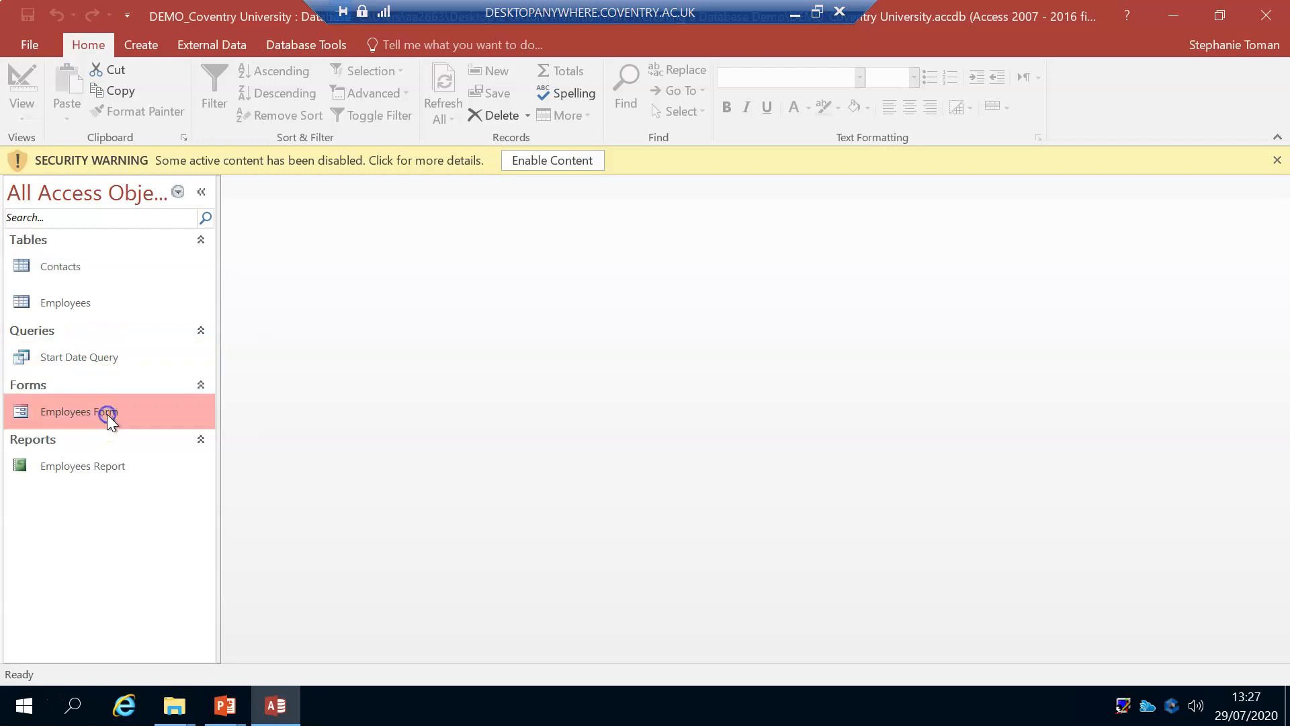
Step: Open the Employees table, and inspect the Start Date Query's results and its Start Date criterion in Design View
left_click(113, 471)
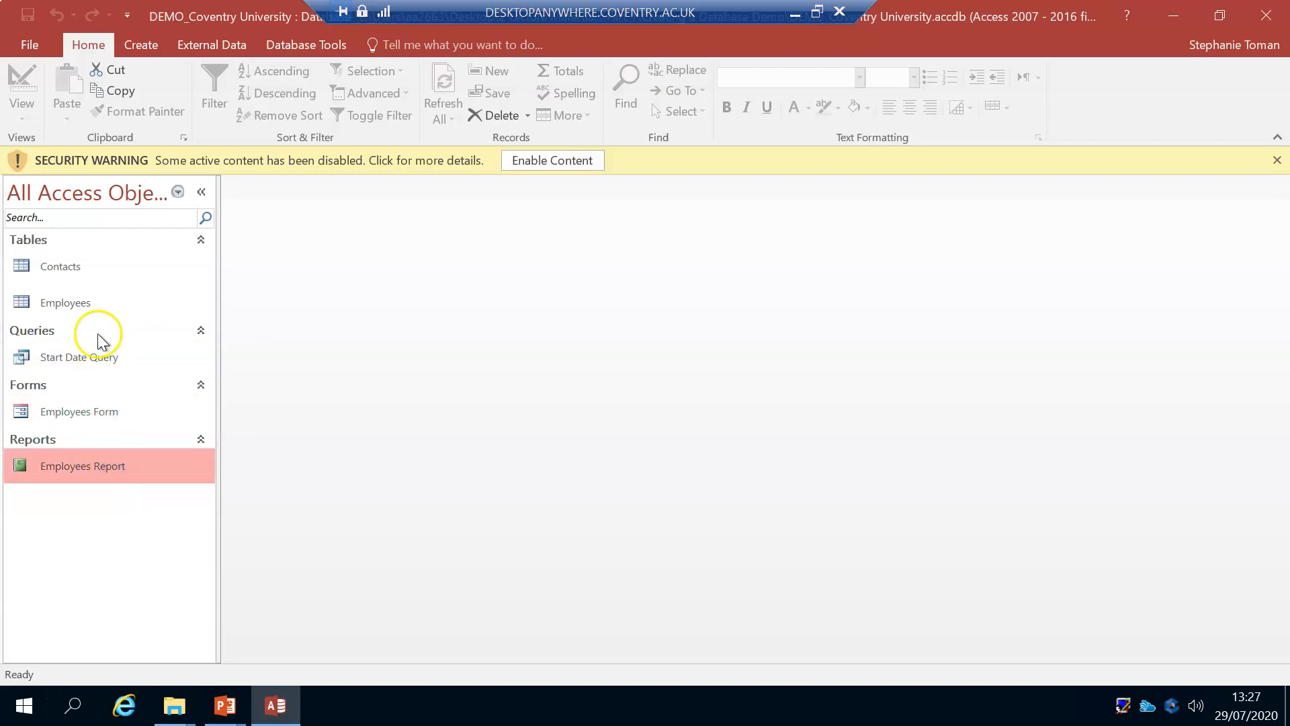
double_click(106, 300)
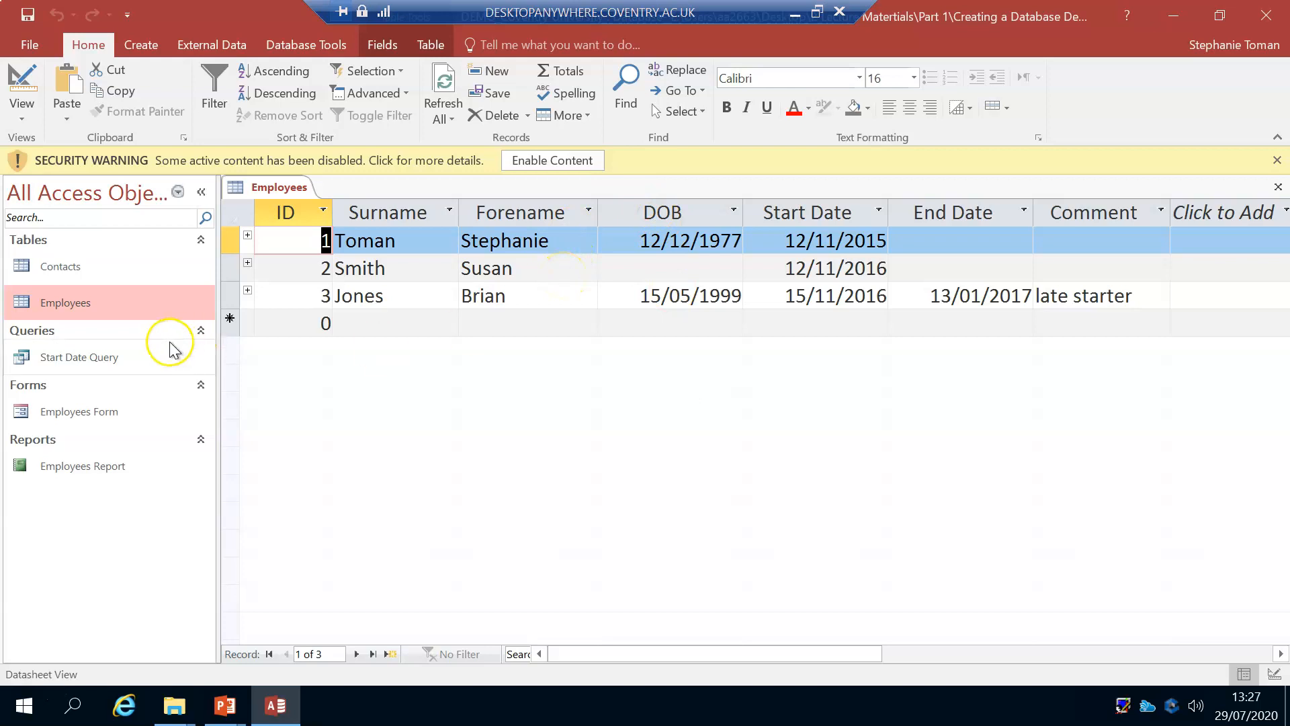
double_click(107, 359)
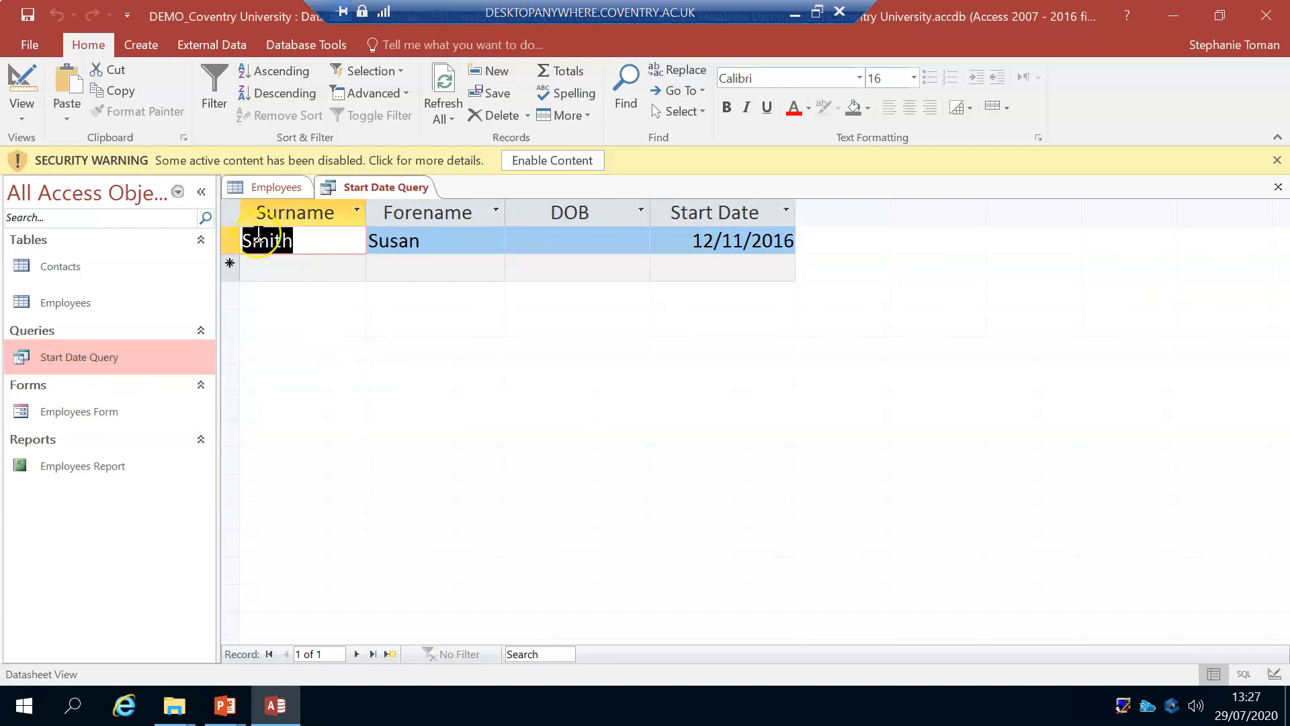
left_click(20, 84)
left_click(727, 448)
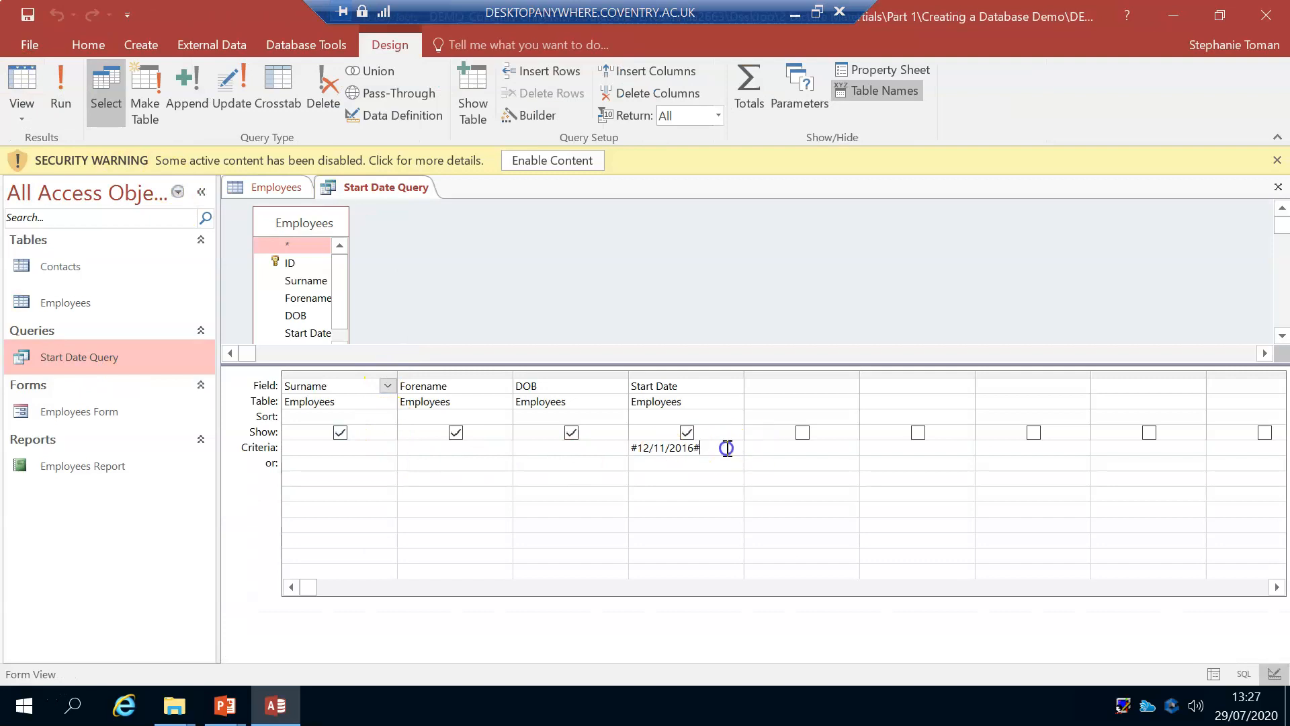
left_click(21, 84)
Step: Open the Employees Form and browse through its records, and open the Employees Report
double_click(105, 413)
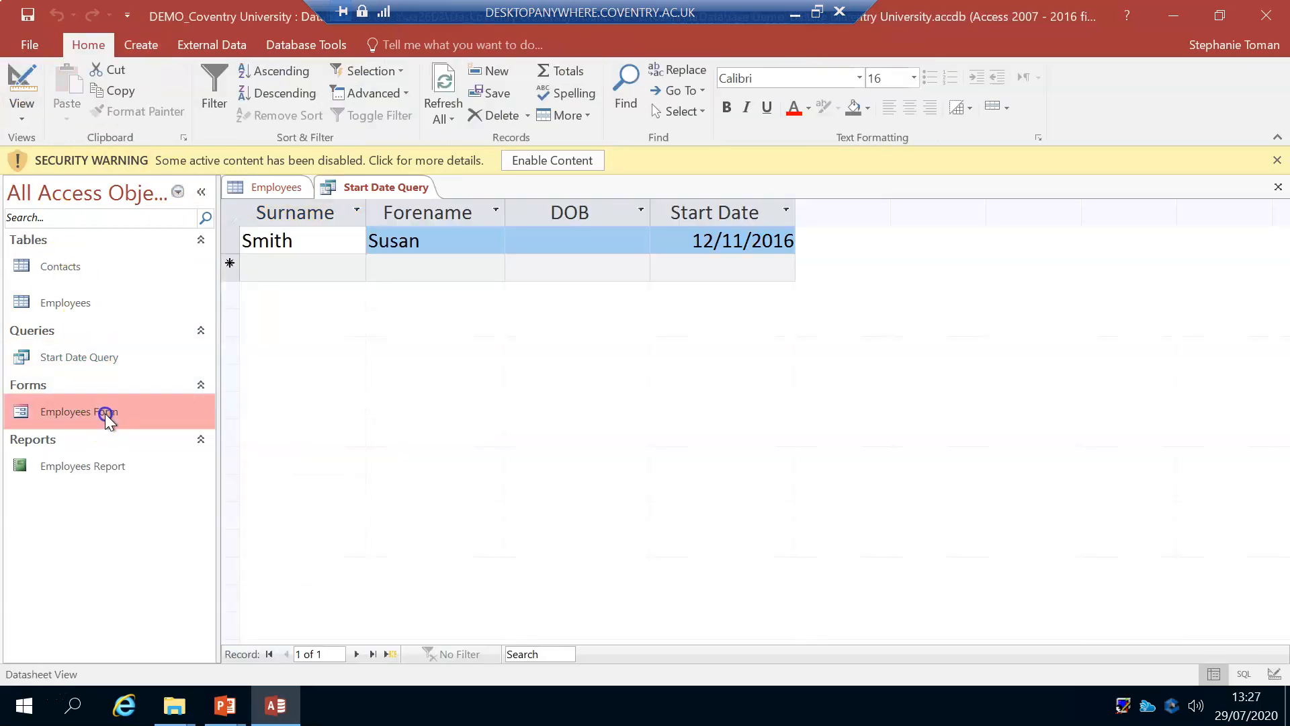
left_click(355, 653)
left_click(355, 654)
left_click(287, 654)
left_click(287, 654)
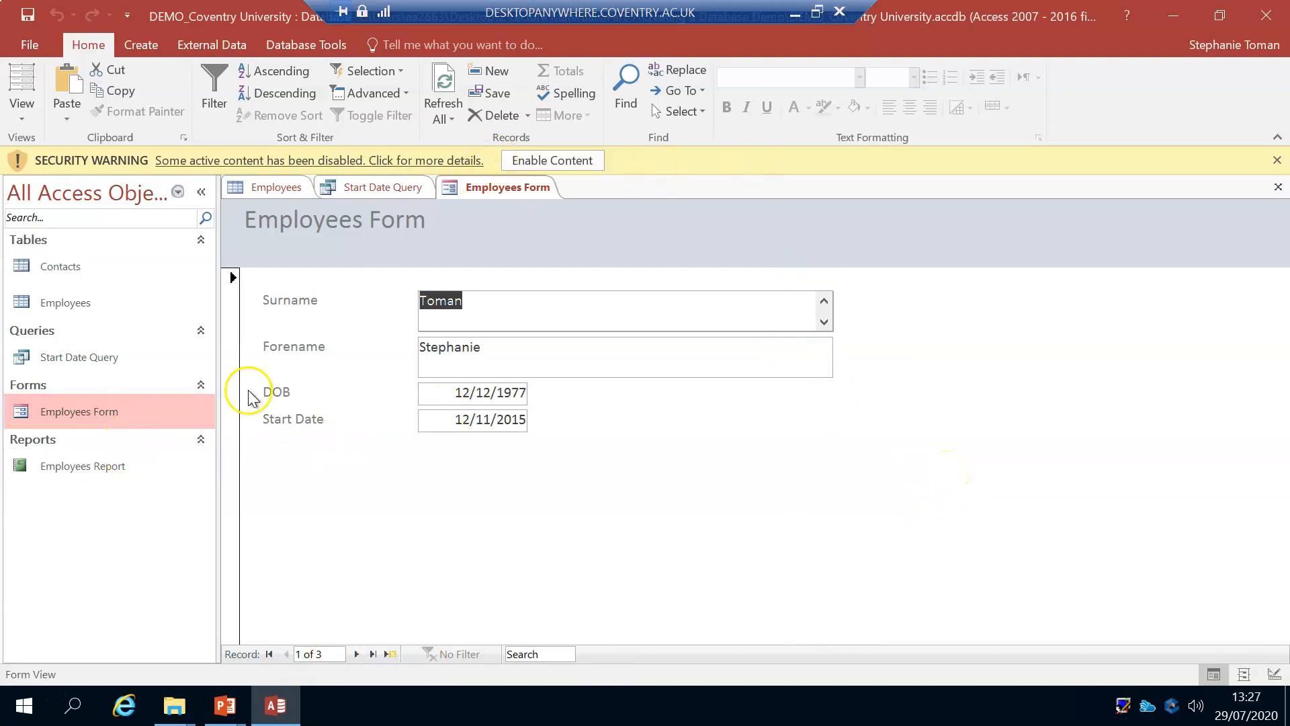
double_click(119, 468)
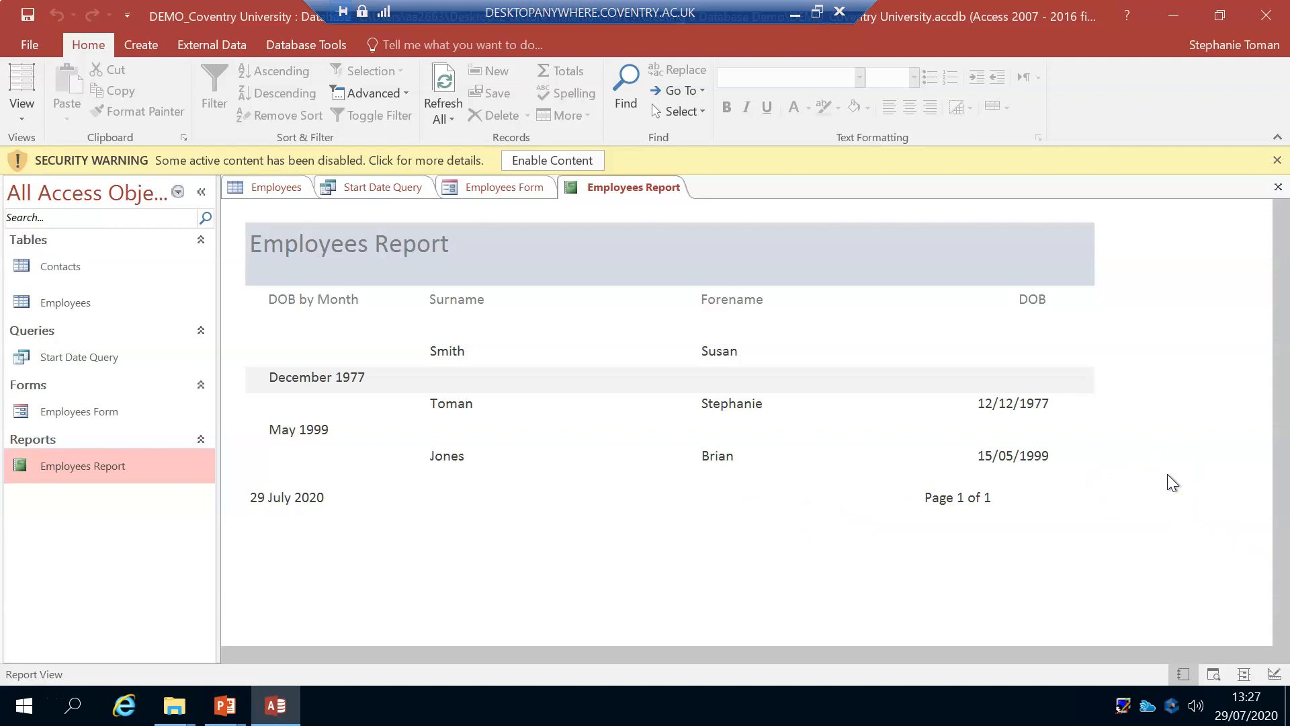
Step: Open the Contacts table, and examine the first employee's related contact record within the Employees table
double_click(97, 274)
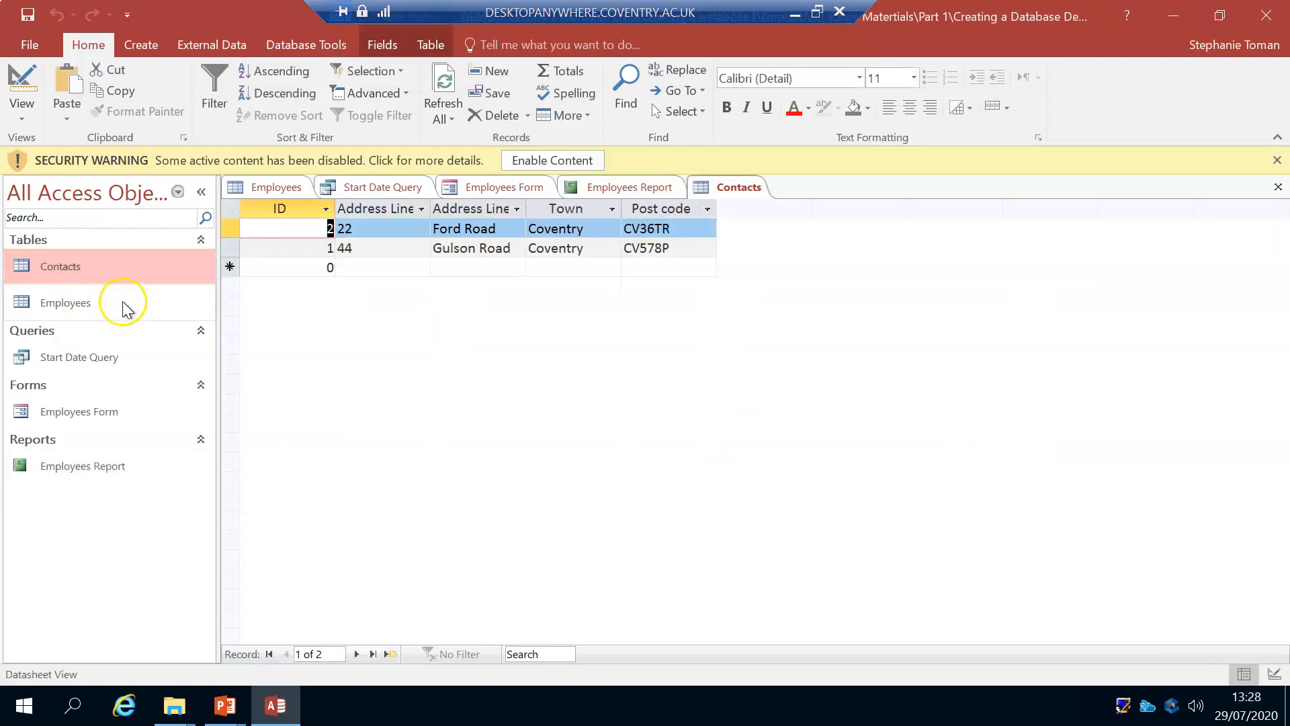
double_click(114, 304)
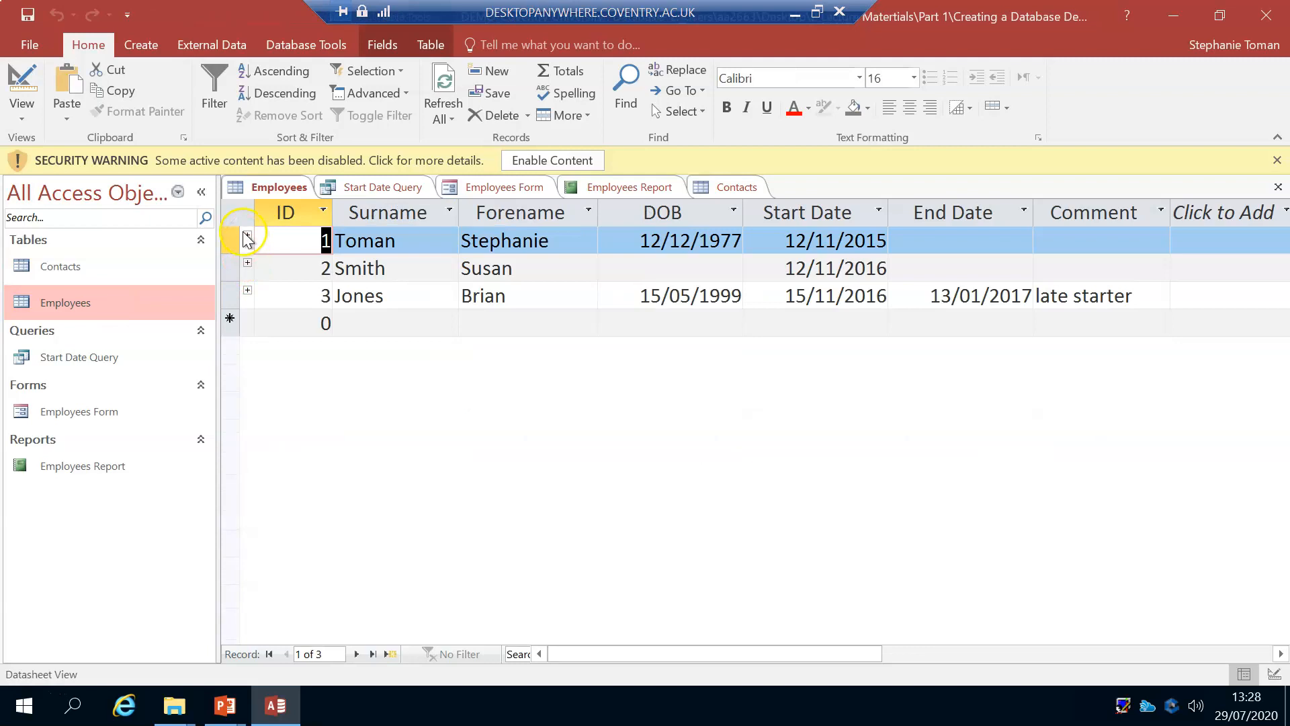
left_click(247, 236)
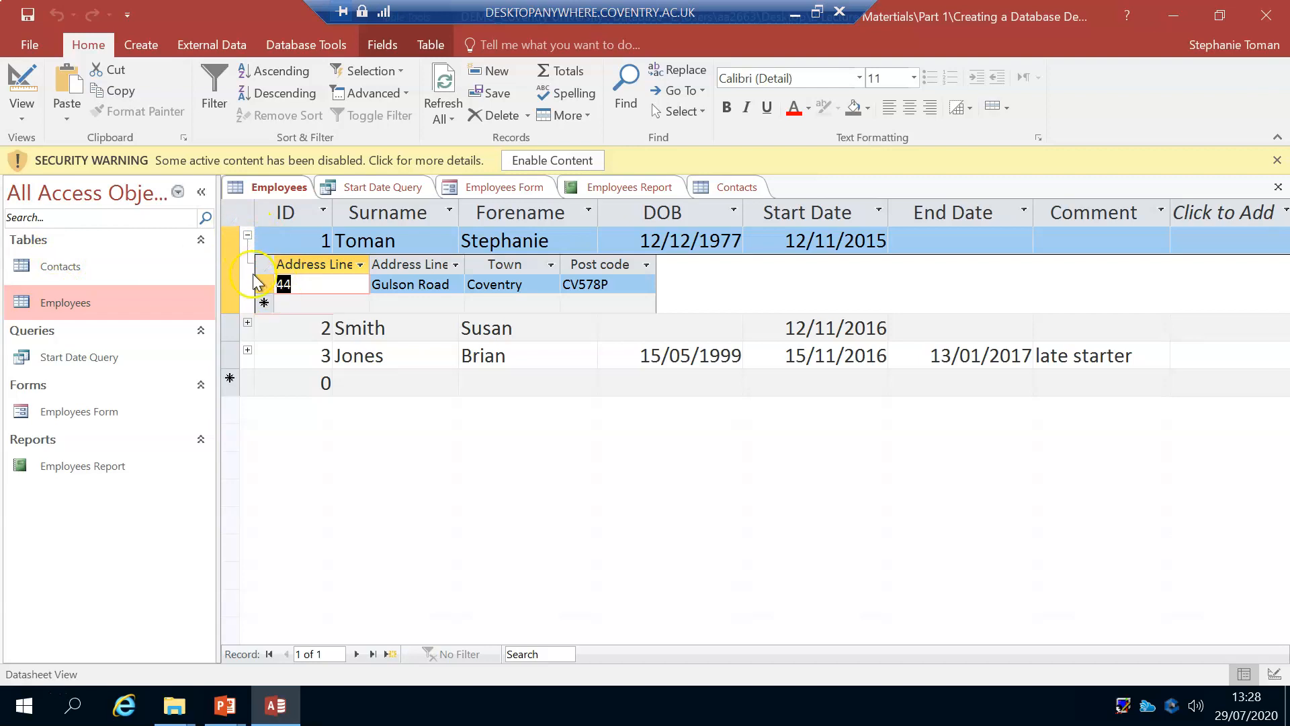
left_click(248, 236)
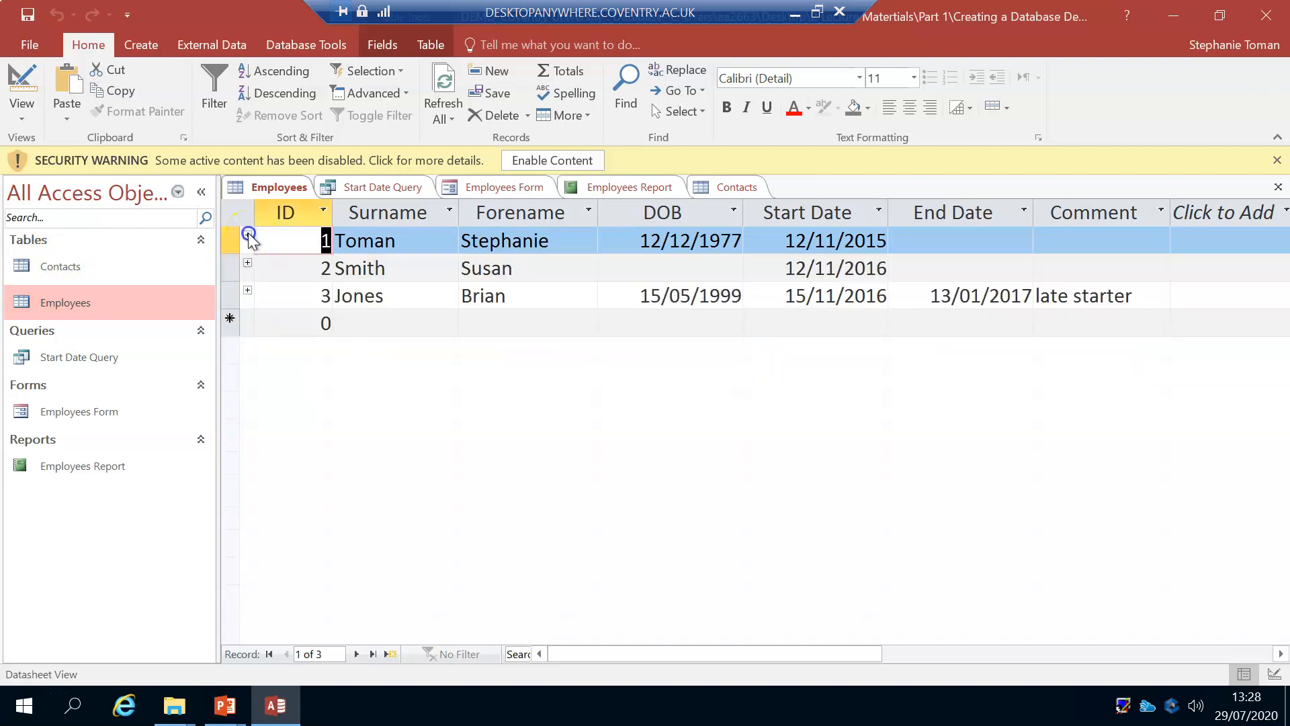
Step: Close all the open tables, the query, the form and the report
left_click(365, 187)
right_click(387, 190)
left_click(446, 228)
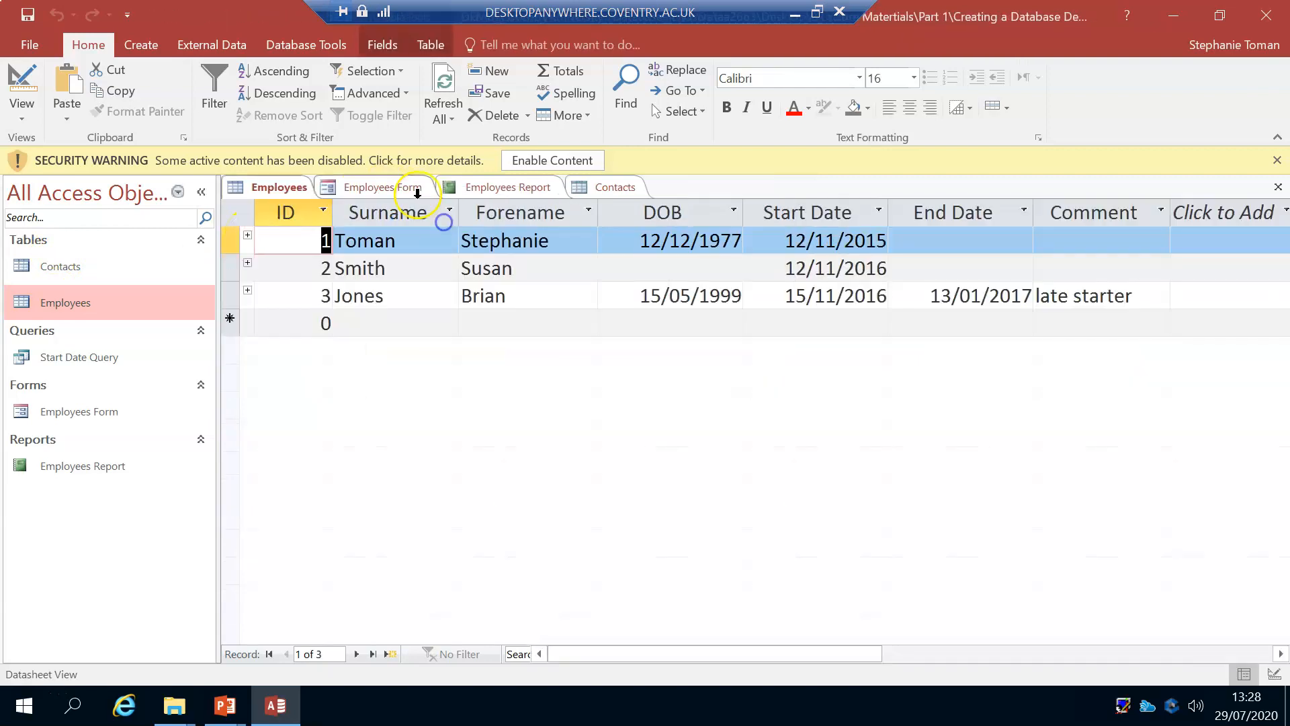
right_click(393, 190)
left_click(427, 225)
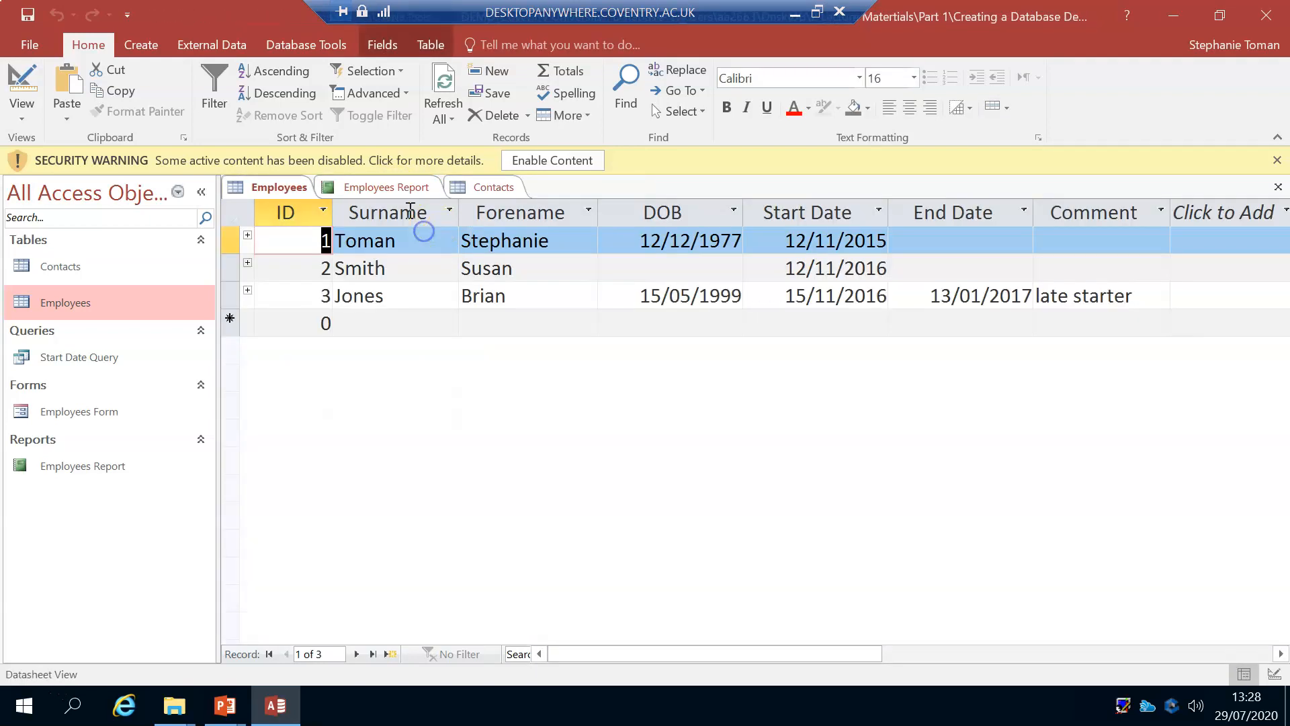
right_click(385, 188)
left_click(433, 236)
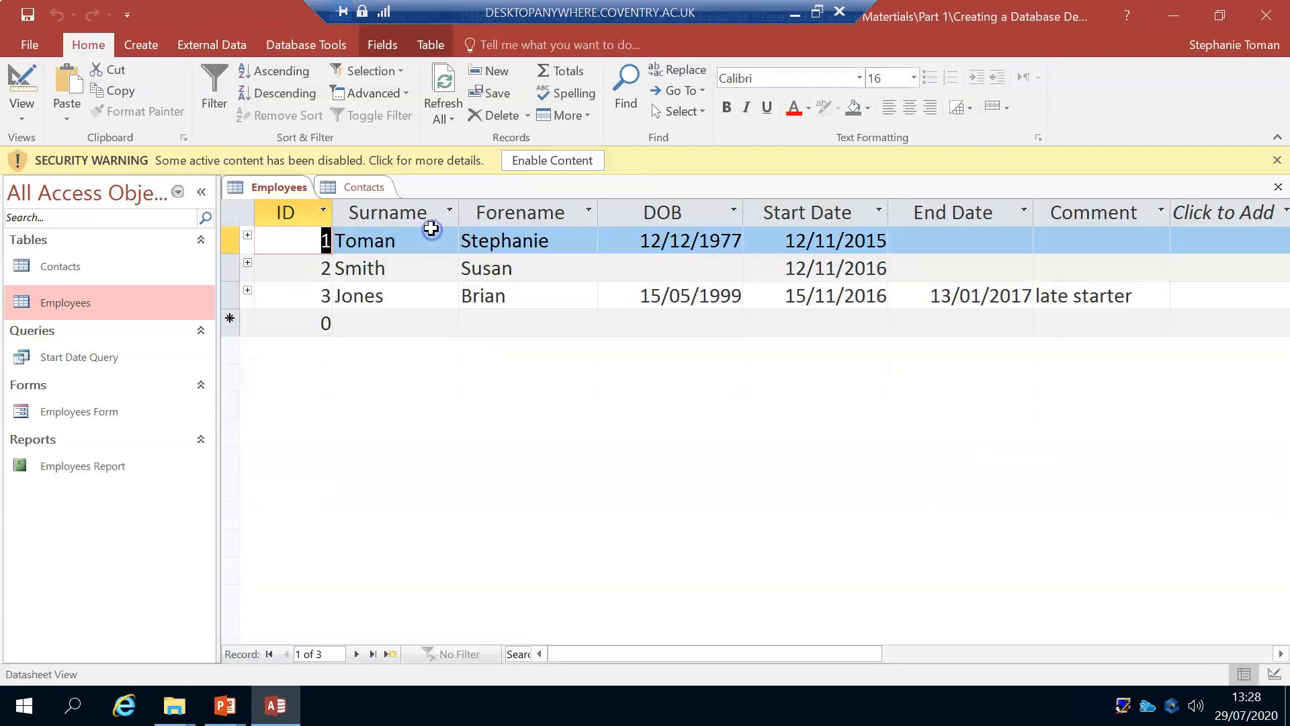
right_click(371, 188)
left_click(430, 227)
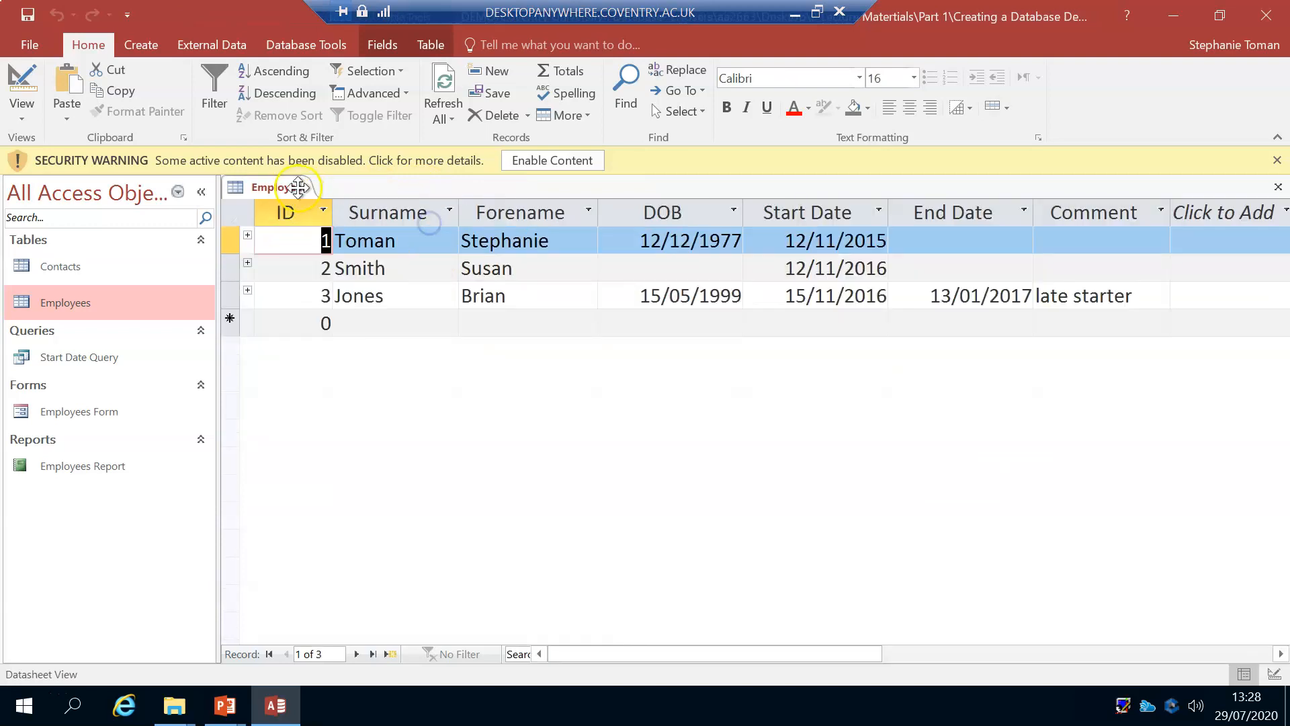
right_click(296, 192)
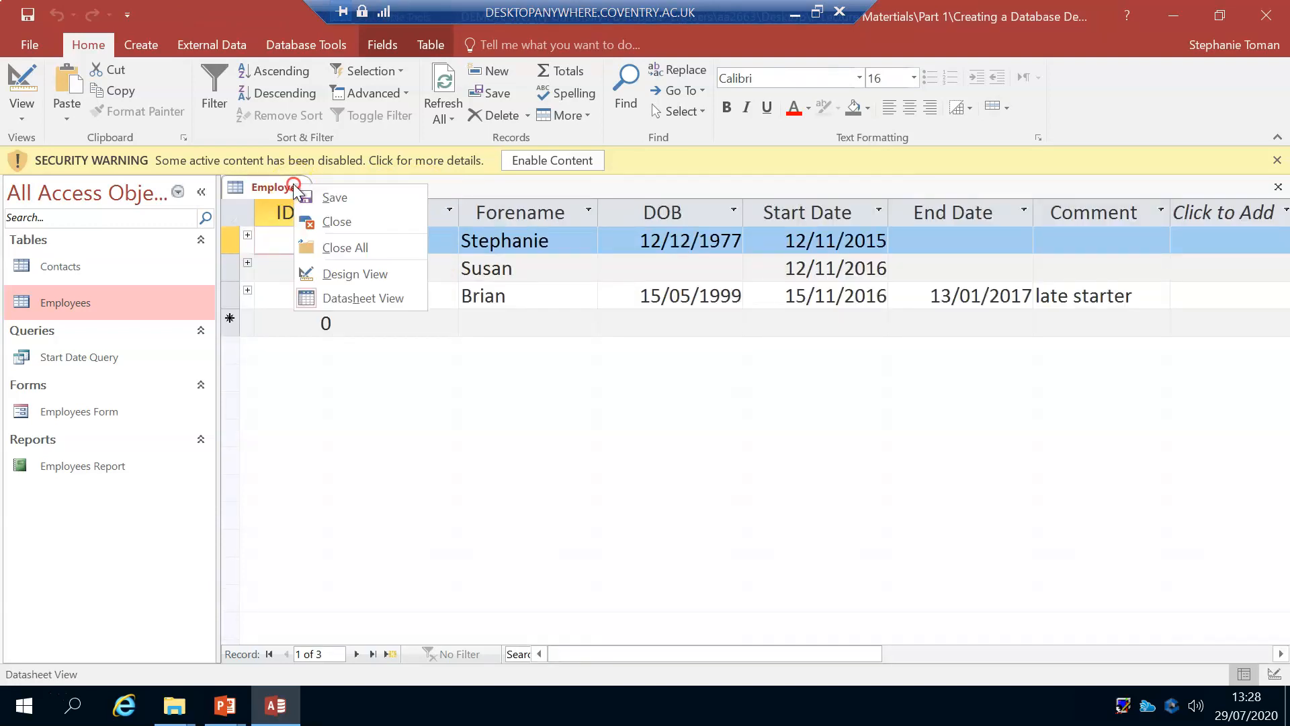
left_click(335, 220)
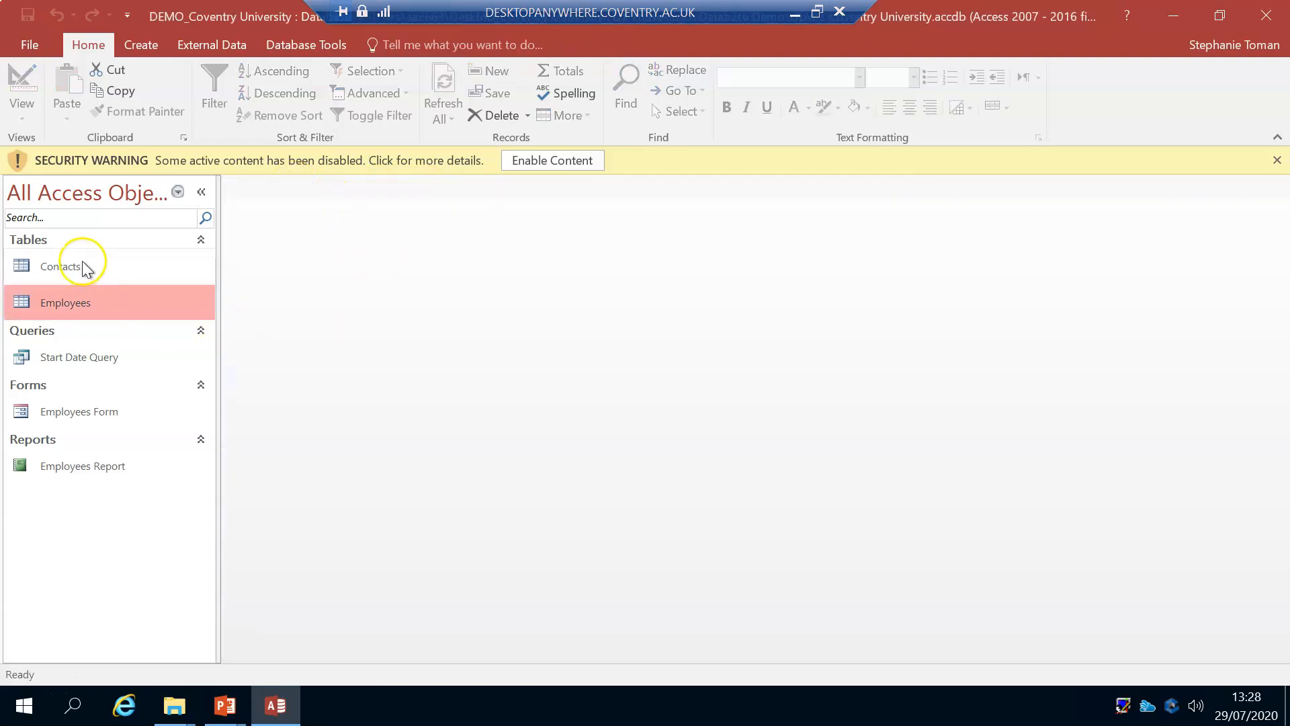
Step: Open the Relationships window and examine the settings of the relationship between the Employees and Contacts tables
left_click(298, 47)
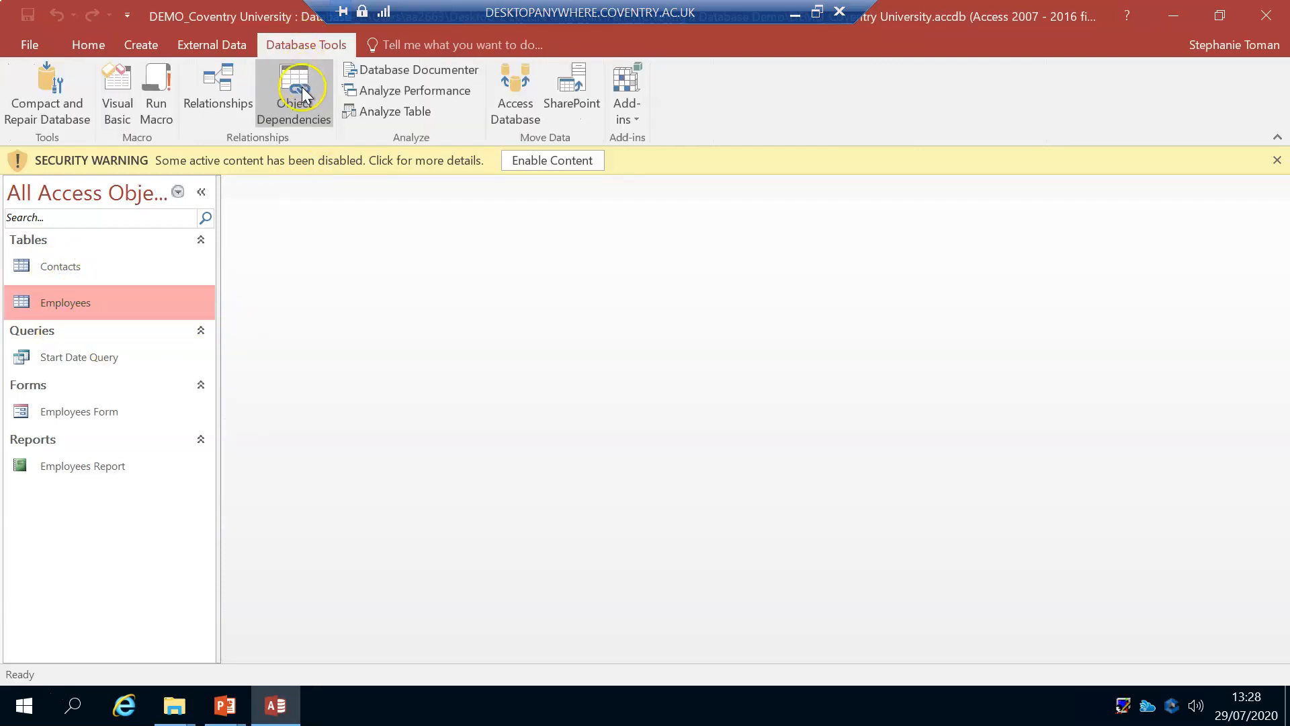
left_click(229, 101)
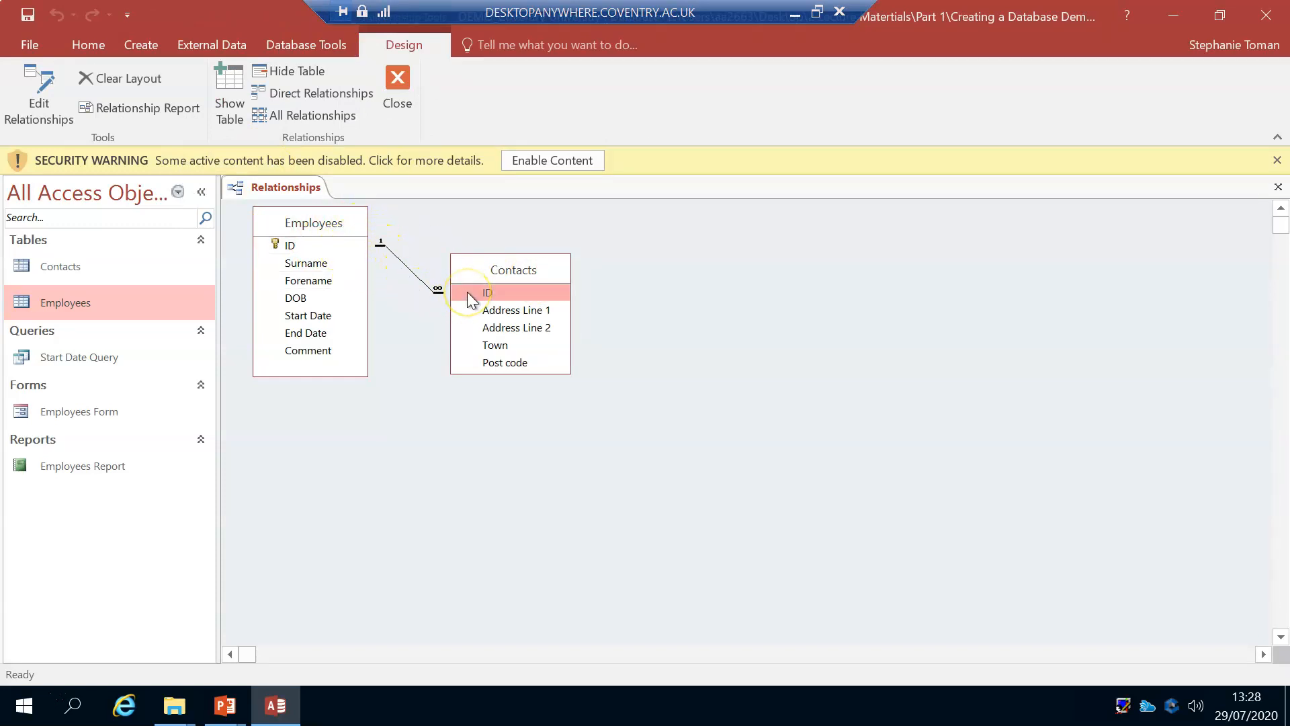
double_click(422, 288)
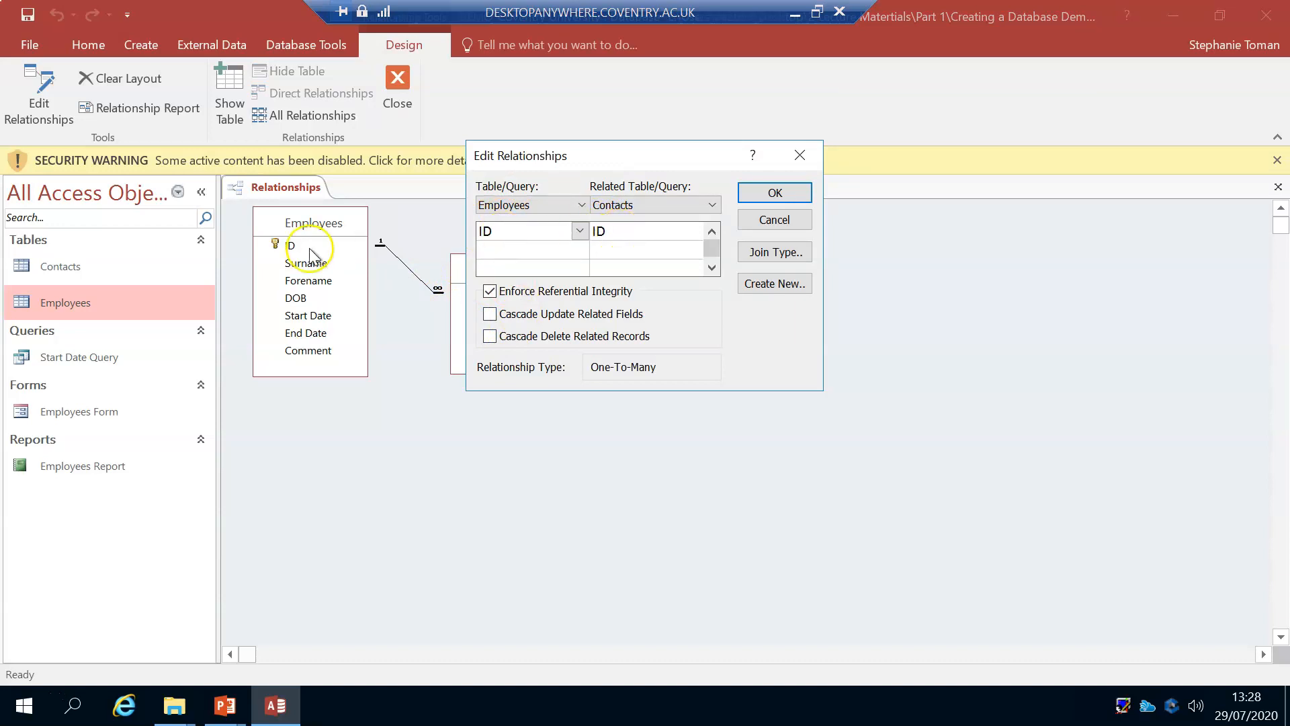
left_click_drag(582, 154, 692, 163)
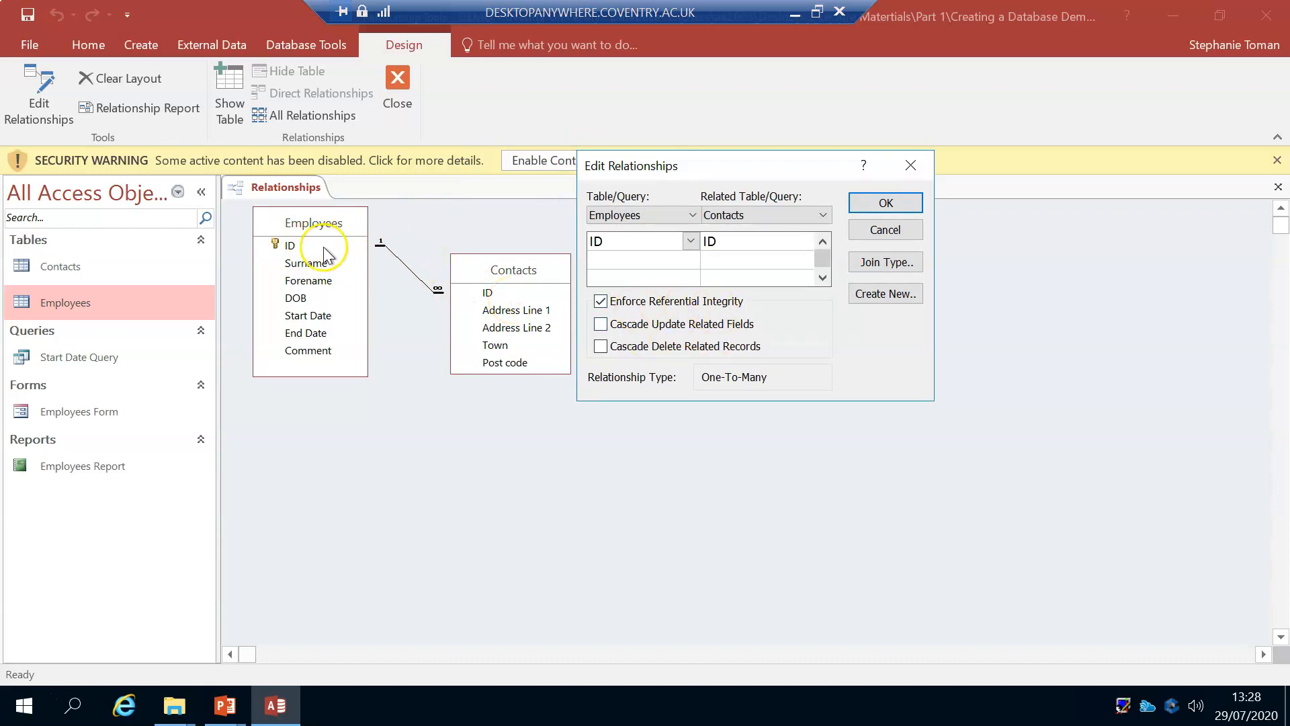
left_click(911, 166)
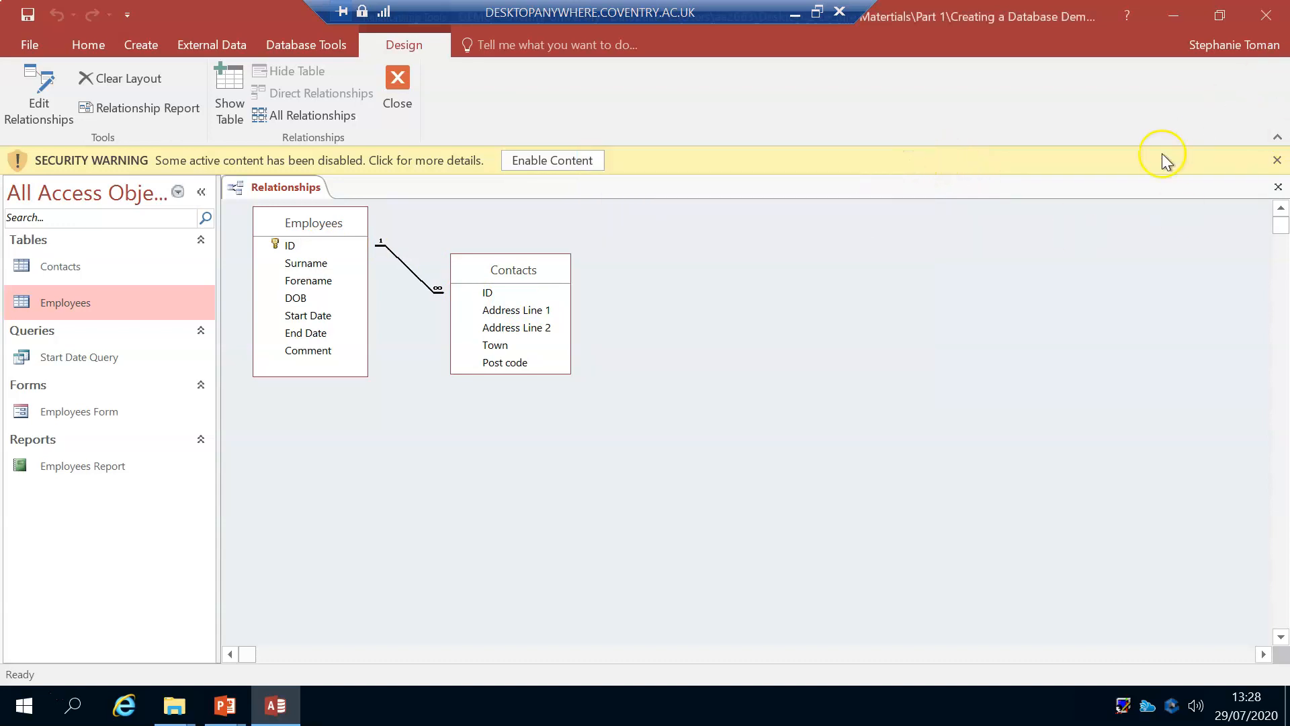
Step: Close the DEMO_Coventry University database and launch Access again from the Windows search
left_click(1266, 15)
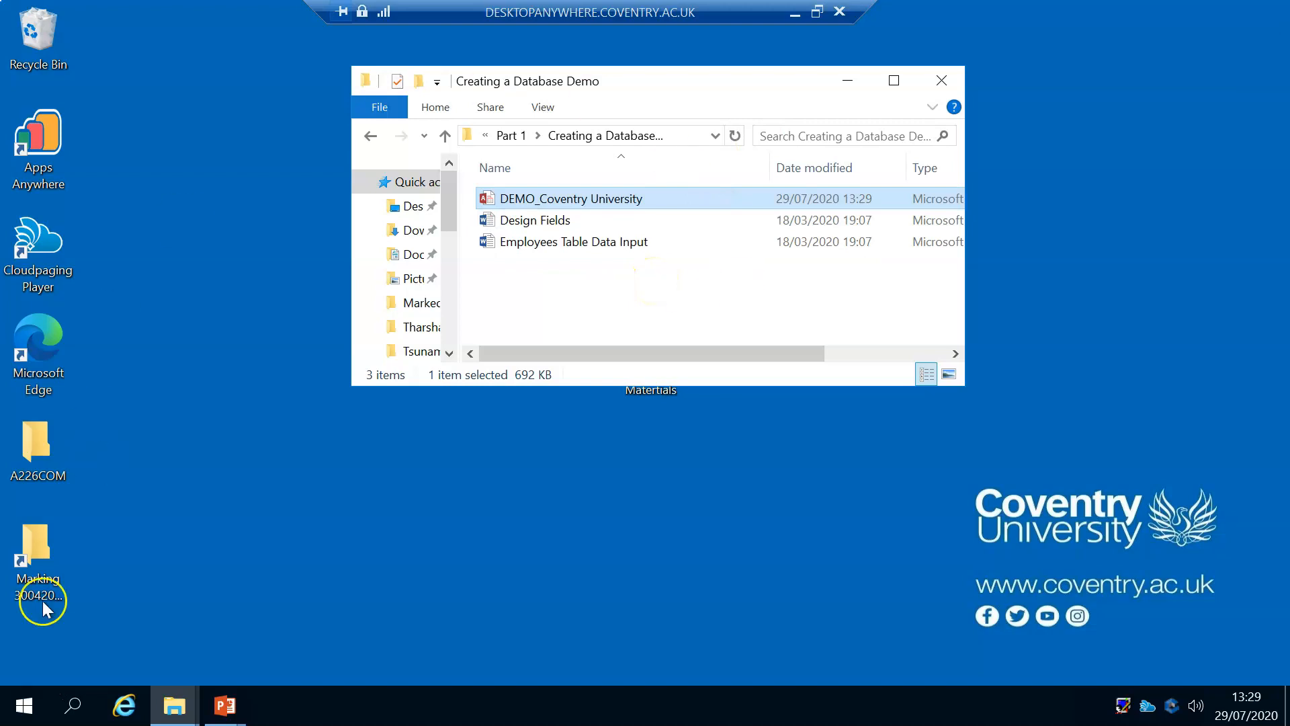
left_click(72, 706)
type("acces")
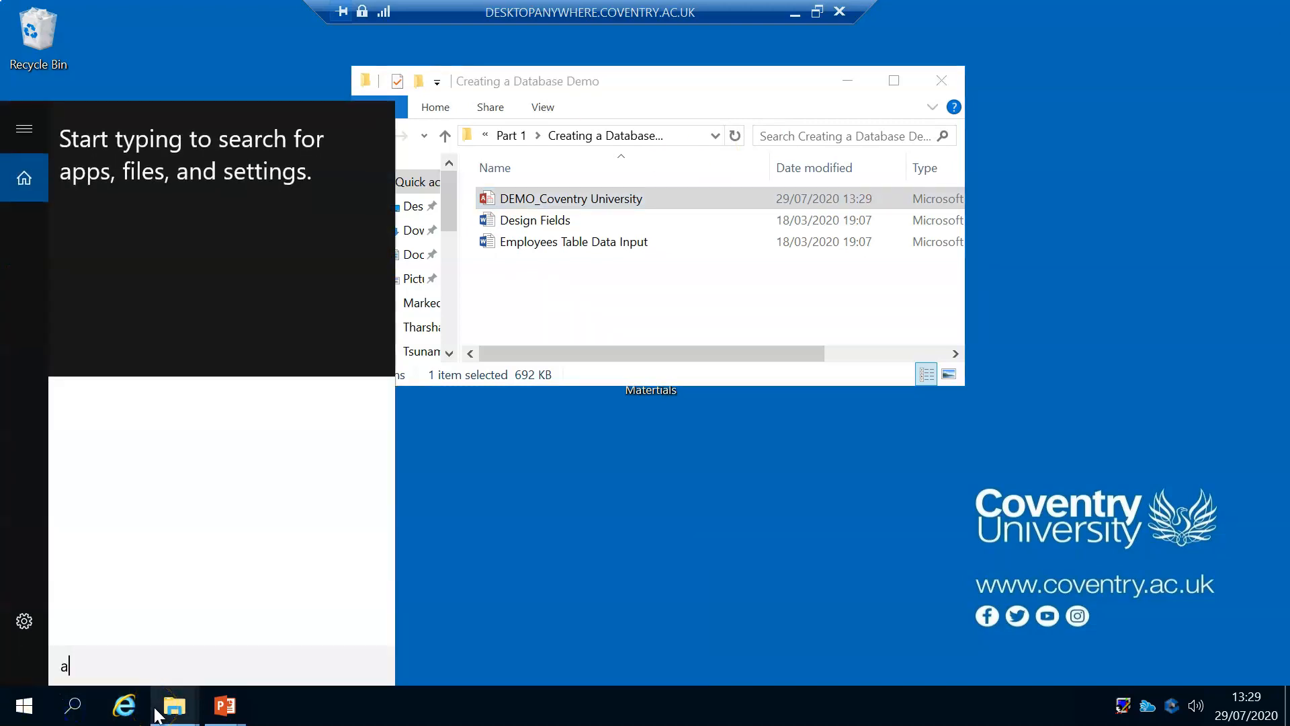
left_click(189, 163)
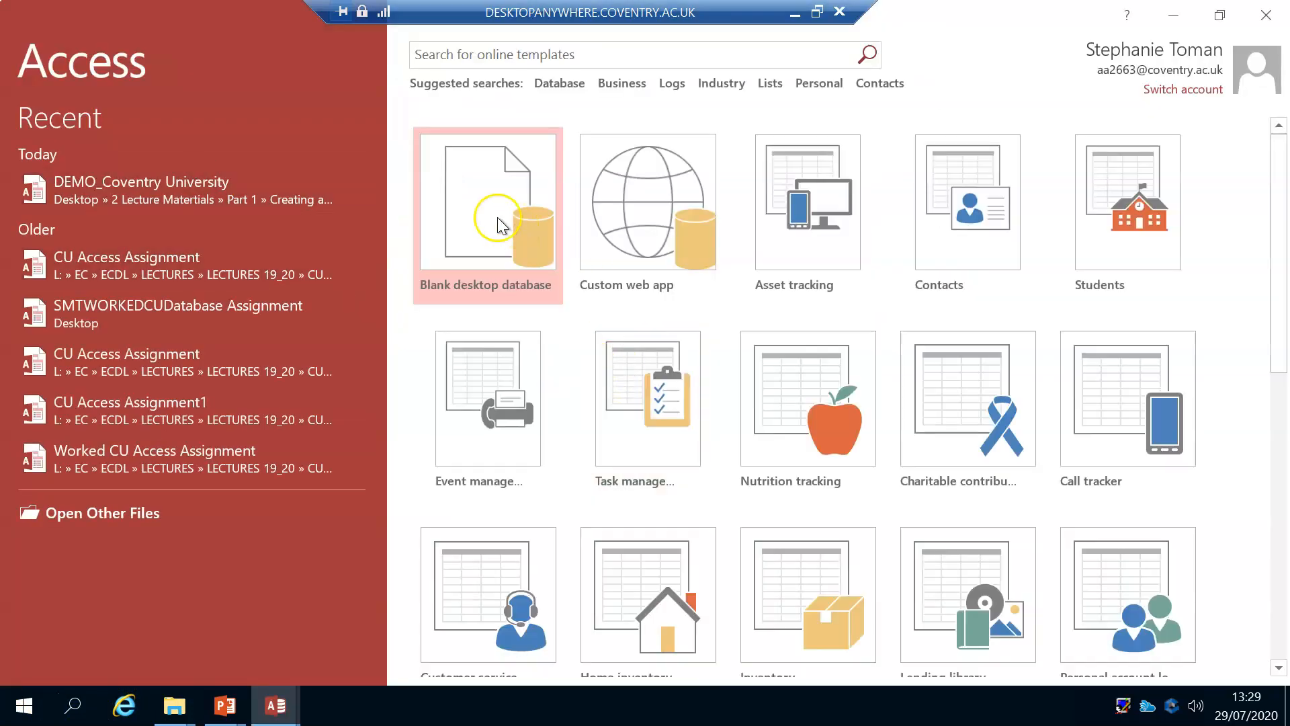
Step: Start a blank desktop database with the file name Employer1
left_click(498, 223)
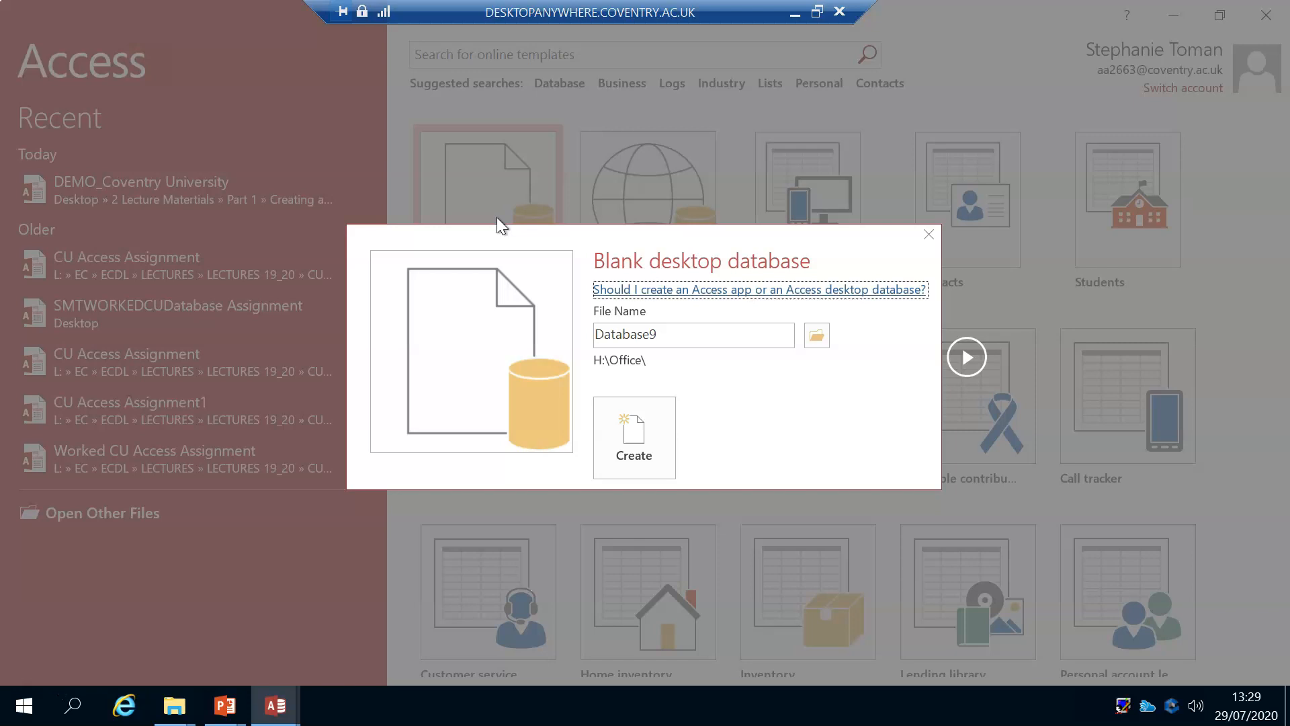
double_click(666, 332)
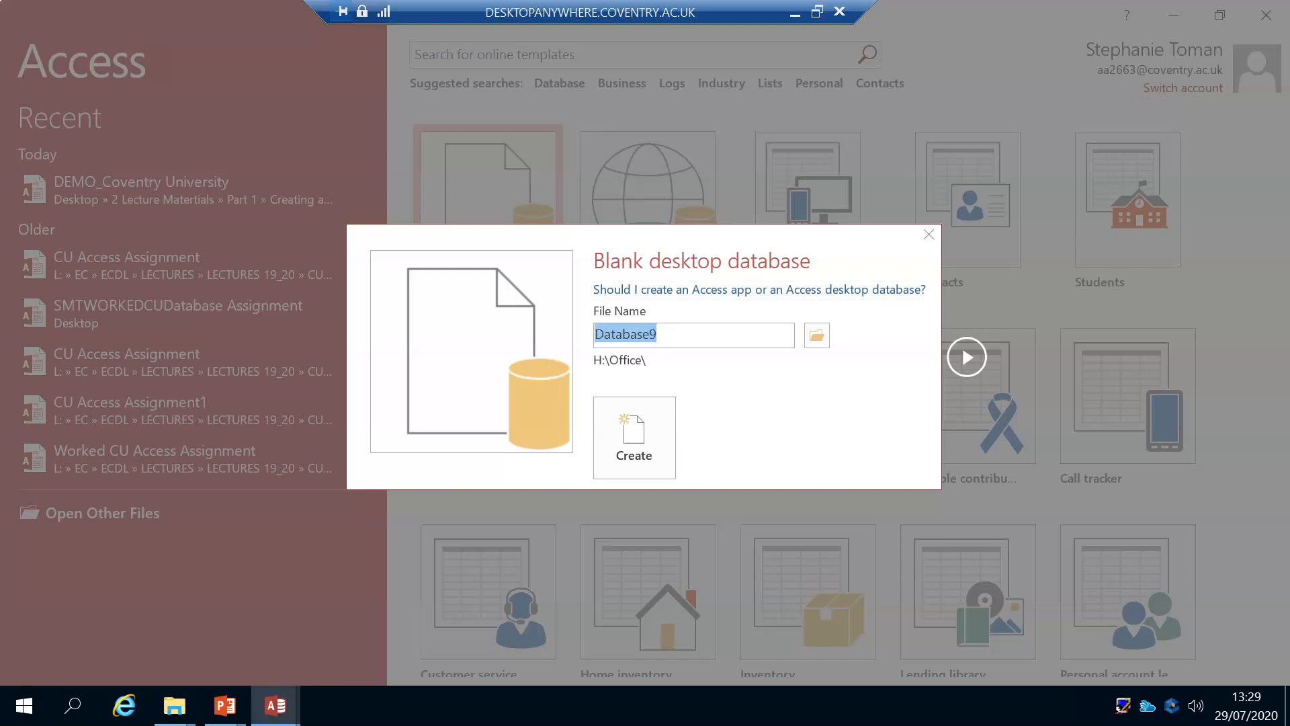
type("Employer1")
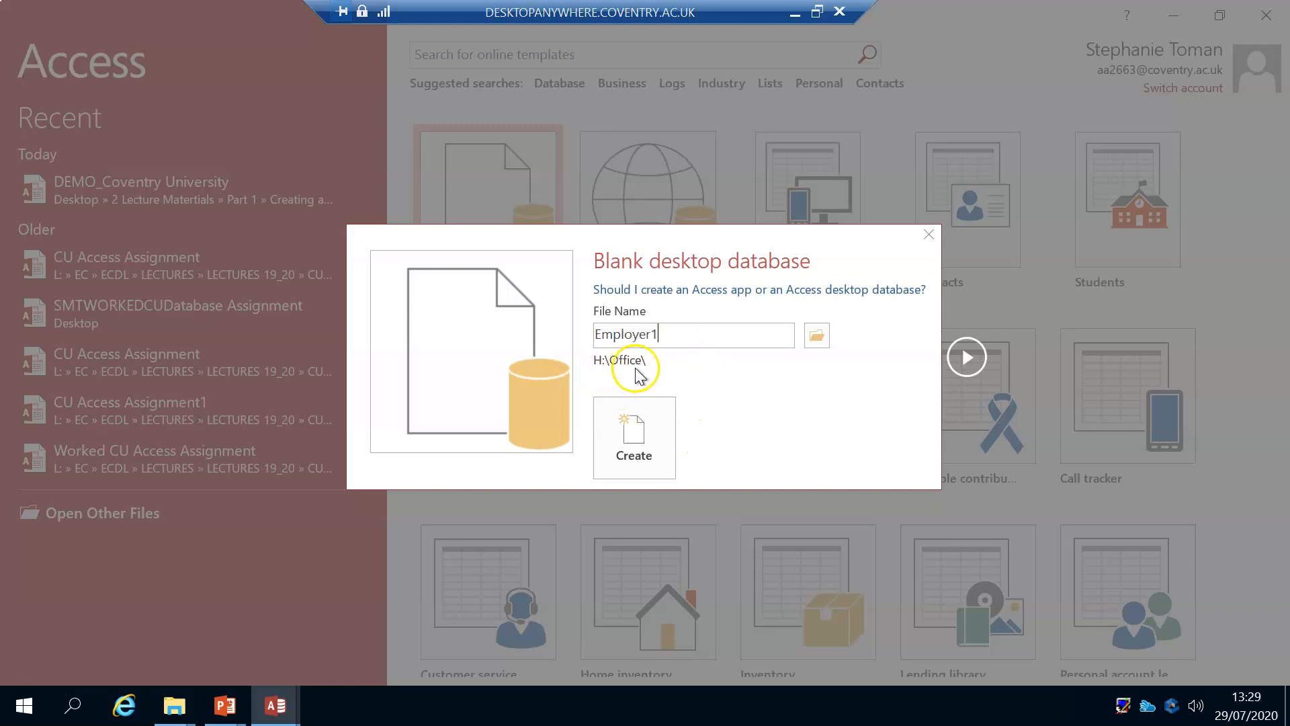
Step: Set the database's location to the Part 1 folder inside 2 Lecture Matertials on the Desktop, and create the database
left_click(815, 338)
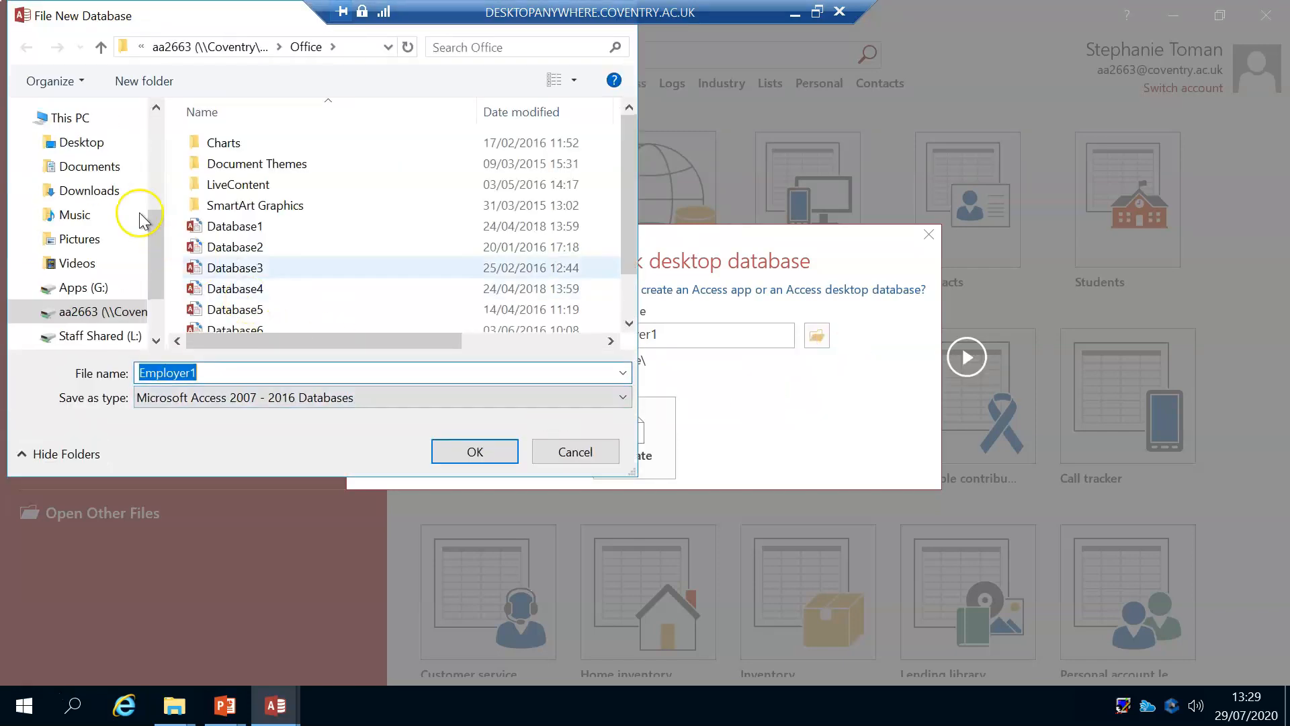
left_click(75, 142)
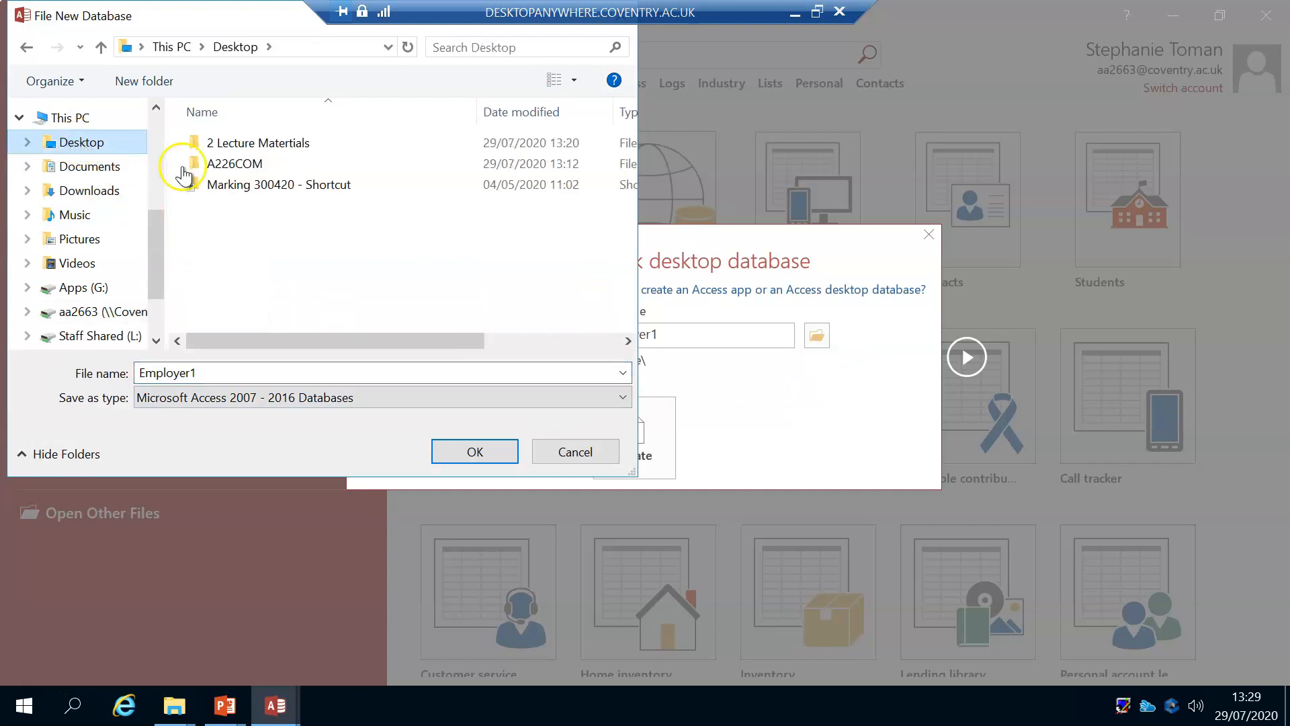
double_click(239, 140)
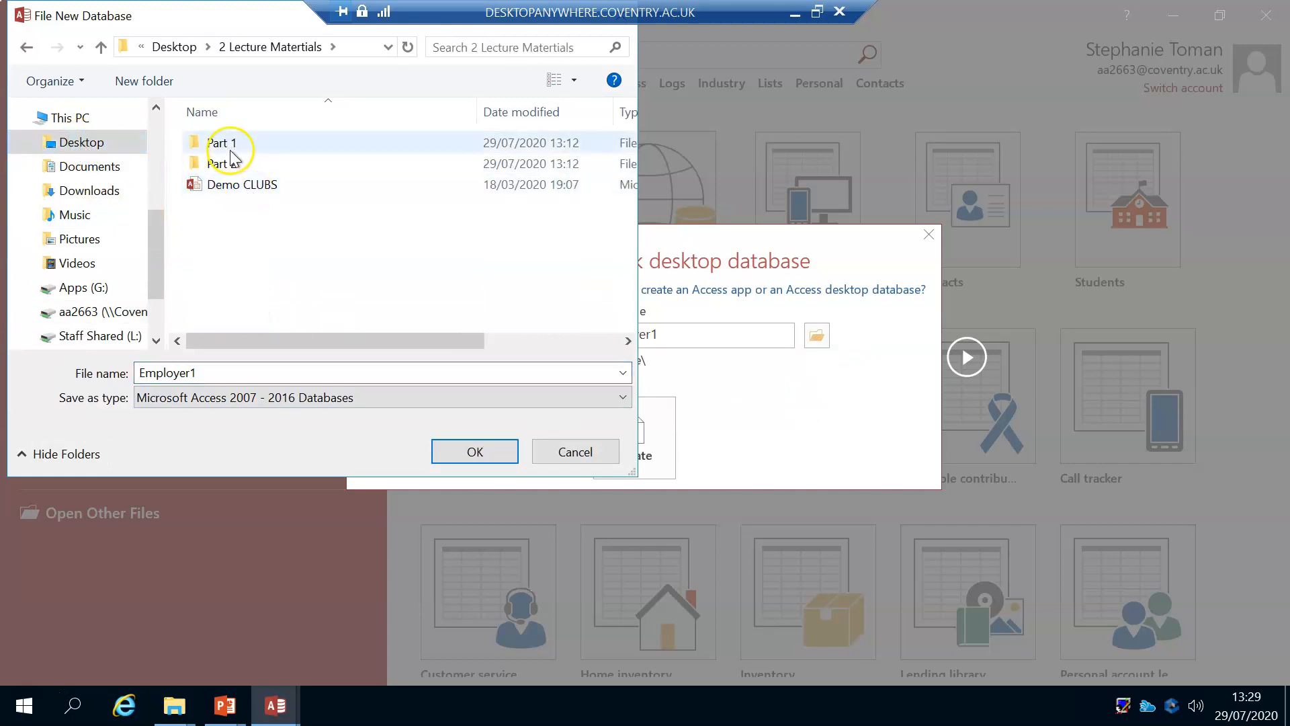
left_click(257, 144)
double_click(260, 144)
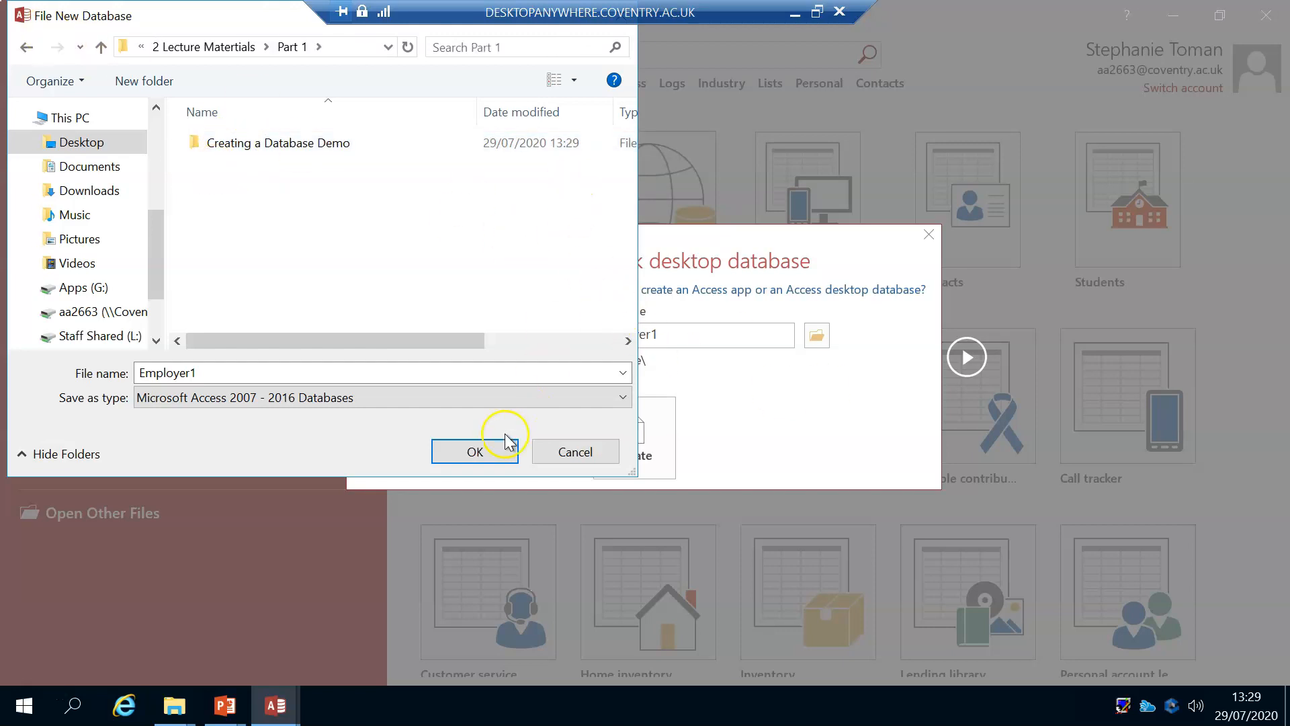
left_click(491, 455)
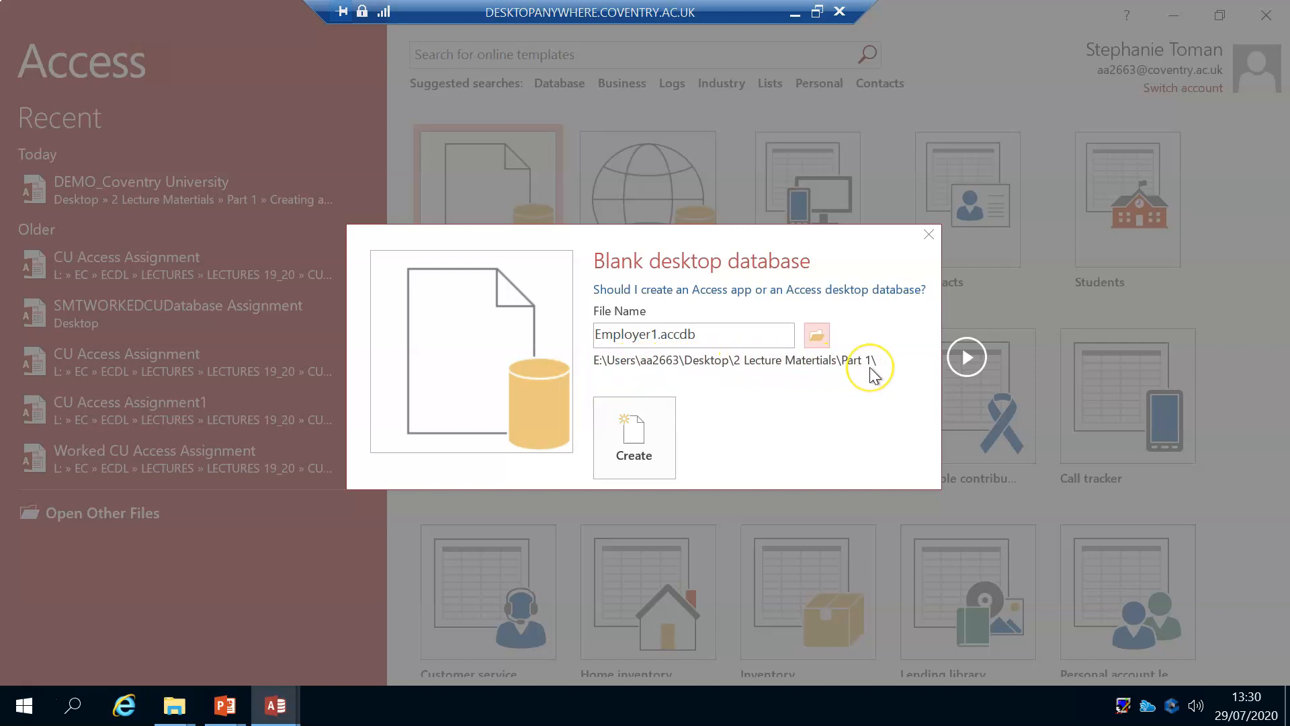
left_click(635, 433)
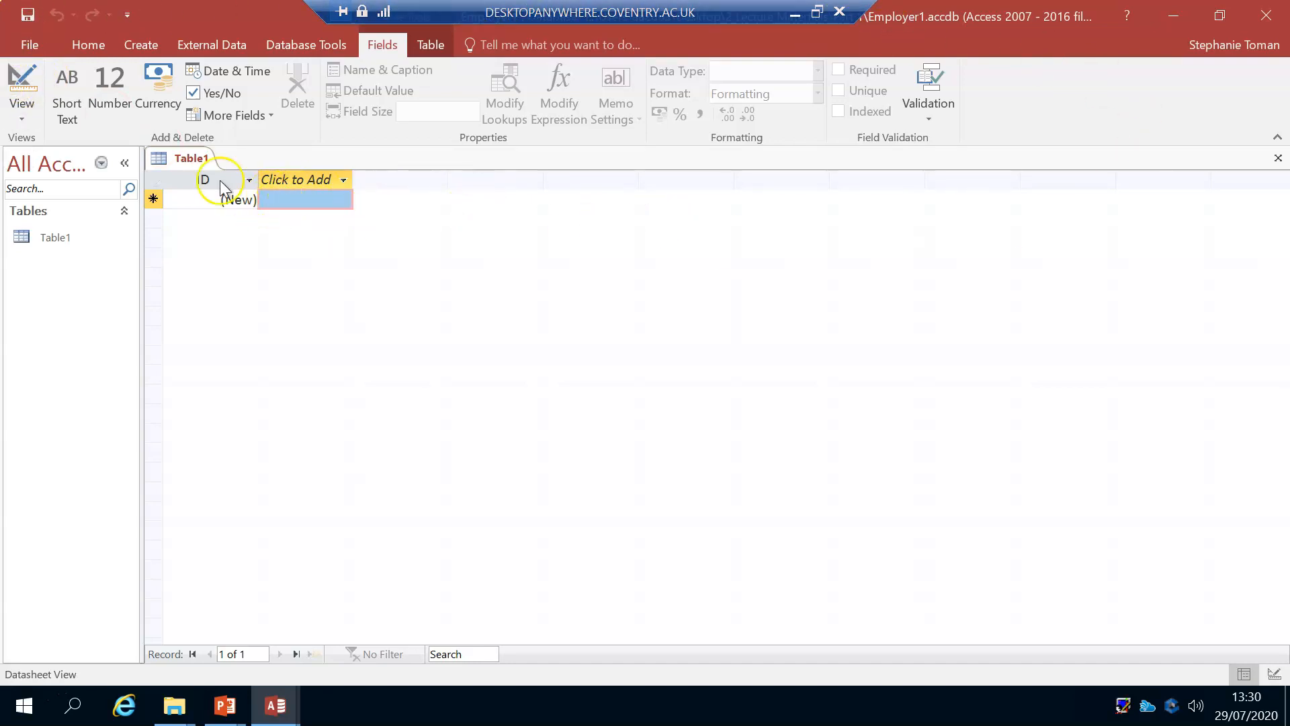
Step: Switch the new table to Design View, saving it under the name Employees1
left_click(19, 80)
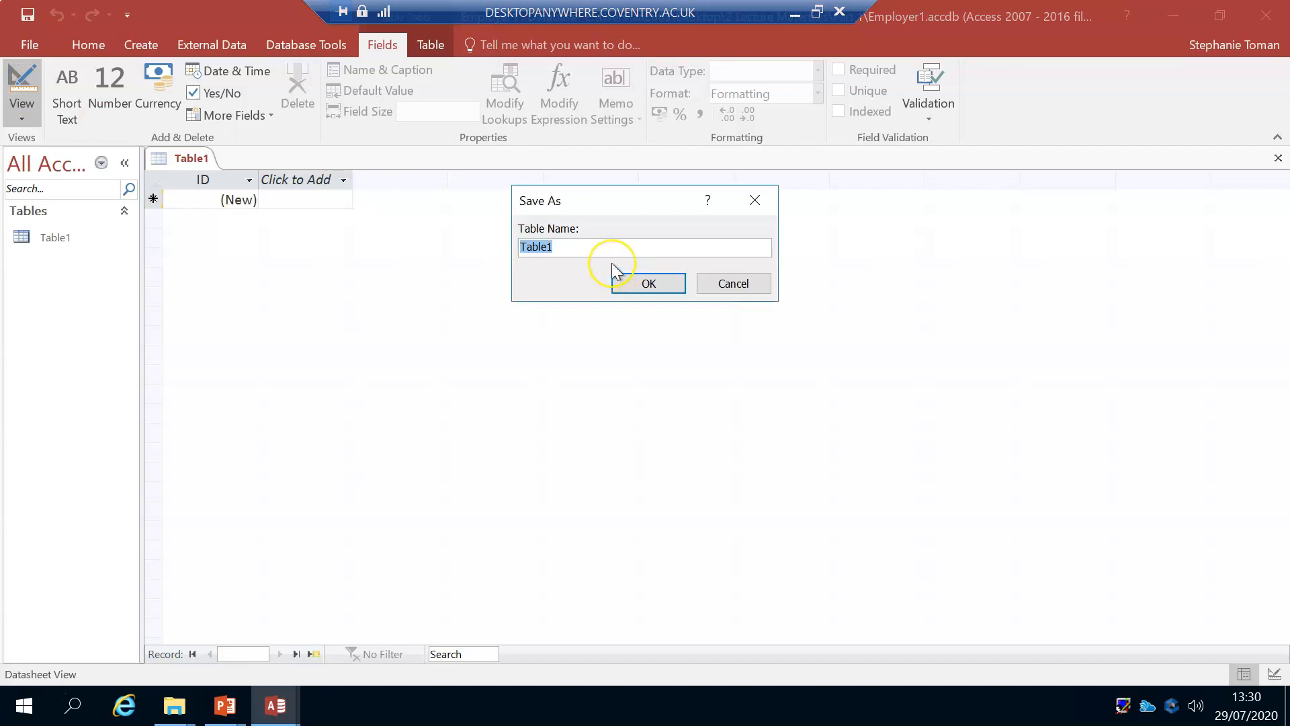
type("Employee")
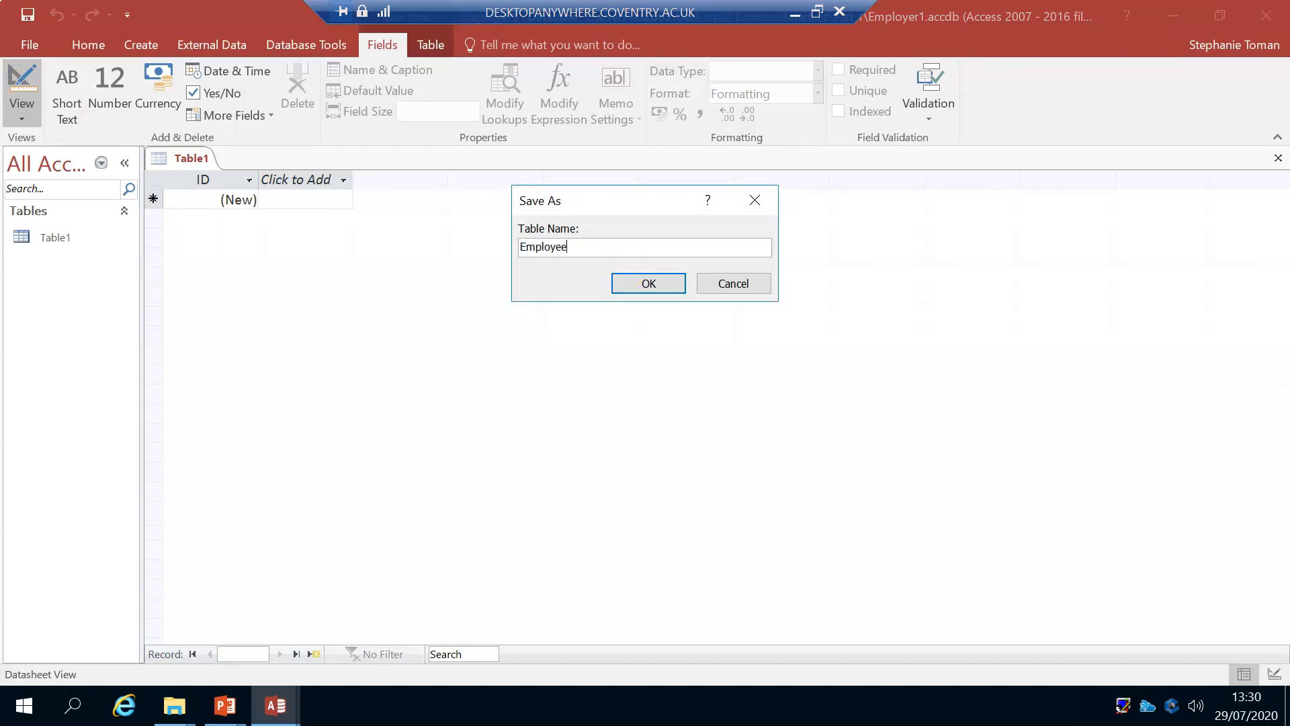
type("s1")
left_click(645, 283)
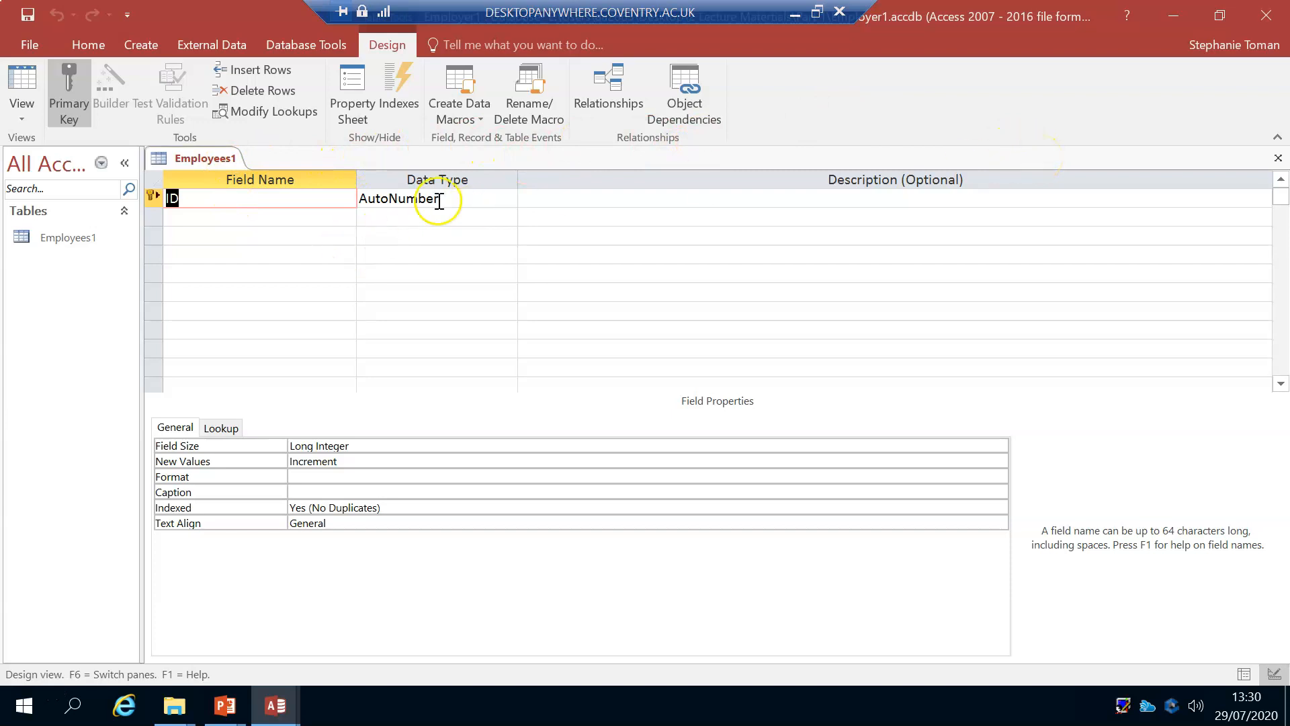
Step: Change the data type of the ID primary key field to Number
left_click(190, 195)
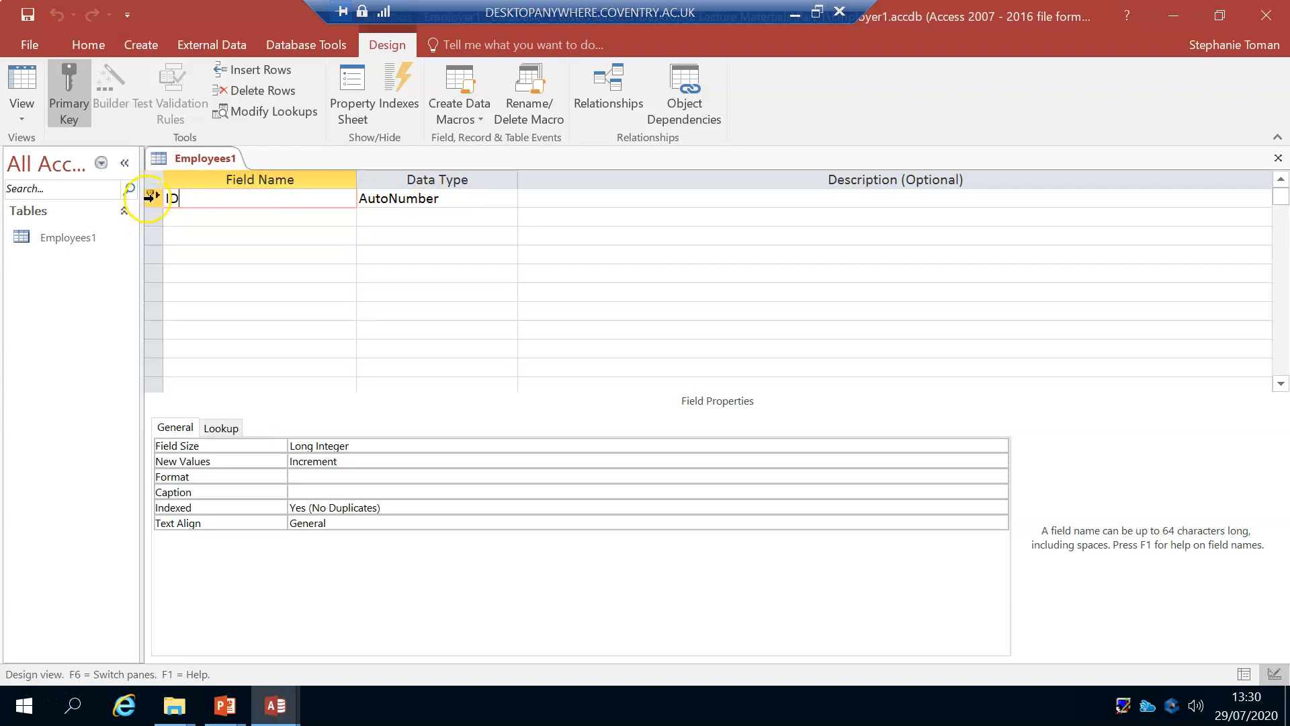
mouse_move(149, 197)
left_click(510, 197)
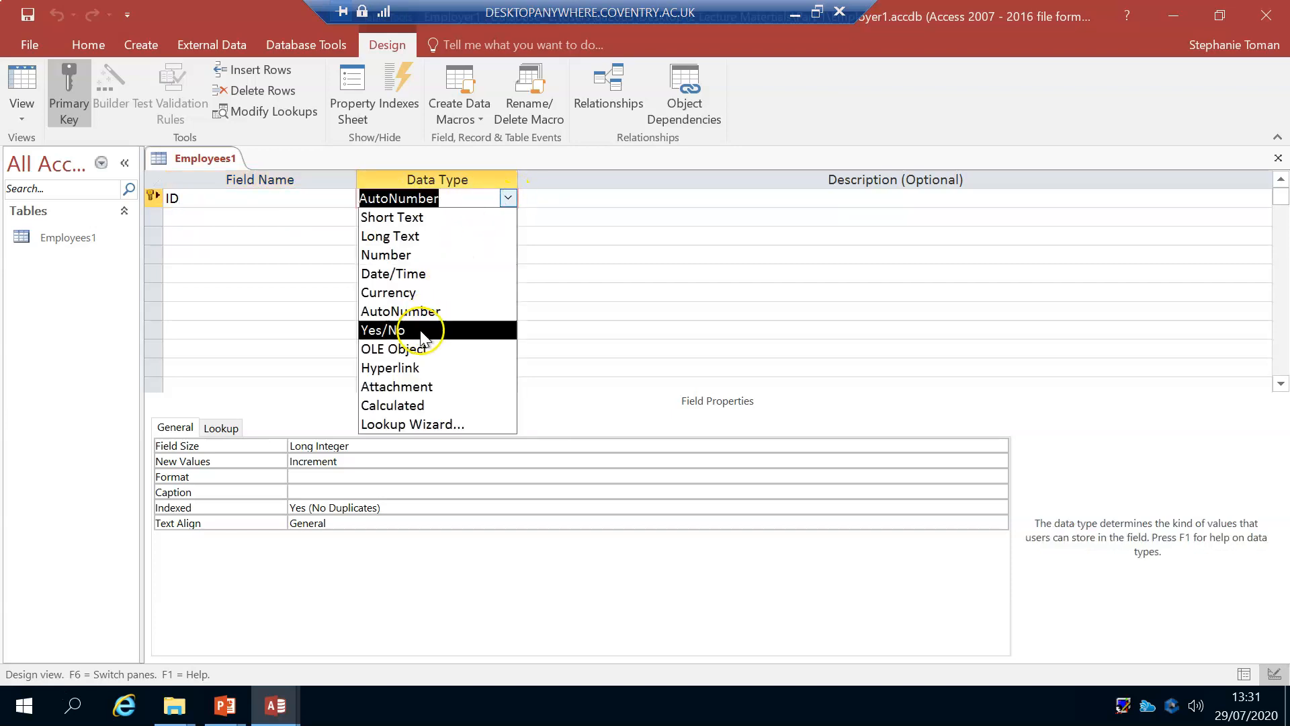
left_click(417, 254)
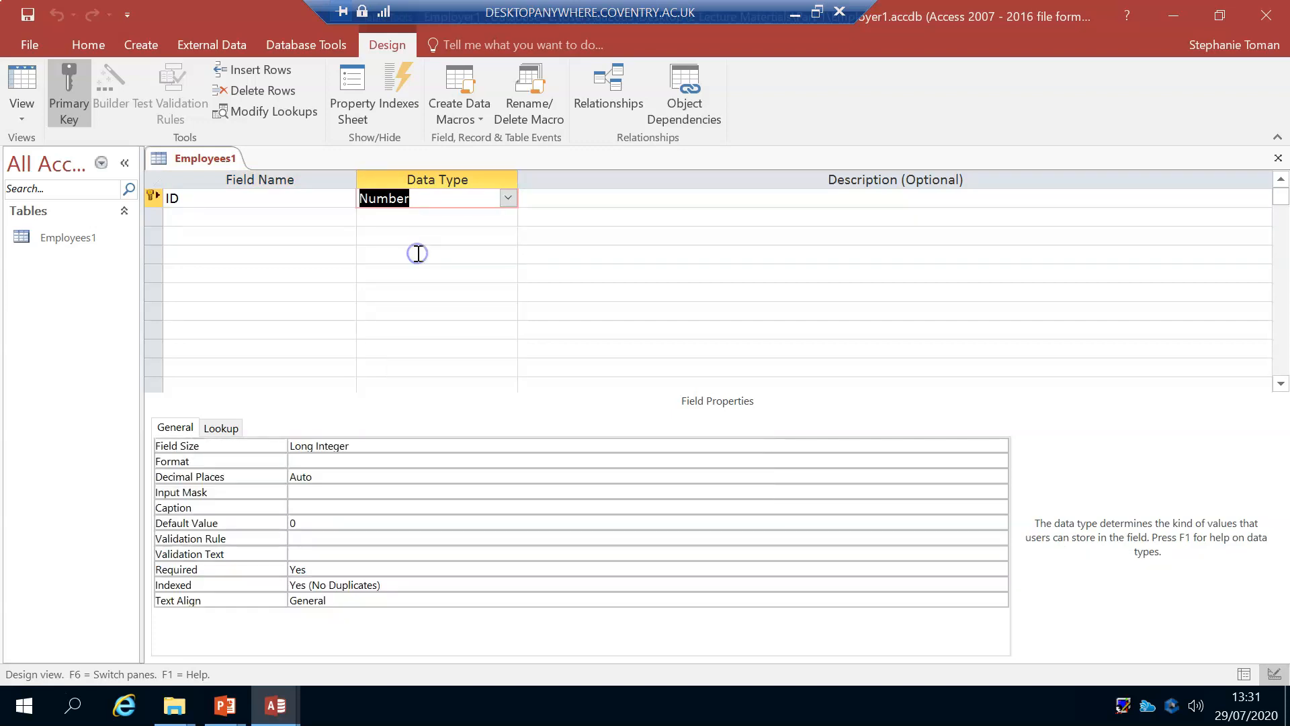
left_click(188, 196)
left_click(438, 198)
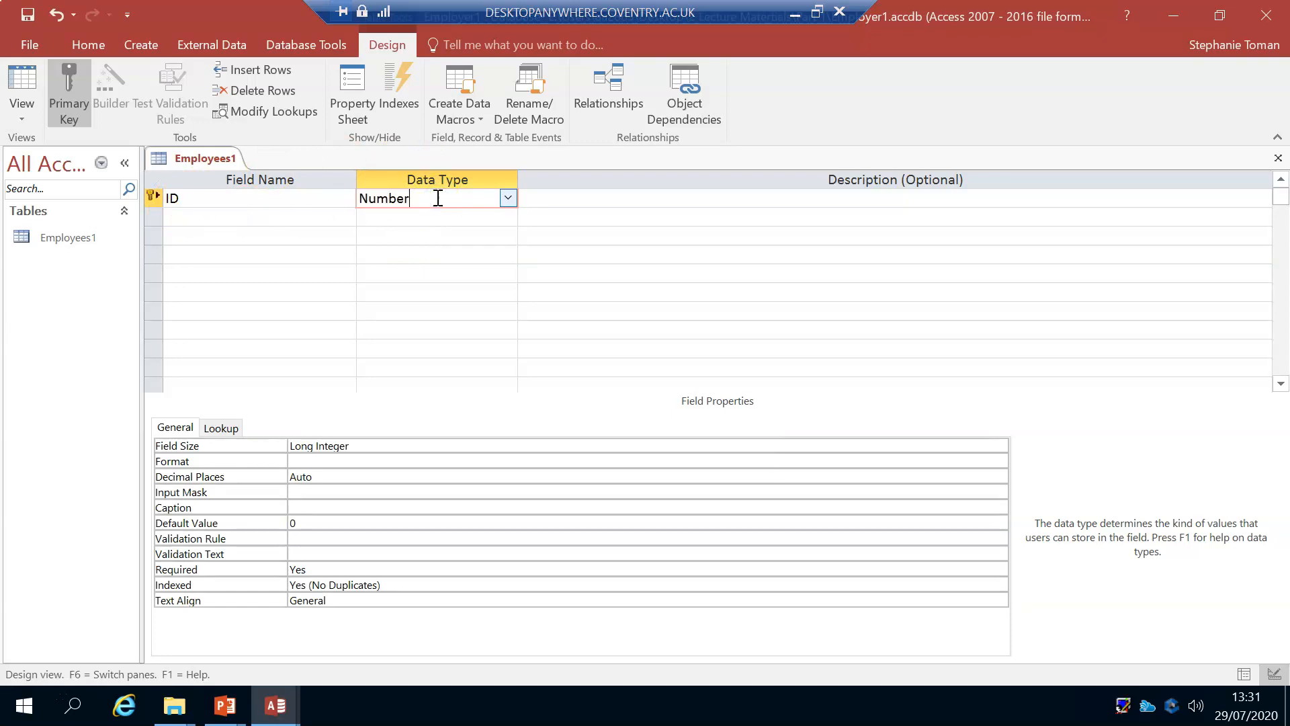
key("Tab")
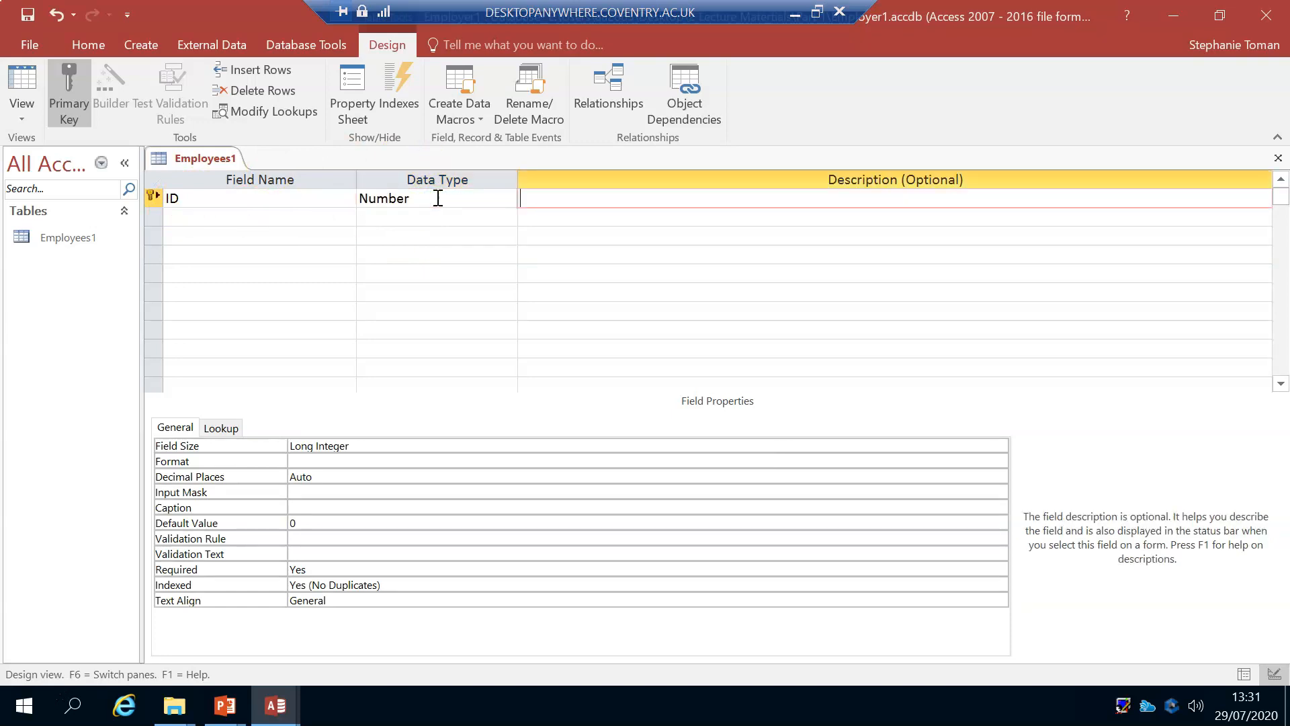
key("Tab")
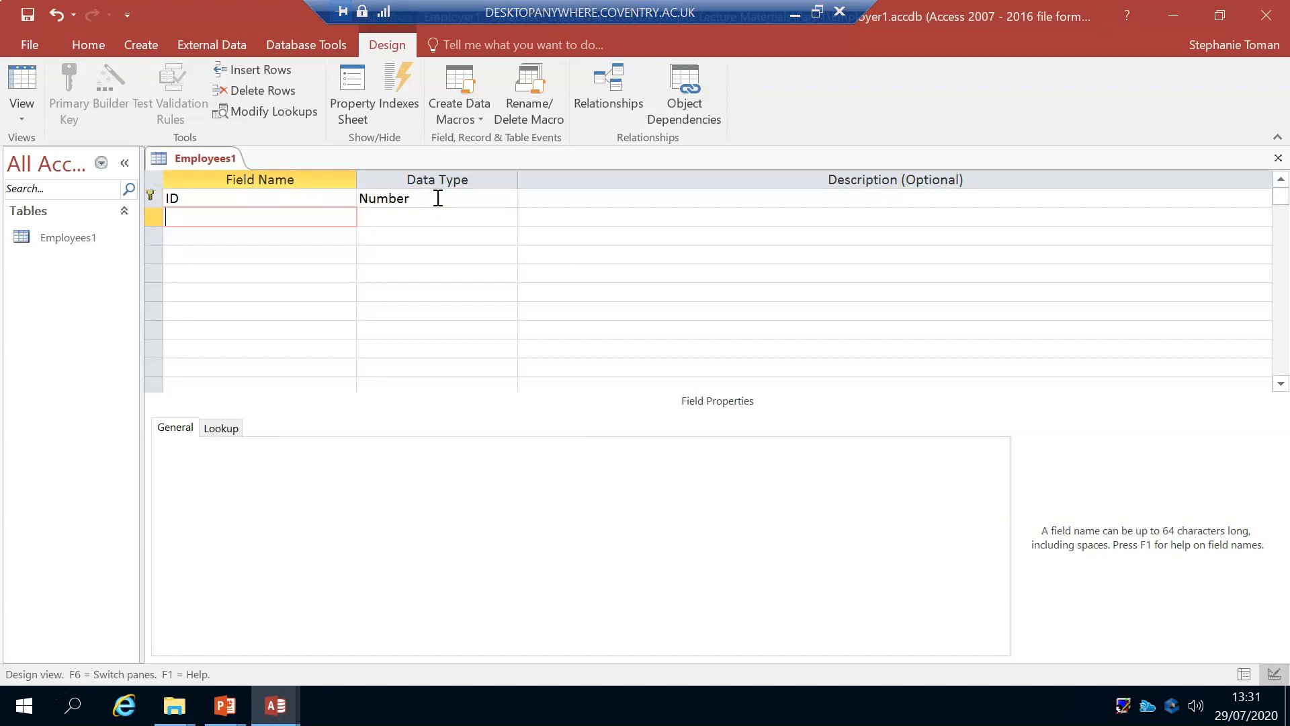
Step: Add Surname and Forename fields below ID, both with the Short Text data type
type("Surname")
key("Tab")
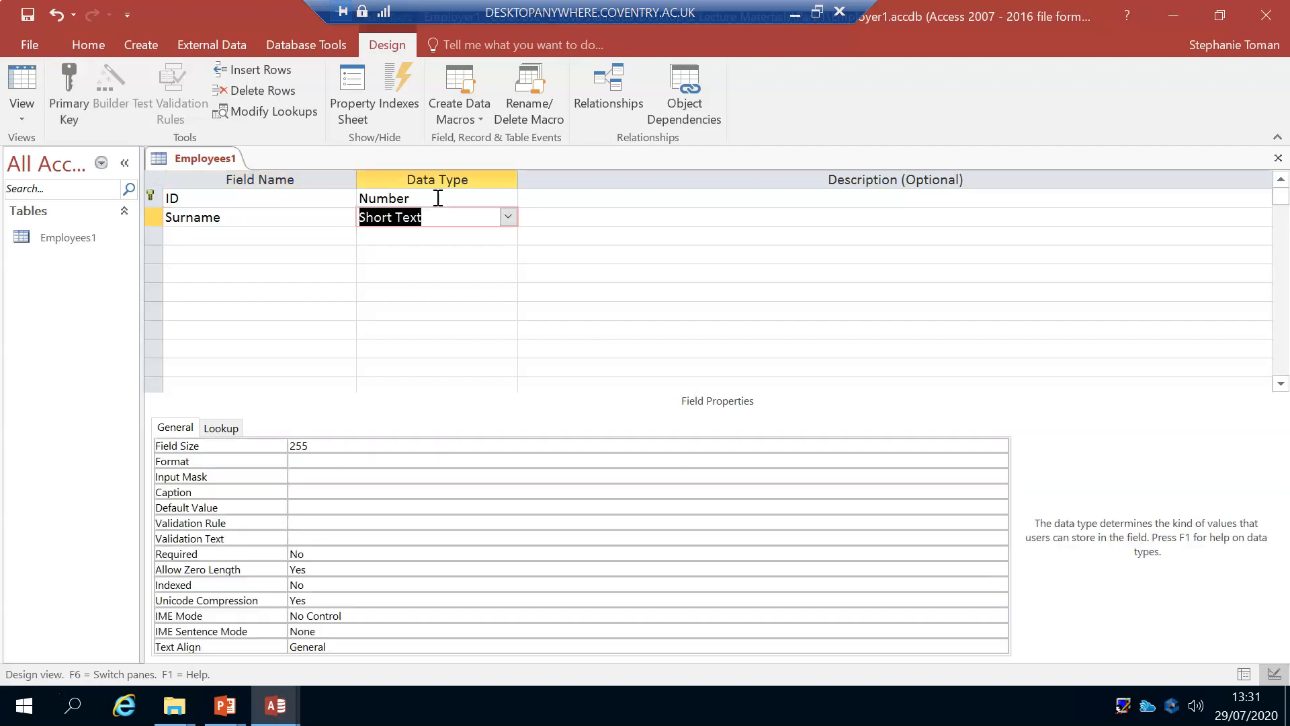
key("Tab")
key("Tab")
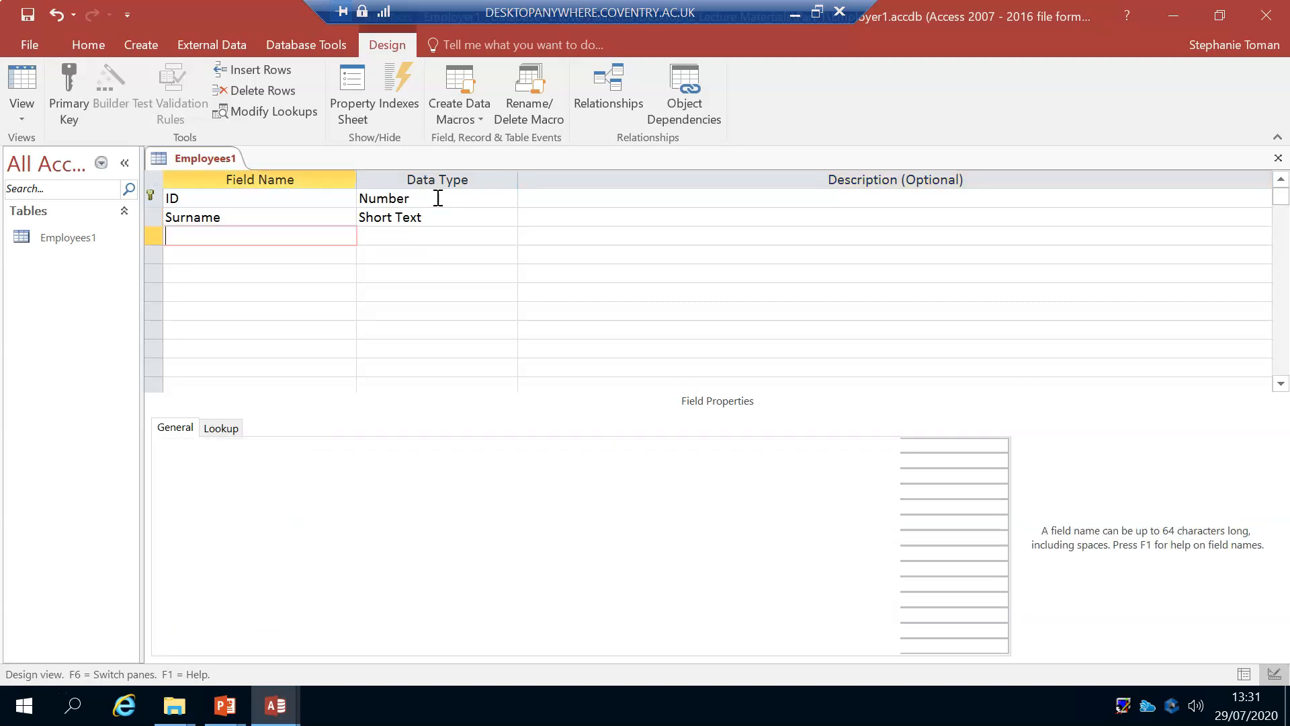
type("Fi")
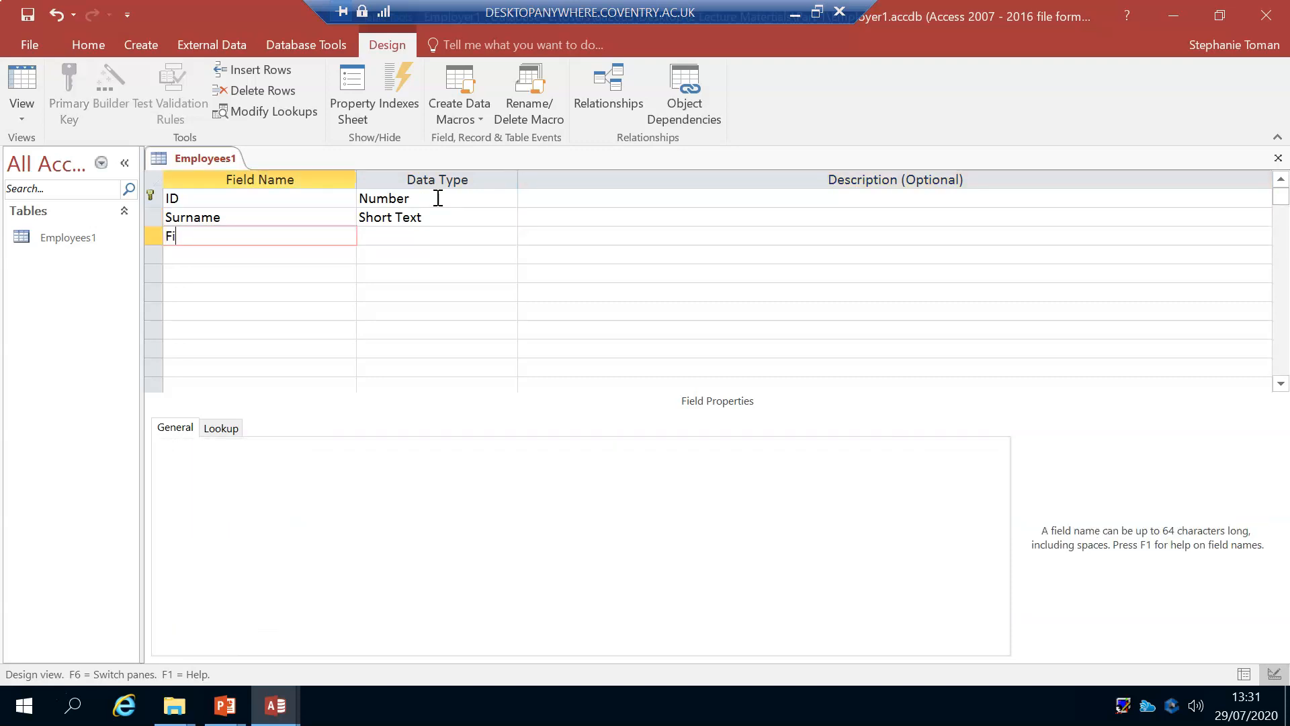
key("BackSpace")
type("orename")
key("Tab")
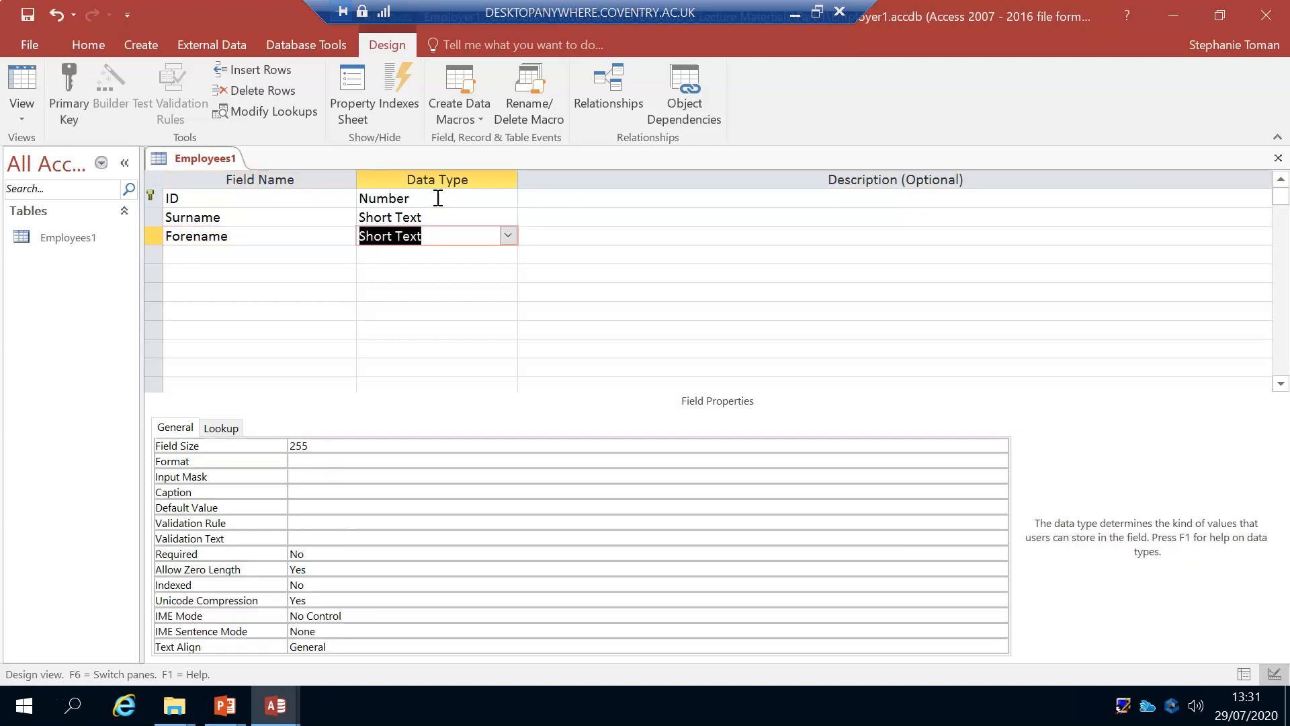
key("Tab")
key("Tab")
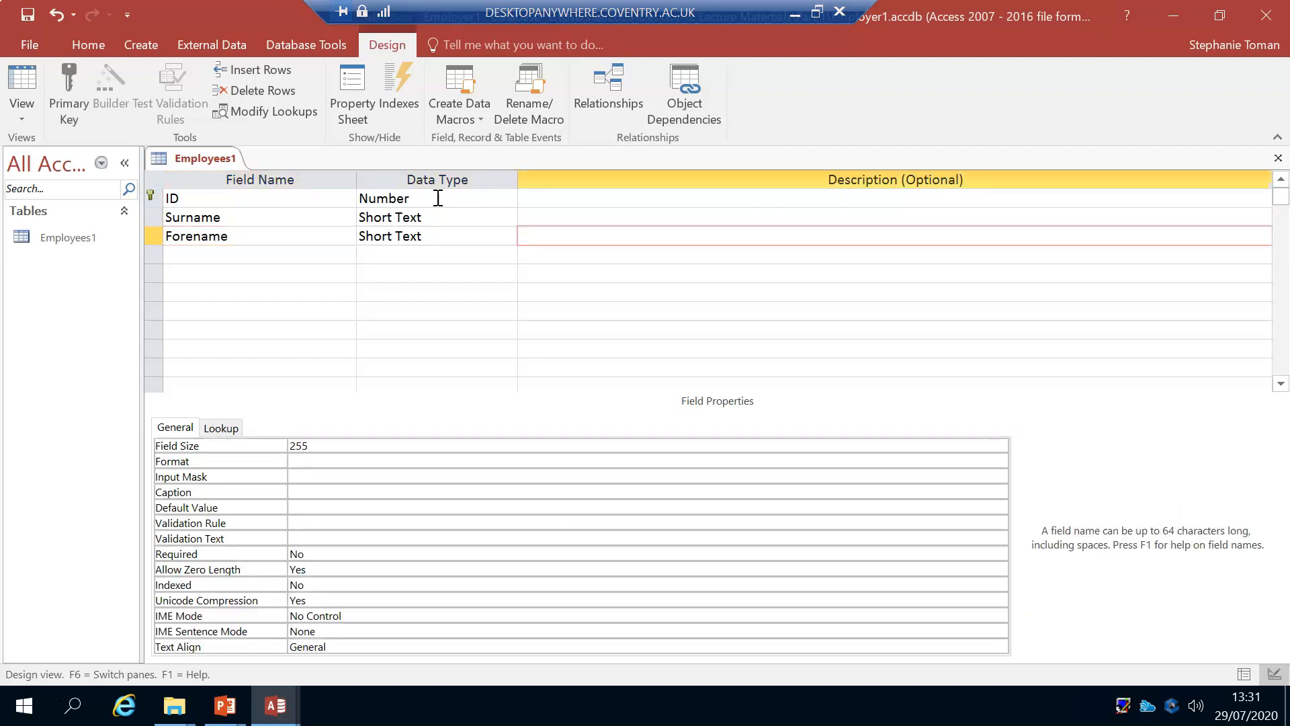
Step: Add a DOB field below Forename with the Date/Time data type
type("DOB")
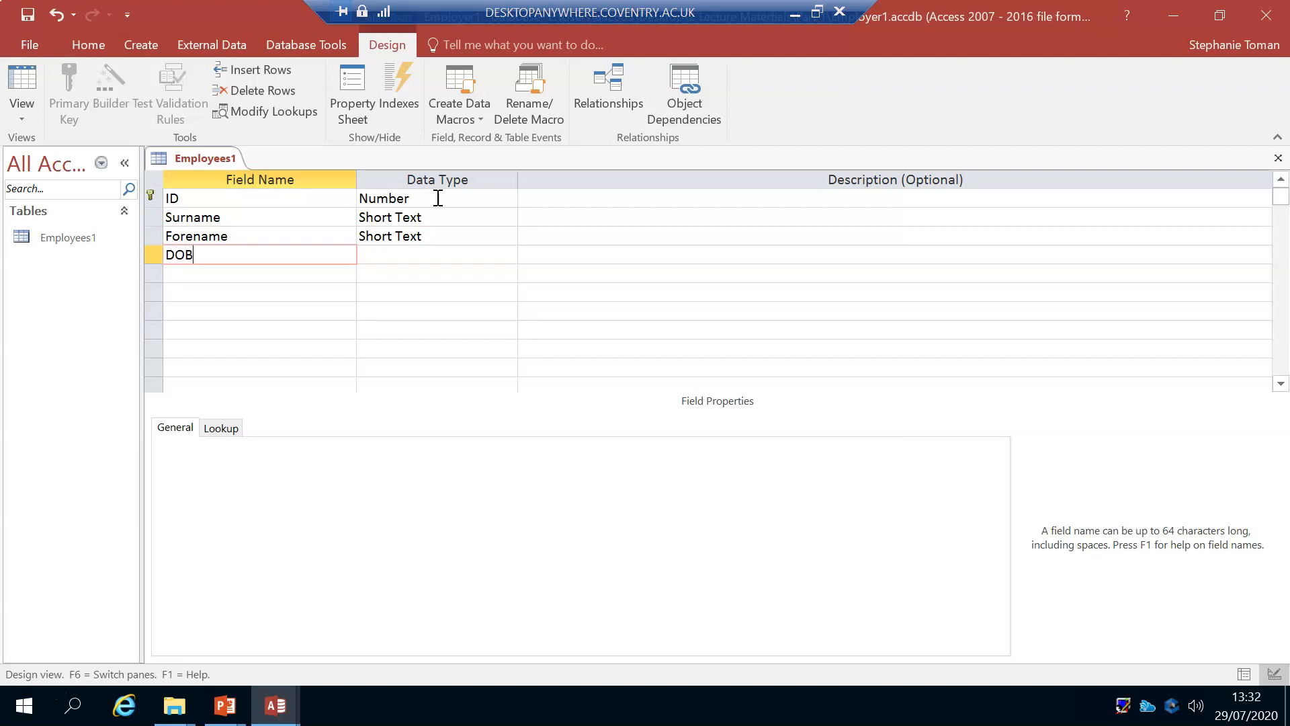
key("Tab")
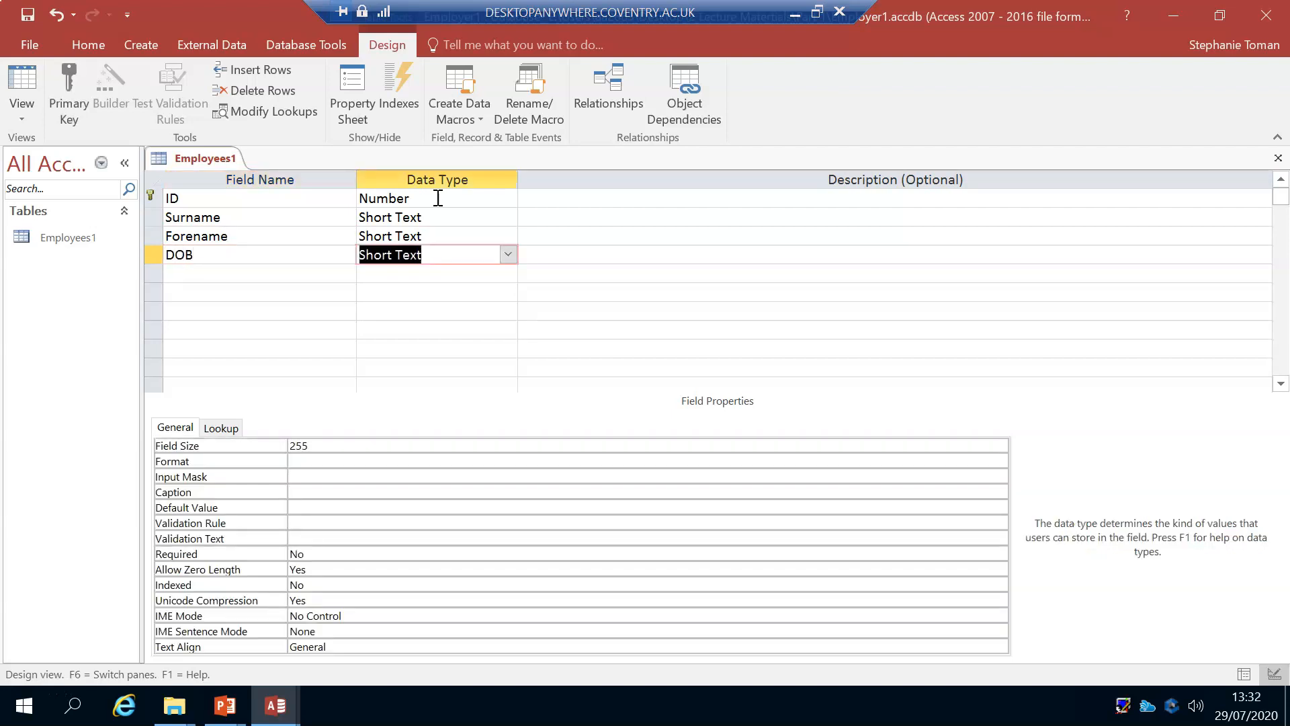
left_click(508, 255)
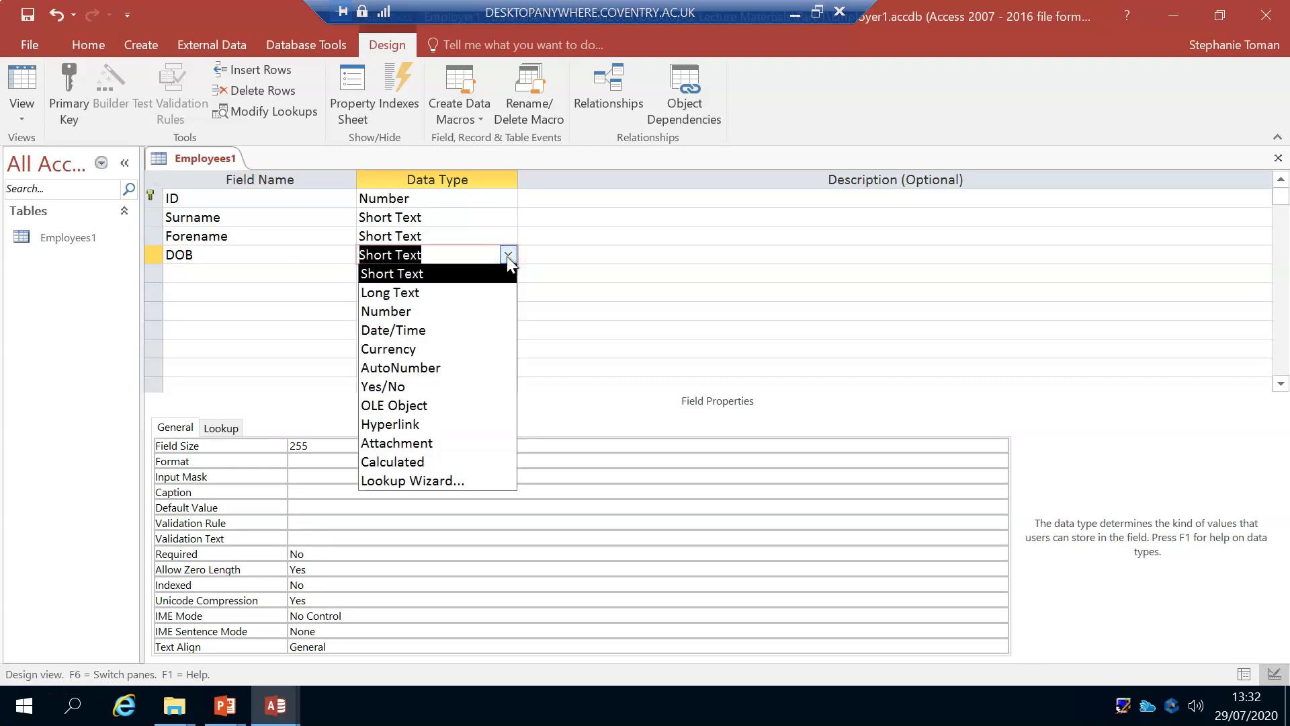
left_click(489, 333)
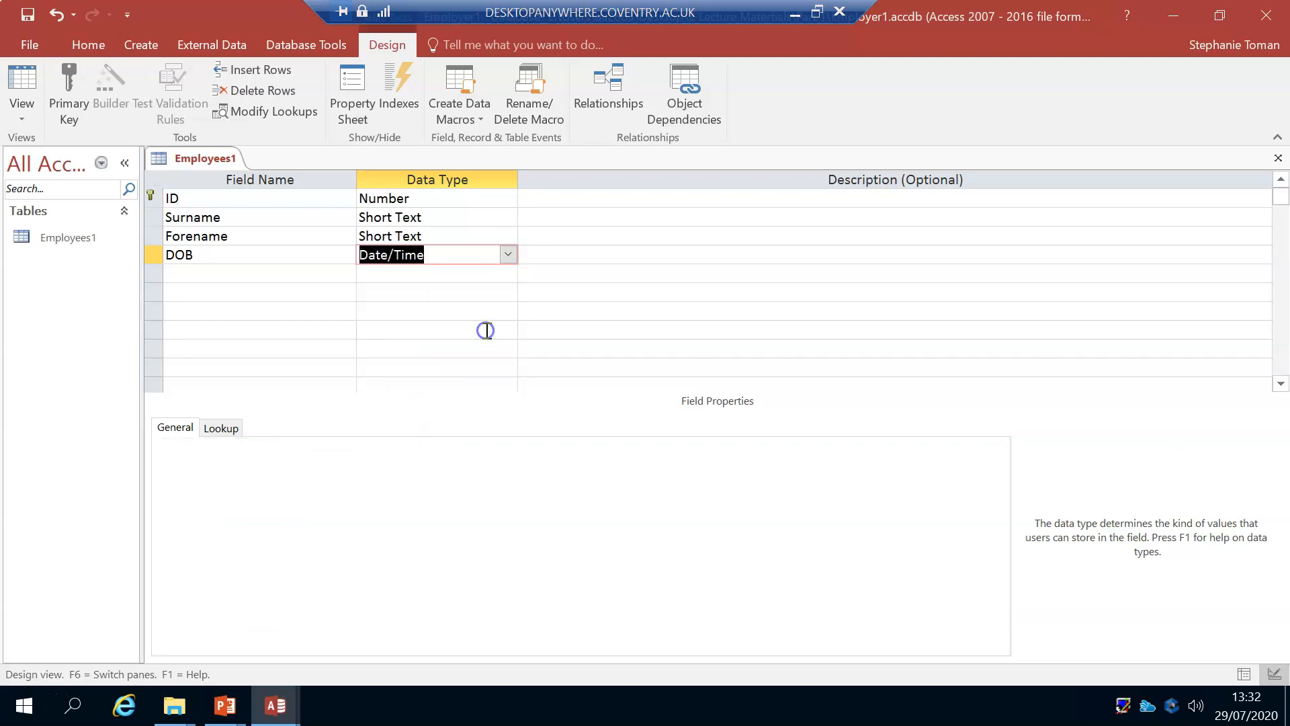
left_click(454, 256)
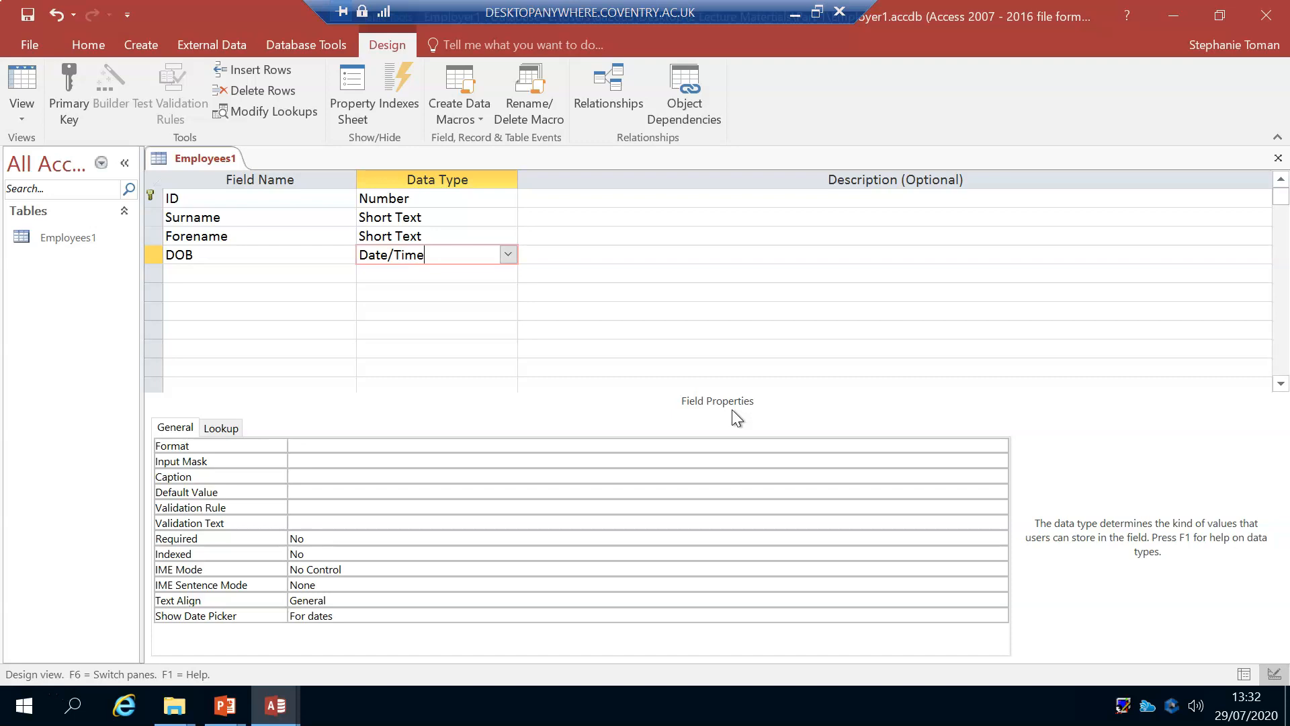
Step: Set the Format property of the DOB field to Short Date
left_click(312, 446)
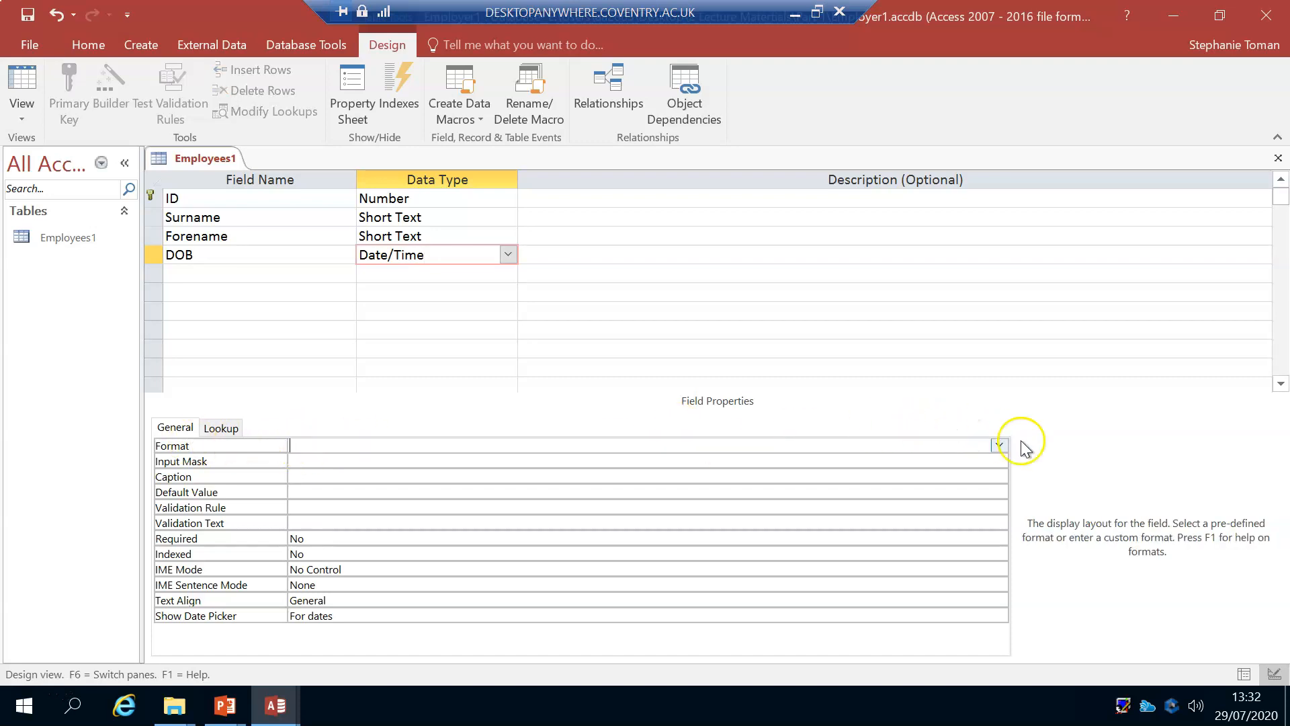
left_click(999, 445)
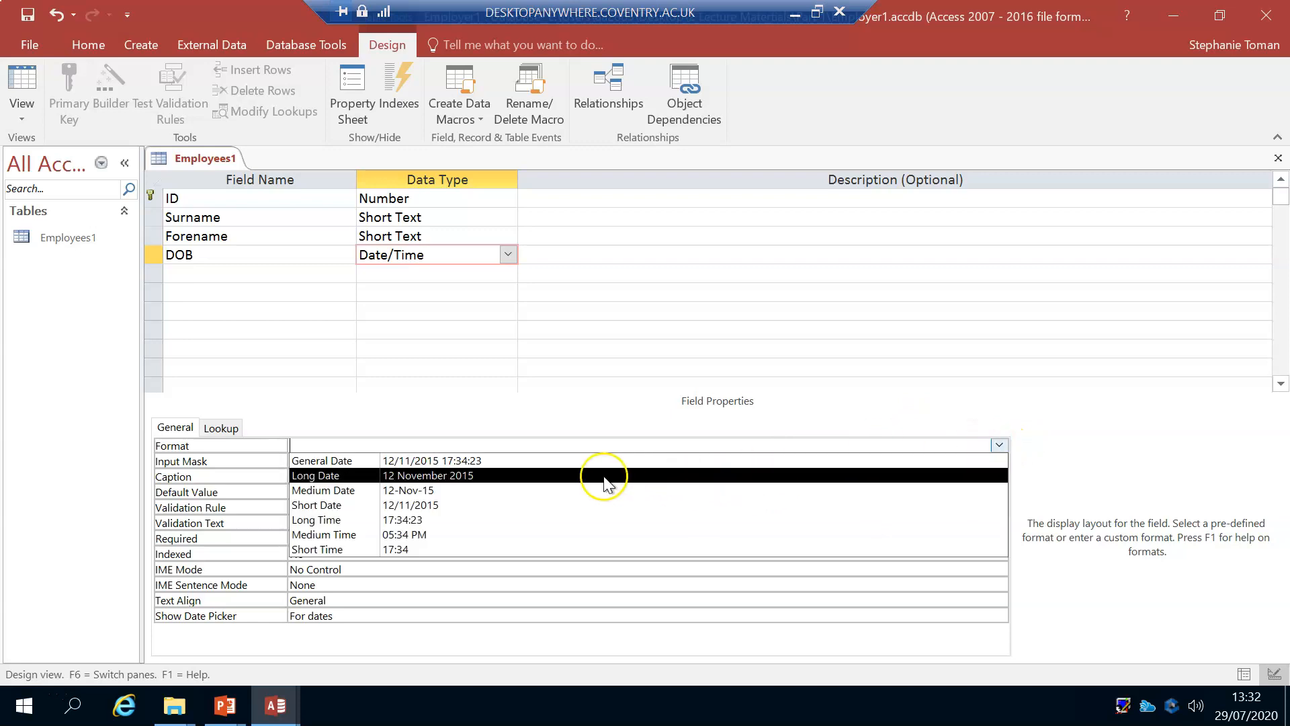
left_click(527, 505)
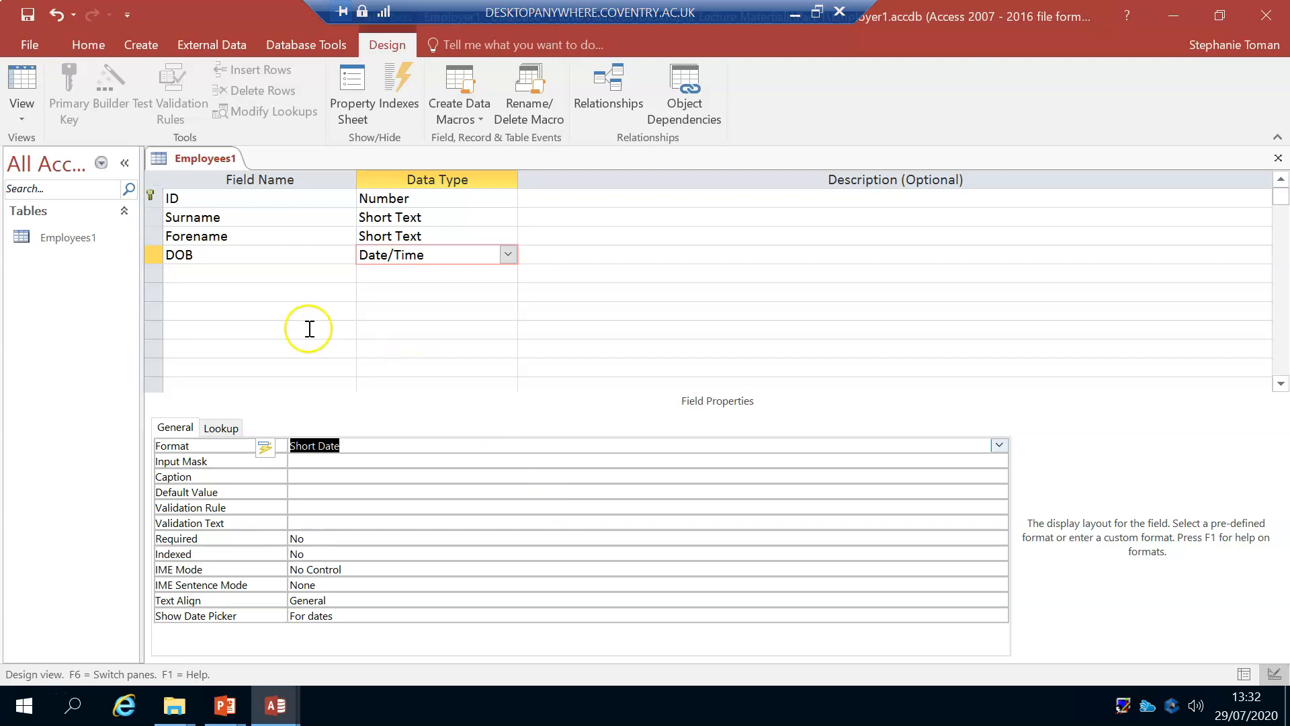
left_click(247, 254)
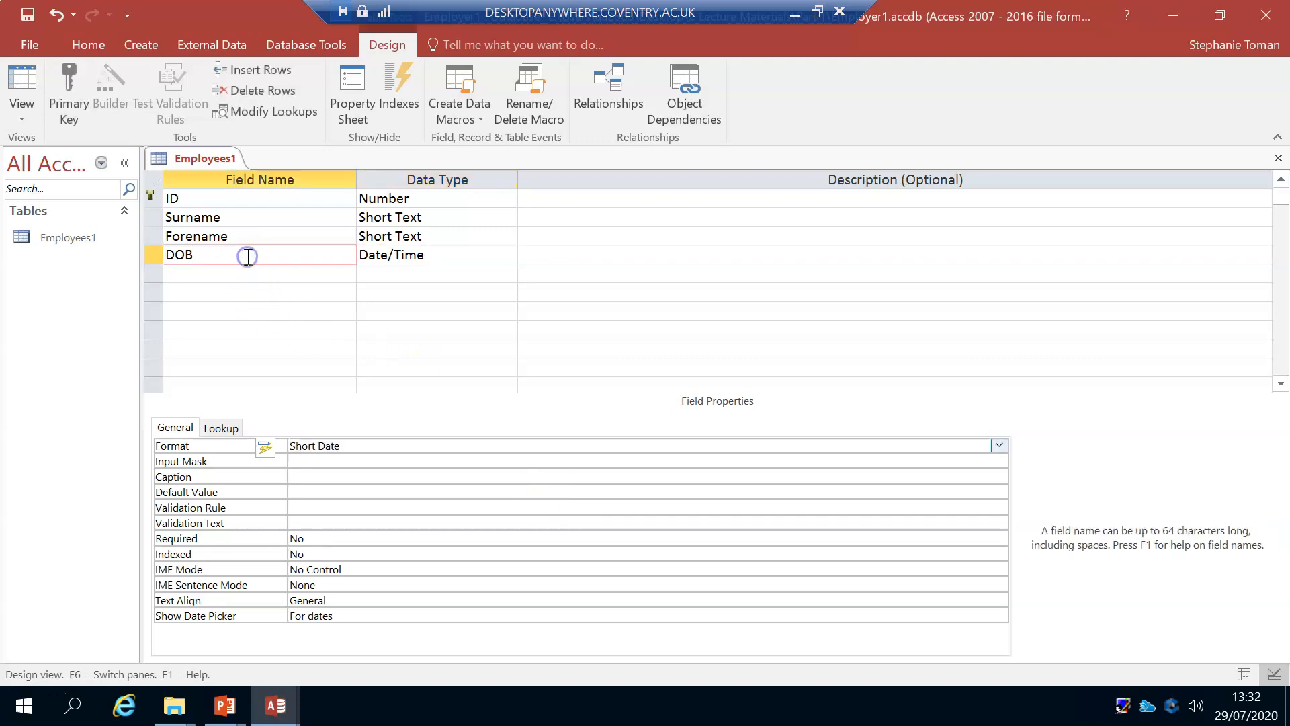
left_click(999, 445)
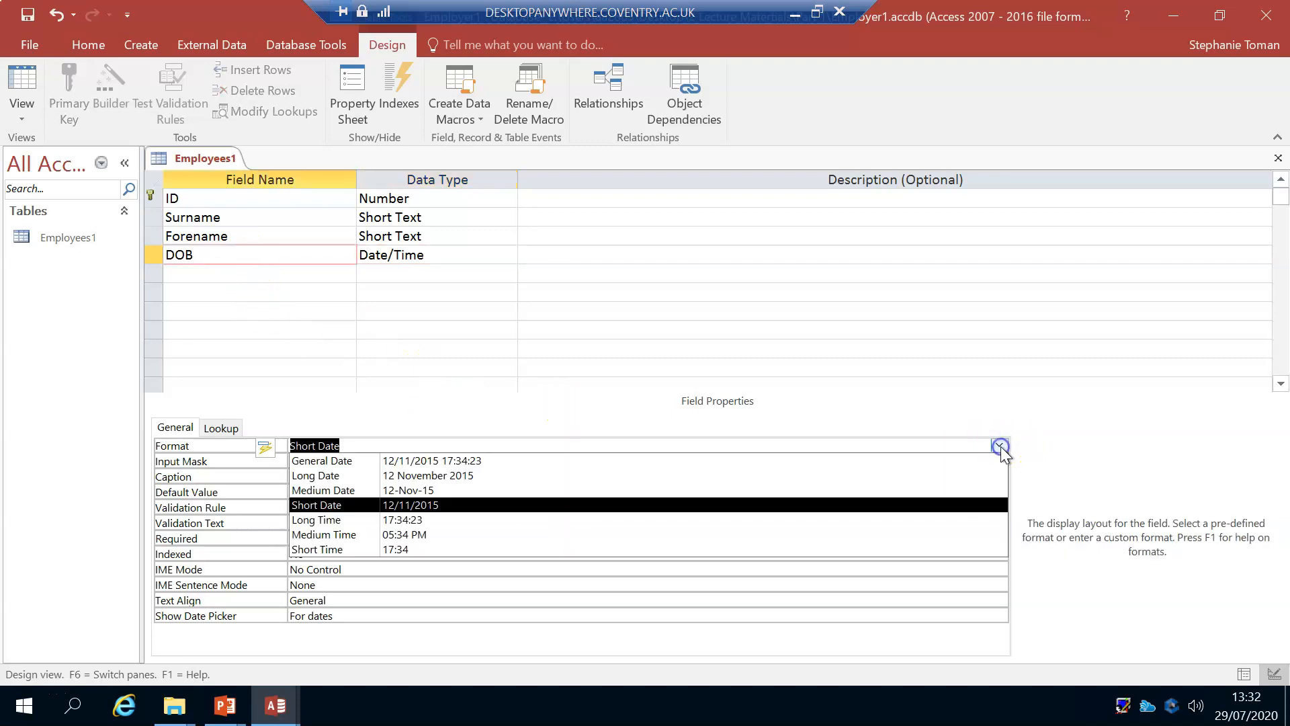
left_click(414, 509)
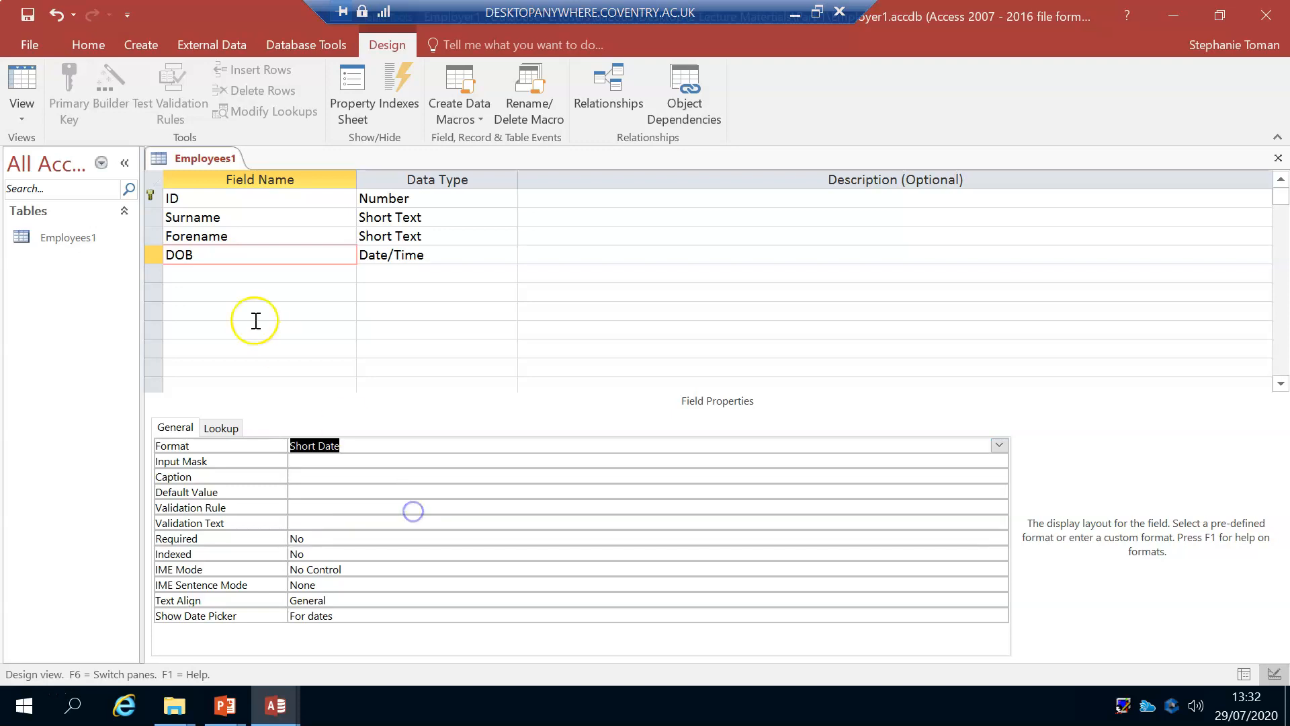
Step: Add a Start Date field below DOB with the Date/Time data type
left_click(181, 273)
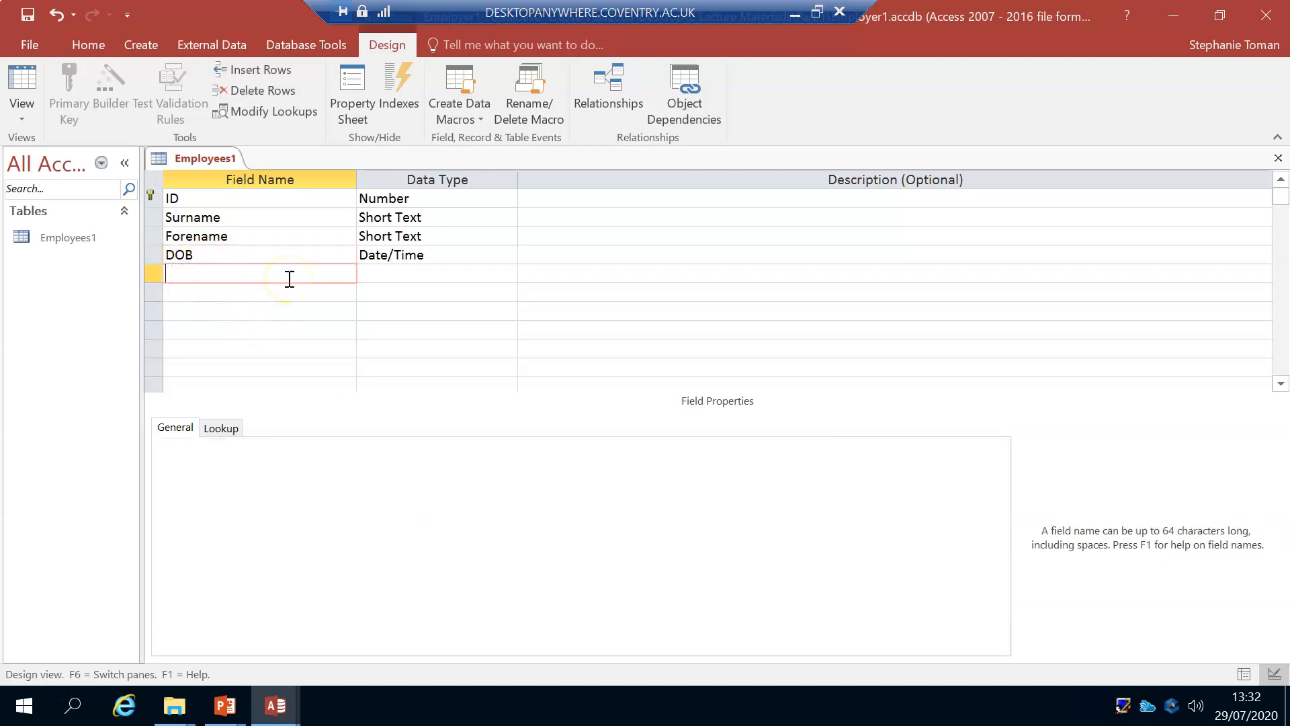
type("Start Date")
key("Tab")
left_click(508, 273)
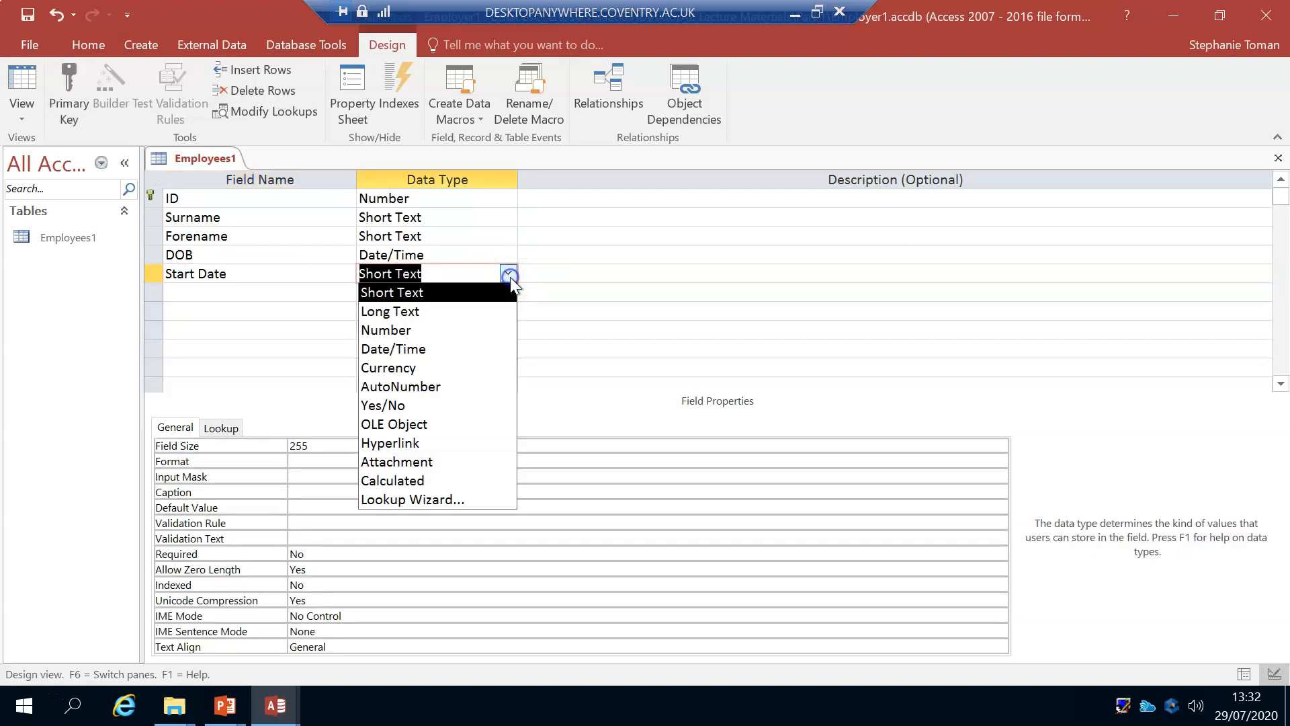
left_click(435, 354)
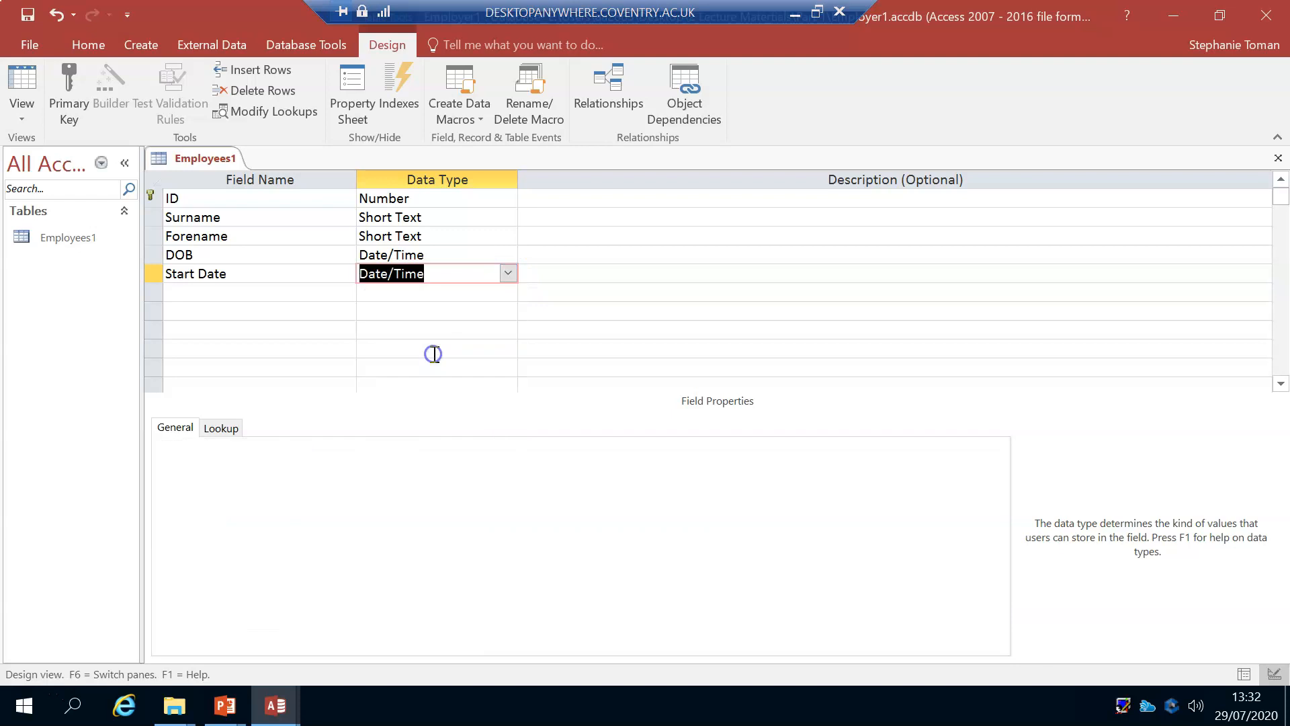
Step: Set the Format property of the Start Date field to Short Date
left_click(235, 277)
left_click(340, 445)
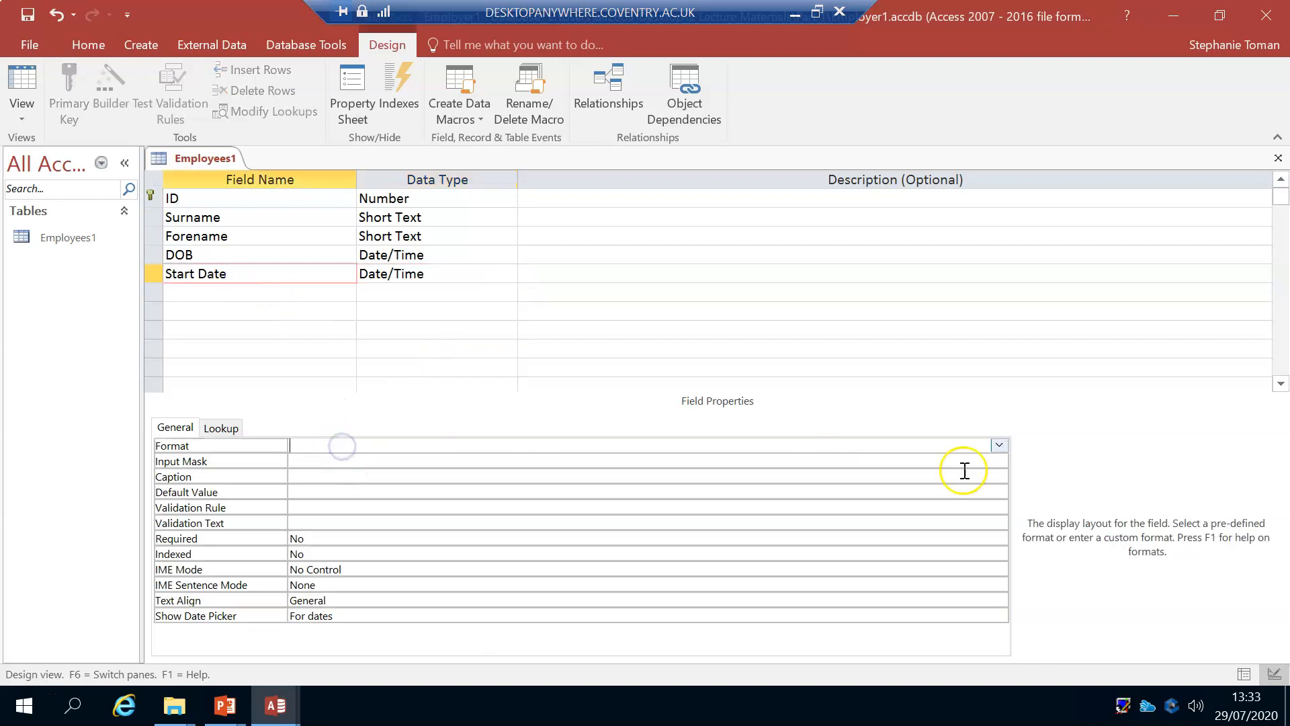
left_click(1000, 446)
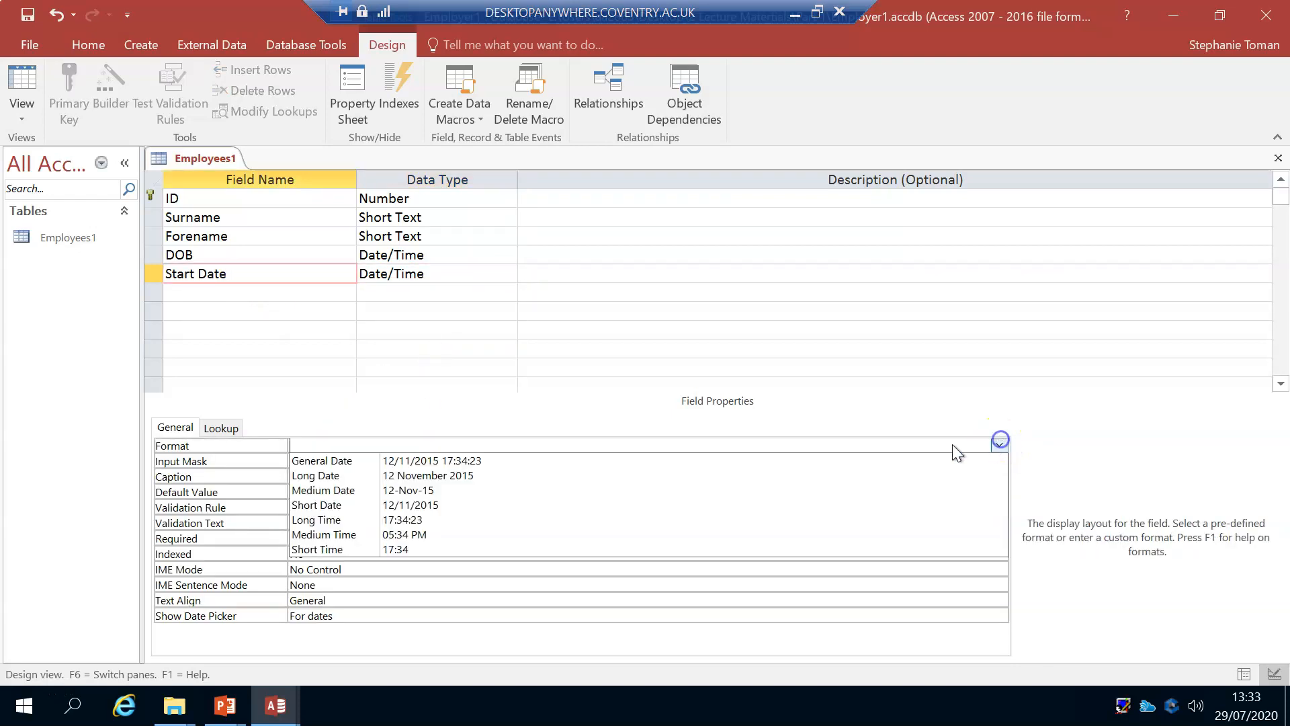
left_click(356, 505)
left_click(449, 274)
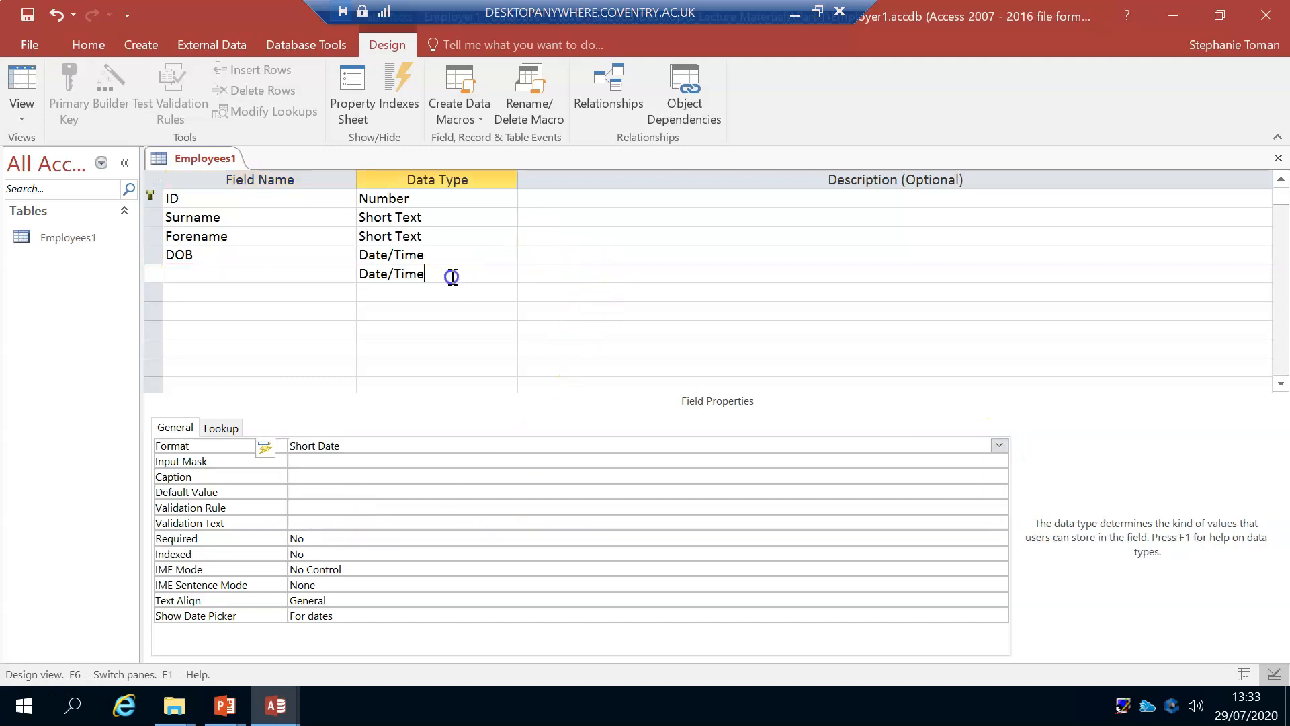
key("Tab")
key("Tab")
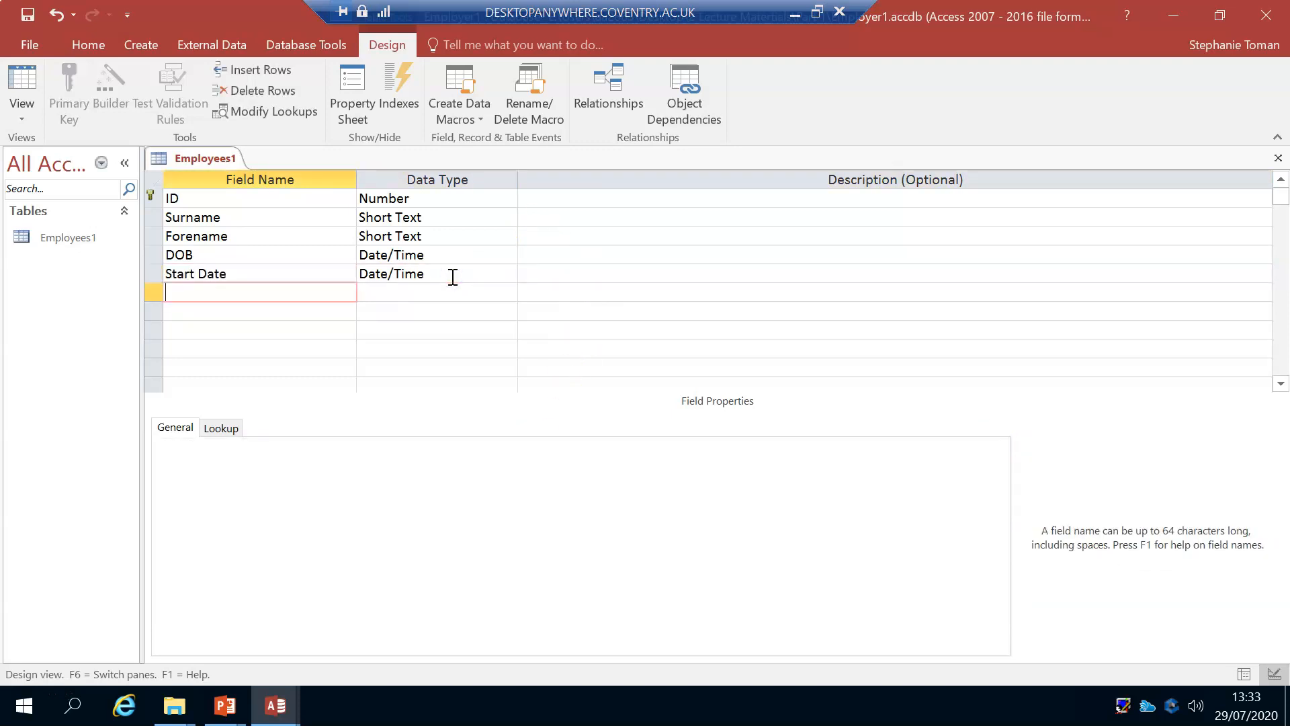
Step: Add an End Date field below Start Date with the Date/Time data type
type("End Date")
key("Tab")
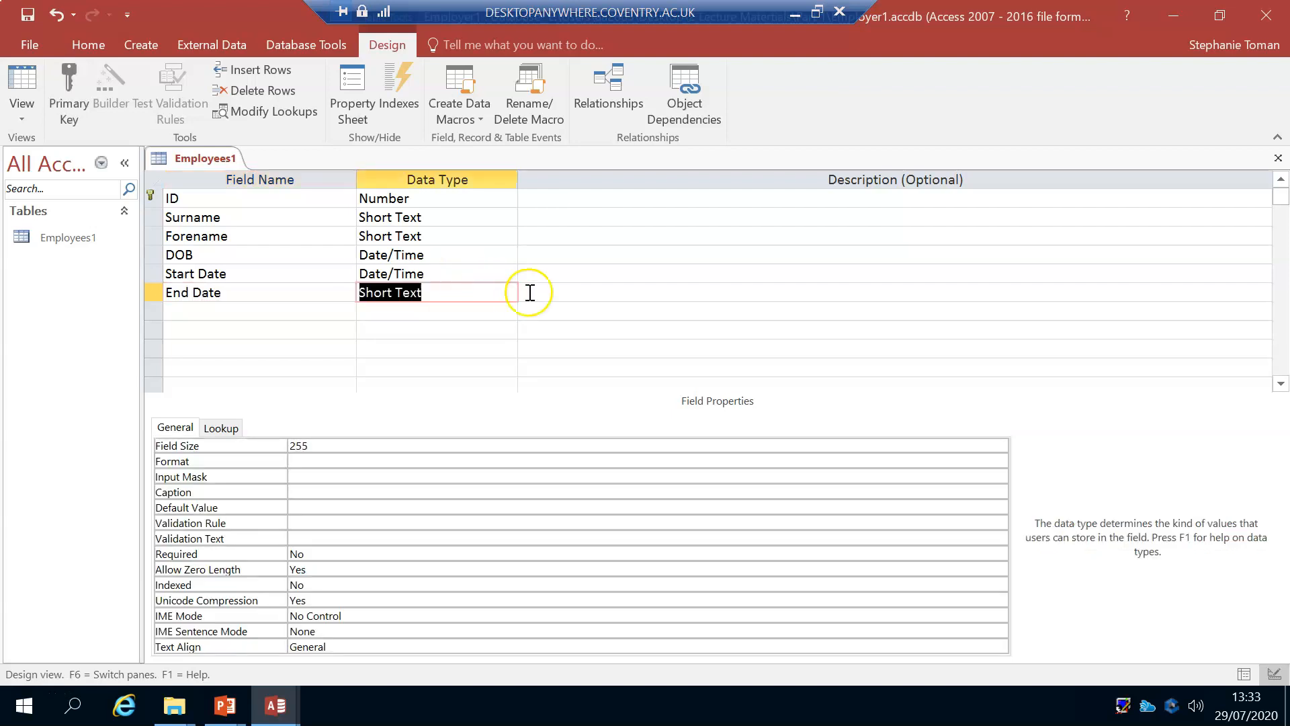
left_click(508, 292)
left_click(461, 366)
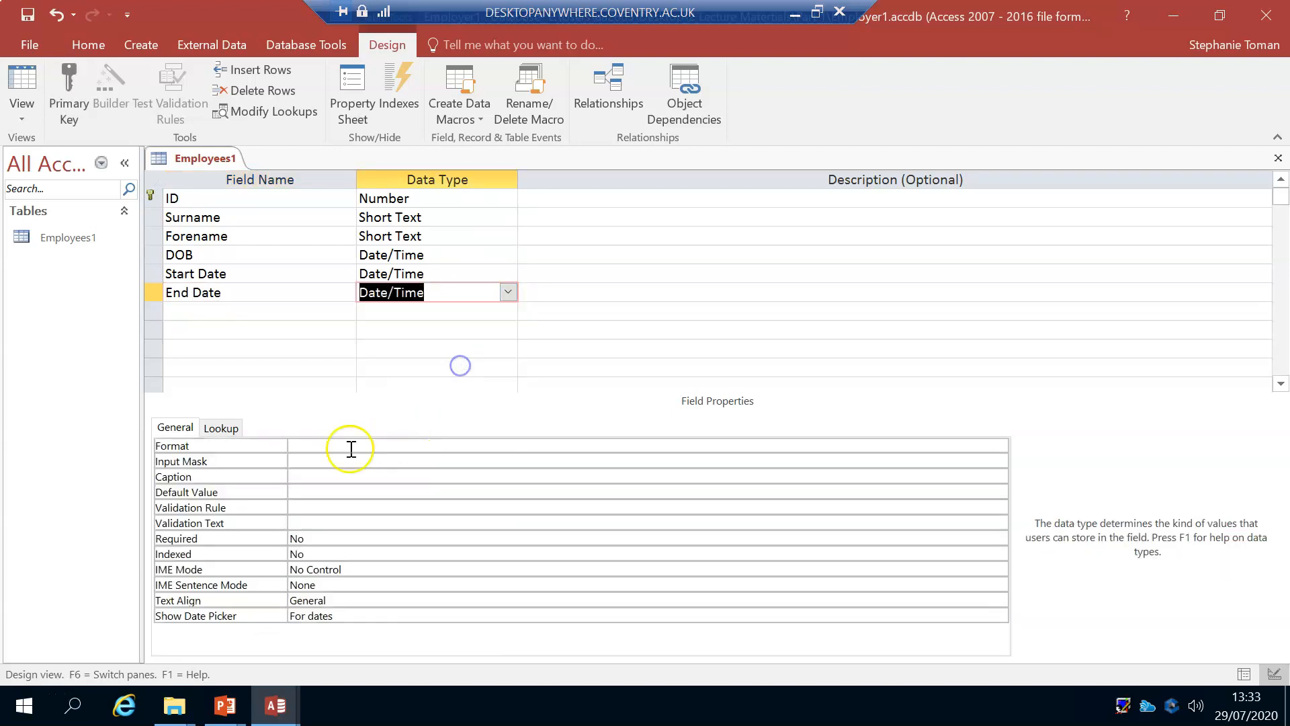
Step: Set the Format property of the End Date field to Short Date
left_click(253, 291)
left_click(297, 446)
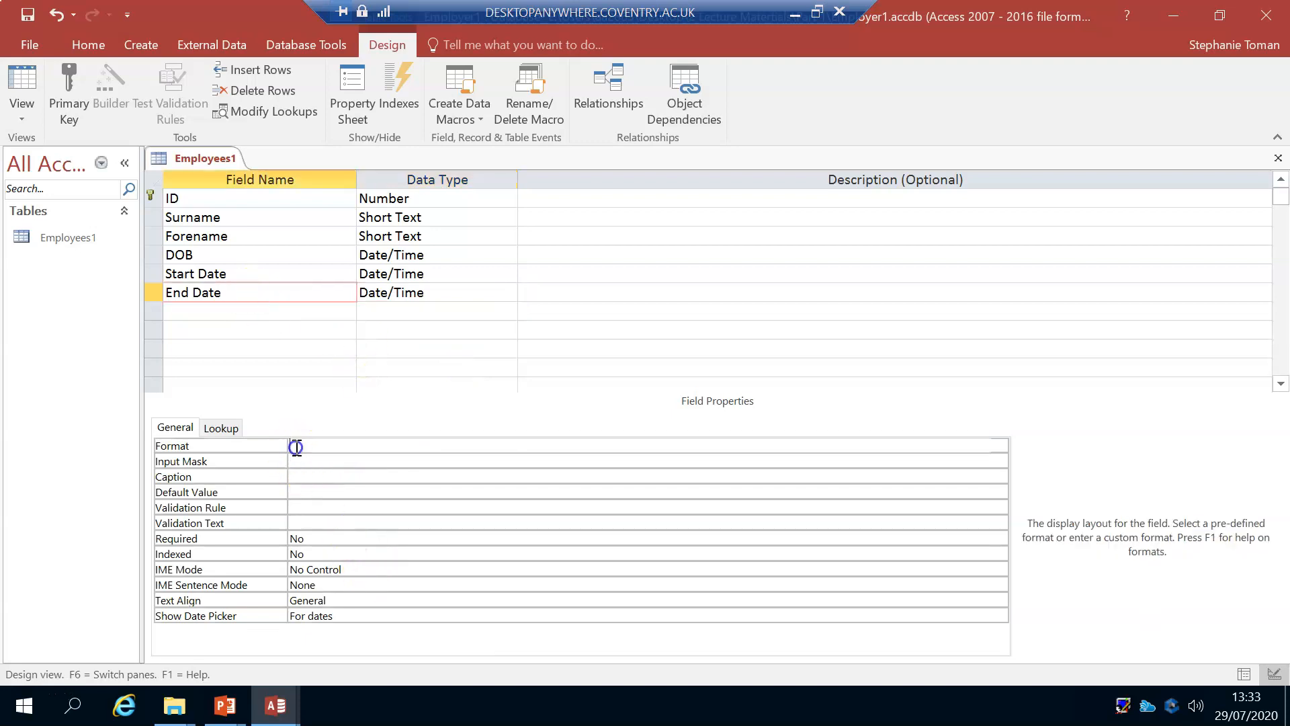
left_click(999, 445)
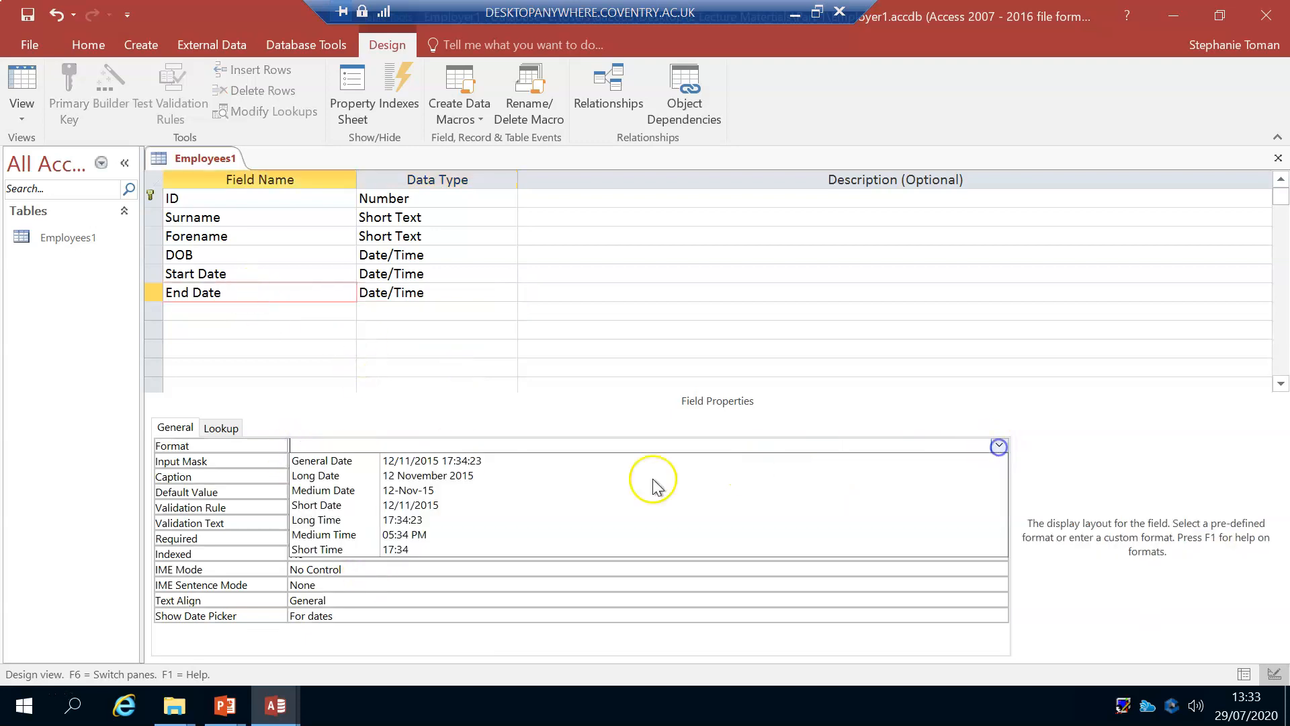
left_click(327, 511)
left_click(464, 288)
key("Tab")
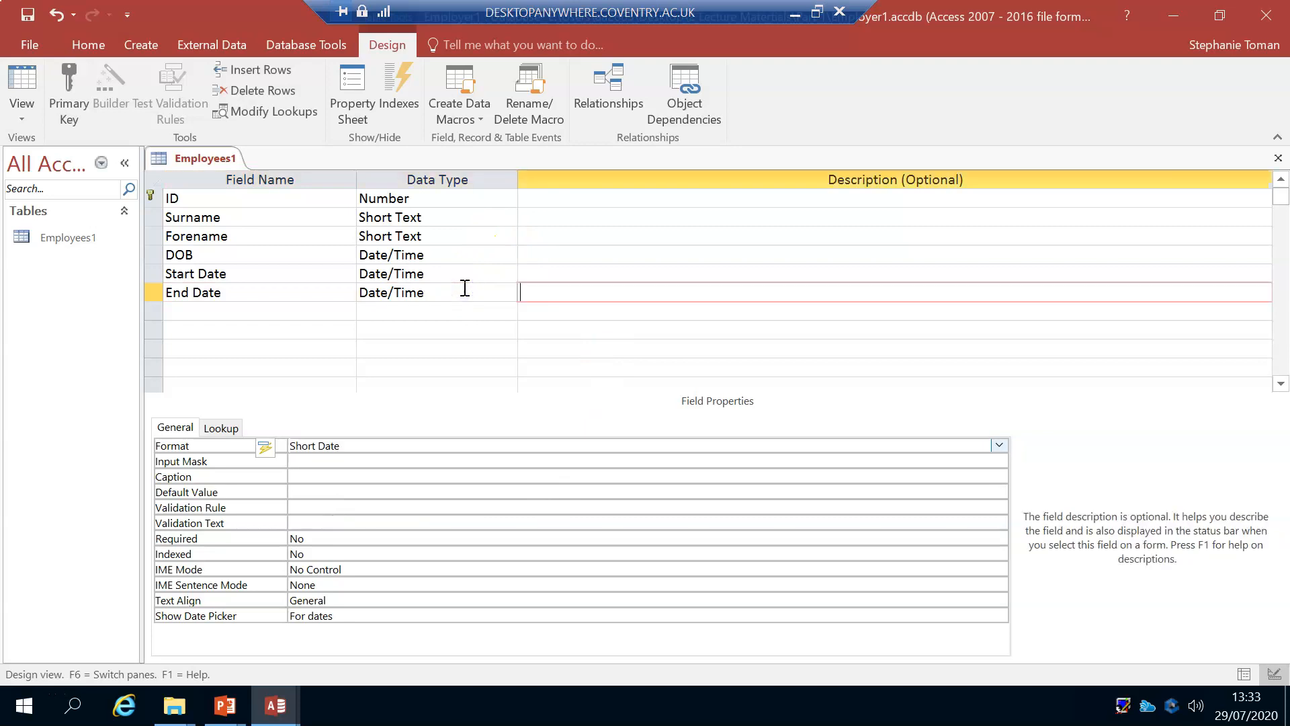
key("Tab")
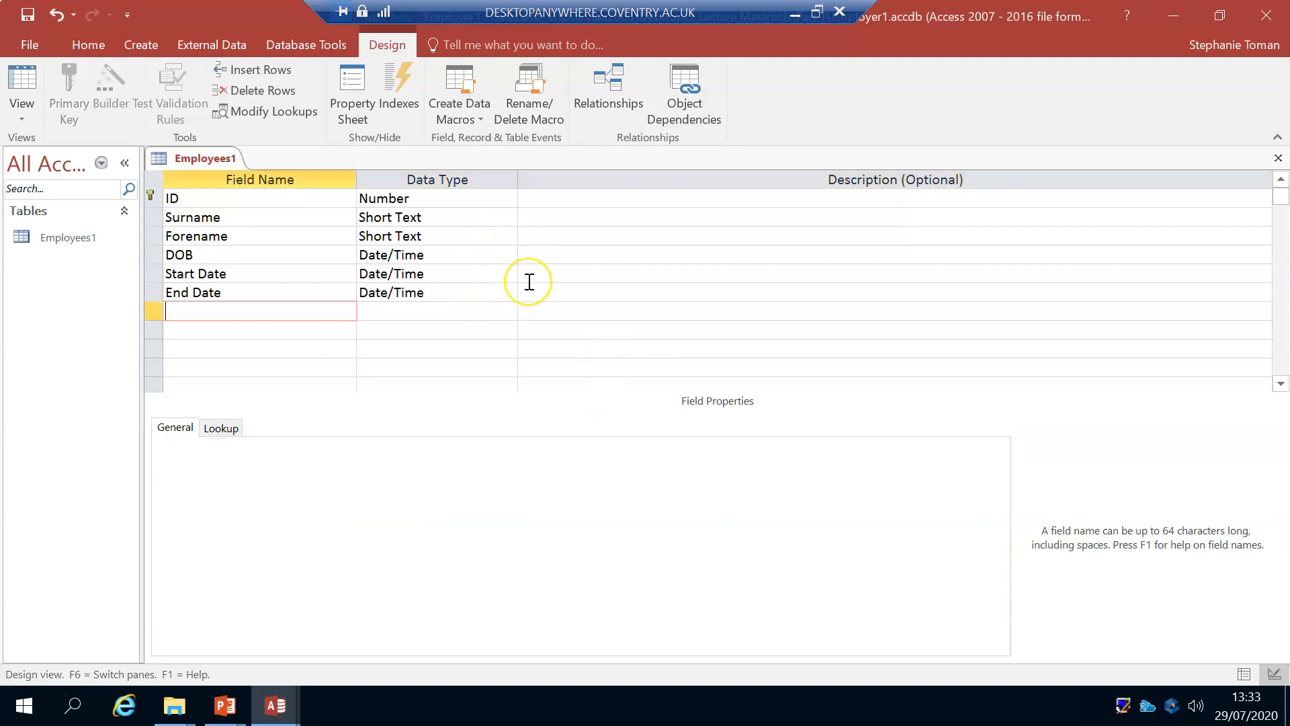
Step: Add a Comment field below End Date with the Short Text data type and check its field size
type("Comment")
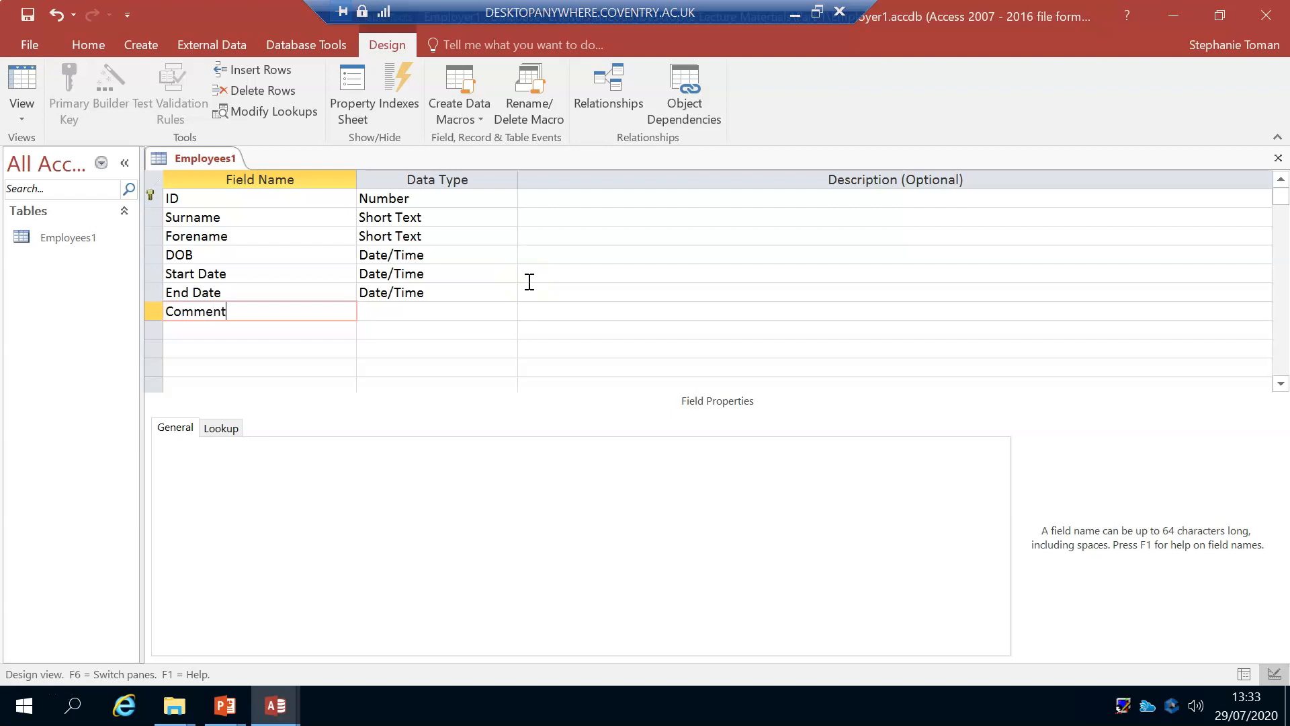
key("Tab")
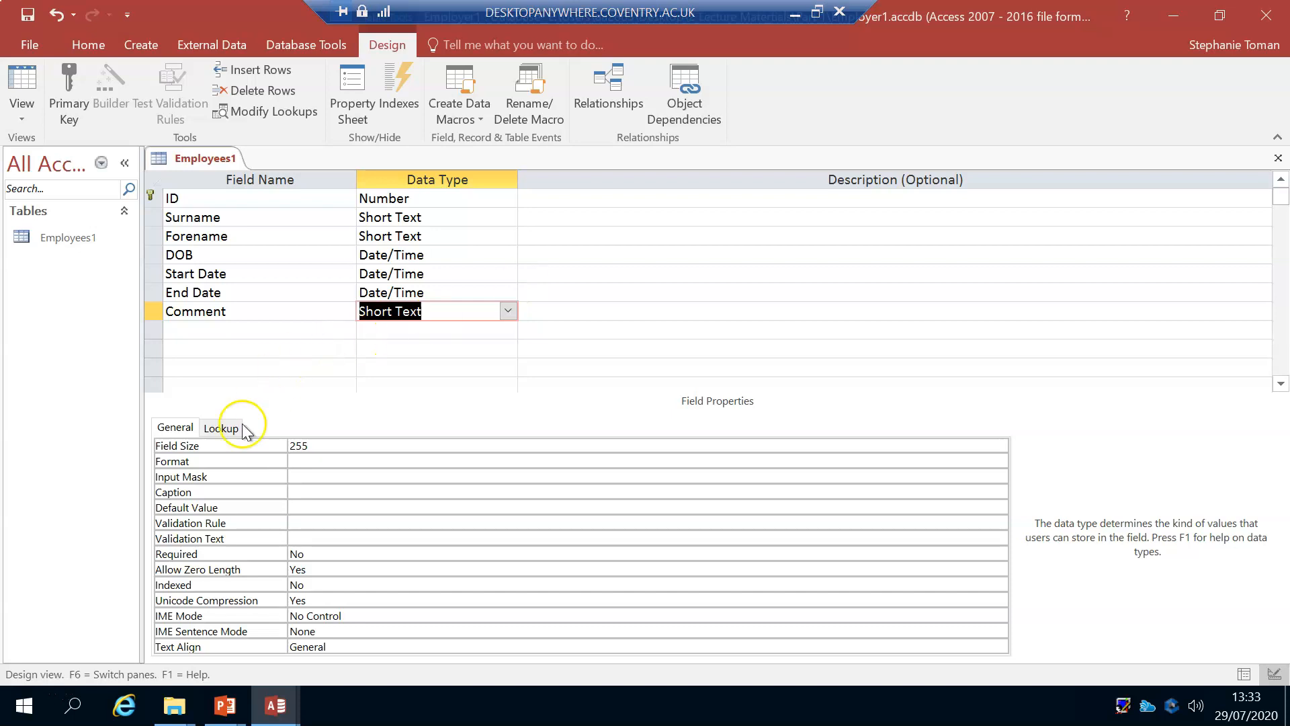
left_click(314, 446)
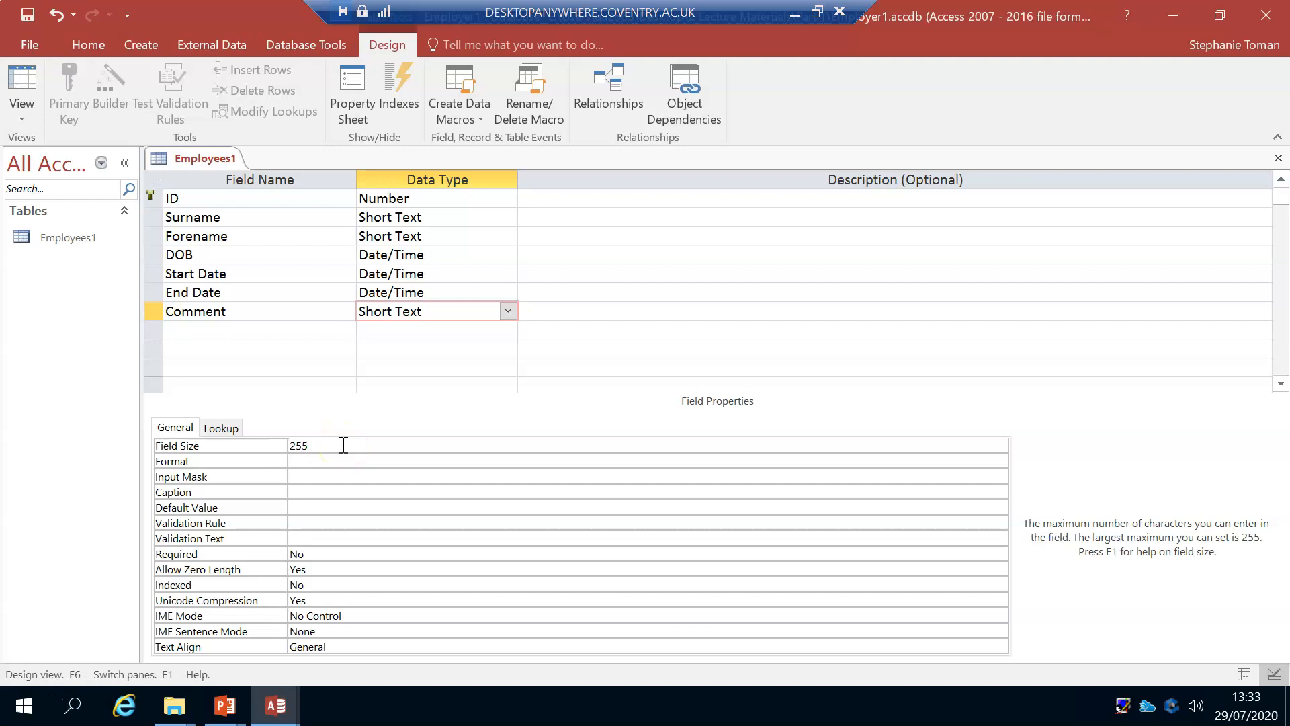
Step: Insert a new row above Surname and add a Title field with the Short Text data type
left_click(283, 217)
left_click(155, 217)
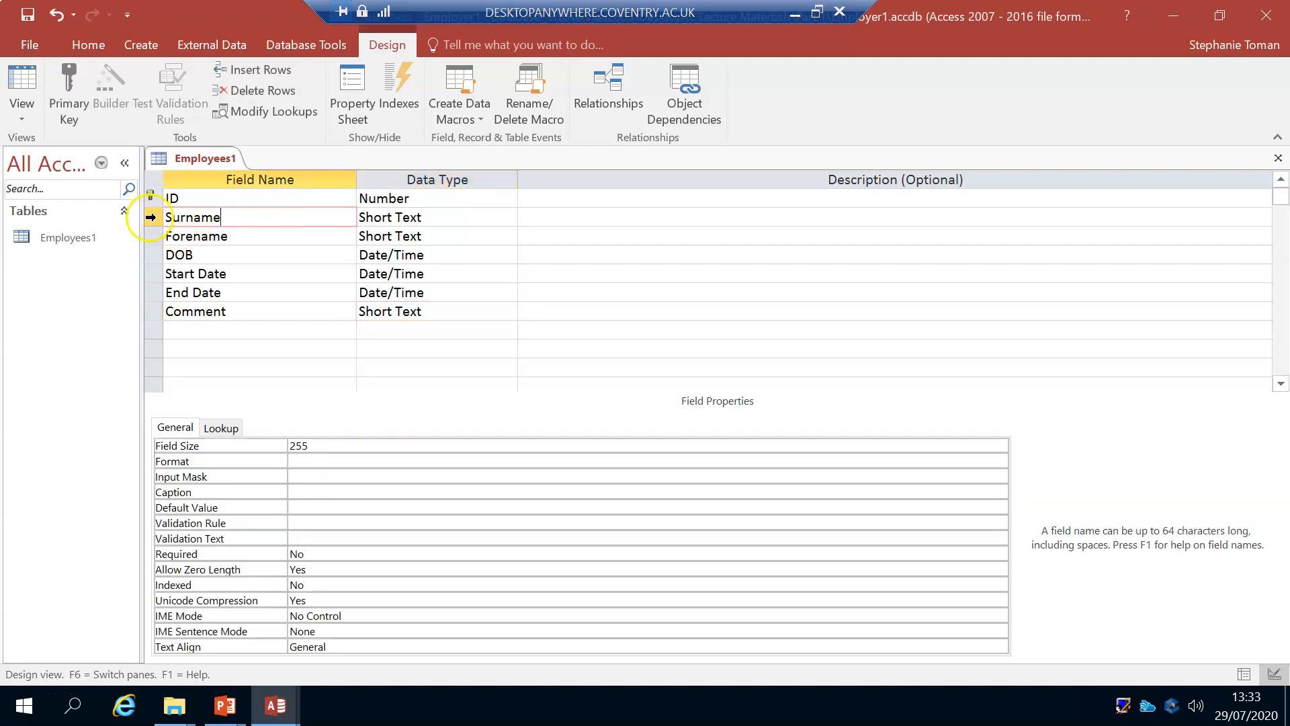
right_click(149, 217)
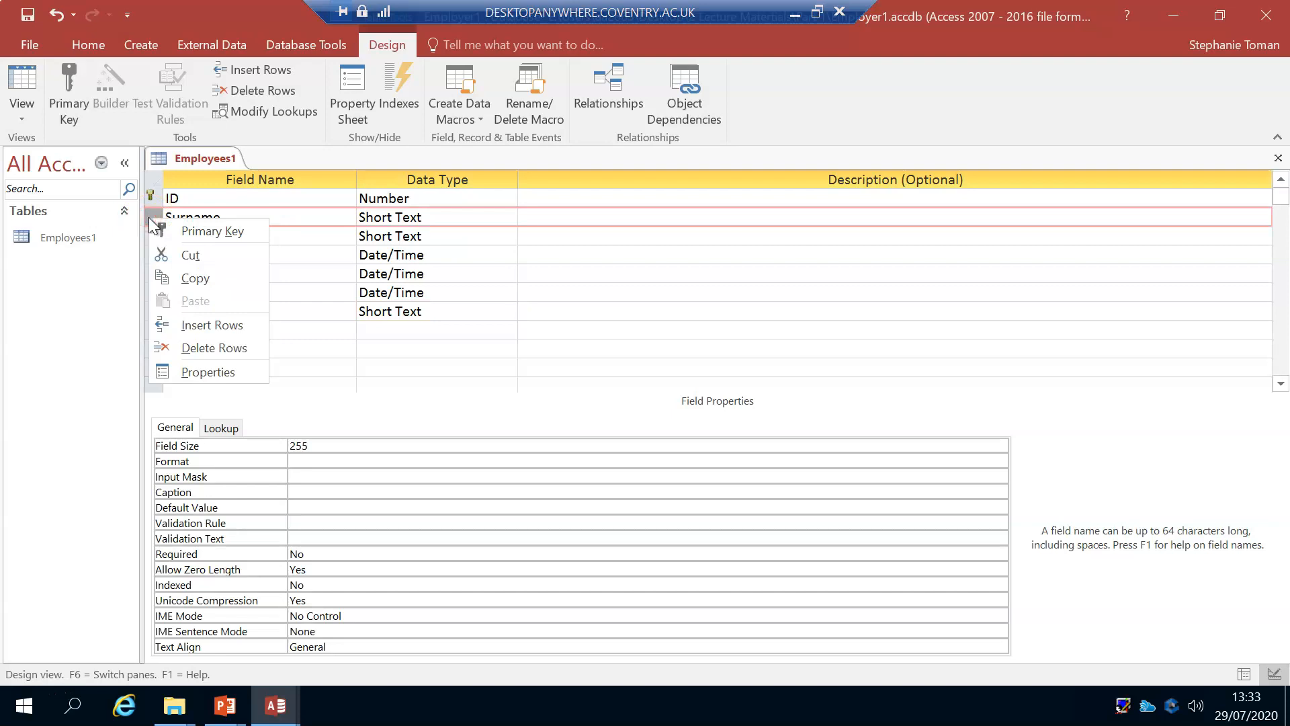
left_click(639, 290)
left_click(149, 217)
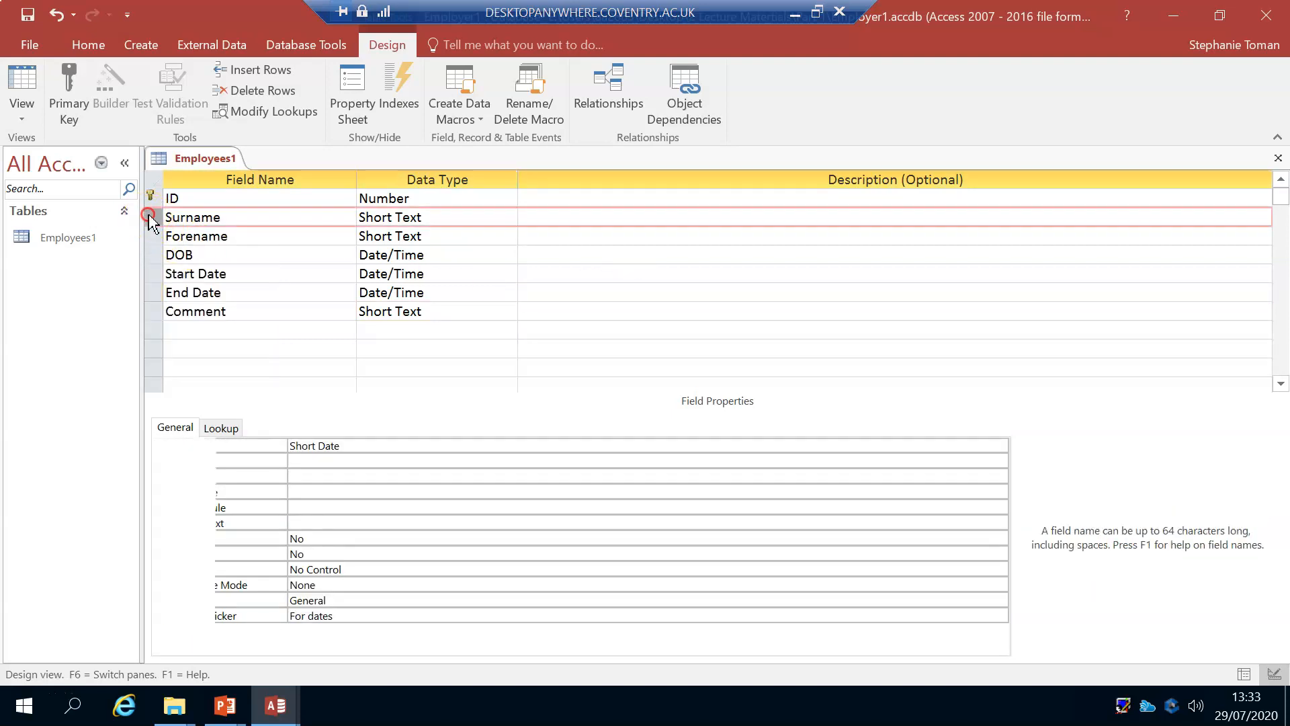
right_click(149, 217)
left_click(205, 323)
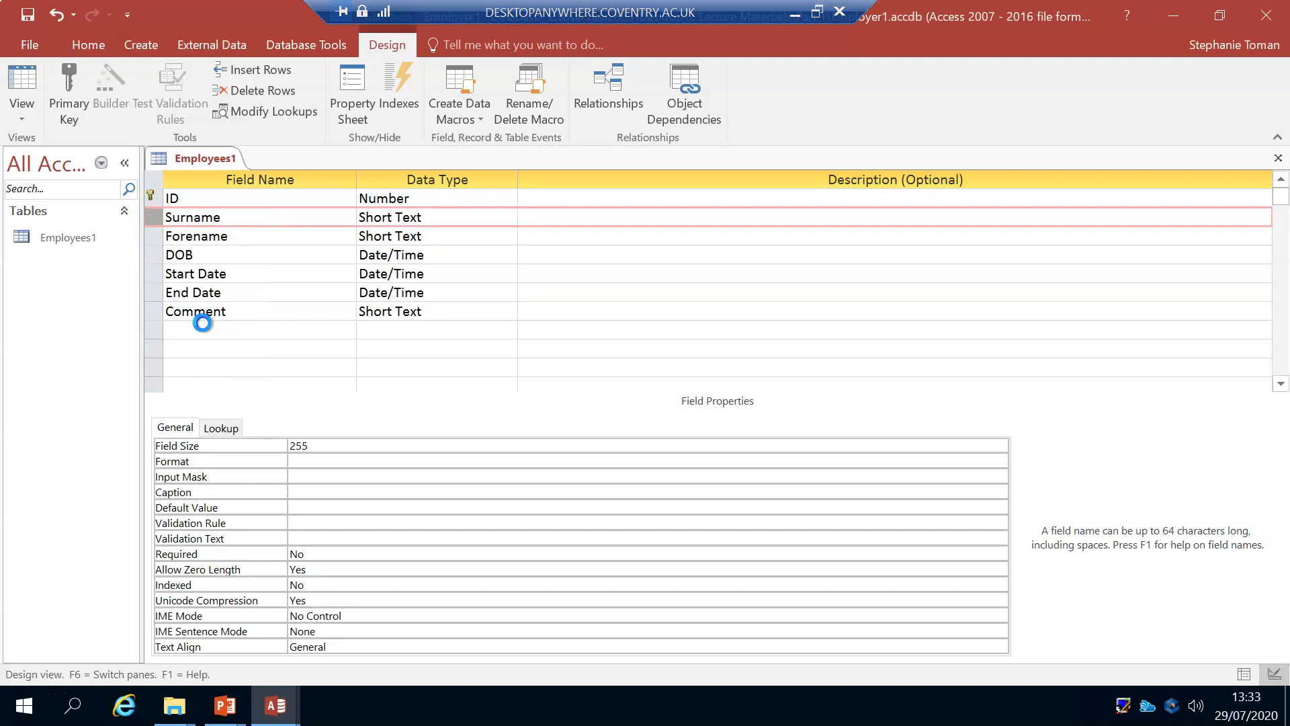
left_click(224, 212)
type("Title")
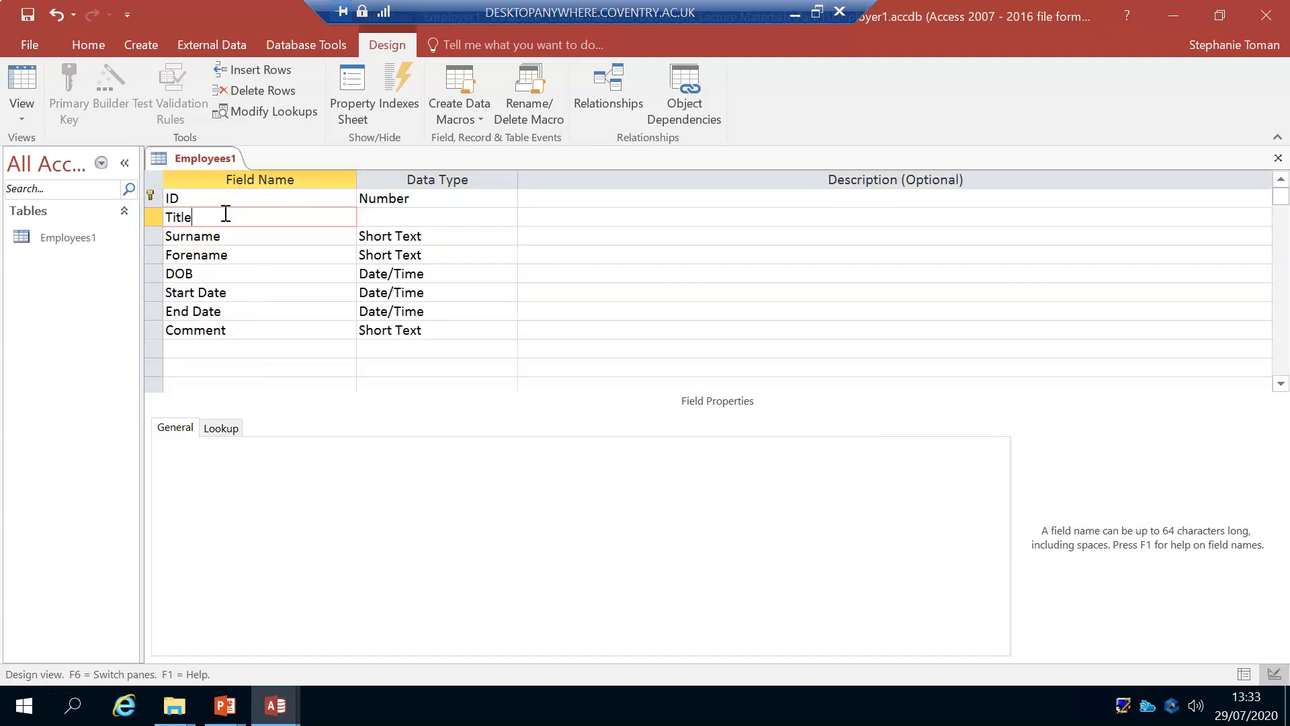
key("Tab")
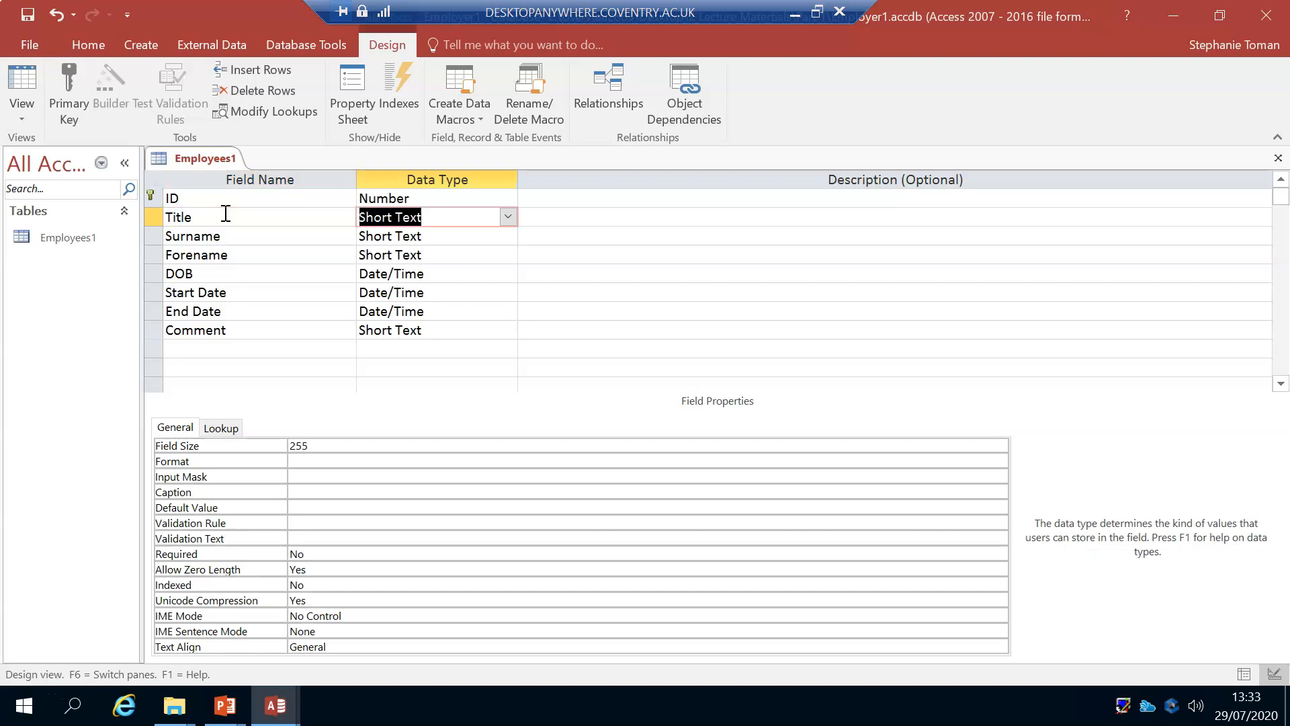
Step: Set the Field Size of the Title field to 6
left_click(310, 445)
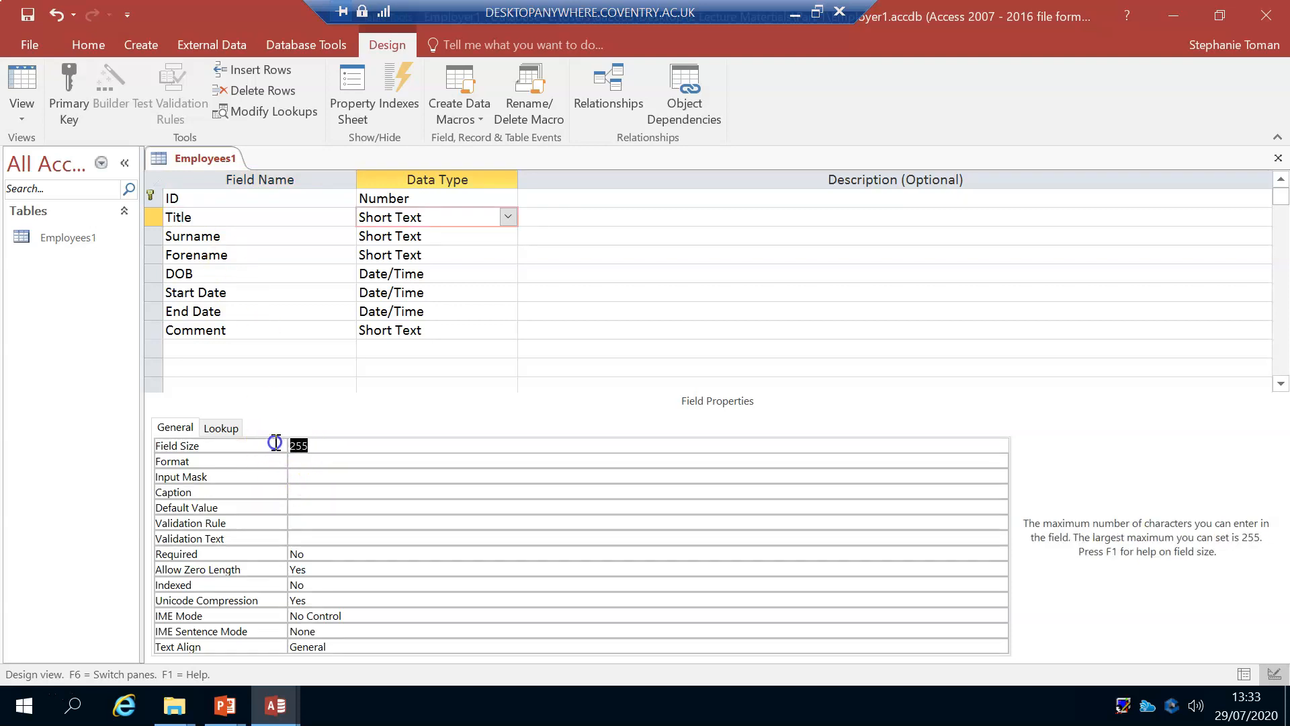
type("6")
left_click(375, 444)
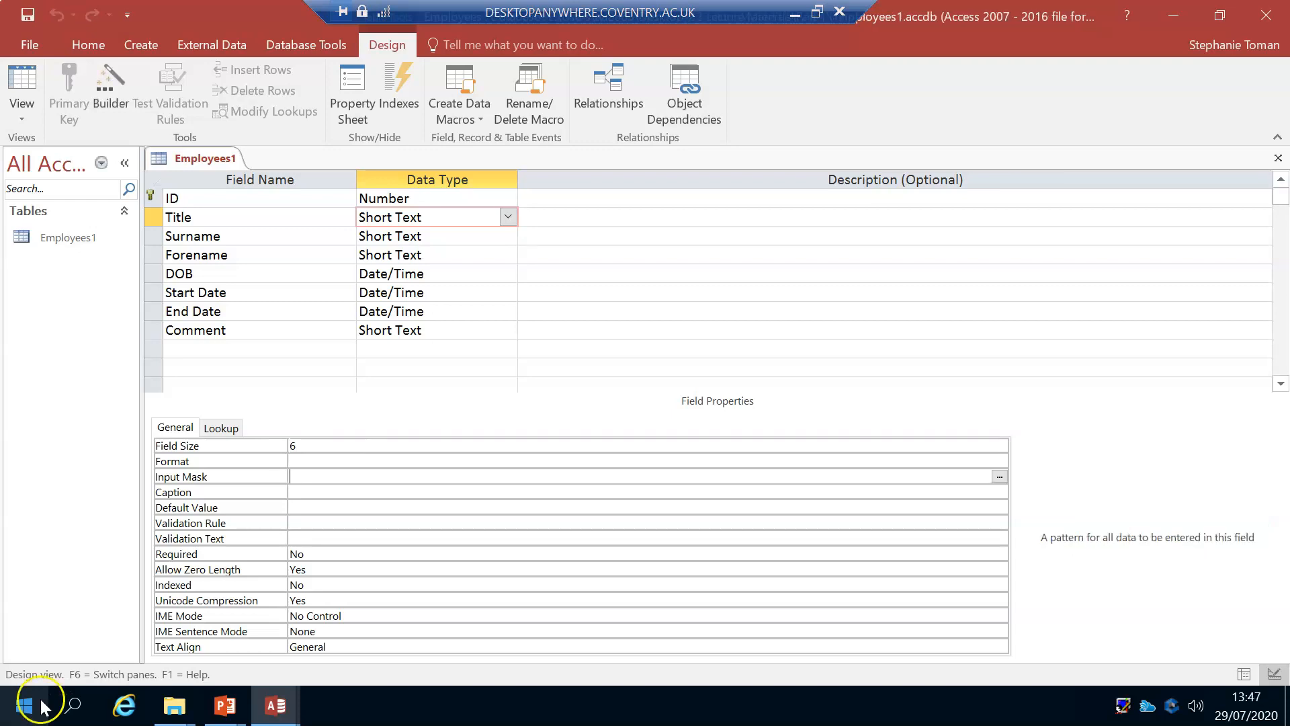
left_click(33, 704)
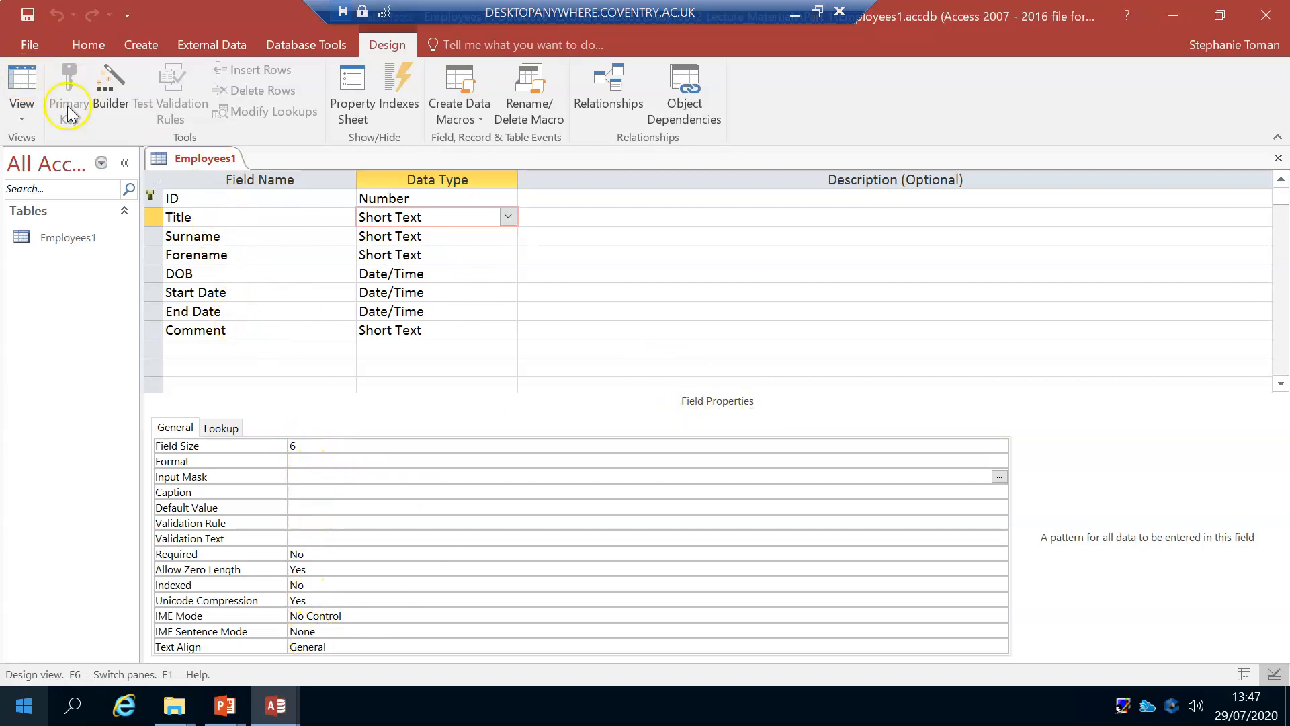
Step: Switch the Employees1 table to Datasheet view and start the first record with ID 1 and title Ms
left_click(20, 79)
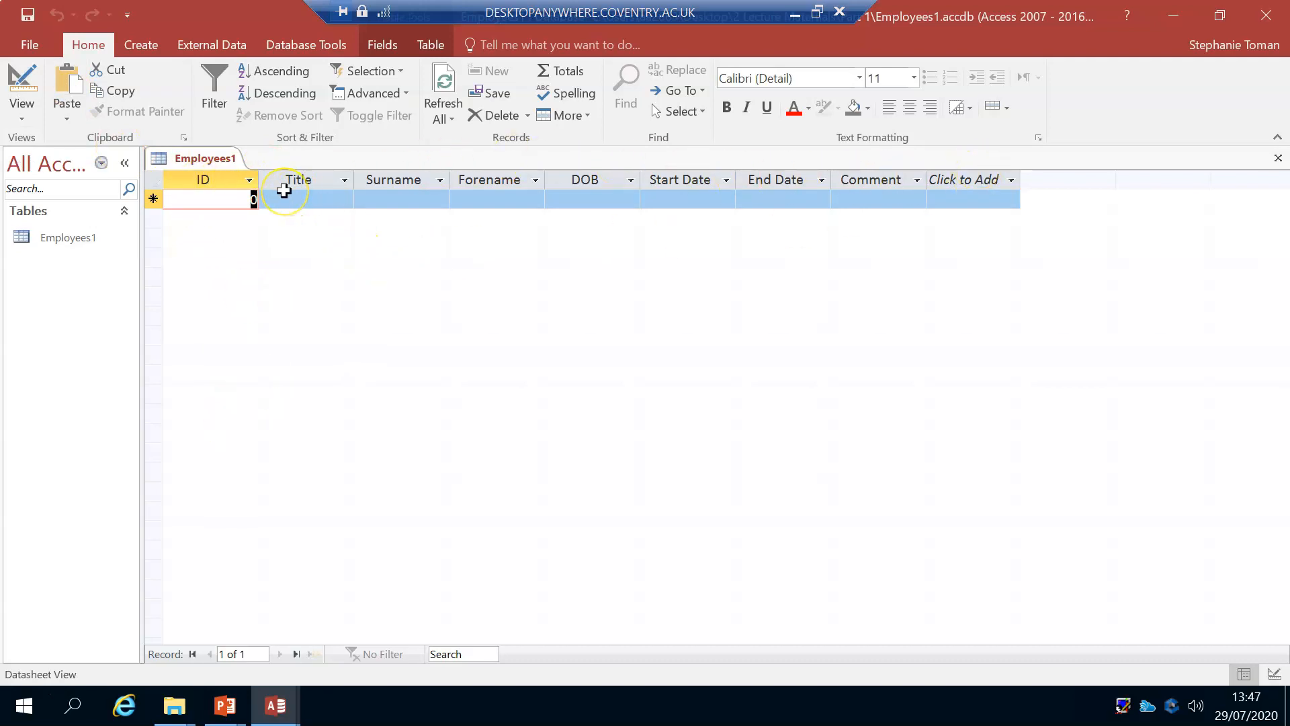
type("1")
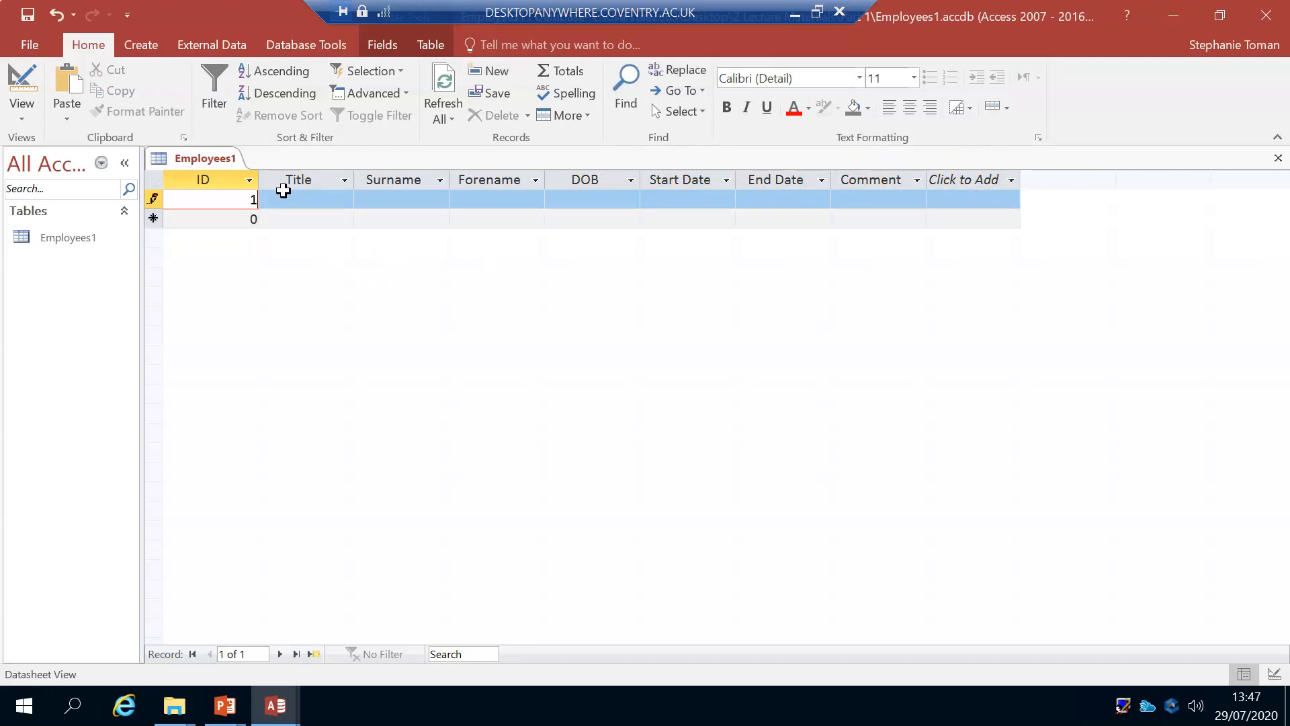
key("Tab")
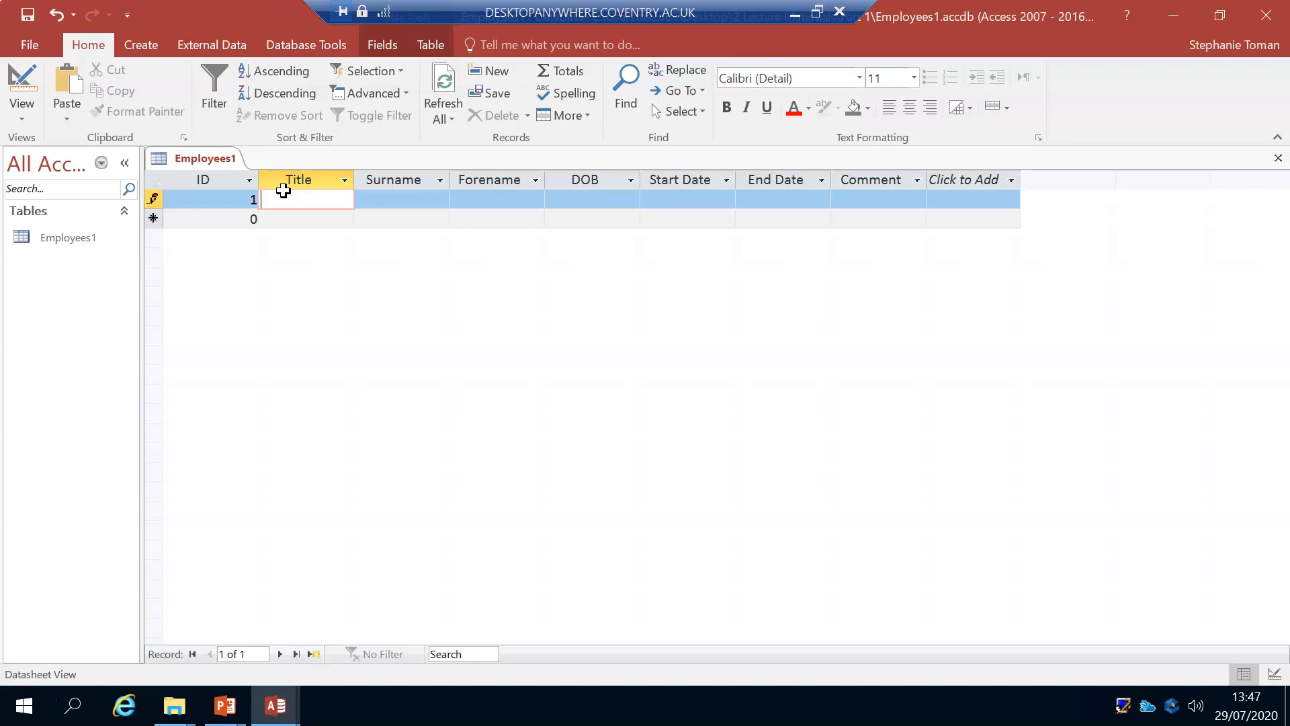
type("Ms")
key("Tab")
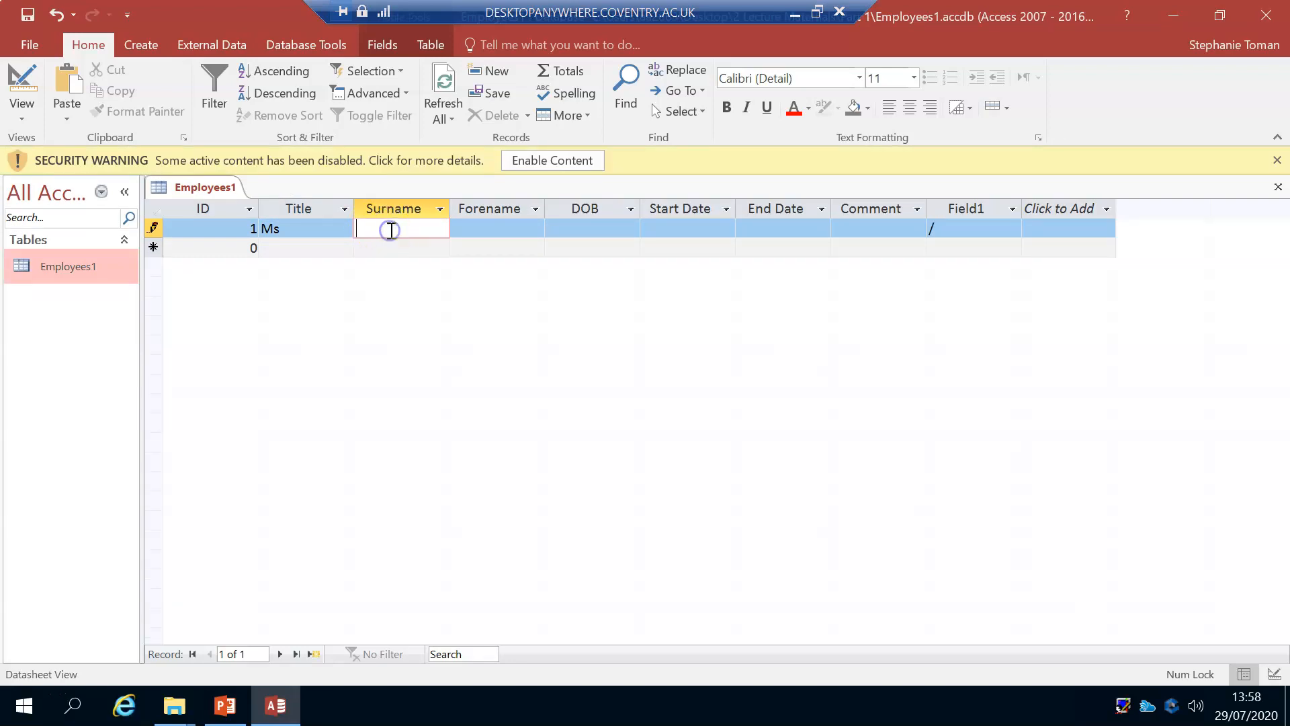
Step: Enter the employee's surname and forename in the first record
key("Tab")
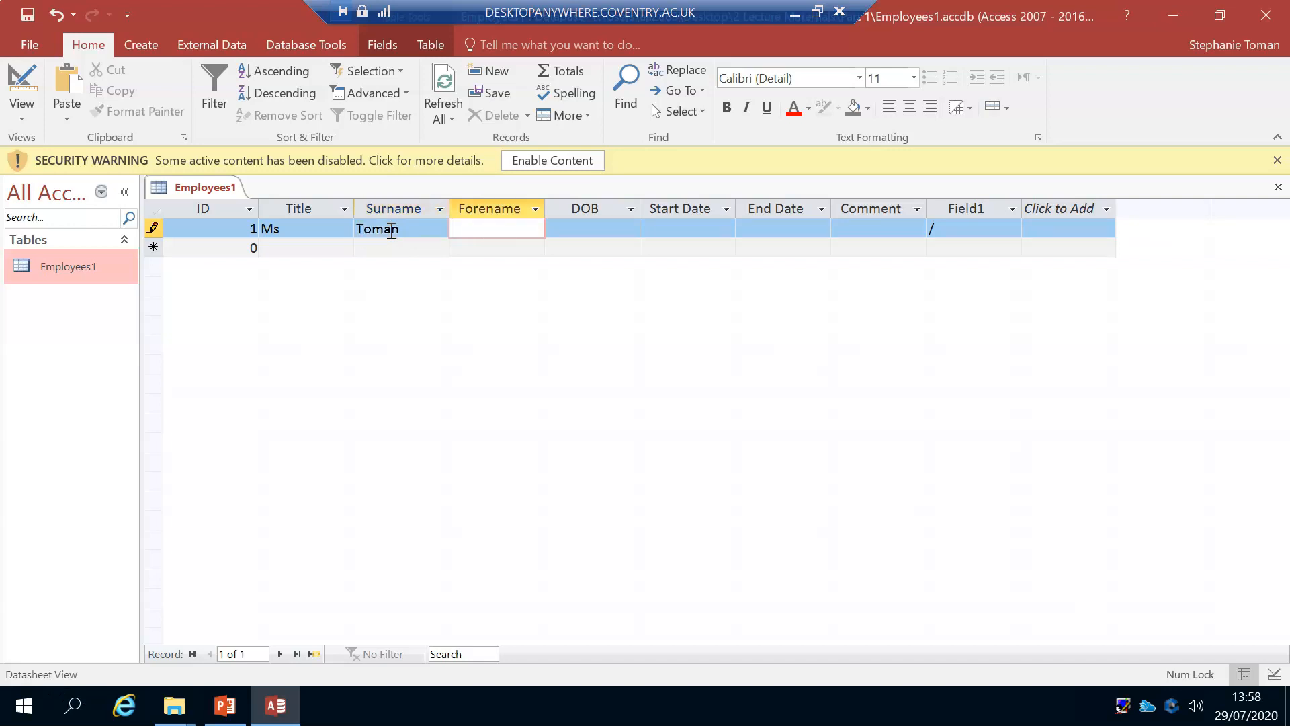
key("Tab")
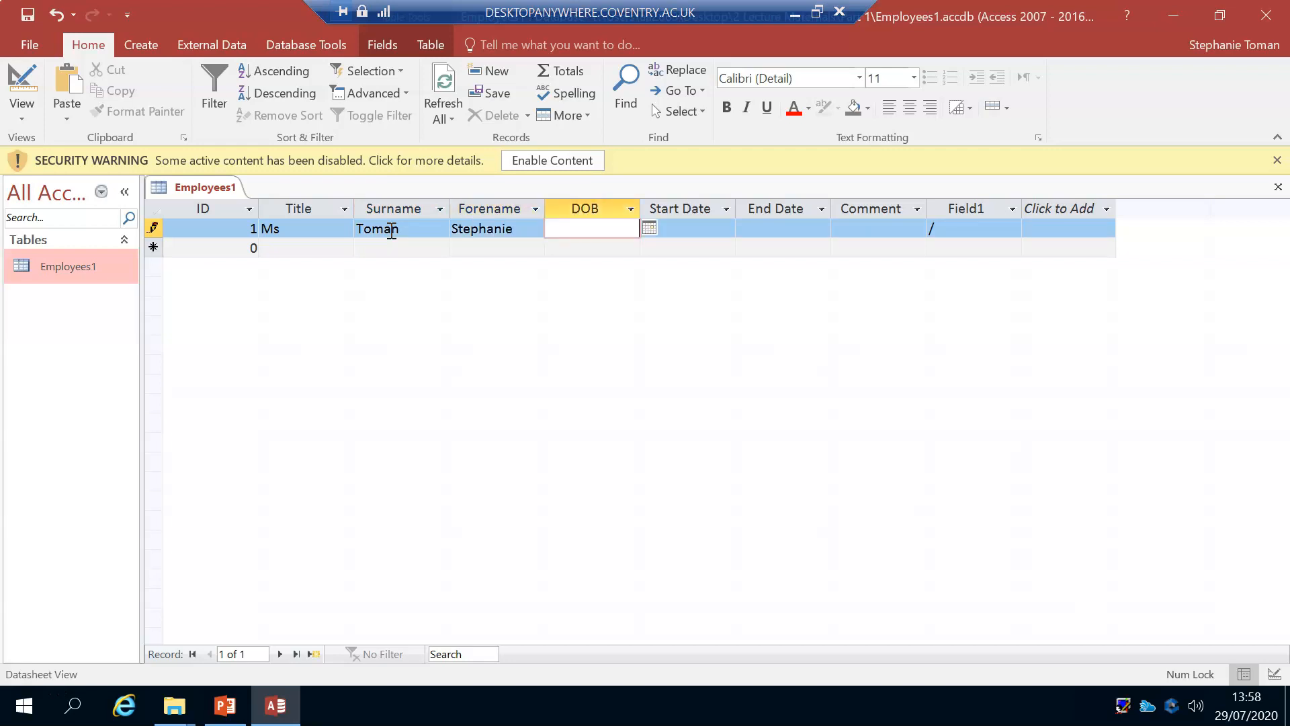
Step: Enter the employee's date of birth and the start date 12/11/2015 in the first record
type("12/12/1977")
key("Tab")
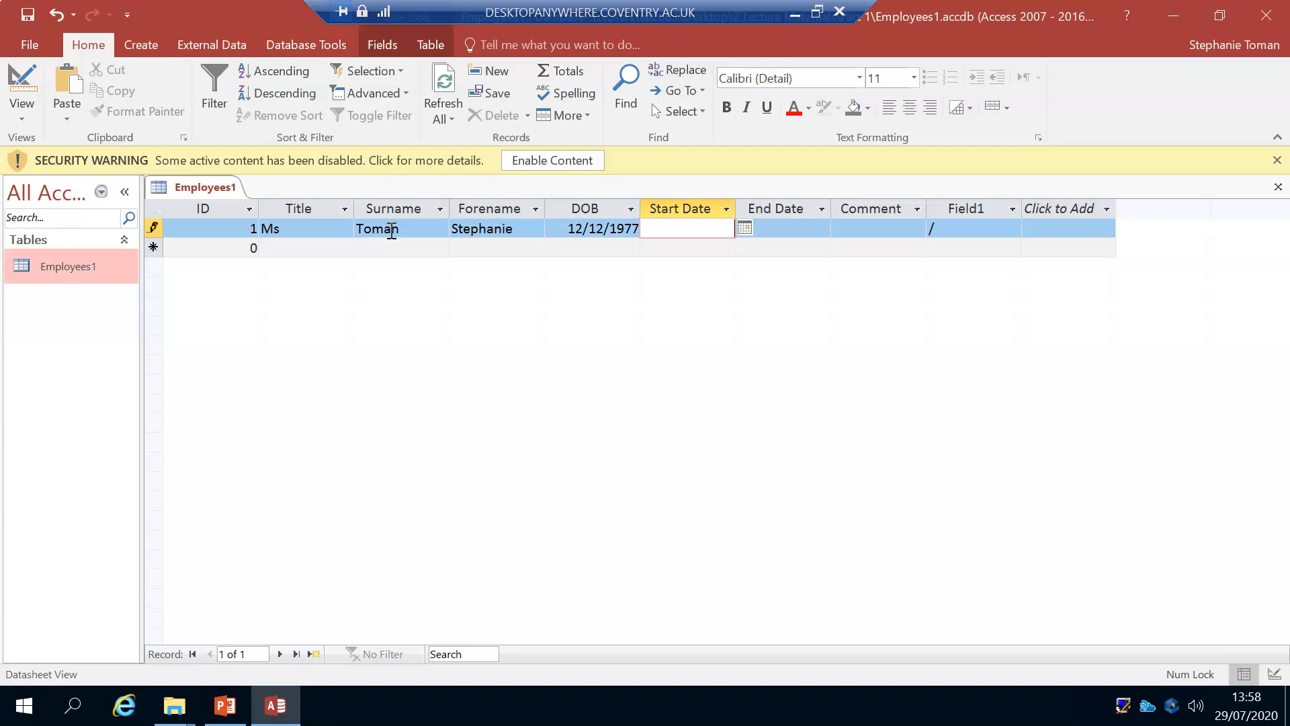
type("12/11/2015")
key("Tab")
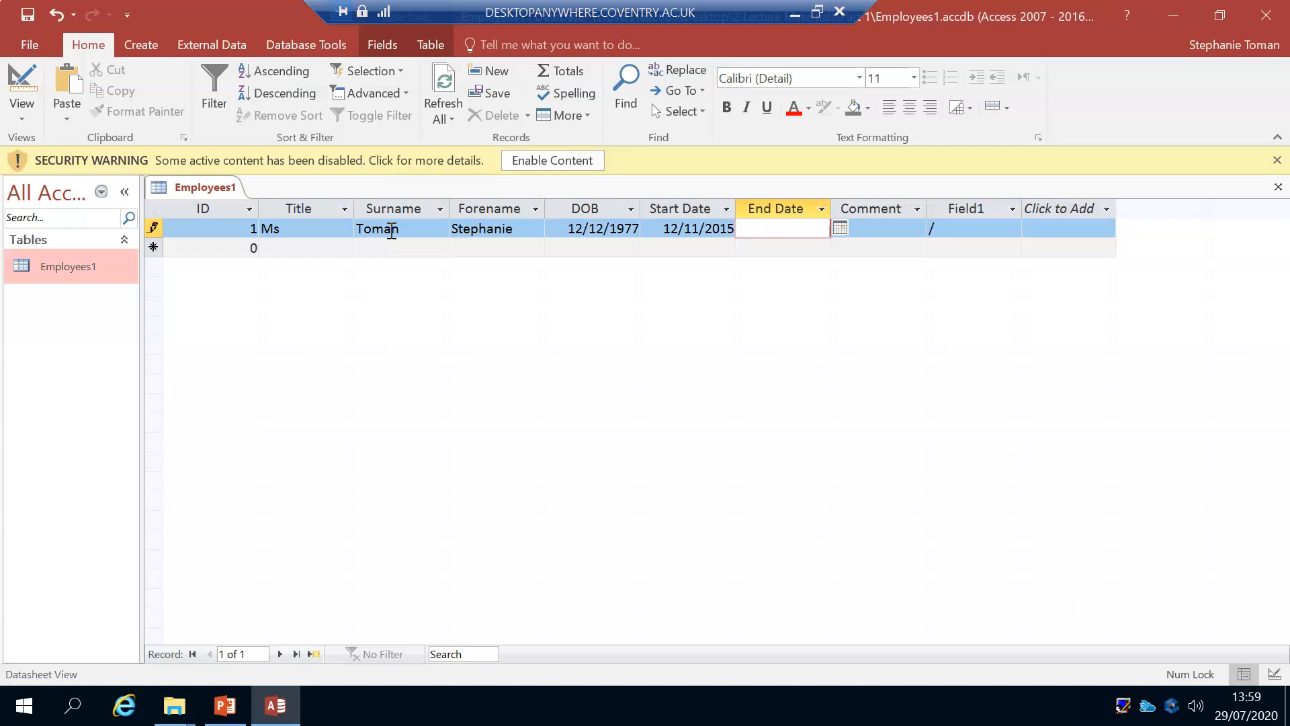
Step: Leave End Date and Comment empty, clear the stray slash from Field1 and complete the first record
key("Tab")
key("Tab")
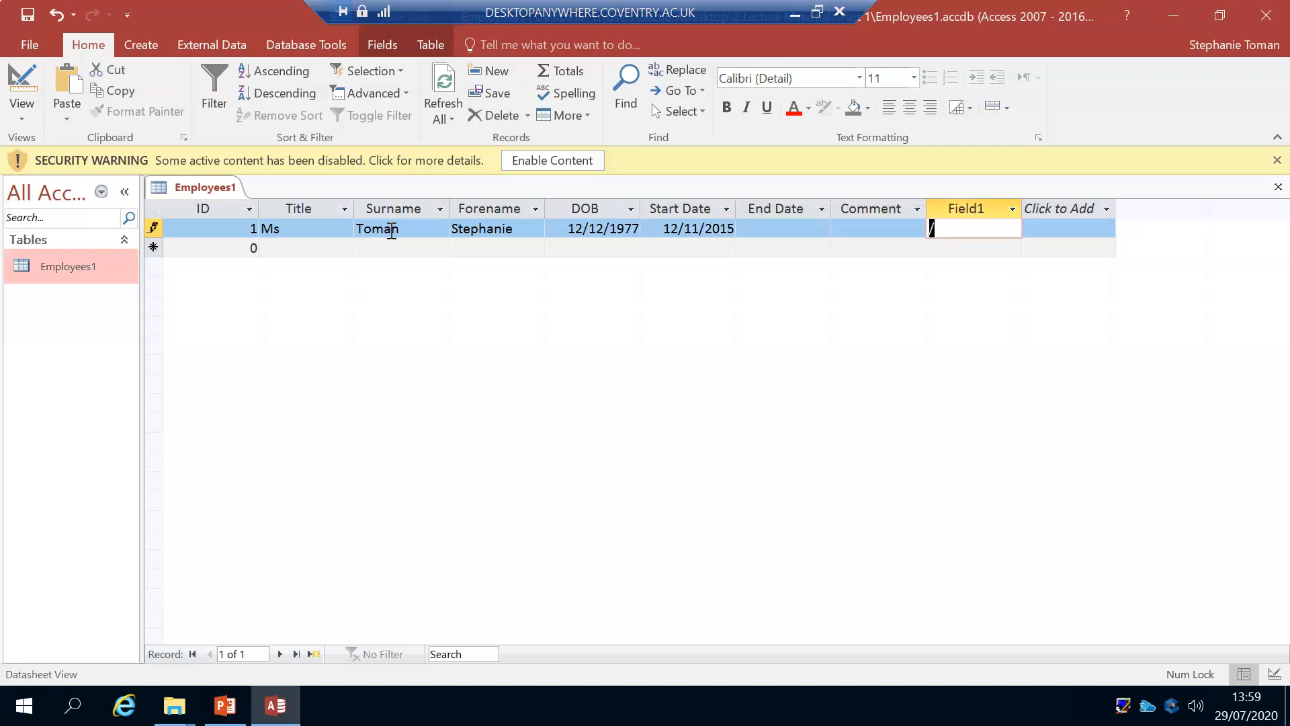
key("BackSpace")
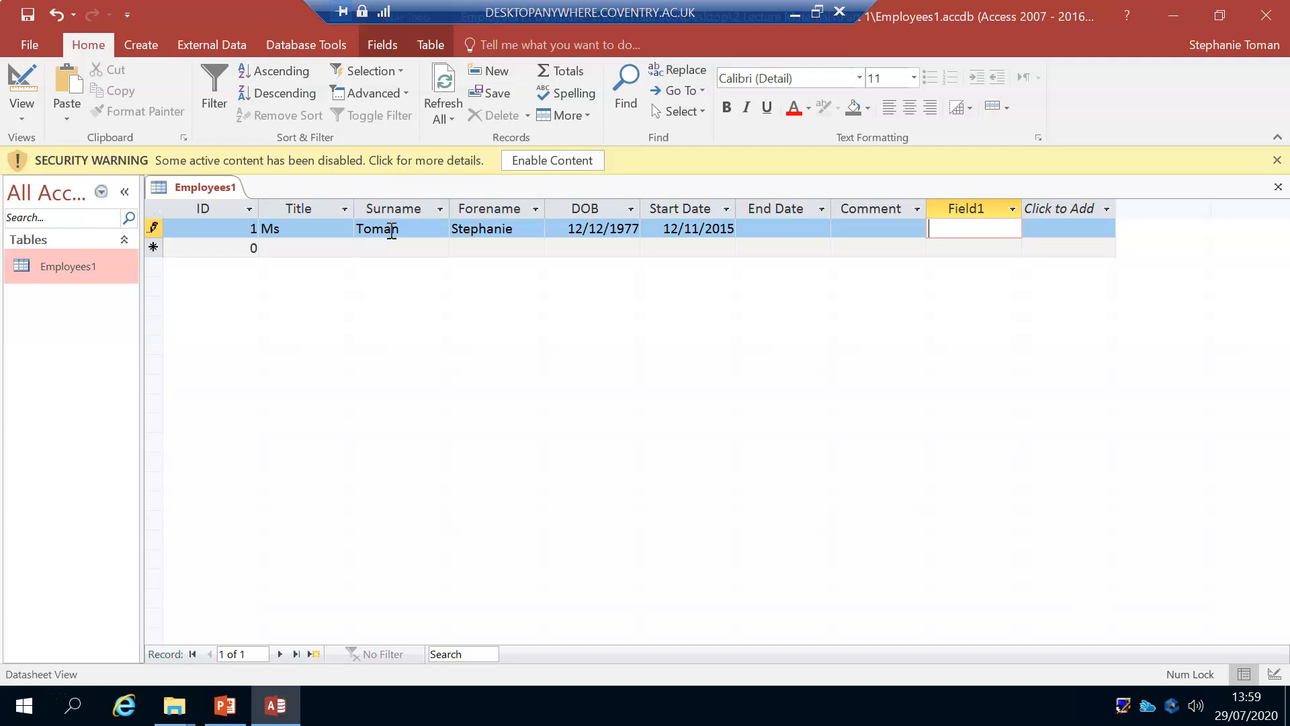
key("Tab")
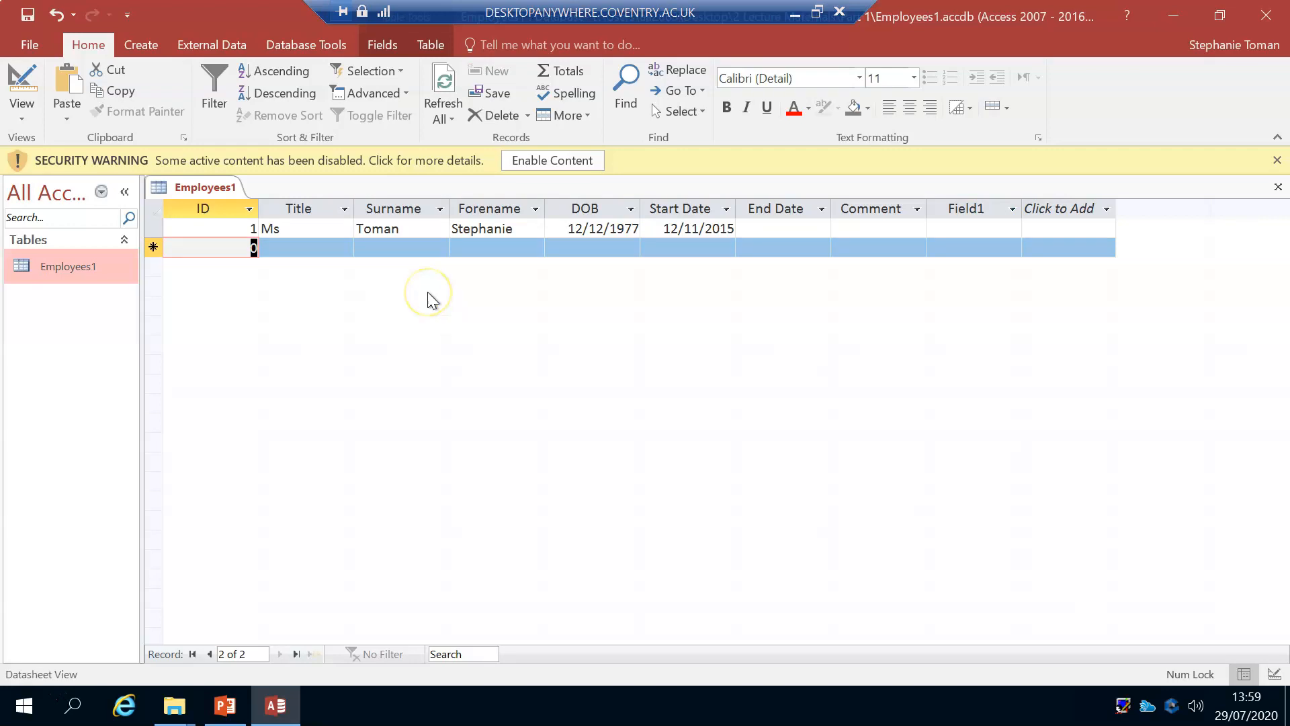
Step: Start the second record with ID 2, title Mrs and the employee's surname and forename
left_click(281, 248)
type("M")
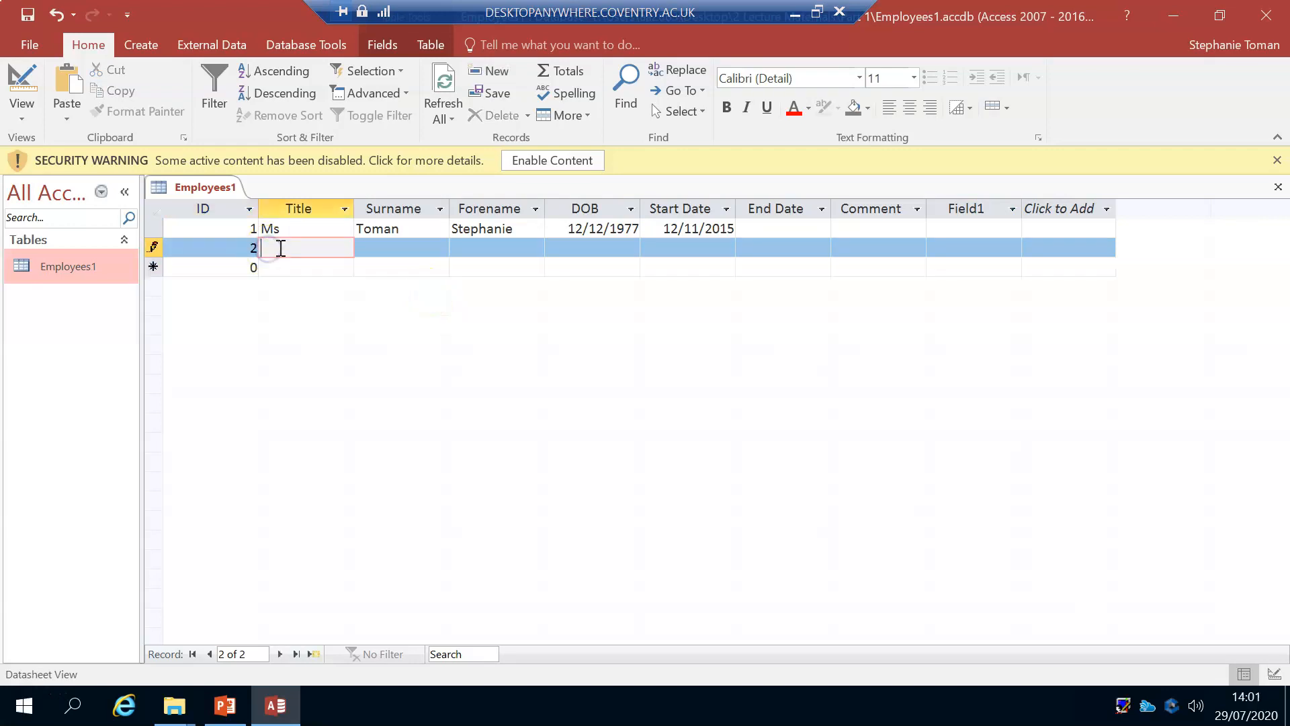
type("rs")
left_click(379, 239)
key("Tab")
key("Tab")
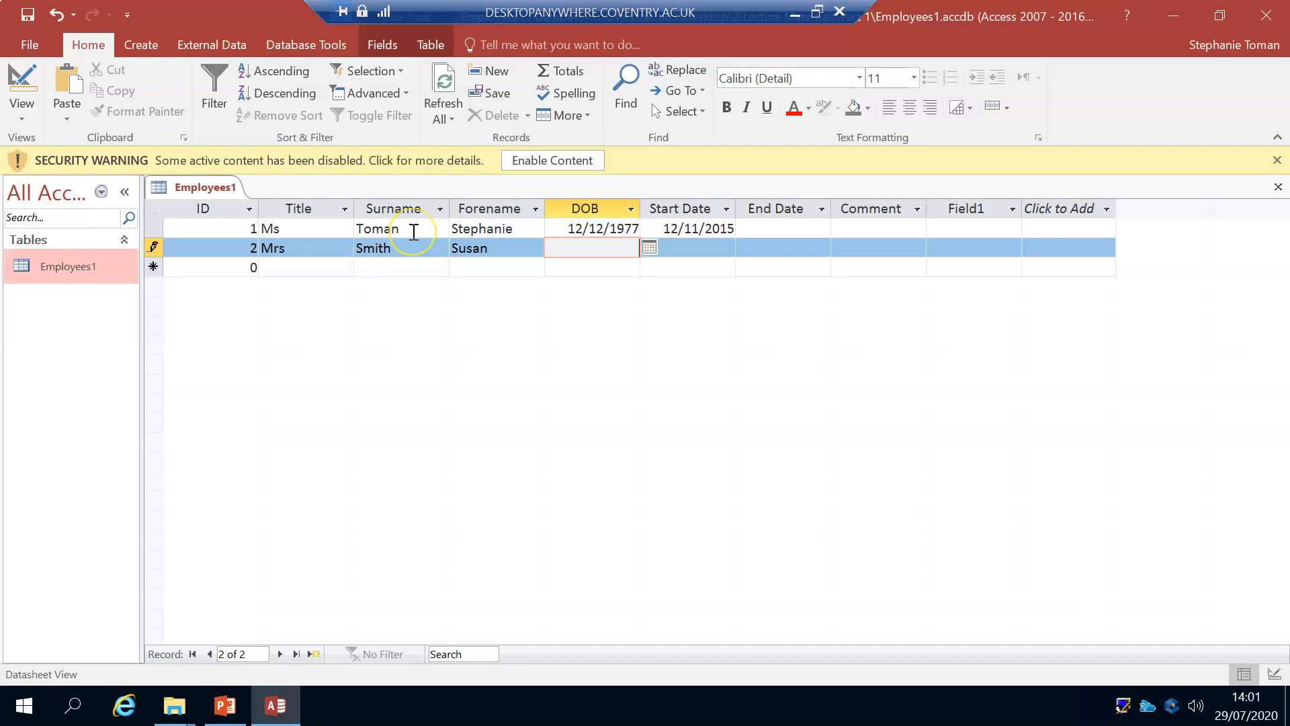
key("shift+Tab")
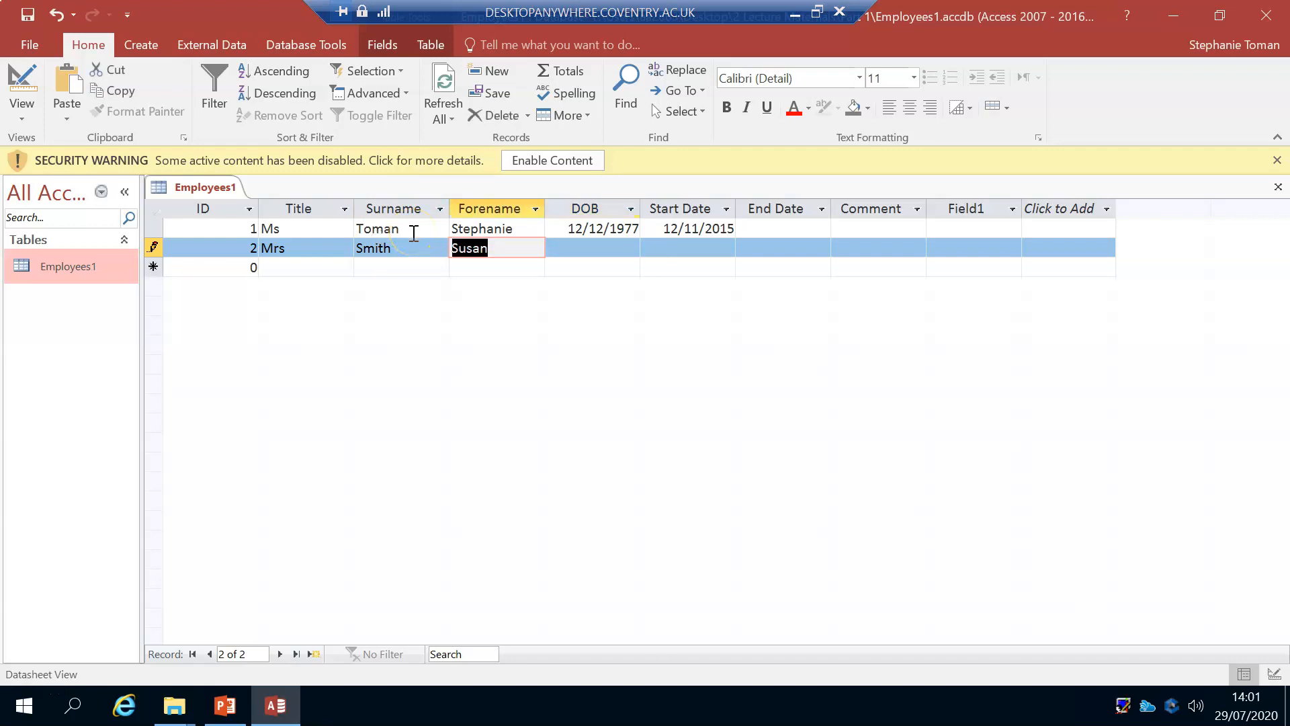
Step: Enter the employee's date of birth in the second record
left_click(605, 249)
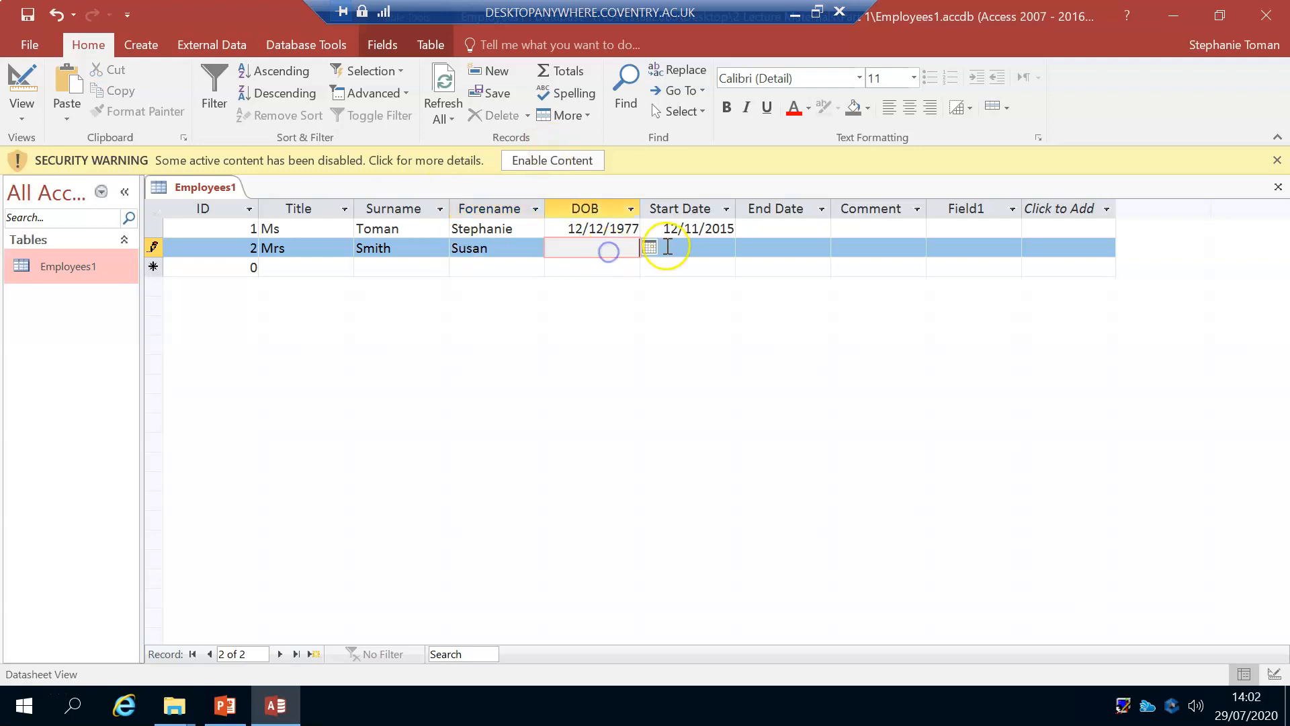
key("Num_Lock")
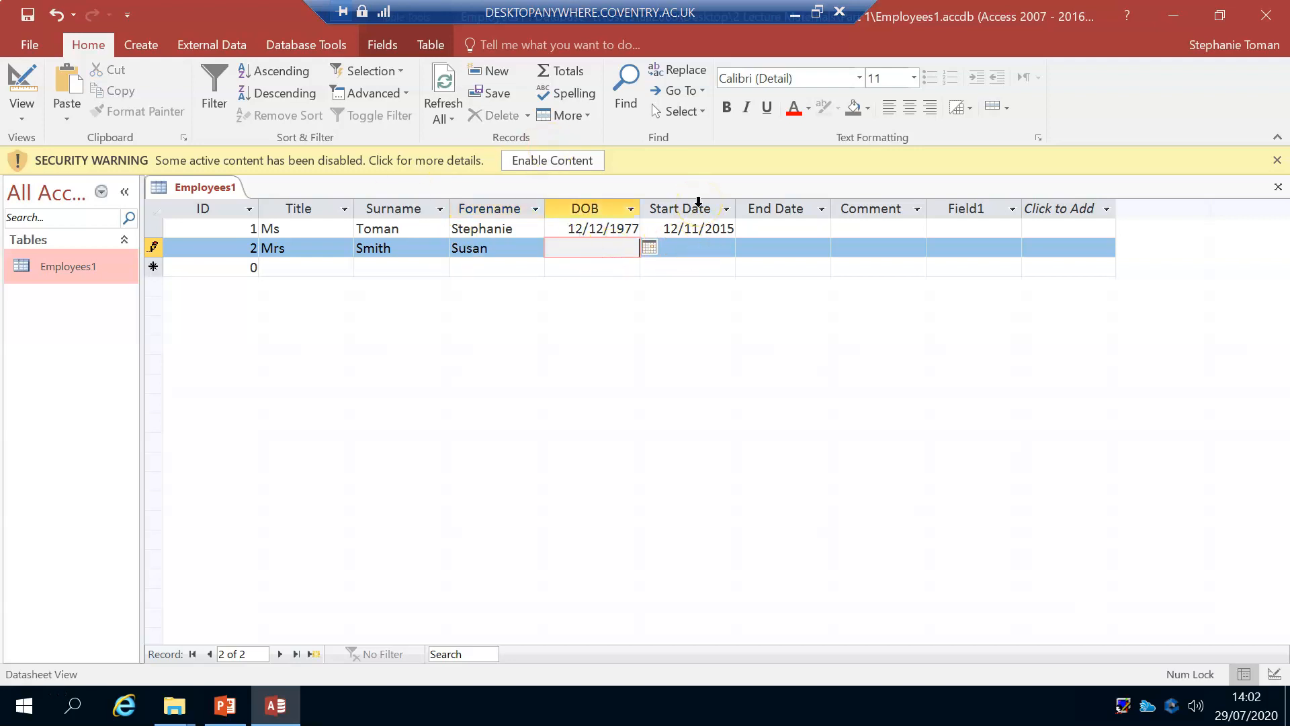
type("4/7/91")
key("Tab")
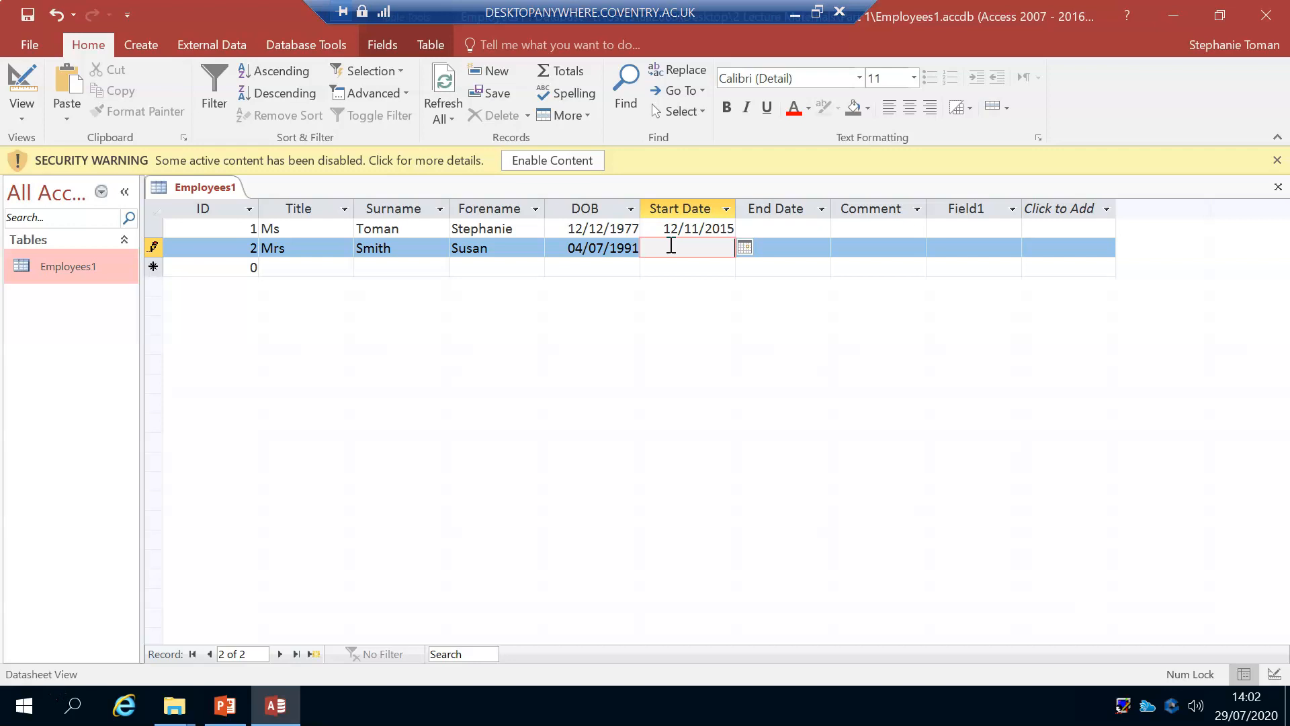
Step: Enter the start date 12/11/2016 in the second employee record
type("2/11/16")
key("Tab")
left_click(696, 245)
left_click(773, 250)
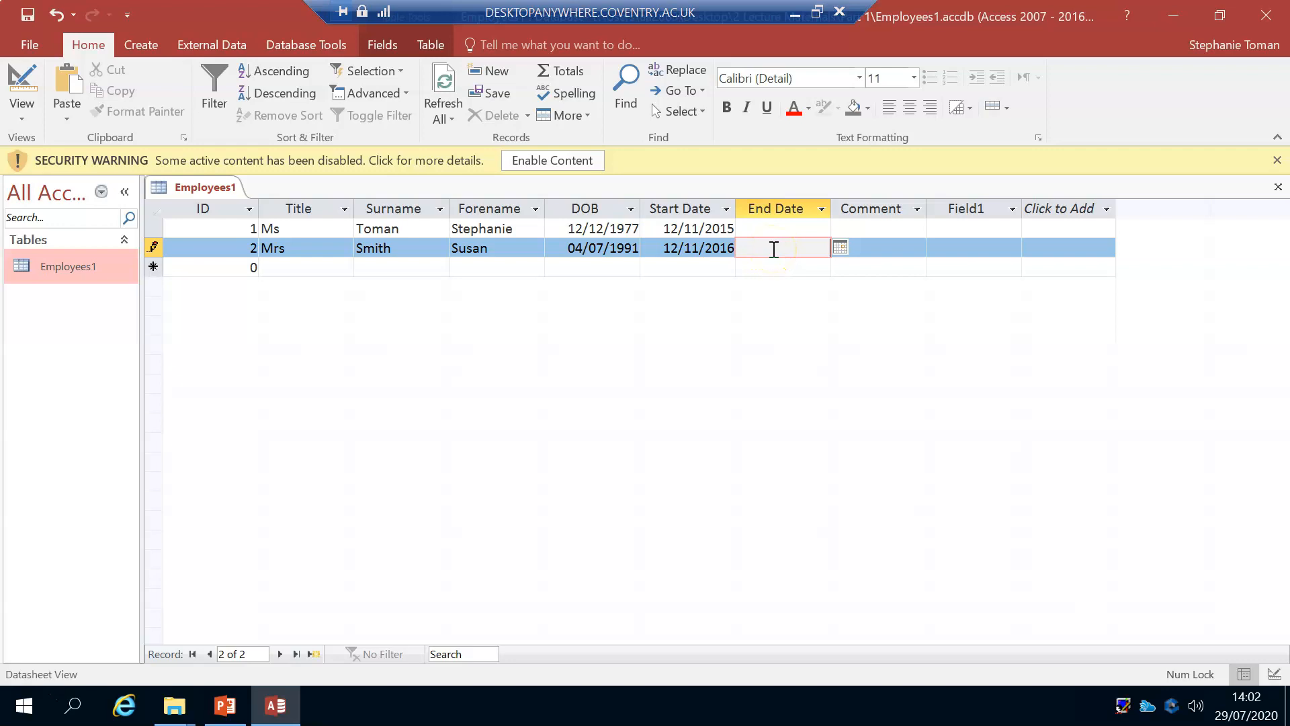
Step: Leave End Date, Comment and Field1 empty in the second record and start the third record with ID 3
key("Tab")
key("Tab")
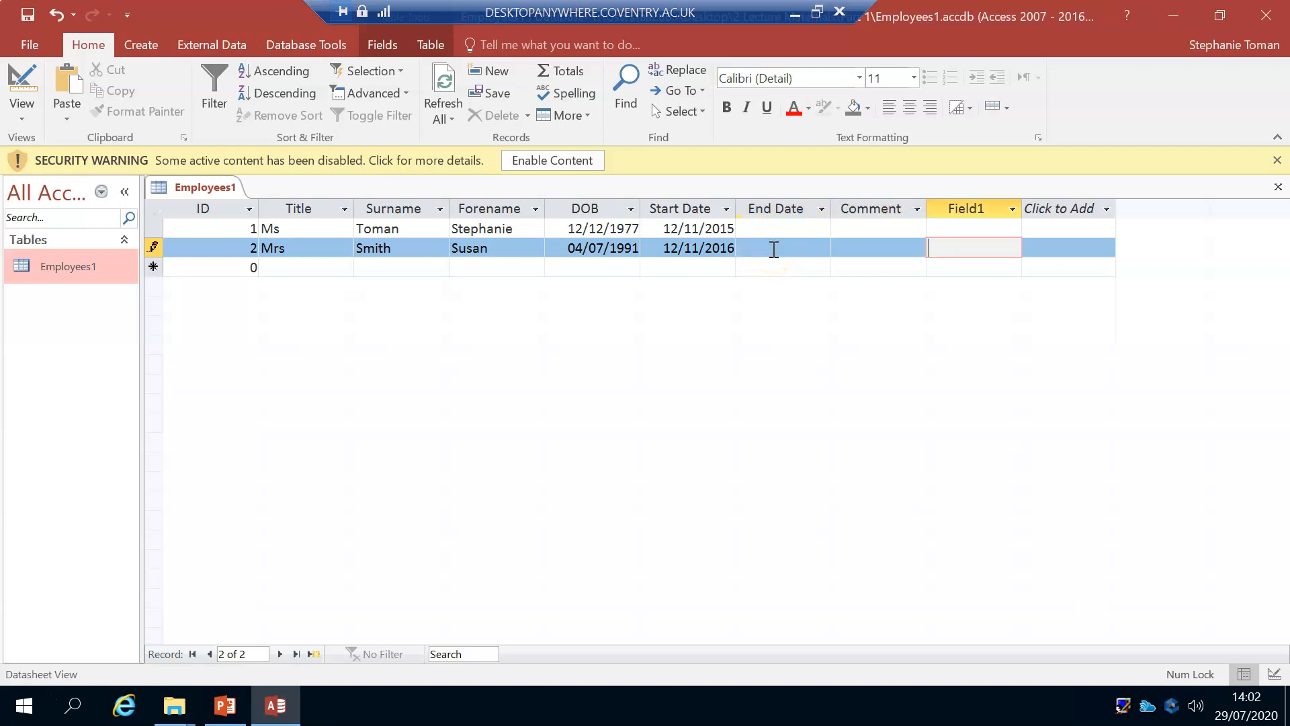
key("Tab")
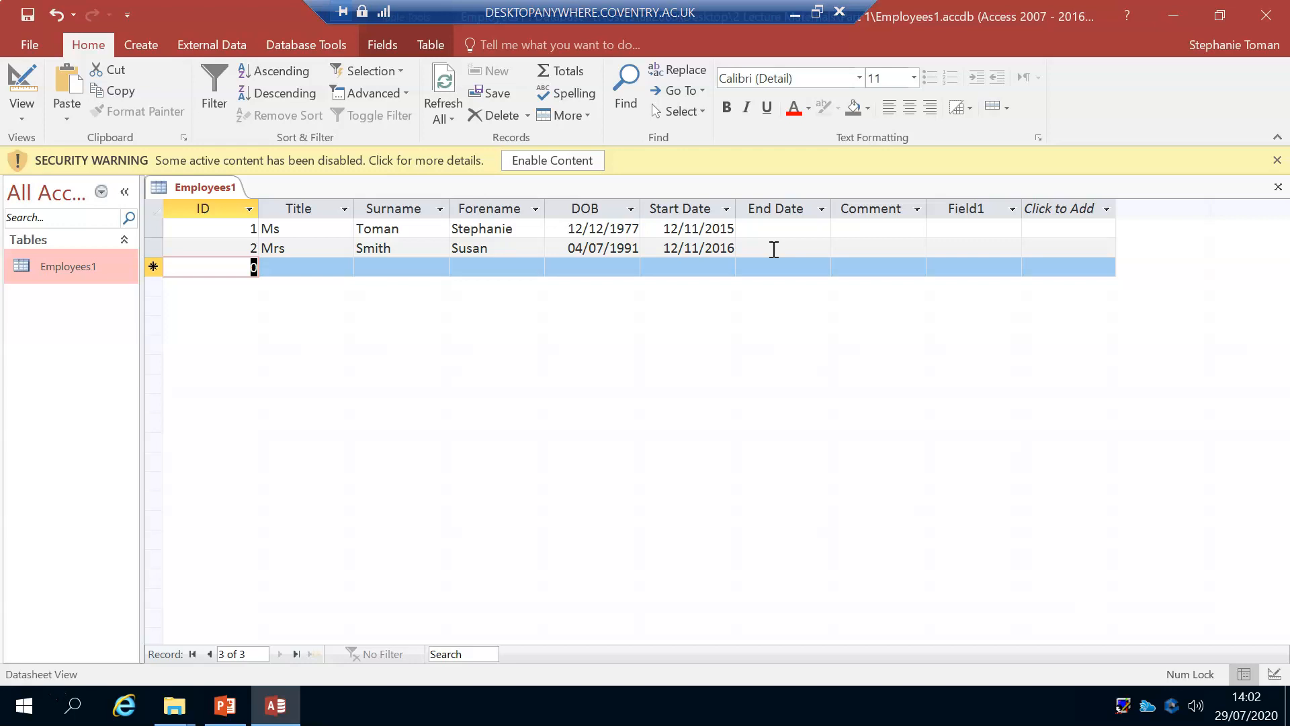
type("3")
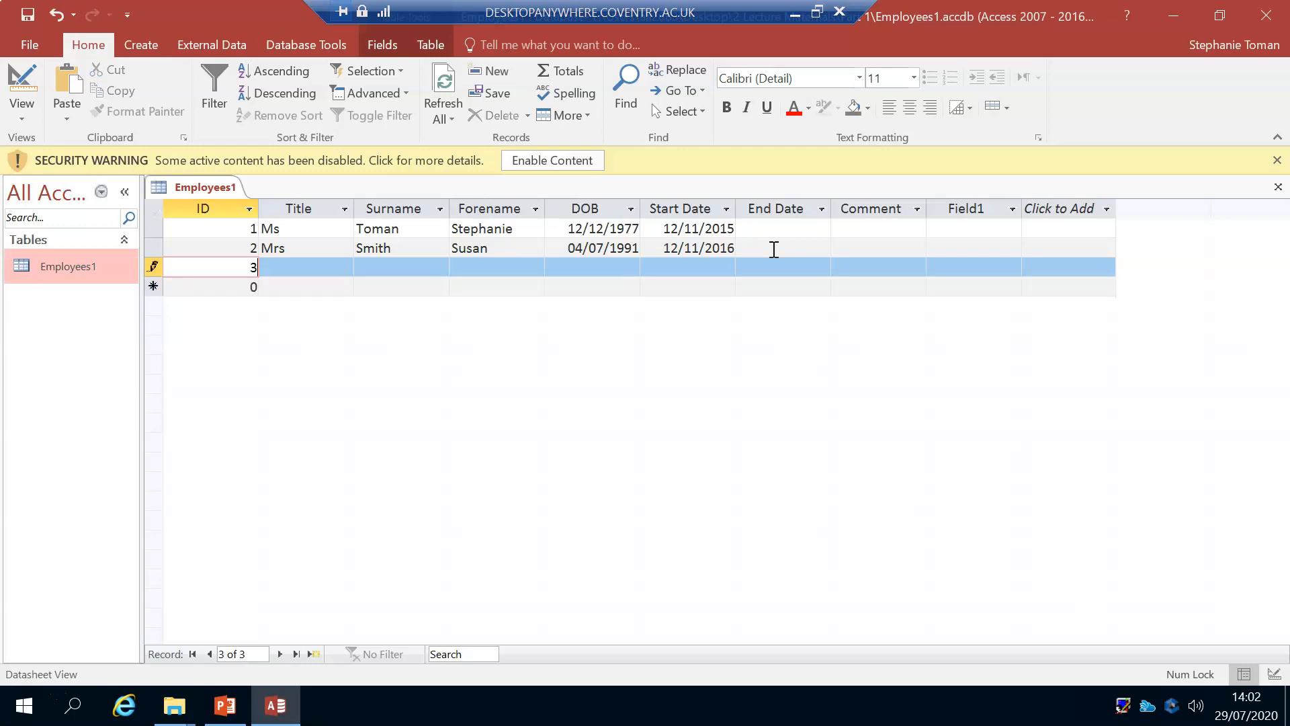
key("Tab")
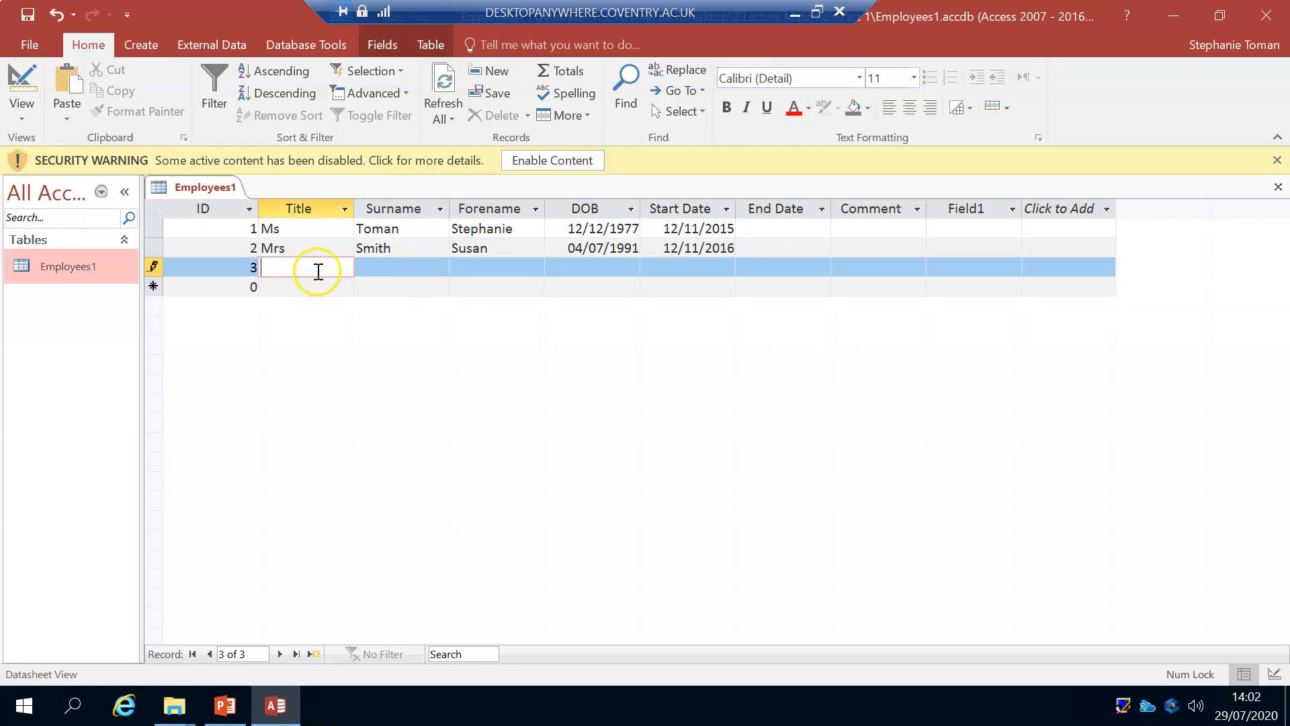
key("Tab")
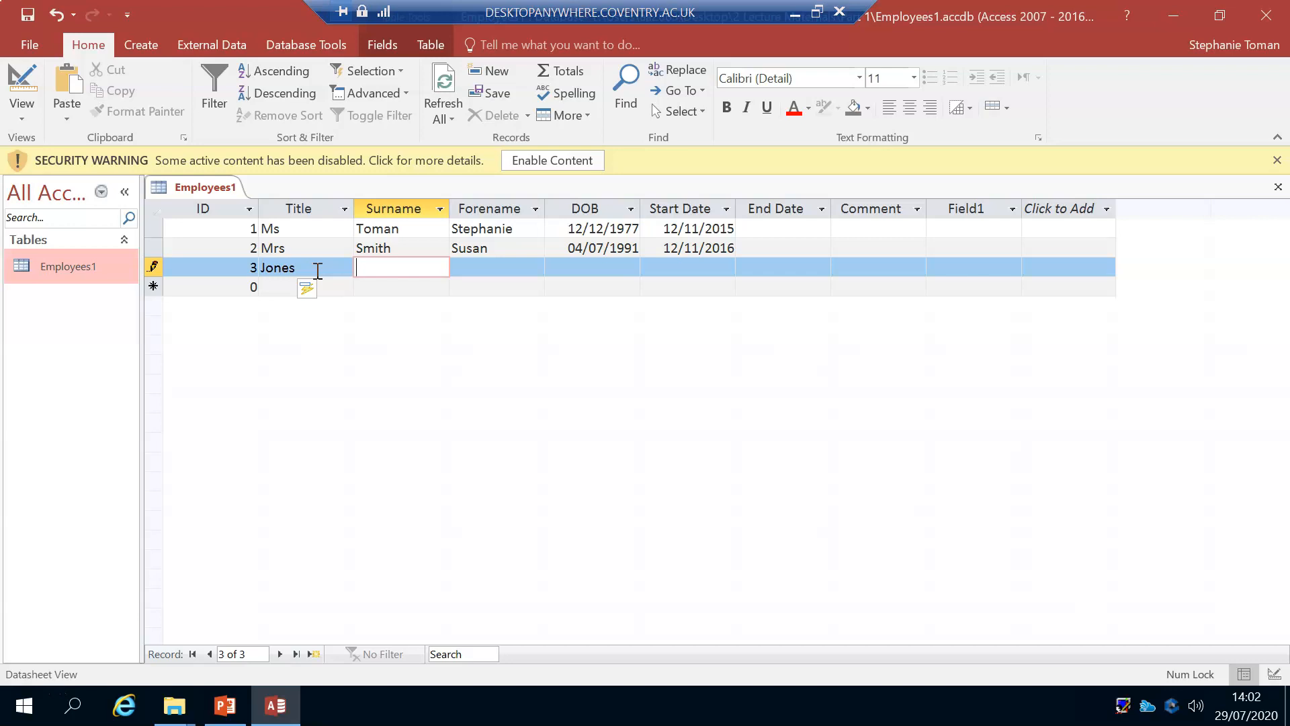
left_click_drag(409, 268, 250, 264)
key("ctrl+x")
Step: Enter the title Mr and the employee's surname and forename in the third record
type("Mr")
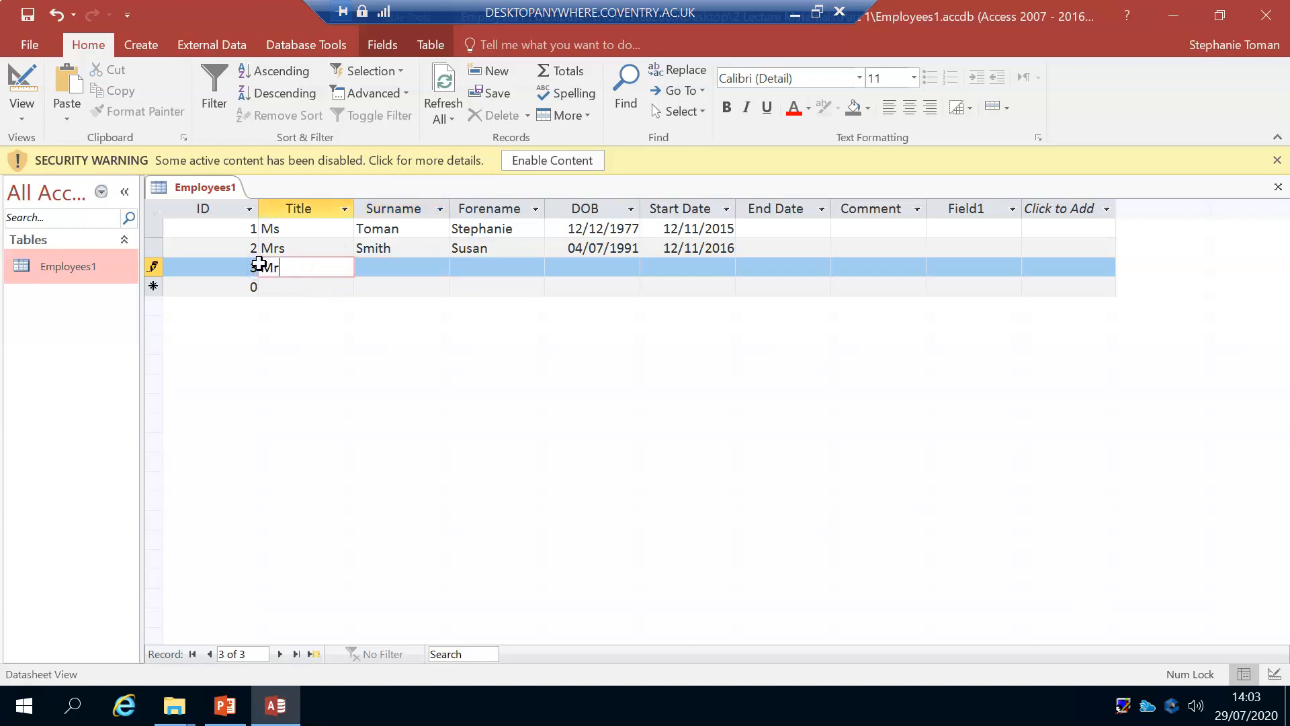
left_click(432, 273)
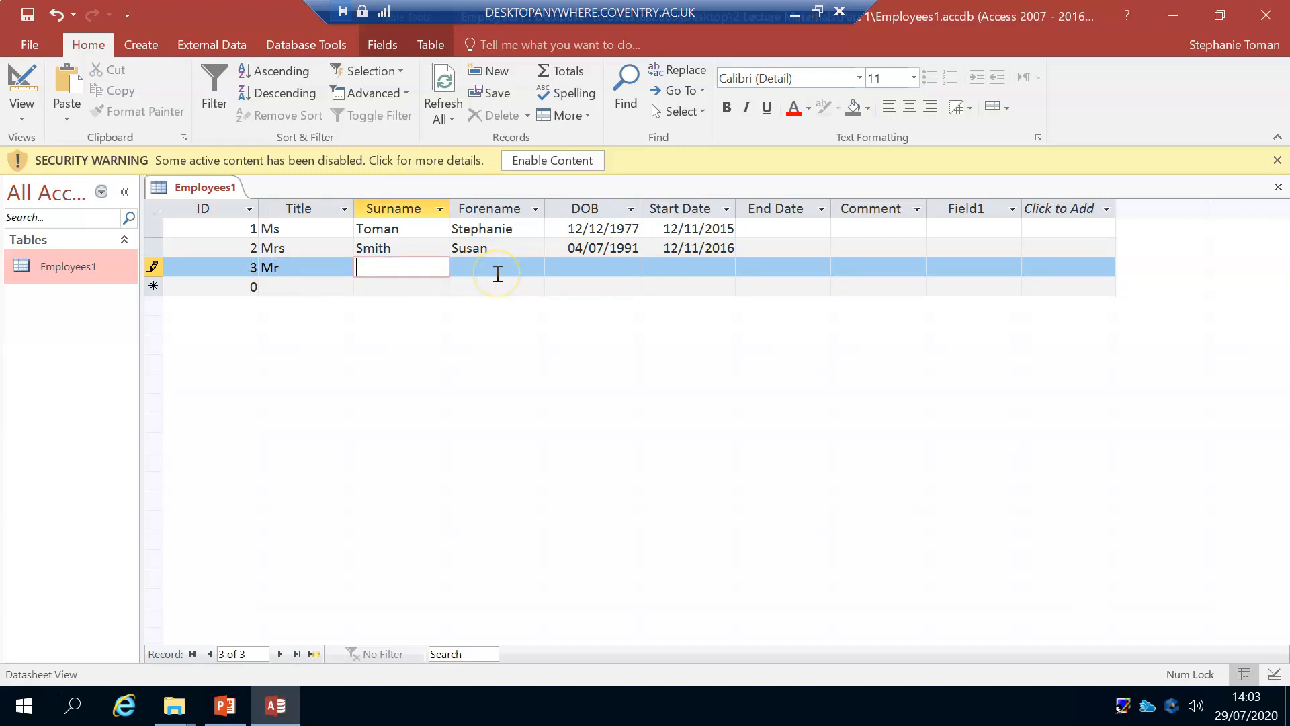
key("Tab")
key("Tab")
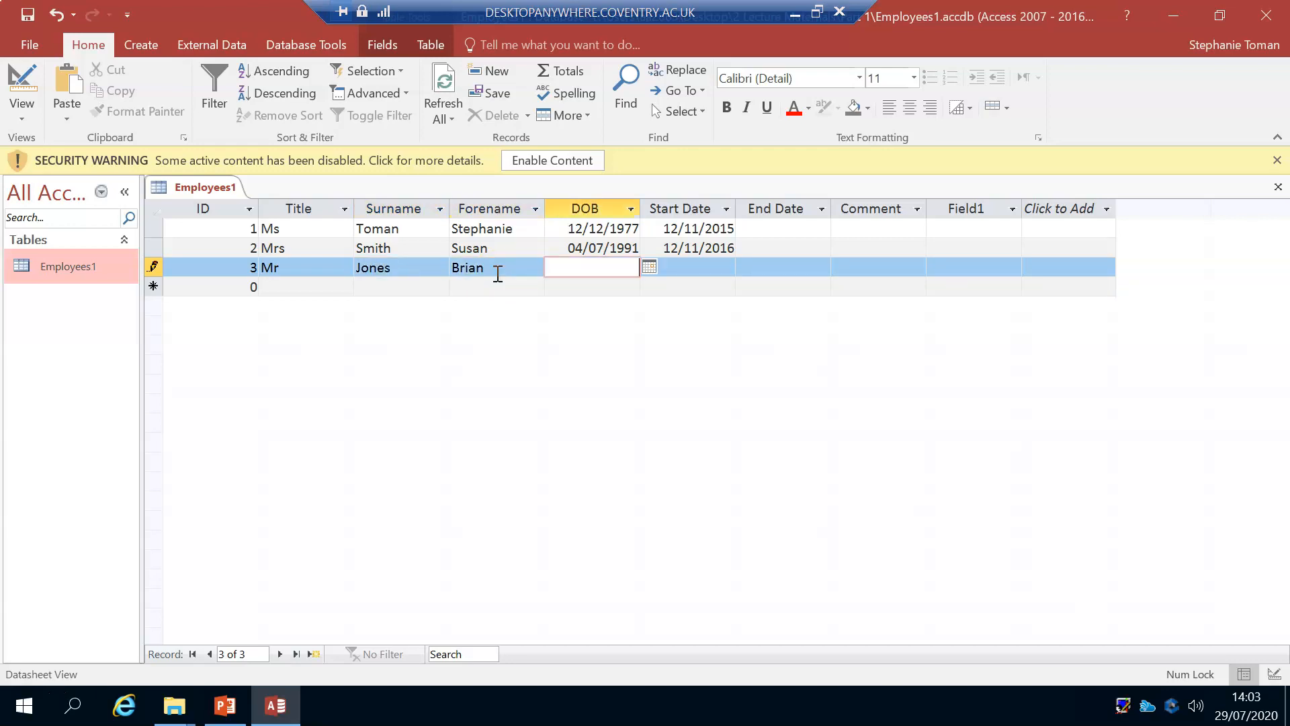
Step: Enter the employee's date of birth in the third record
left_click(575, 263)
type("15/5/99")
key("Tab")
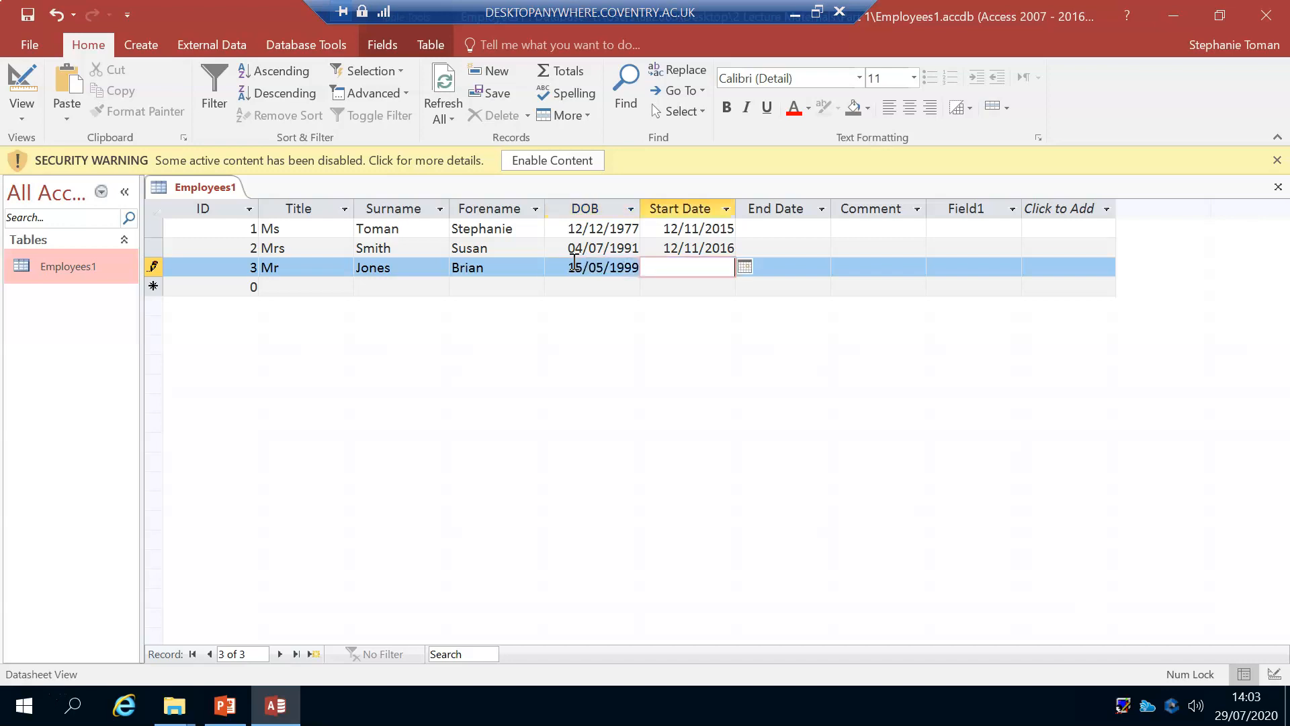
Step: Enter the start date 15/11/2016 and the end date 13/01/2017 in the third record
type("15")
type("November")
type(" 16")
key("Tab")
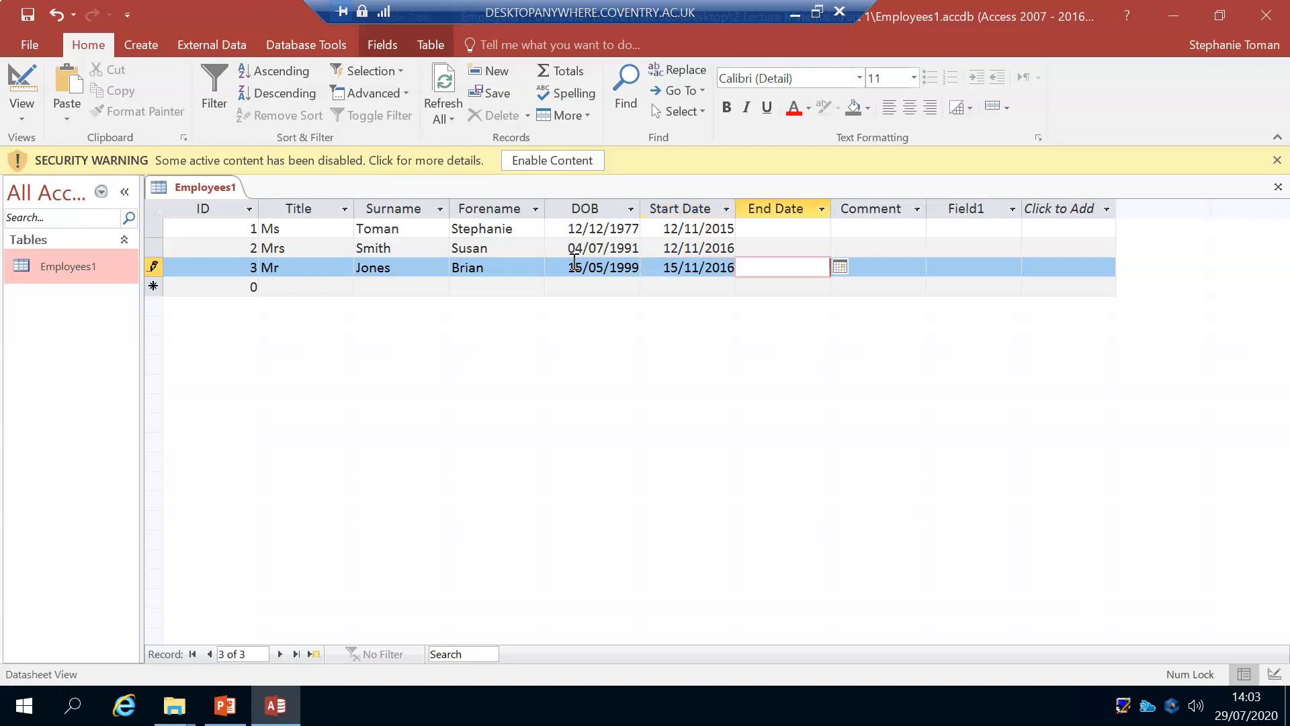
type("13/01/17")
key("Tab")
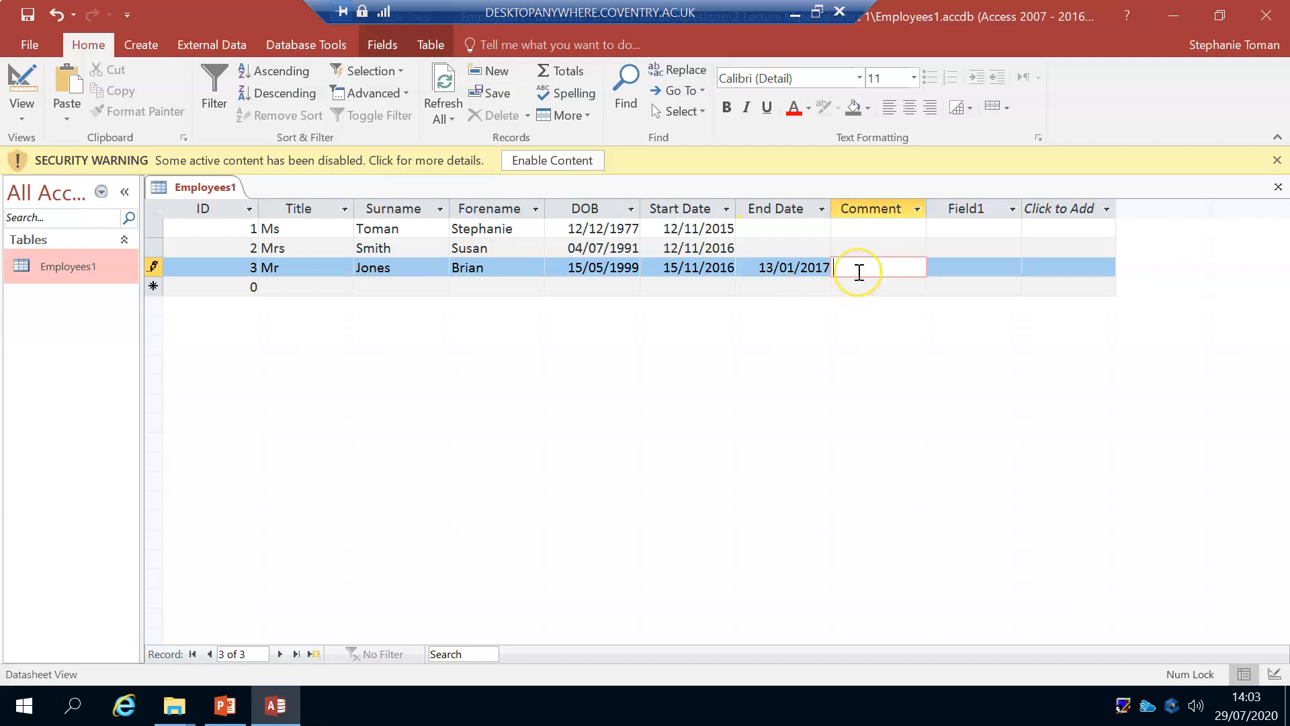
Step: Enter the comment "Late Starter" in the third record
type("Late Starter")
key("Tab")
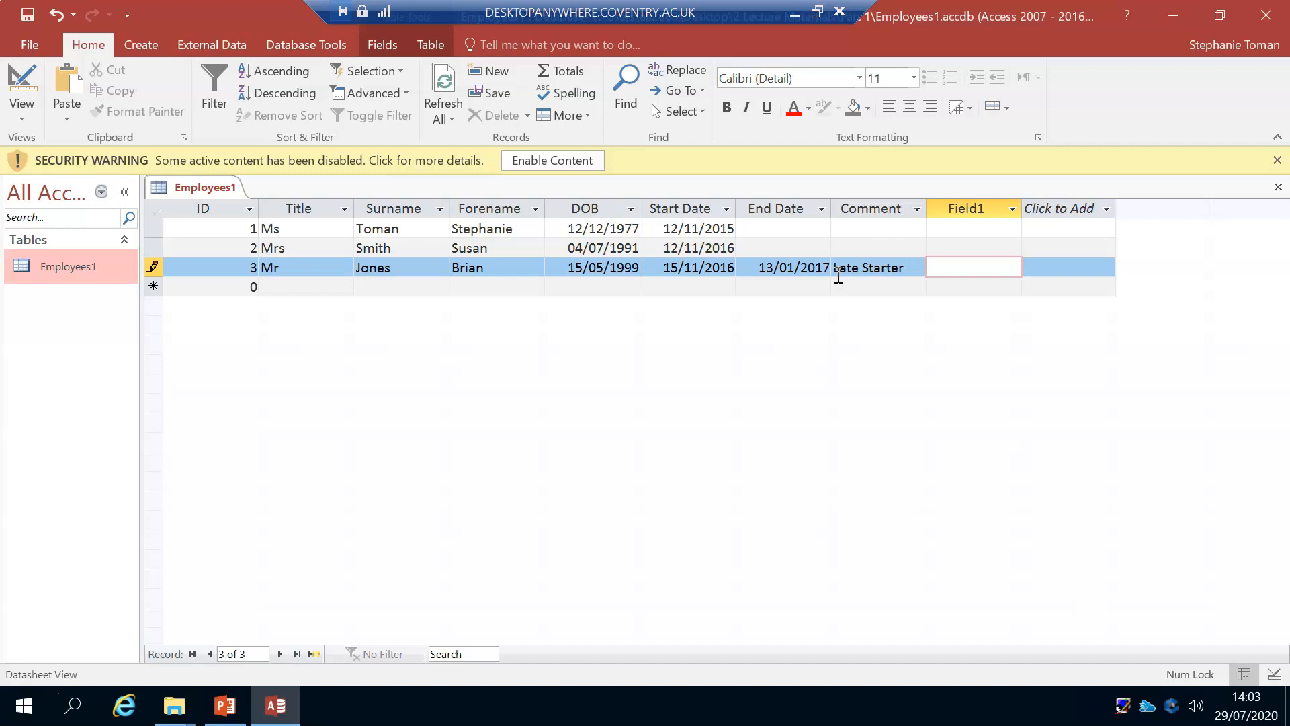
Step: Create a form based on the Employees1 table
left_click(143, 42)
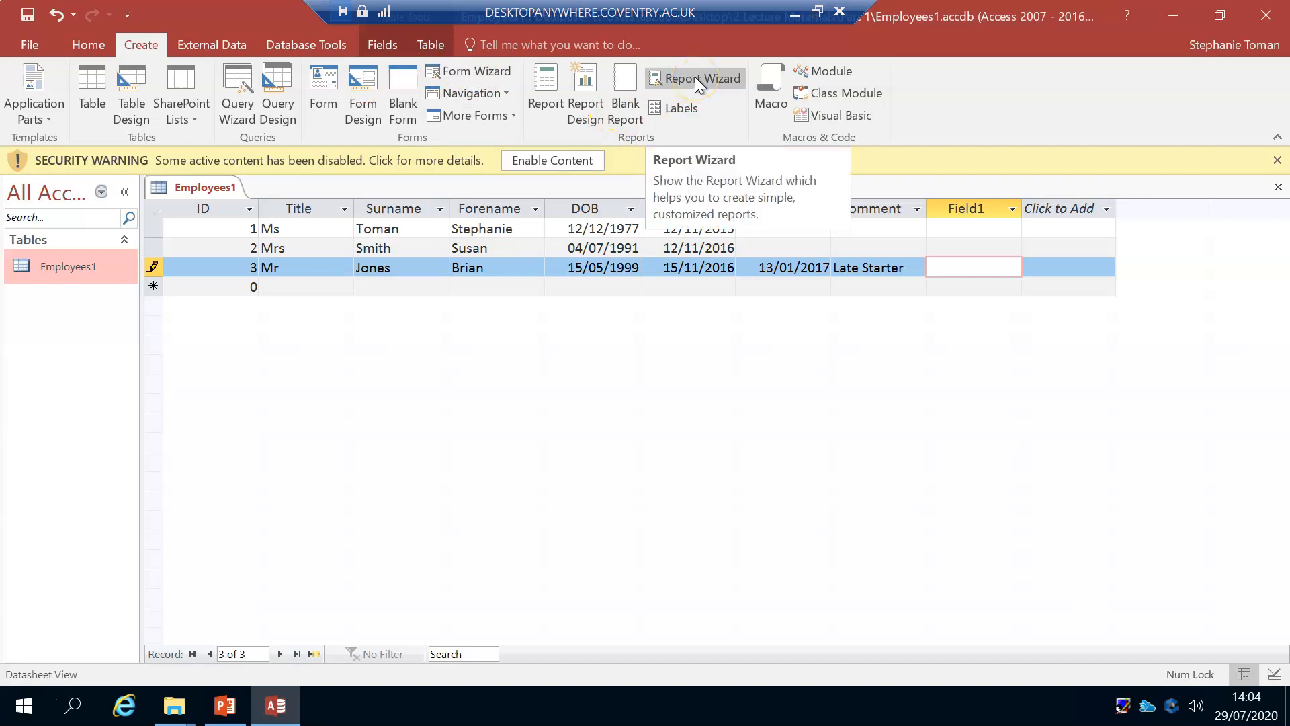
left_click(130, 102)
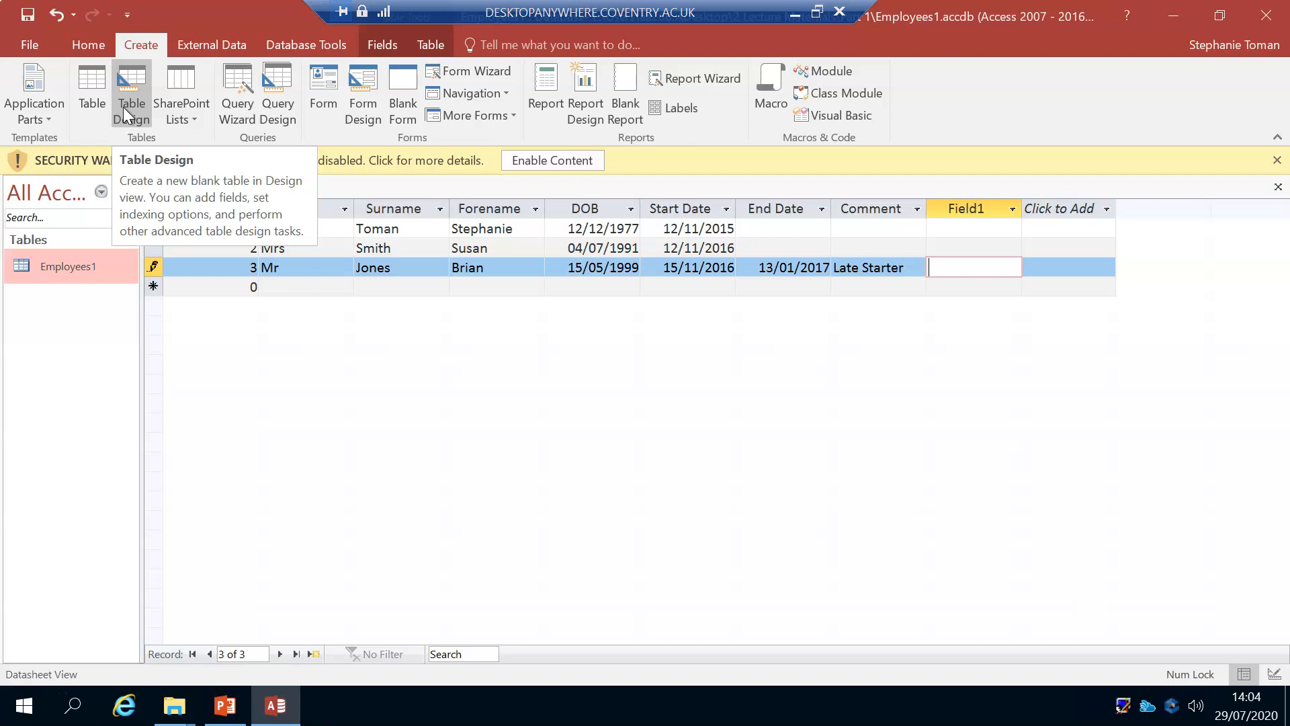
left_click(277, 106)
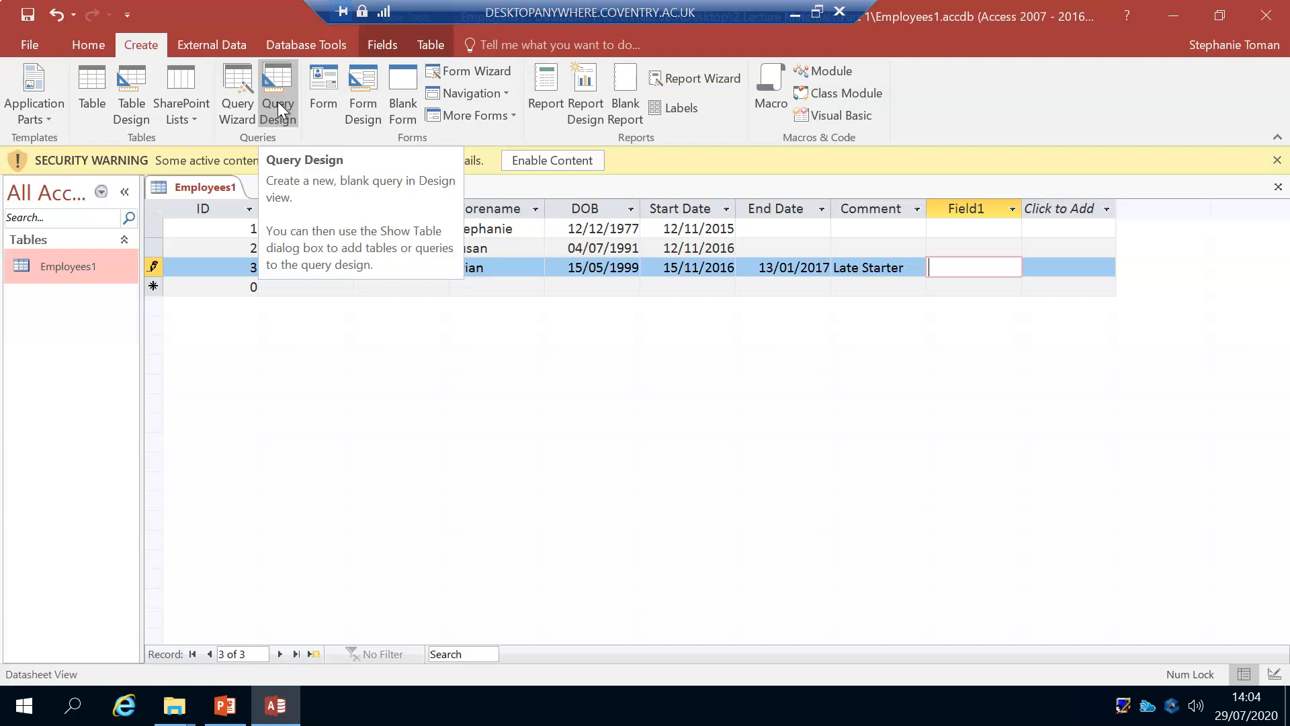
left_click(323, 104)
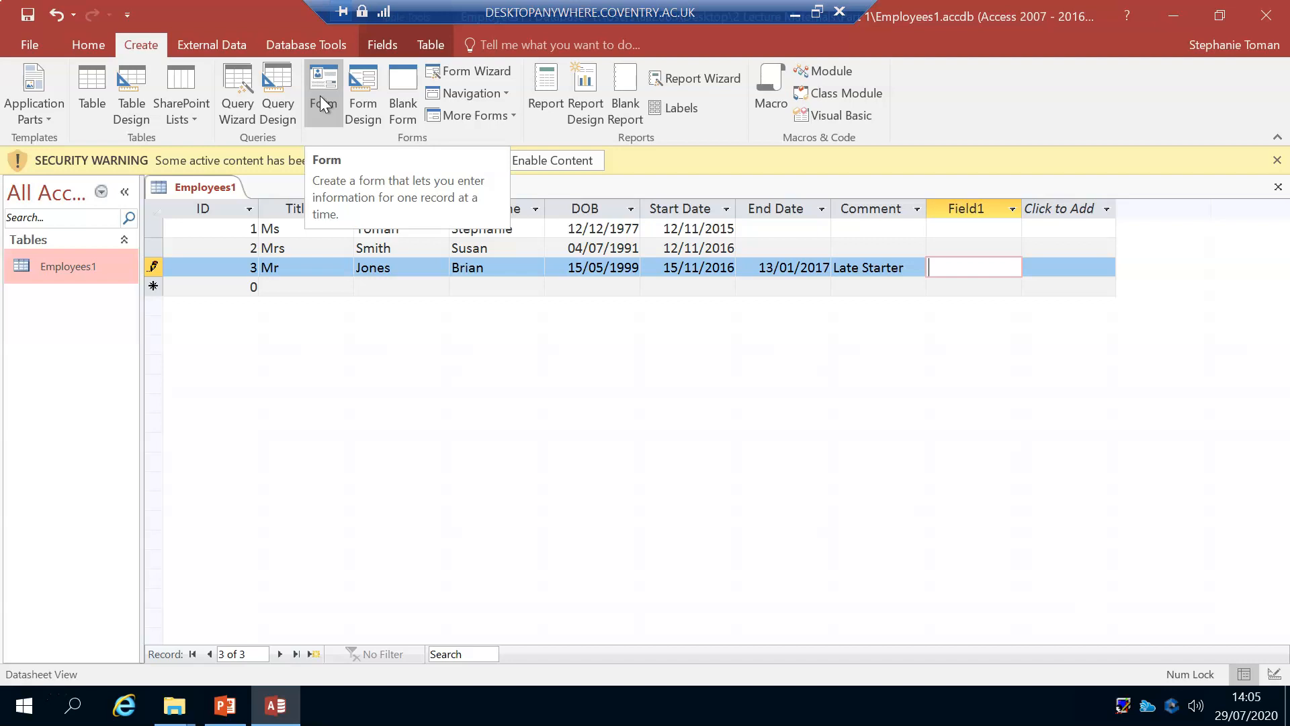
left_click(482, 78)
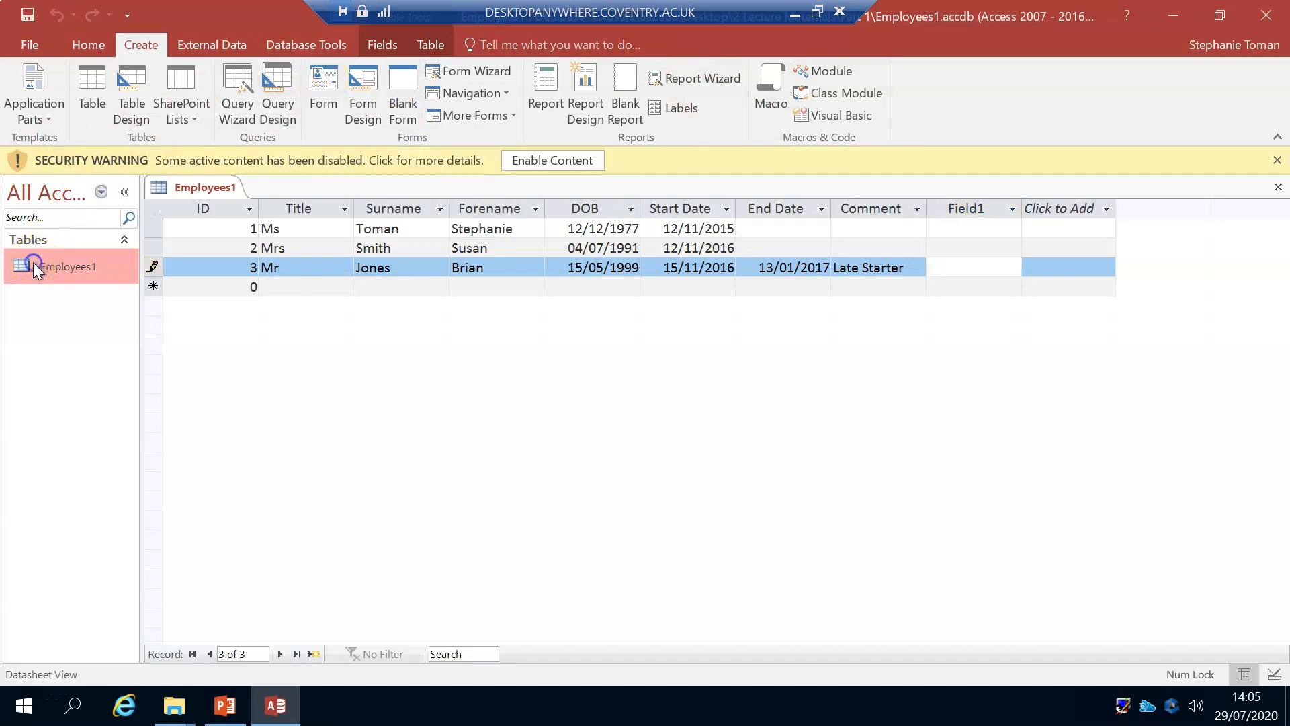
left_click(323, 80)
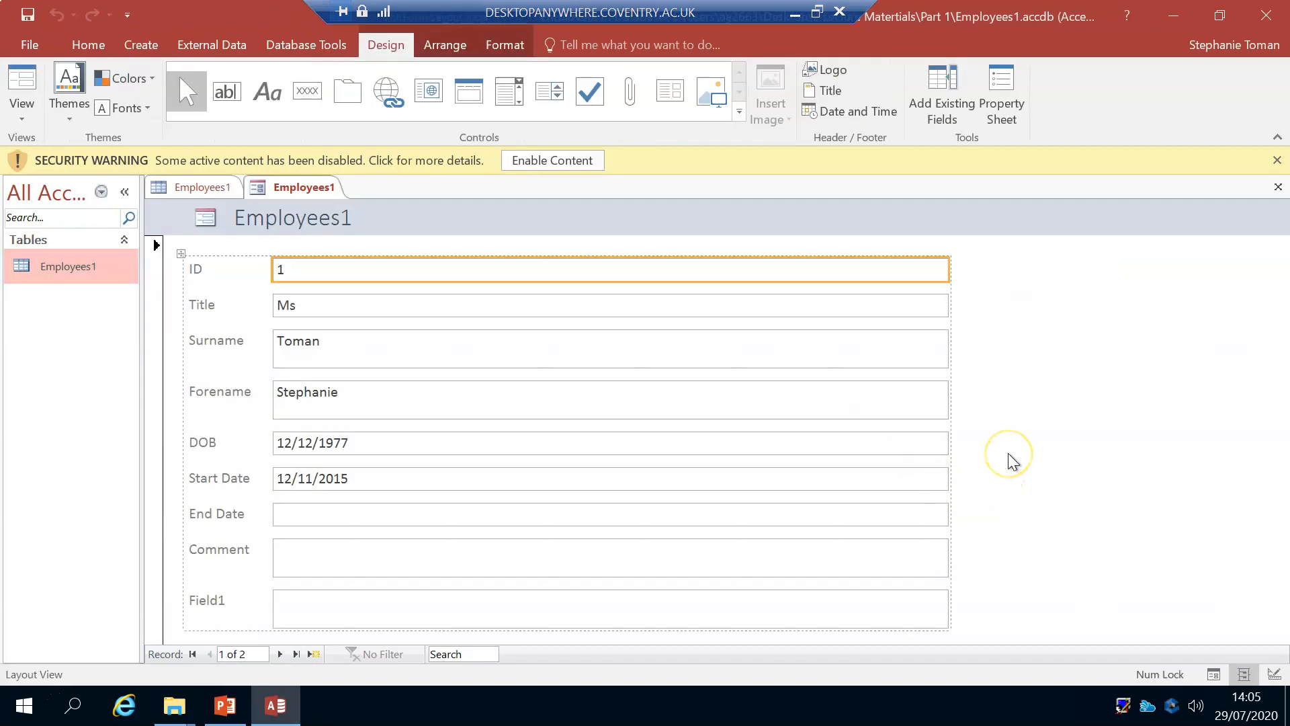
Step: Step forward through the records in the new form and return to the first record
left_click(281, 655)
left_click(281, 654)
left_click(282, 655)
left_click(282, 655)
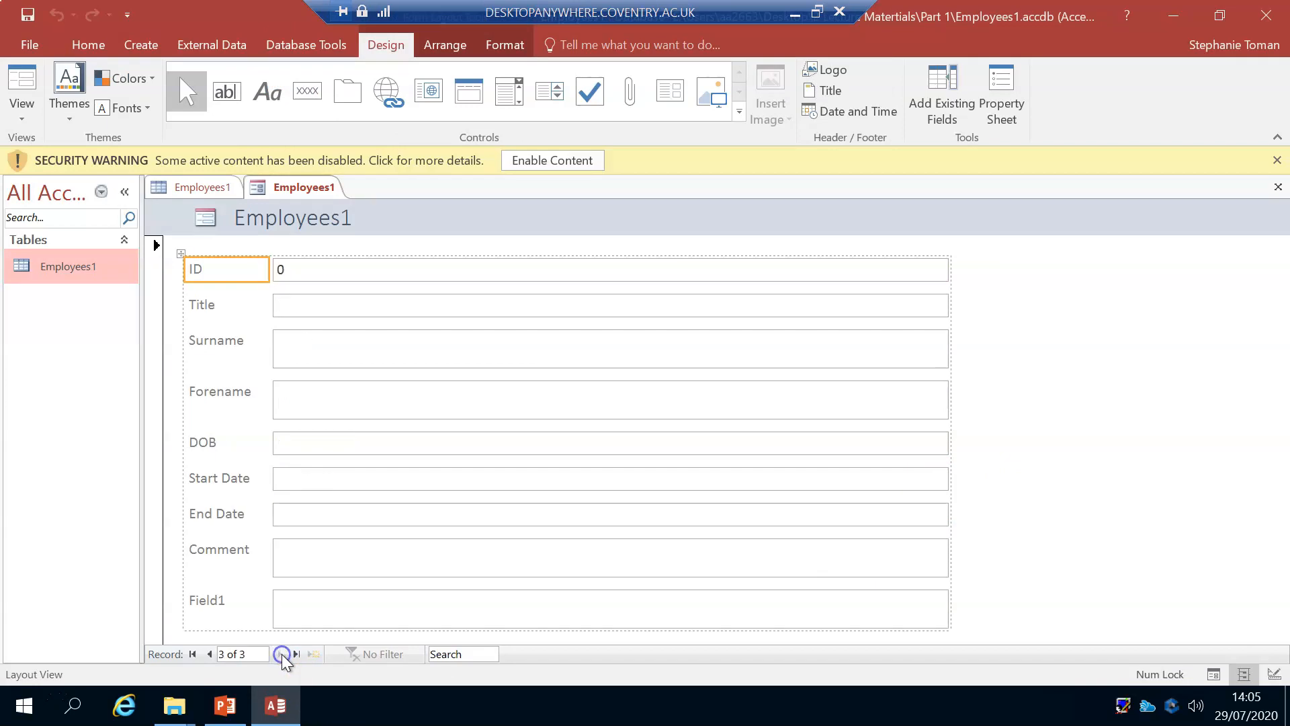
left_click(208, 654)
left_click(209, 654)
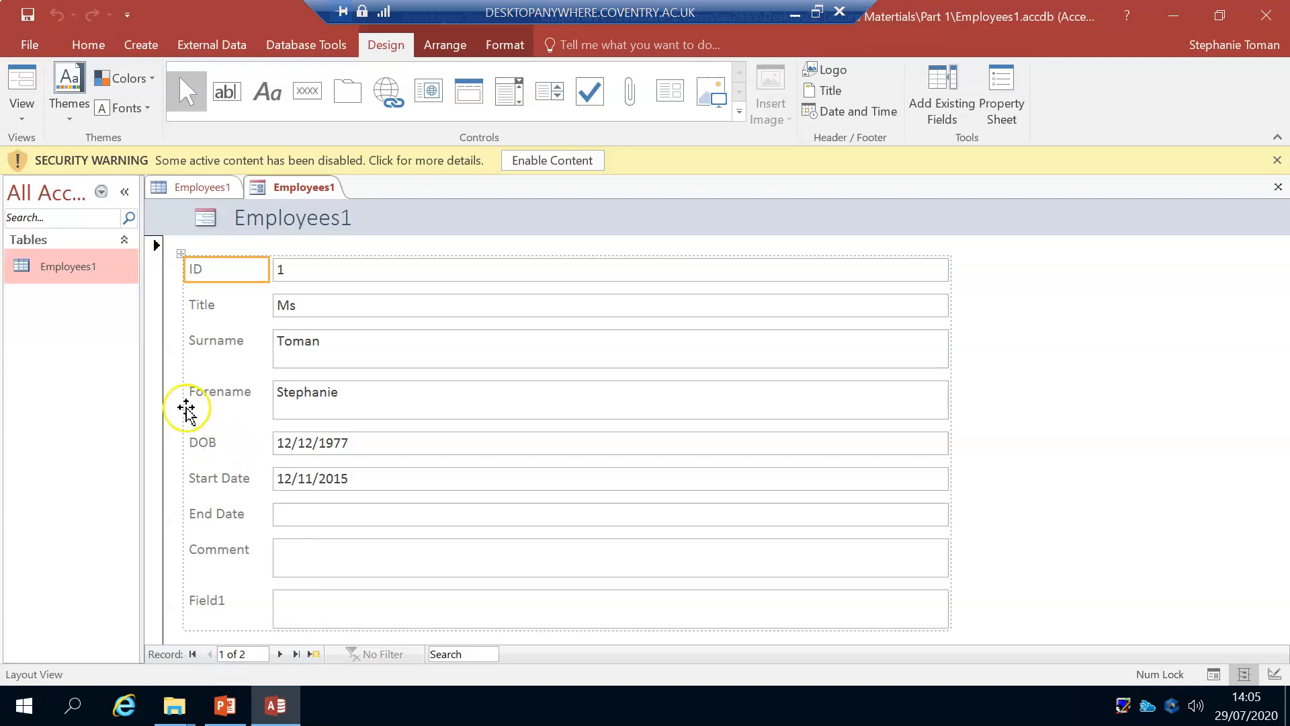
Step: Widen the navigation pane and check that its filter lists all Access objects
left_click(137, 196)
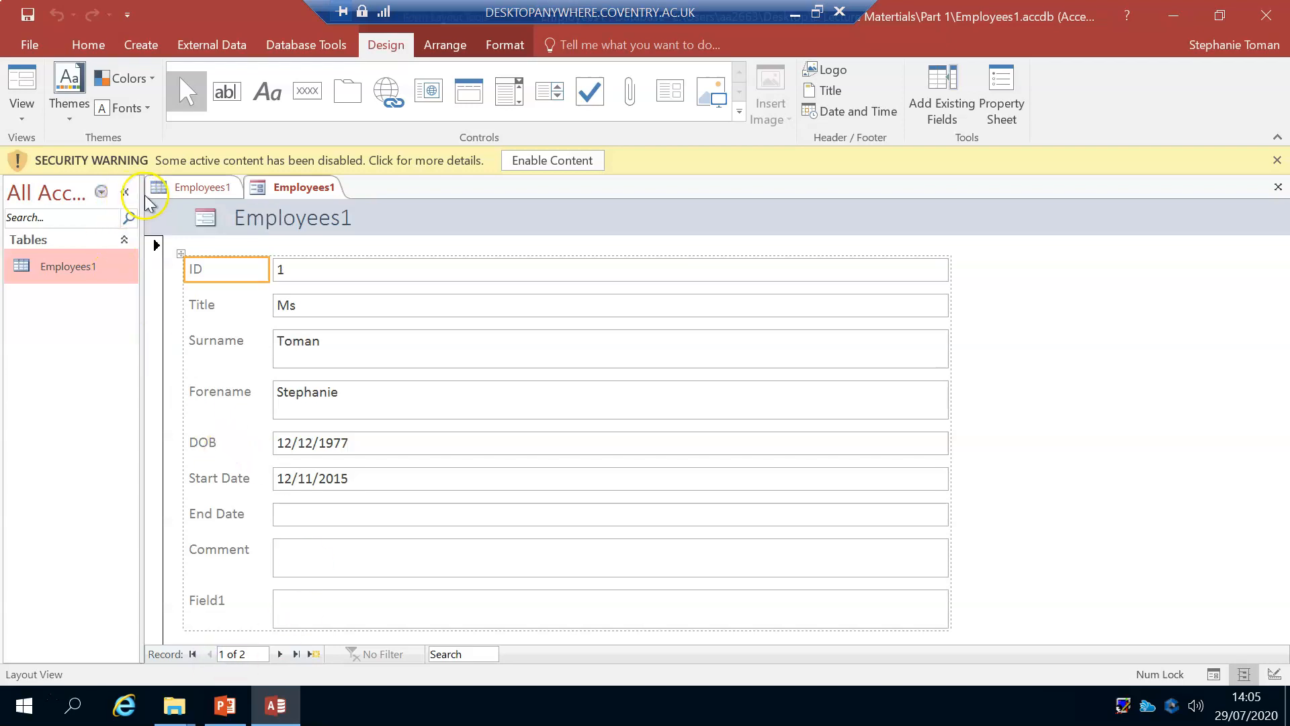
left_click_drag(142, 195, 213, 188)
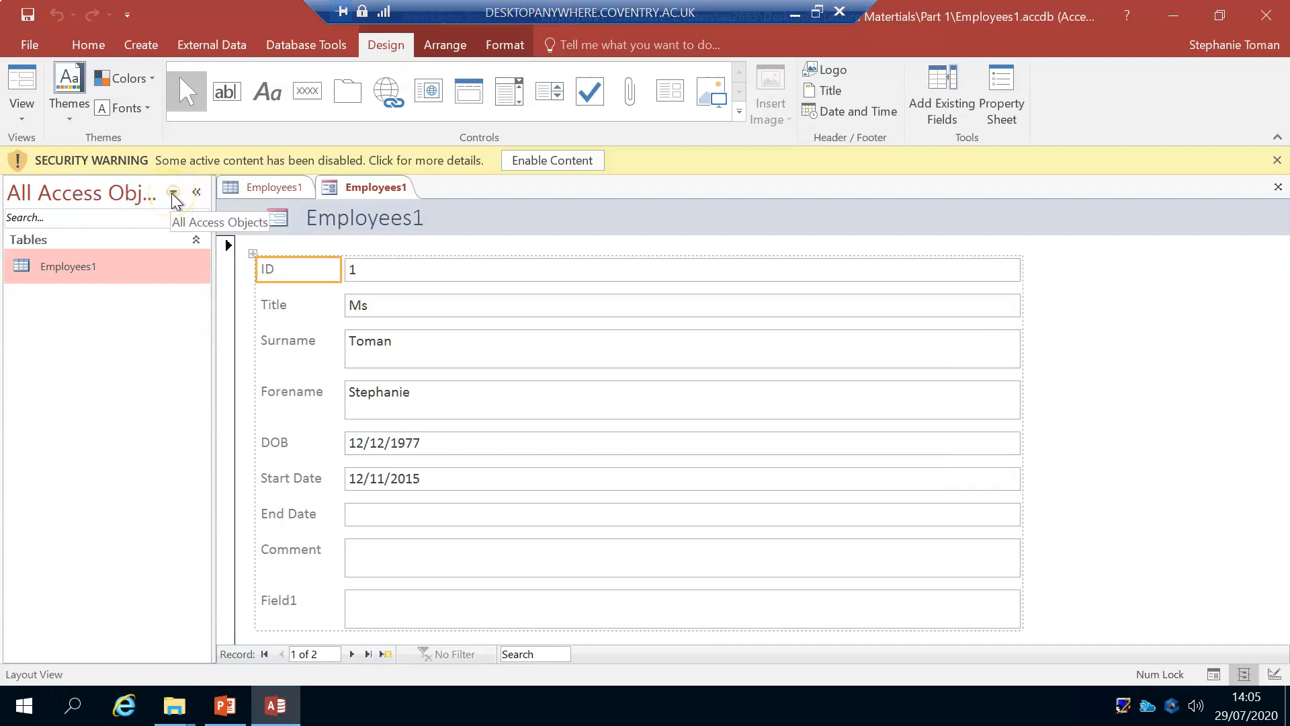
left_click(173, 193)
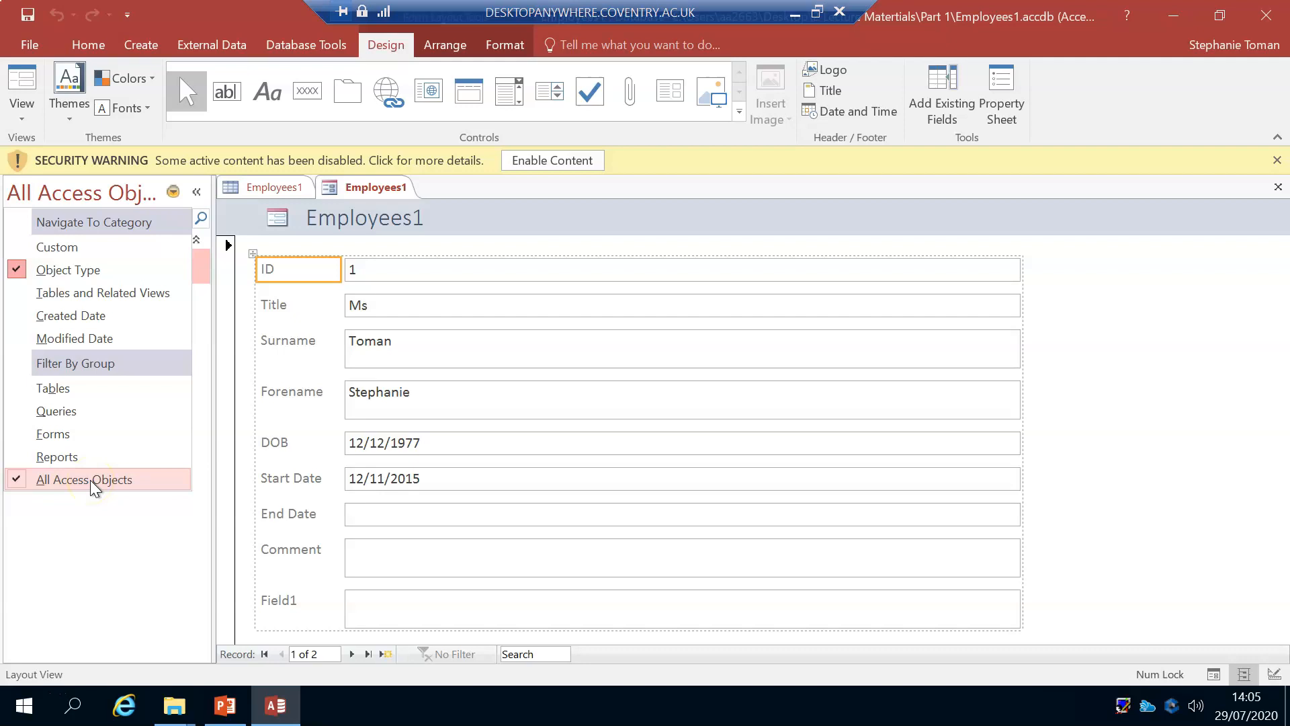
left_click(89, 510)
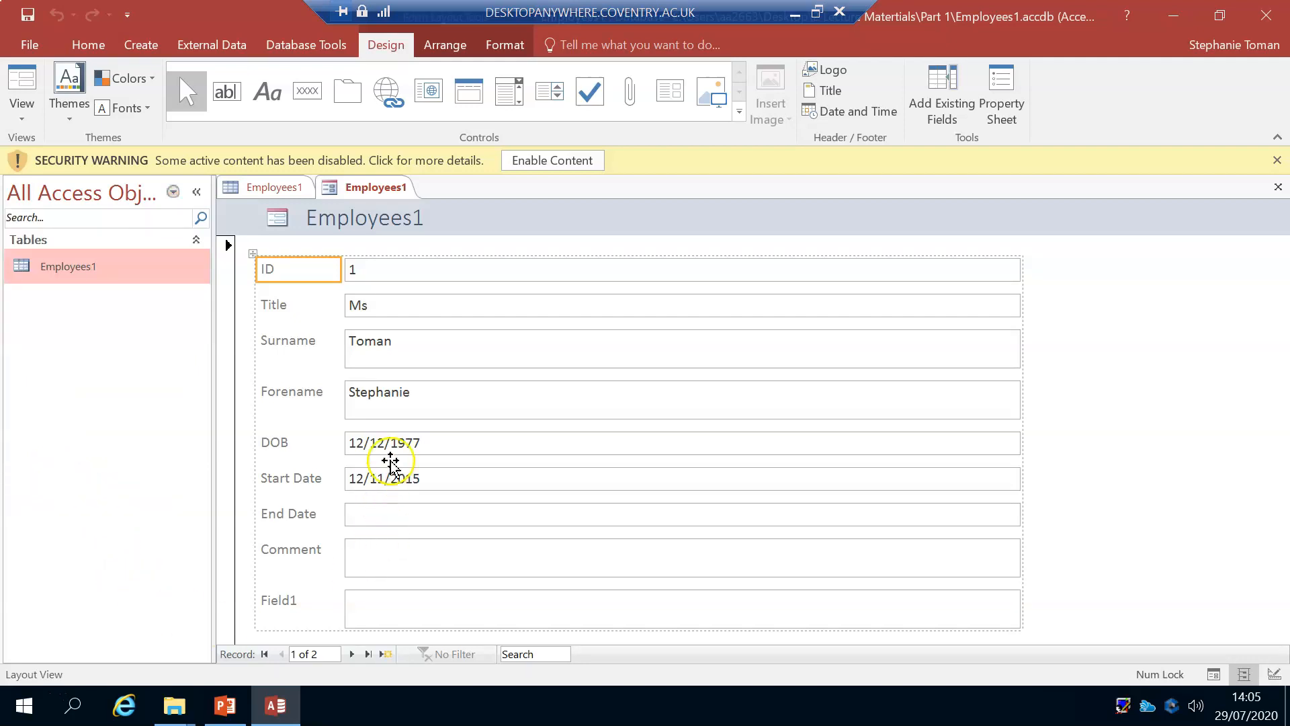
Step: Save the new form under the name Employees1
left_click(279, 191)
right_click(275, 189)
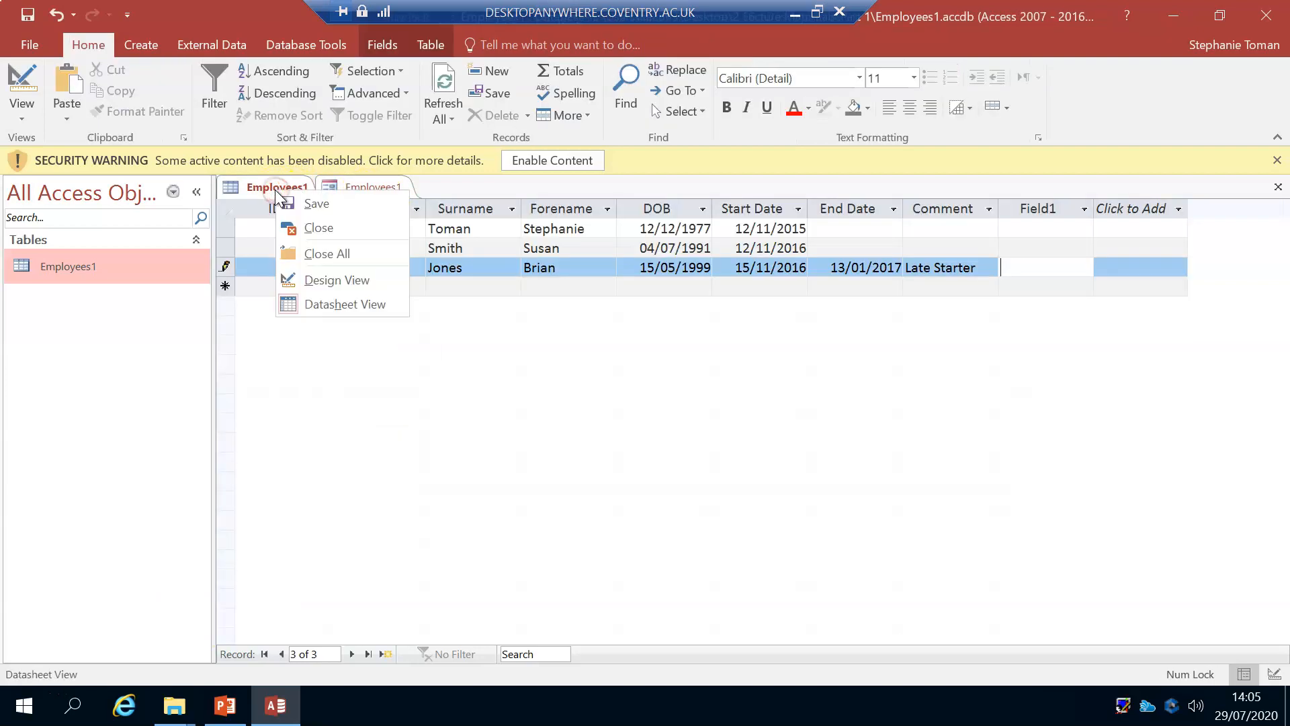
right_click(359, 188)
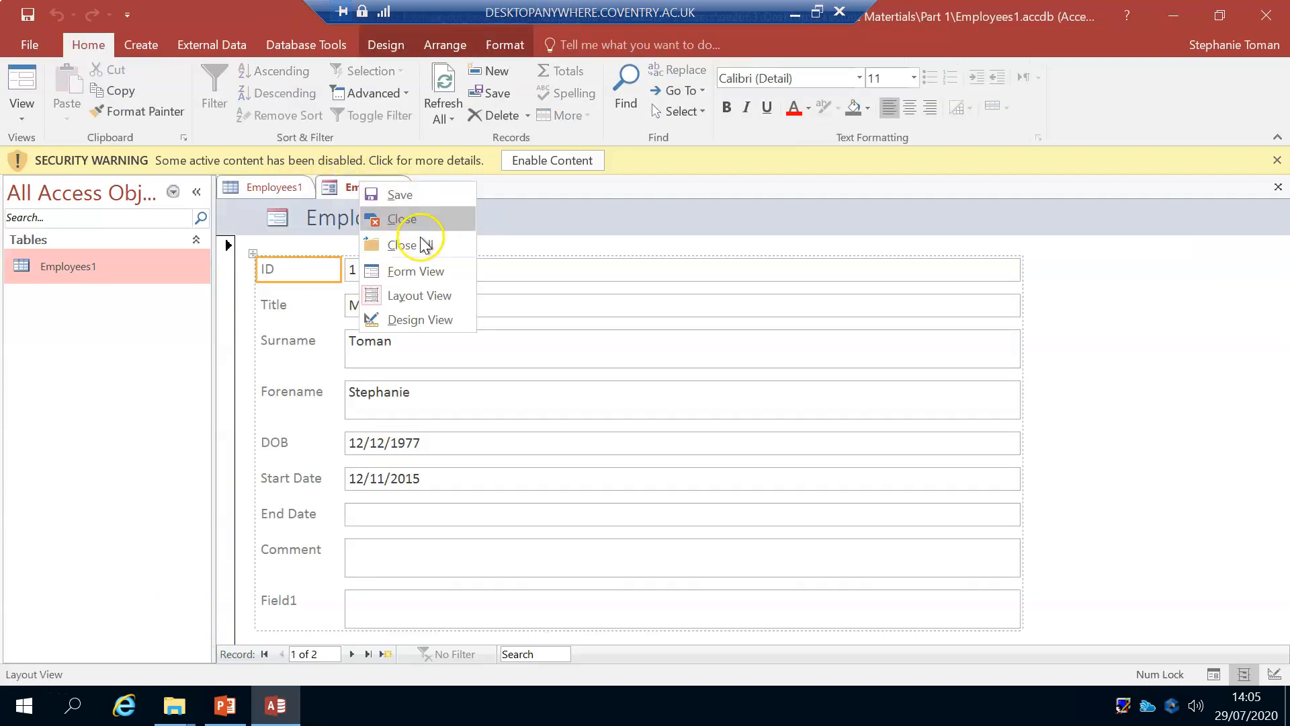
left_click(395, 195)
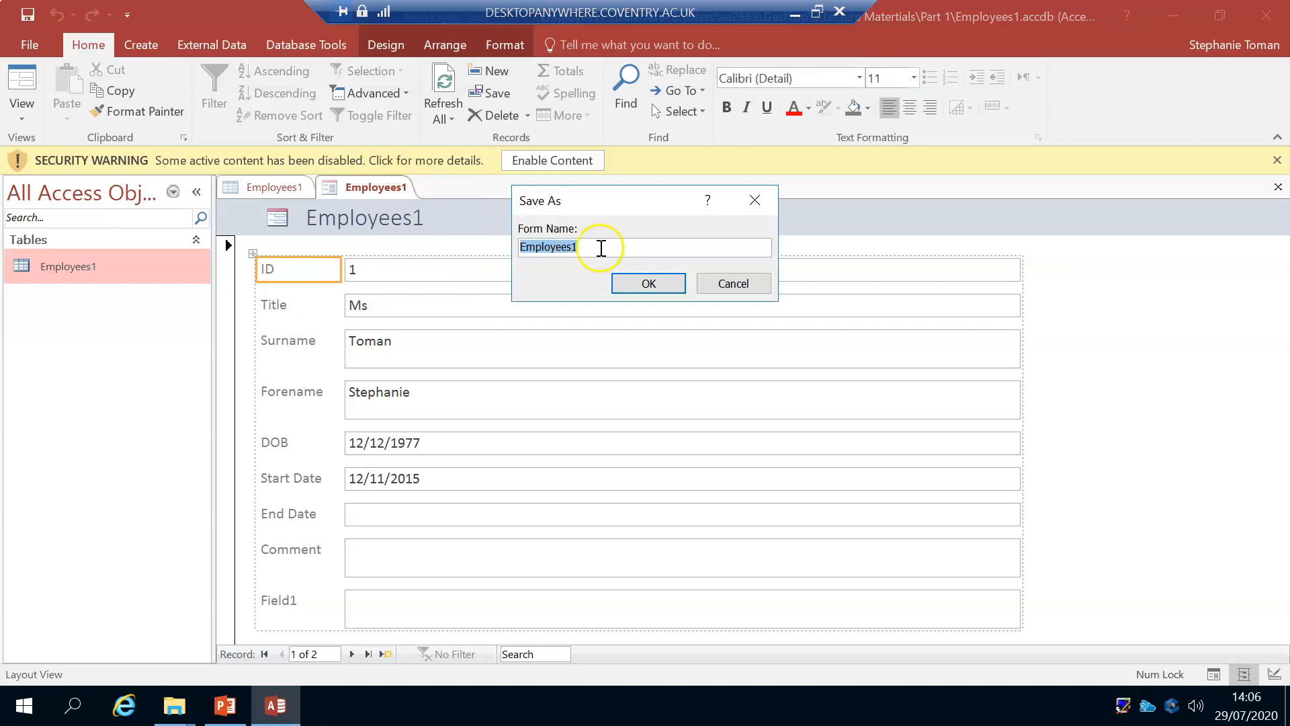
left_click(601, 247)
key("BackSpace")
type("2")
left_click(648, 283)
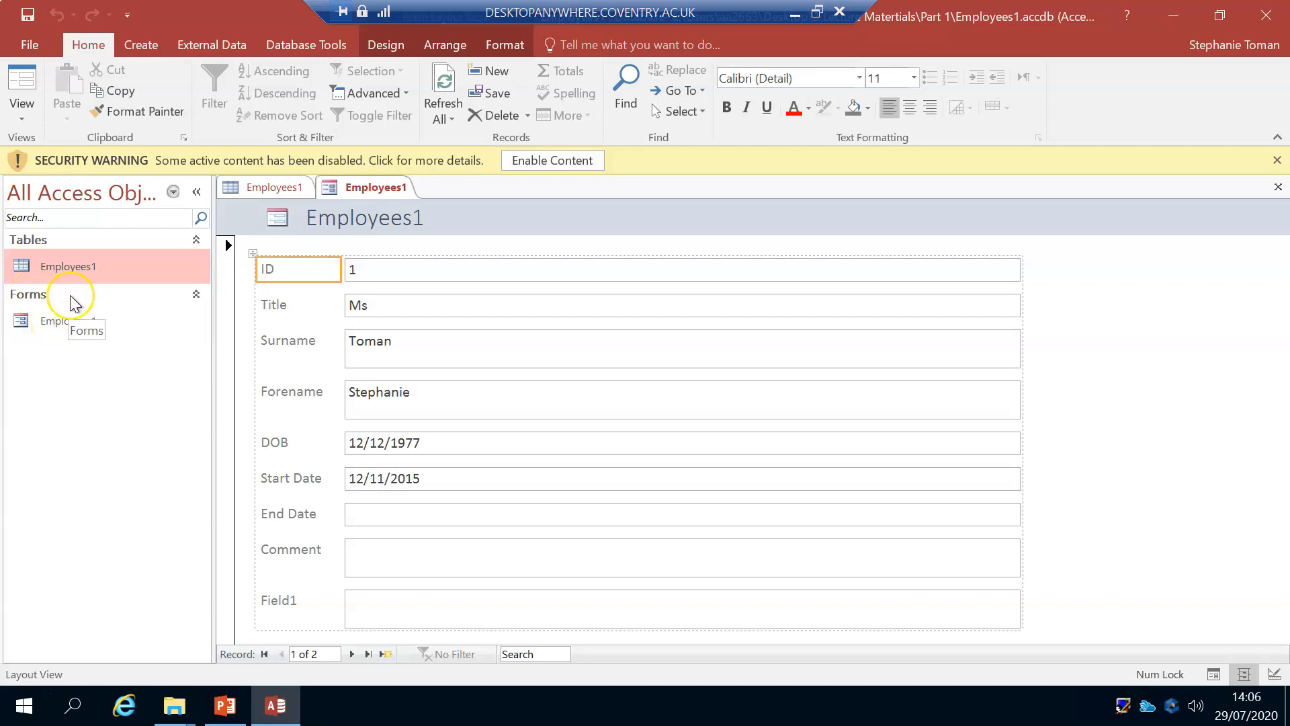
Step: Filter the navigation pane to show only tables and switch it back to all Access objects
left_click(172, 194)
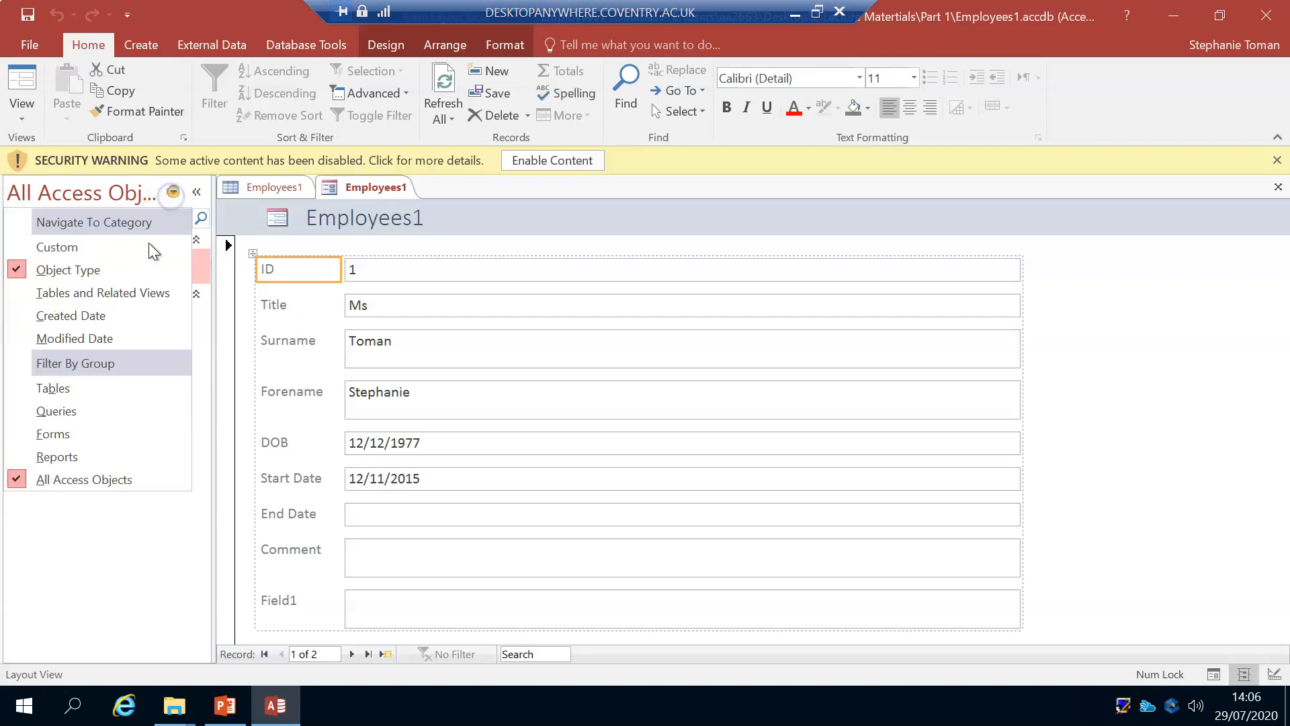
left_click(44, 484)
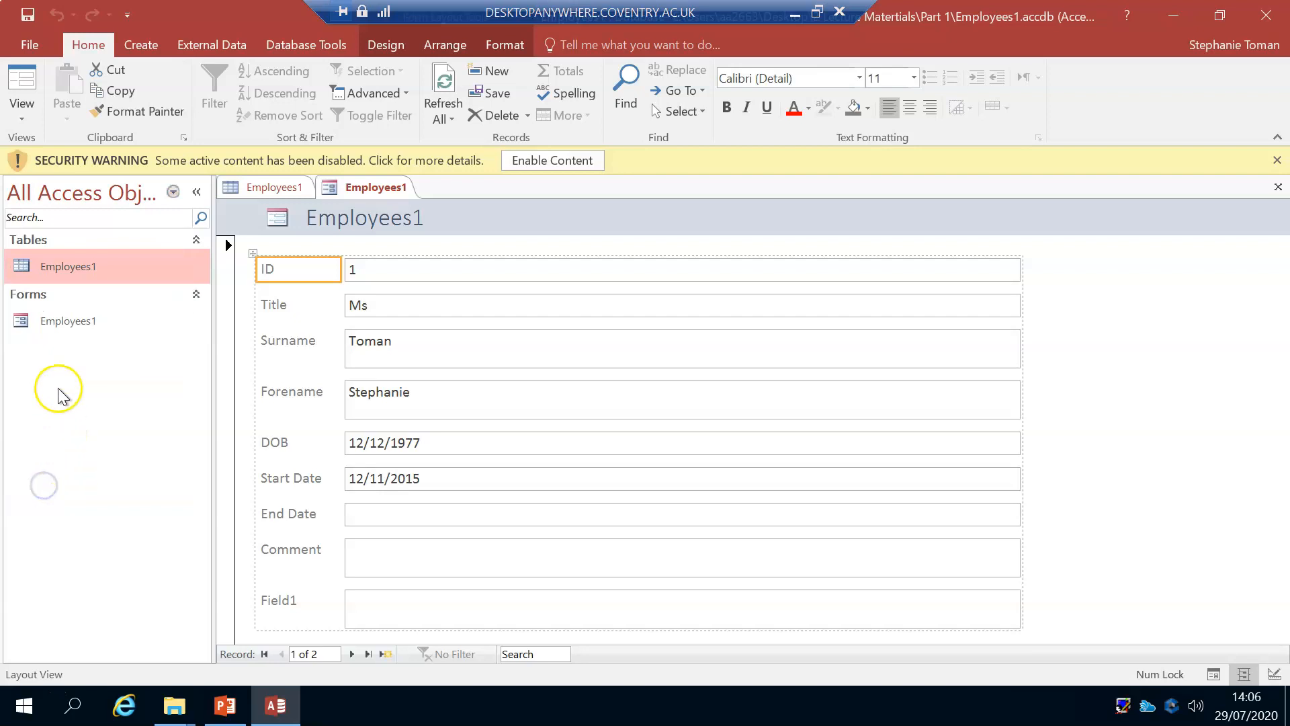
left_click(173, 192)
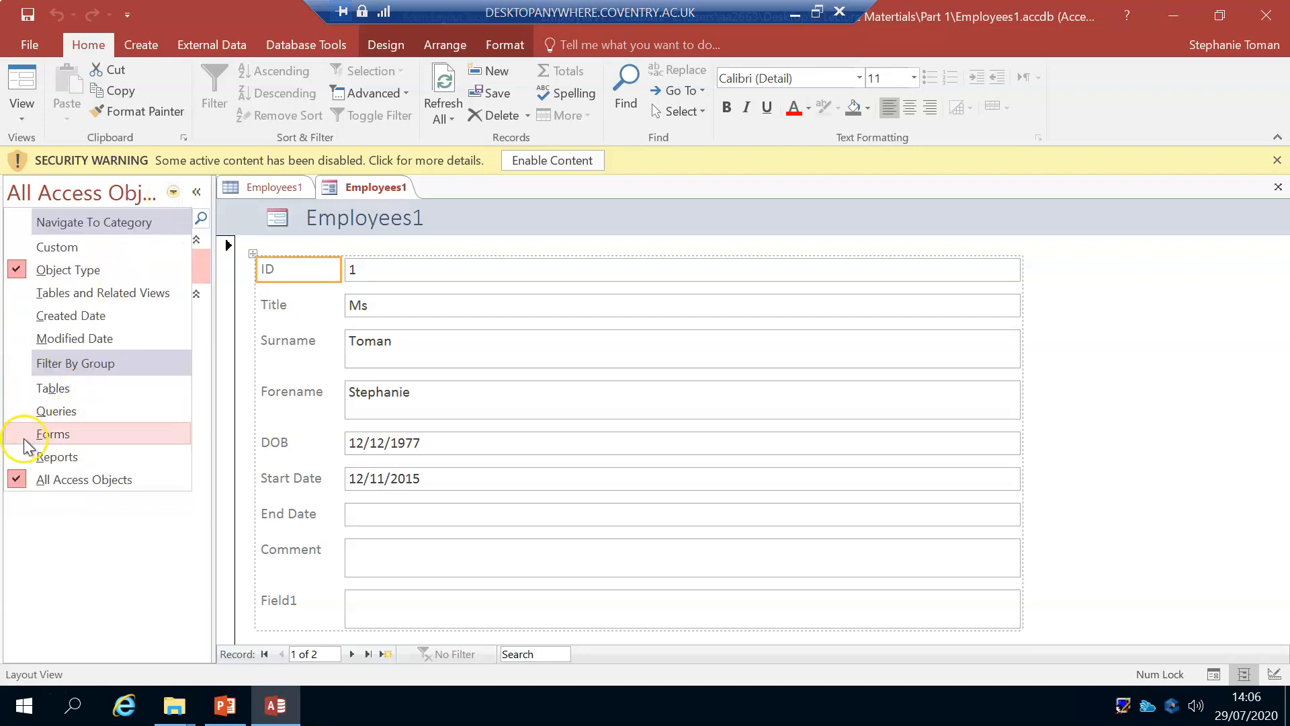
left_click(22, 388)
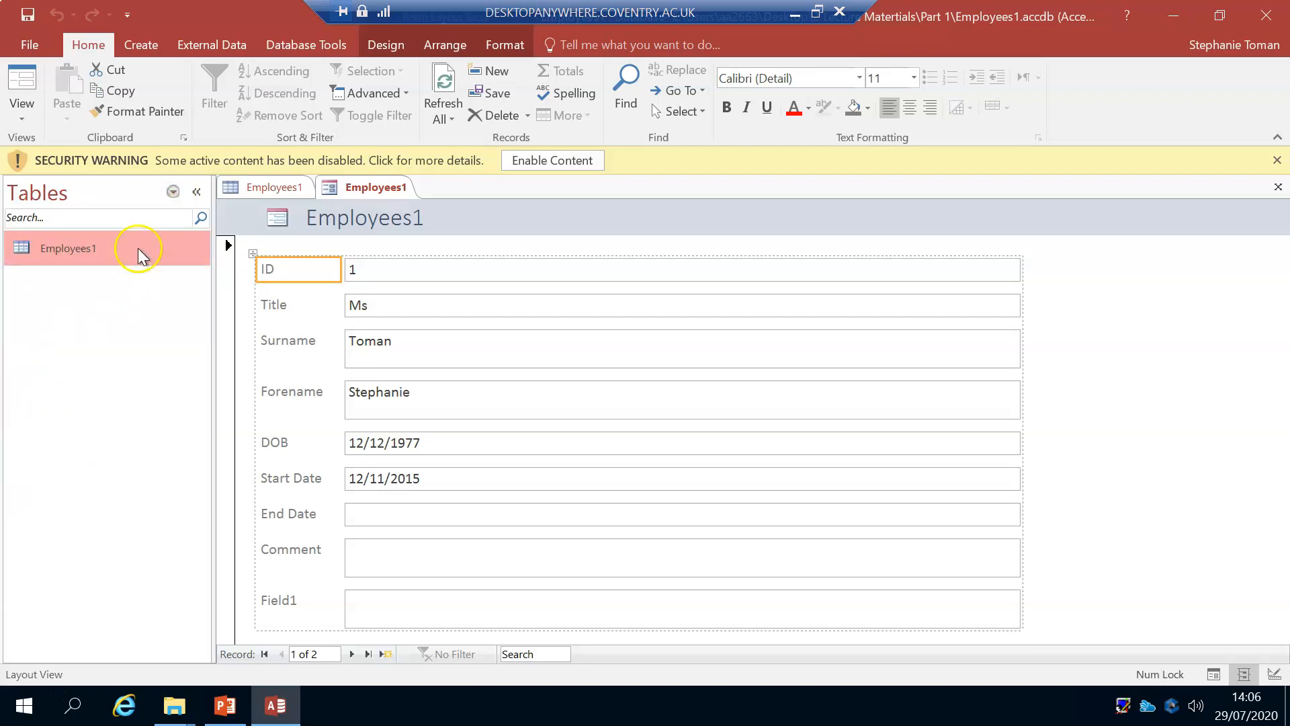
left_click(173, 191)
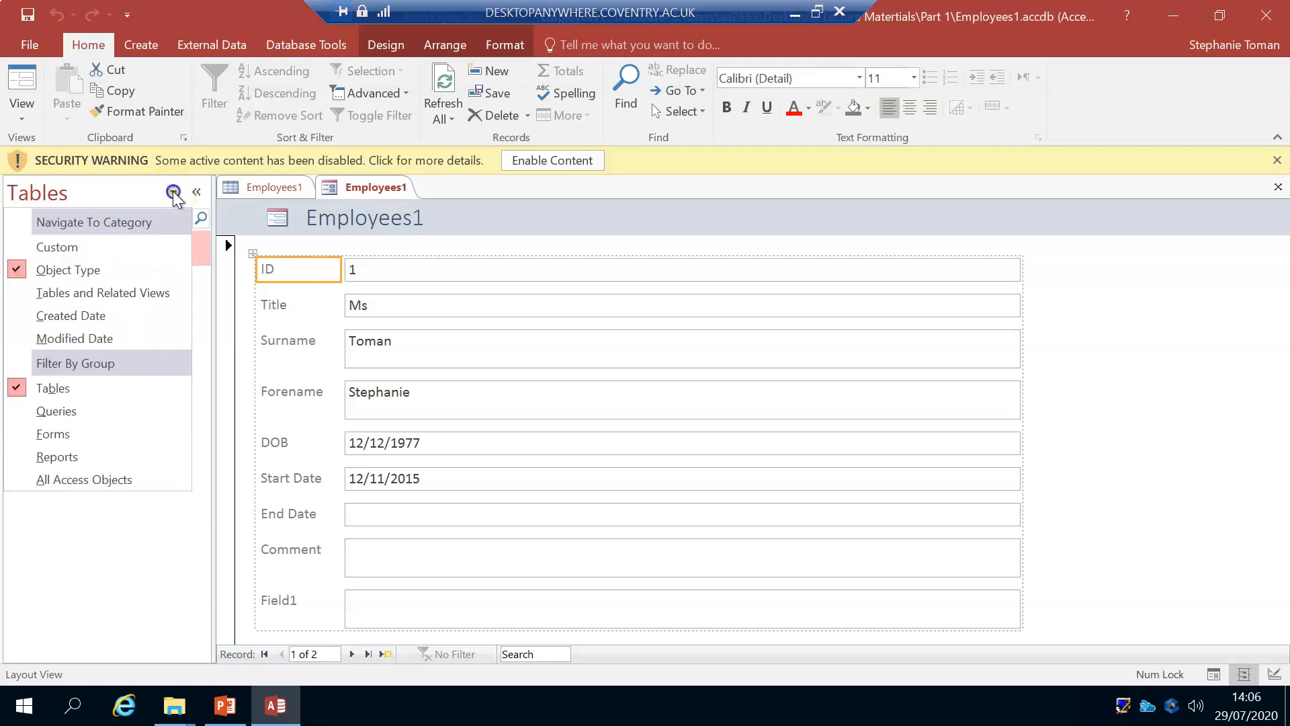
left_click(79, 479)
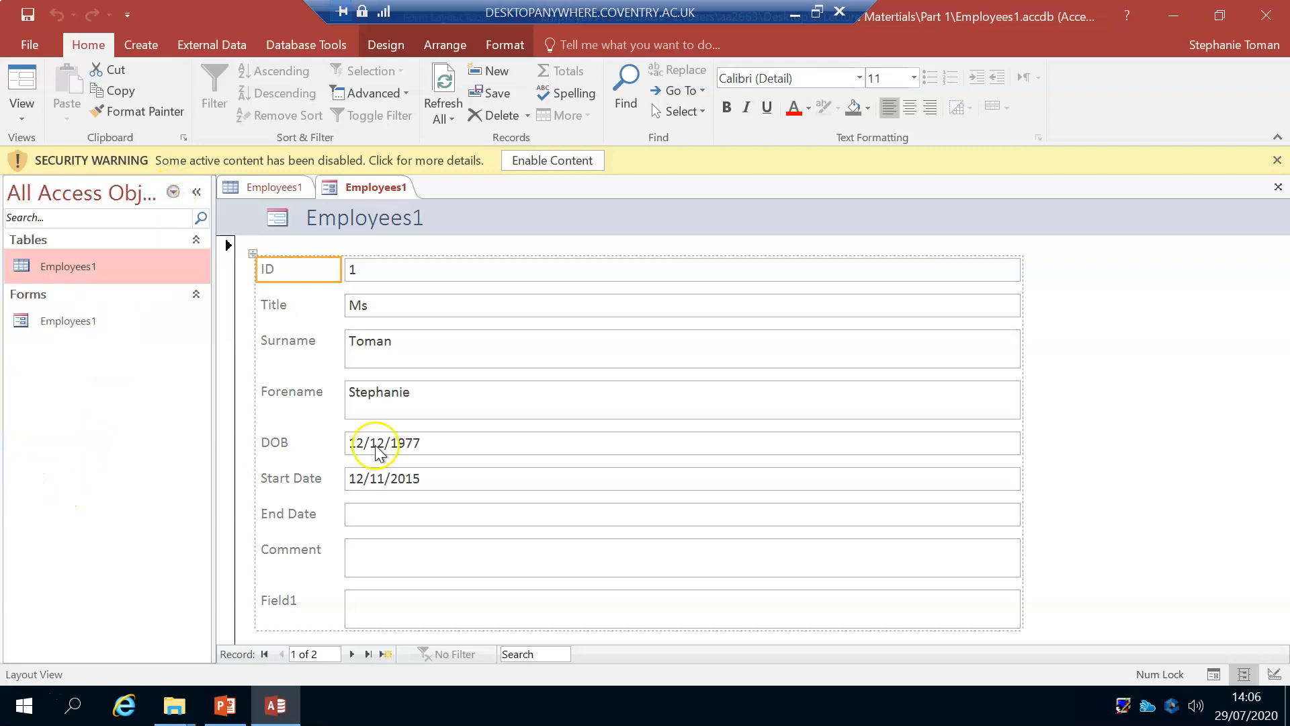
Step: Close the Employees1 form and start the Form Wizard on the Employees1 table
right_click(382, 186)
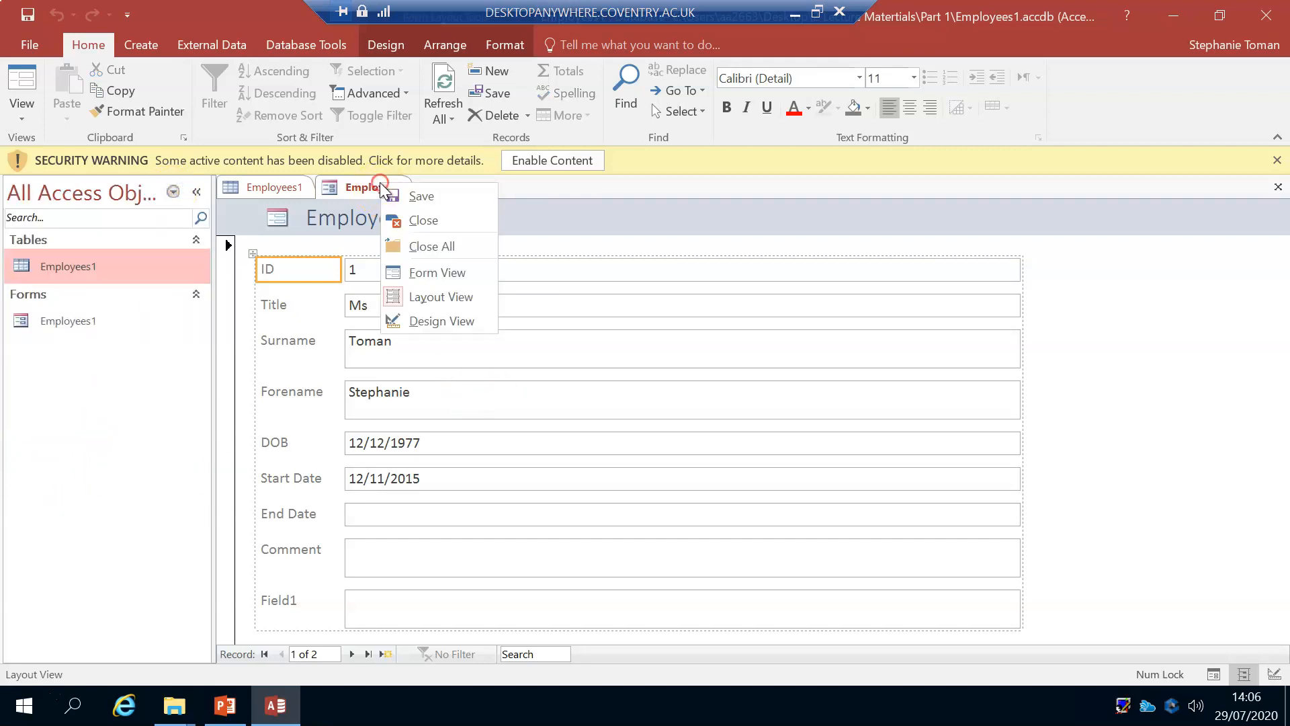
left_click(419, 219)
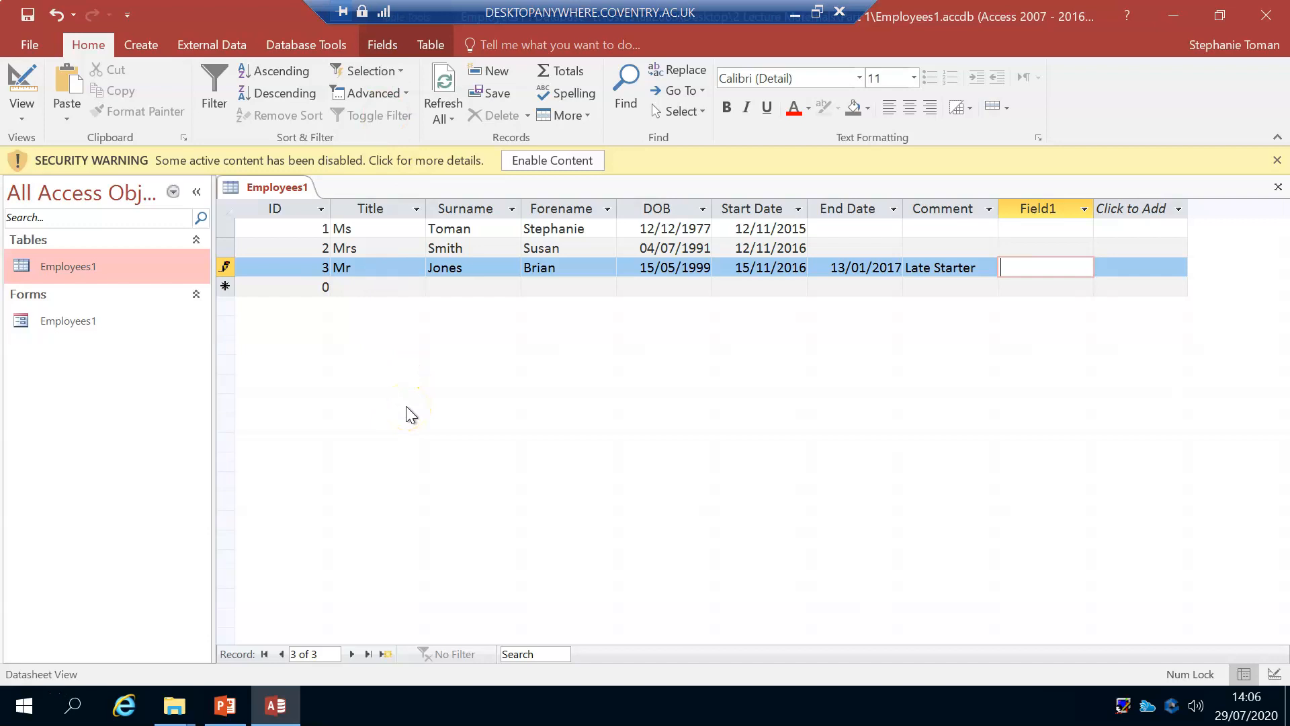
left_click(137, 46)
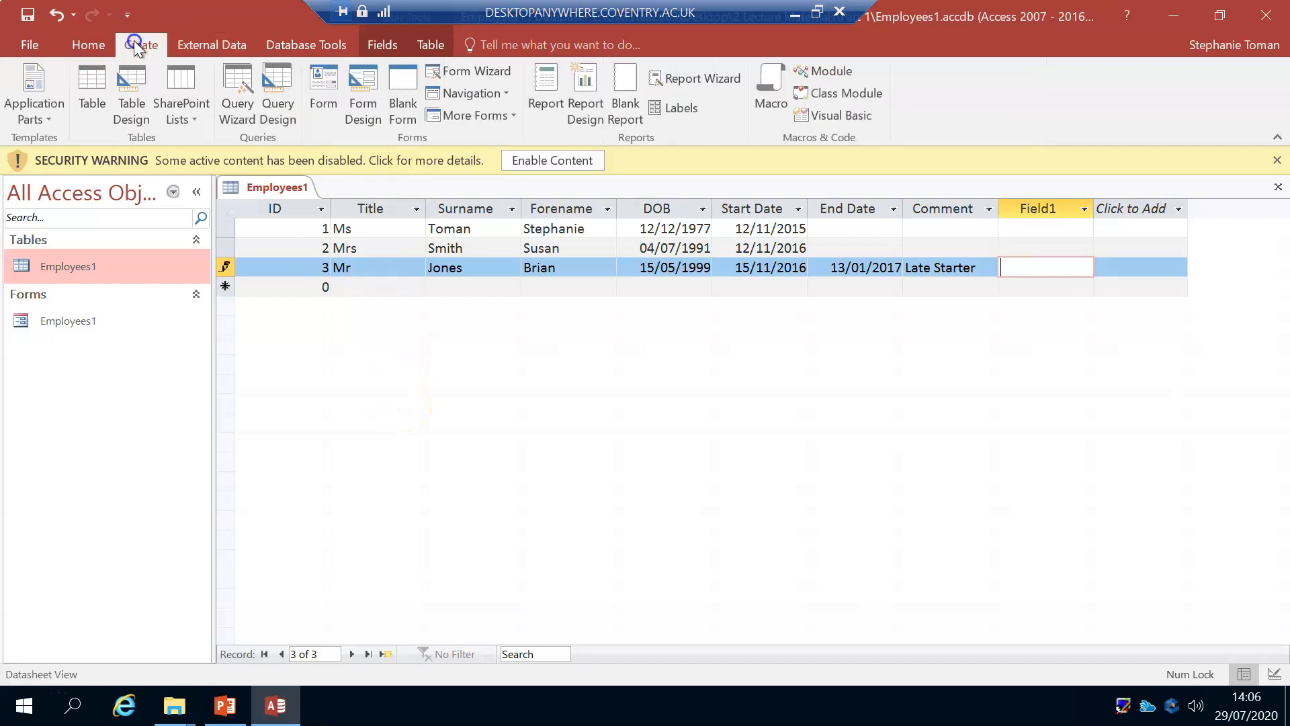
left_click(472, 72)
left_click(682, 120)
left_click_drag(682, 120, 658, 225)
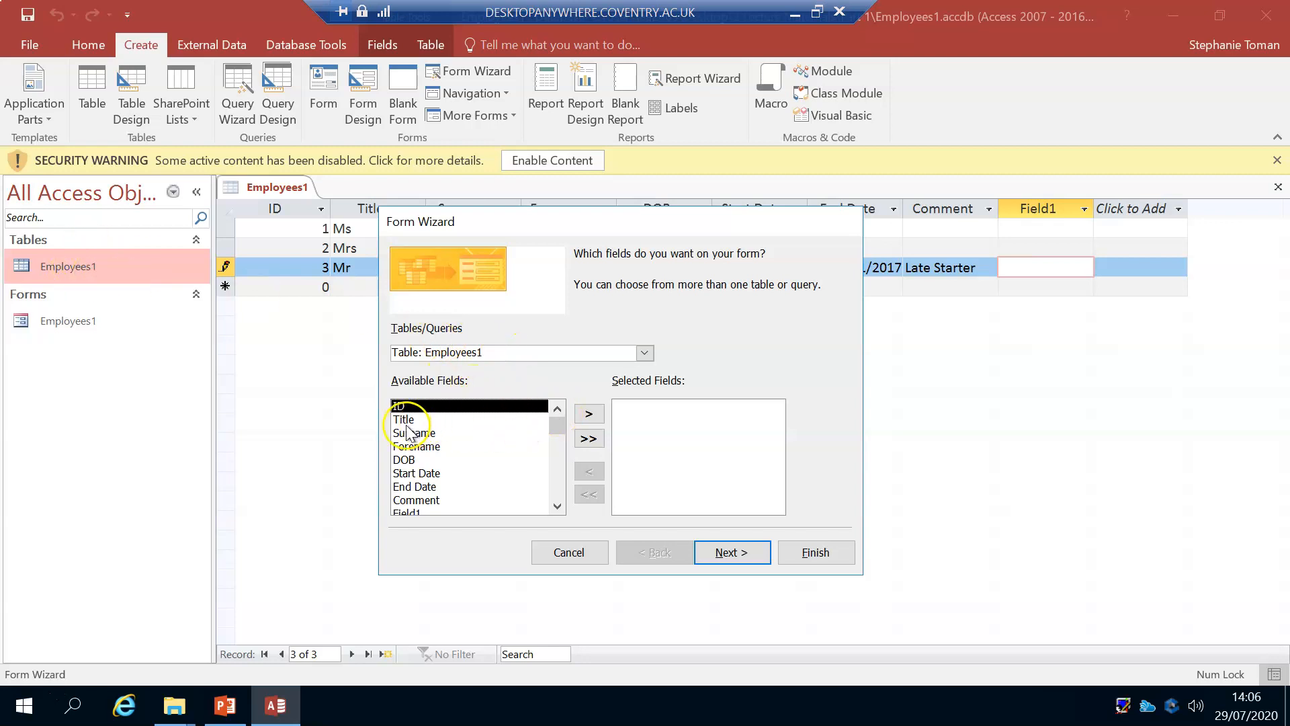
Step: Try adding all fields to the form's selection, removing them all, and adding only Field1
left_click(416, 512)
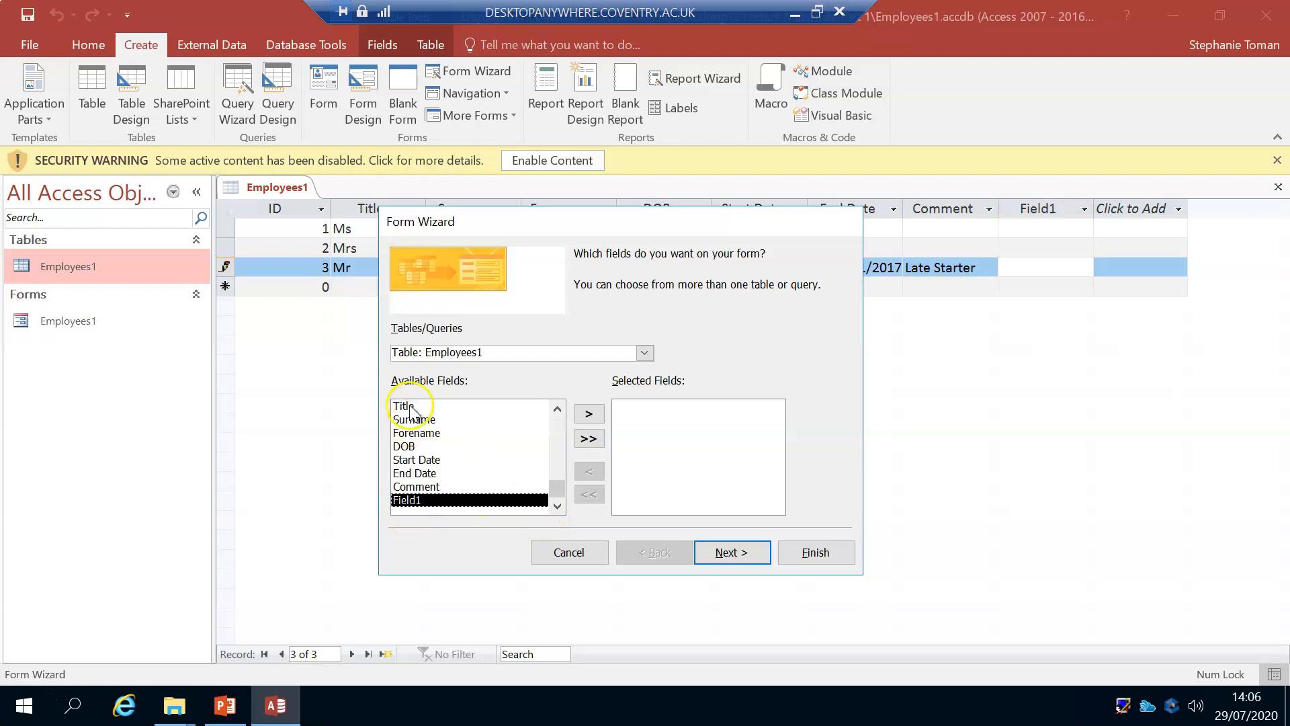
left_click(588, 439)
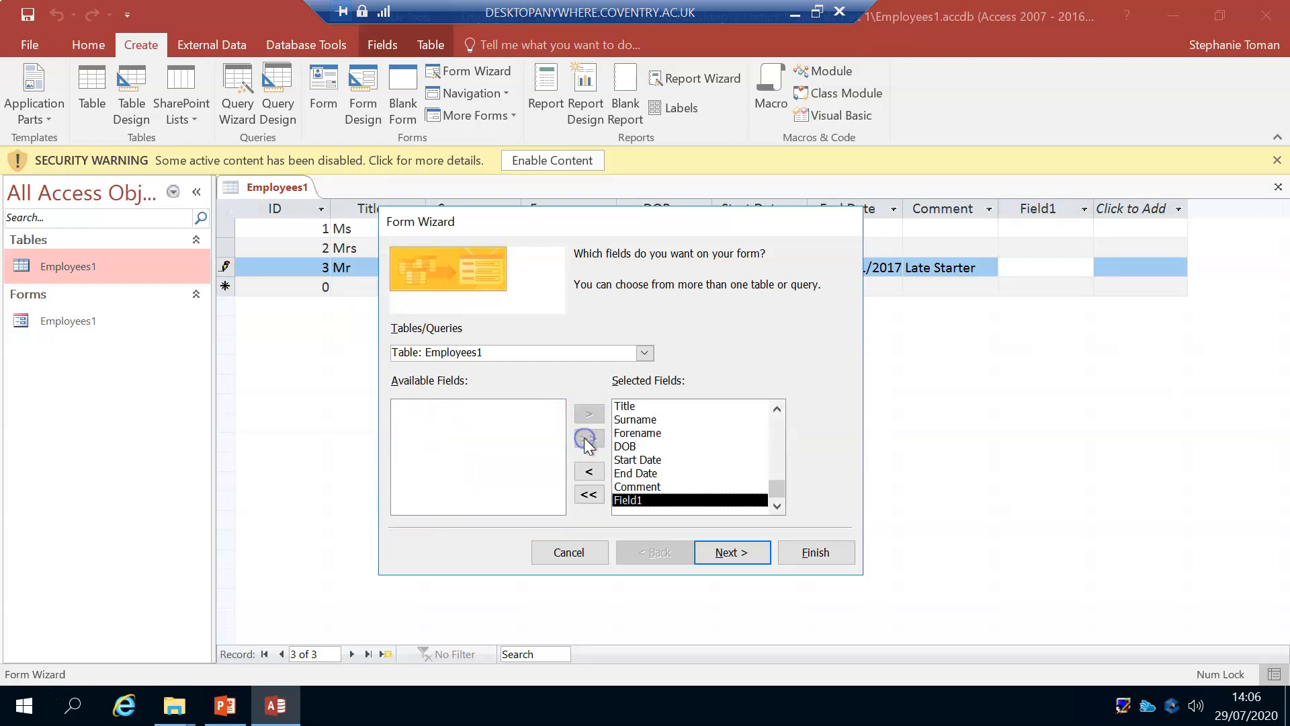
left_click(588, 475)
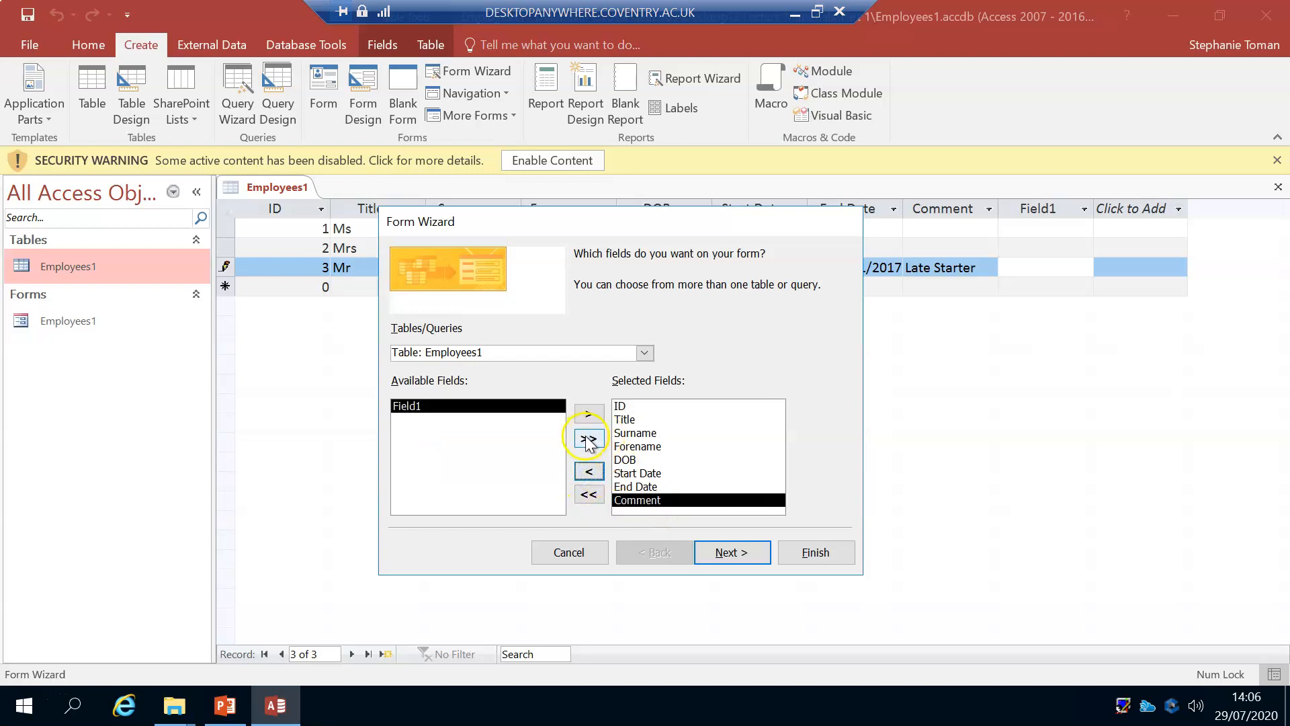
left_click(588, 495)
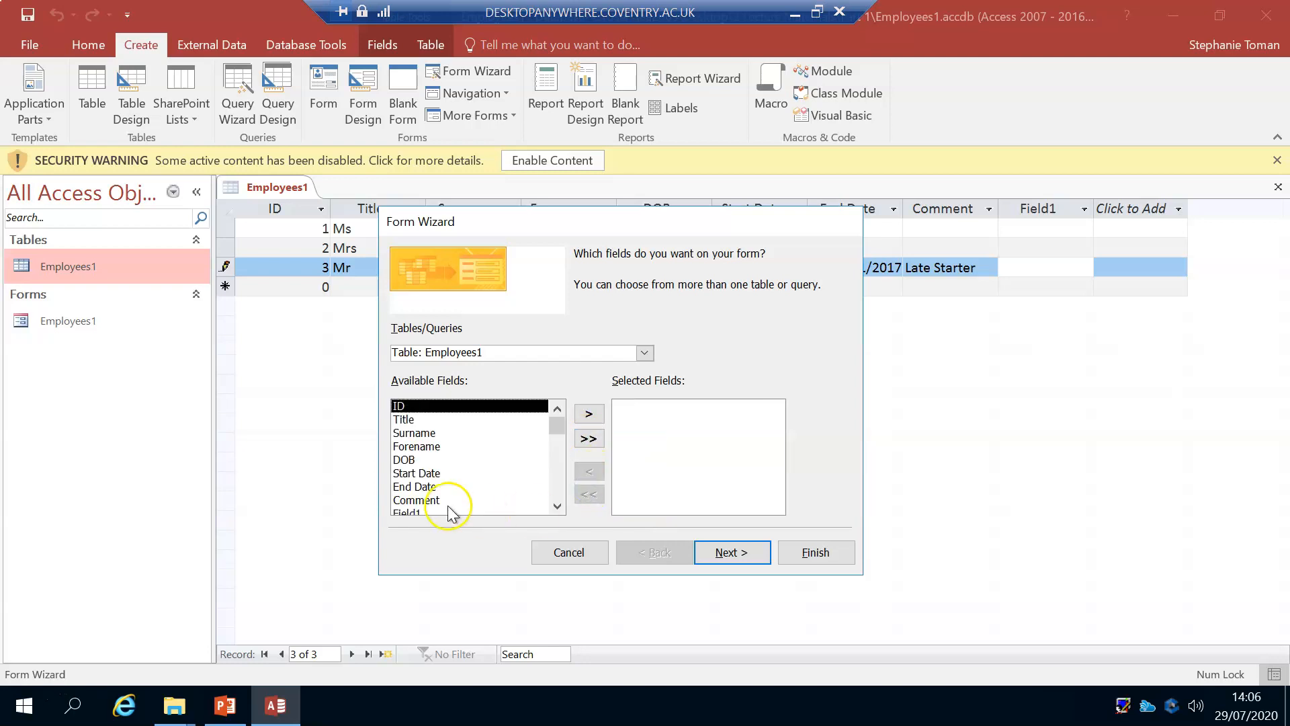
left_click(414, 512)
left_click(588, 414)
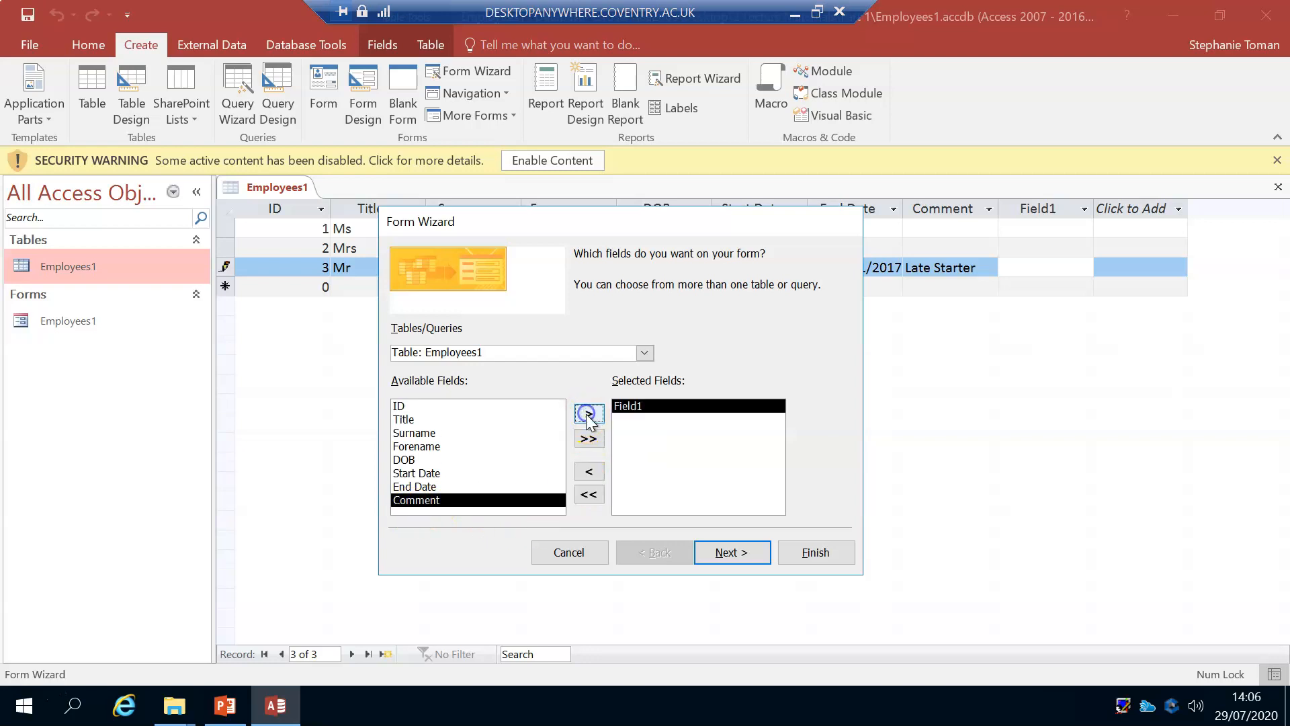
left_click(820, 554)
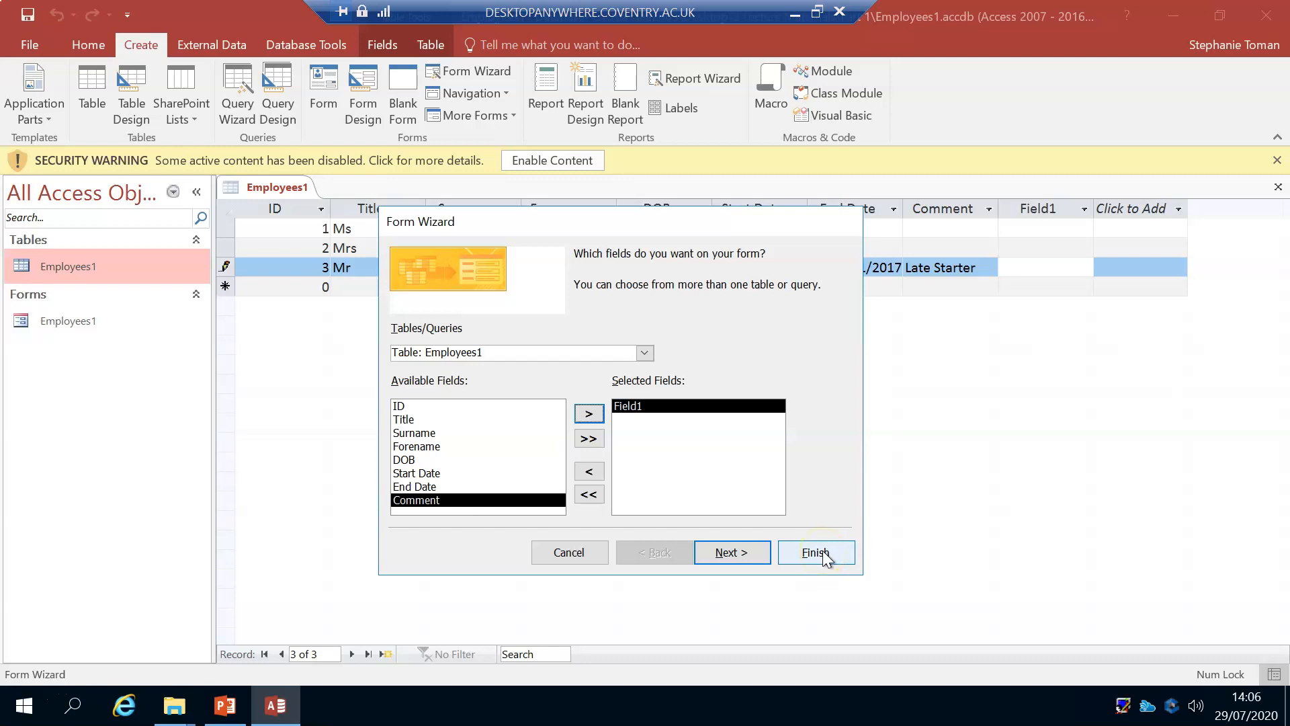
Step: Include all Employees1 fields in the new form except Field1 and ID
left_click(589, 438)
left_click(777, 427)
left_click(629, 406)
left_click(585, 474)
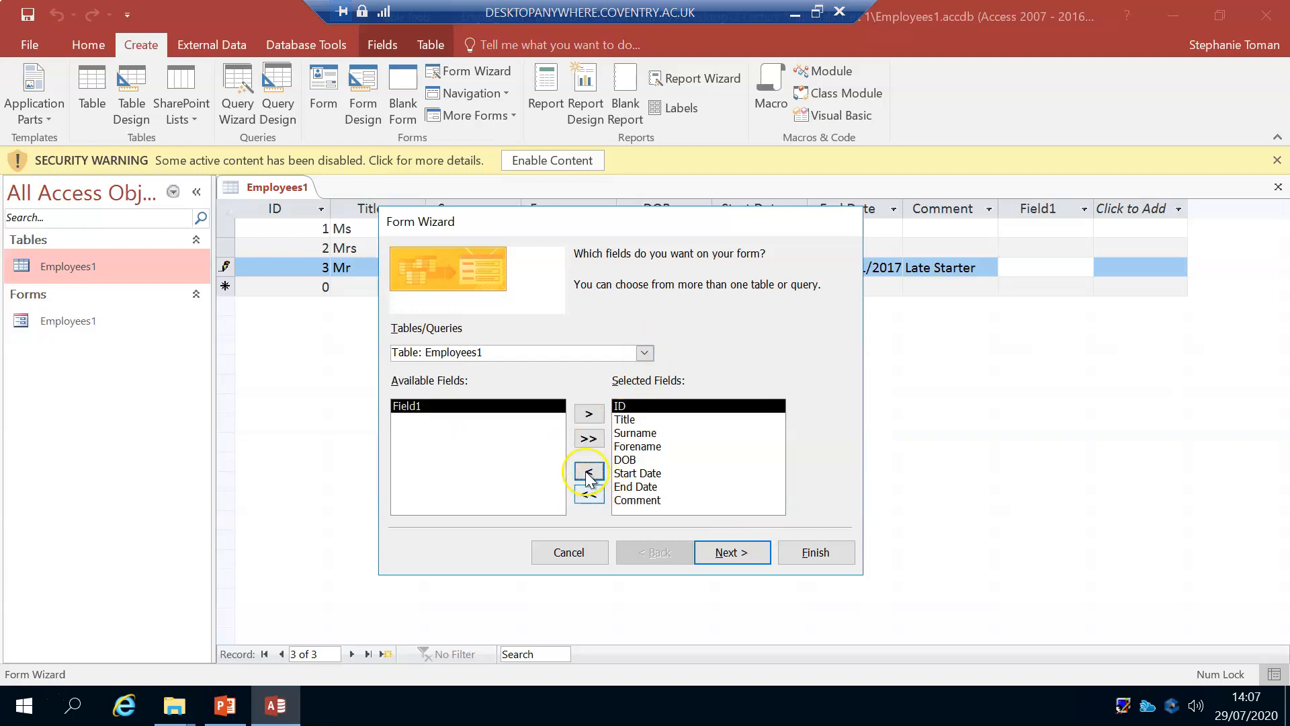
left_click(587, 473)
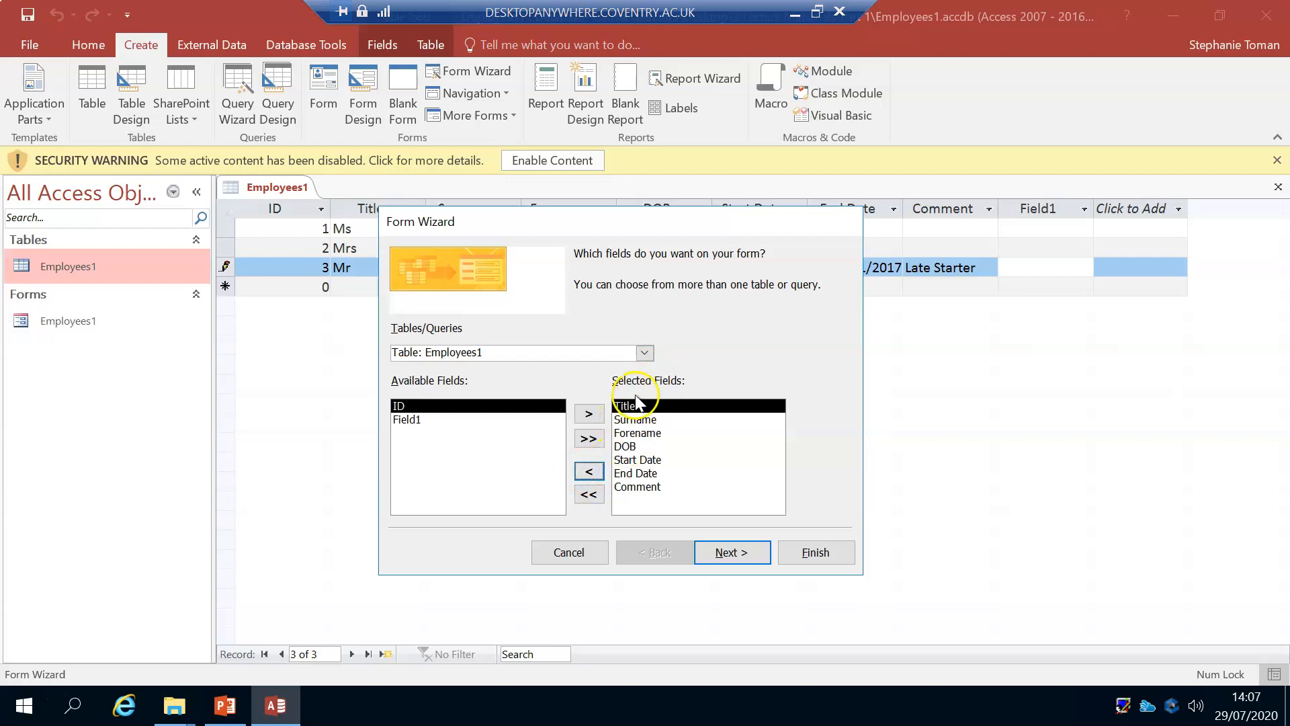
Step: Keep the Columnar layout, title the form Employees Form, and finish the wizard with the form opened for viewing
left_click(725, 555)
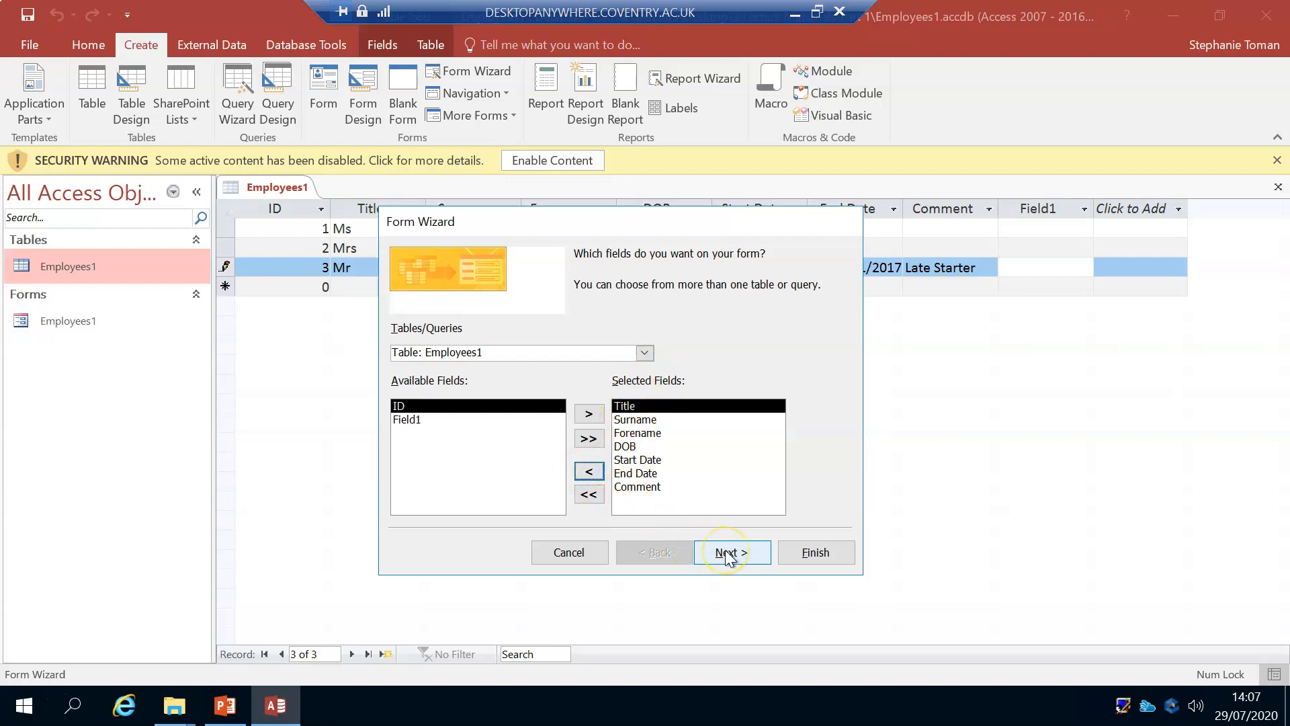
left_click(749, 555)
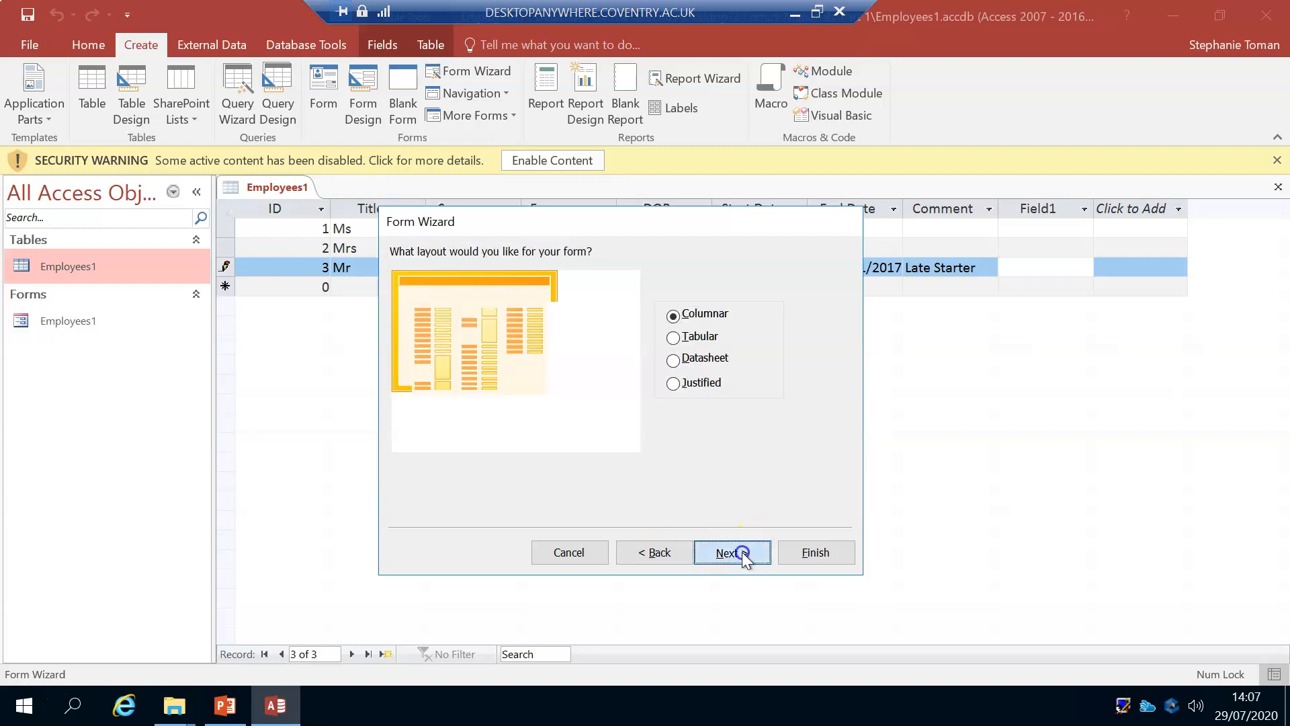
left_click(611, 278)
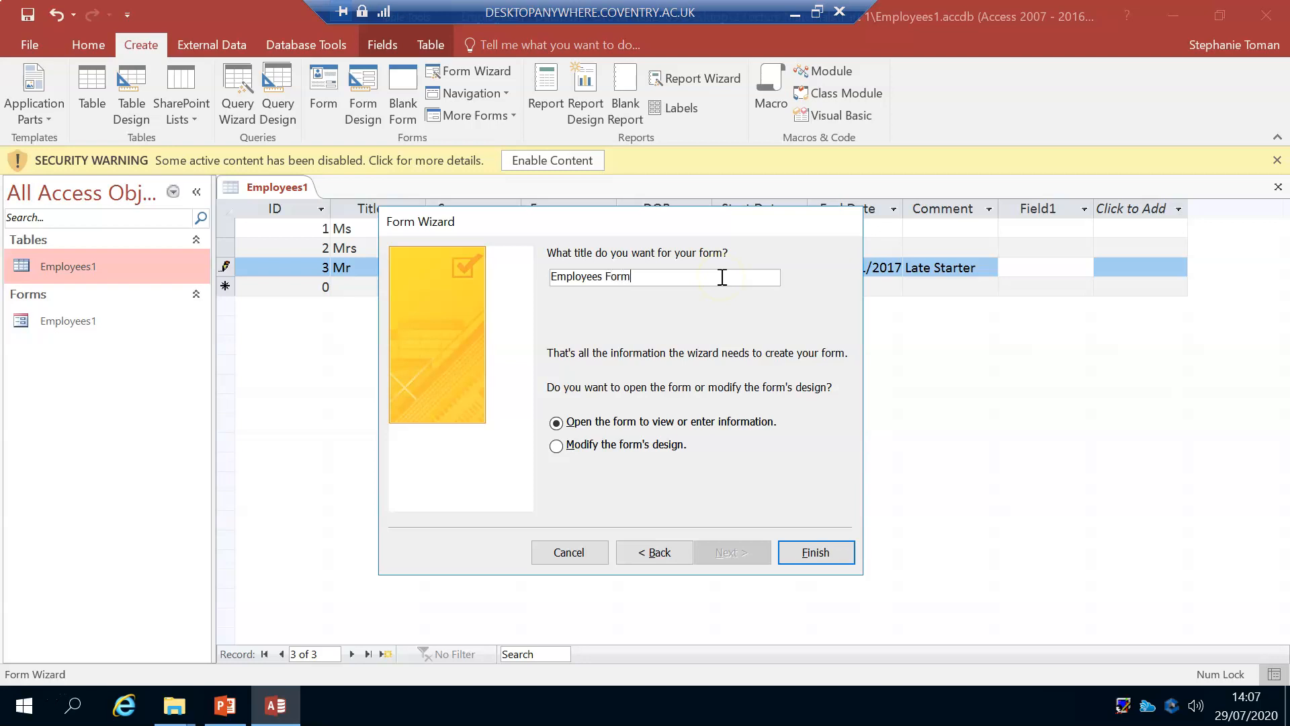
left_click(813, 553)
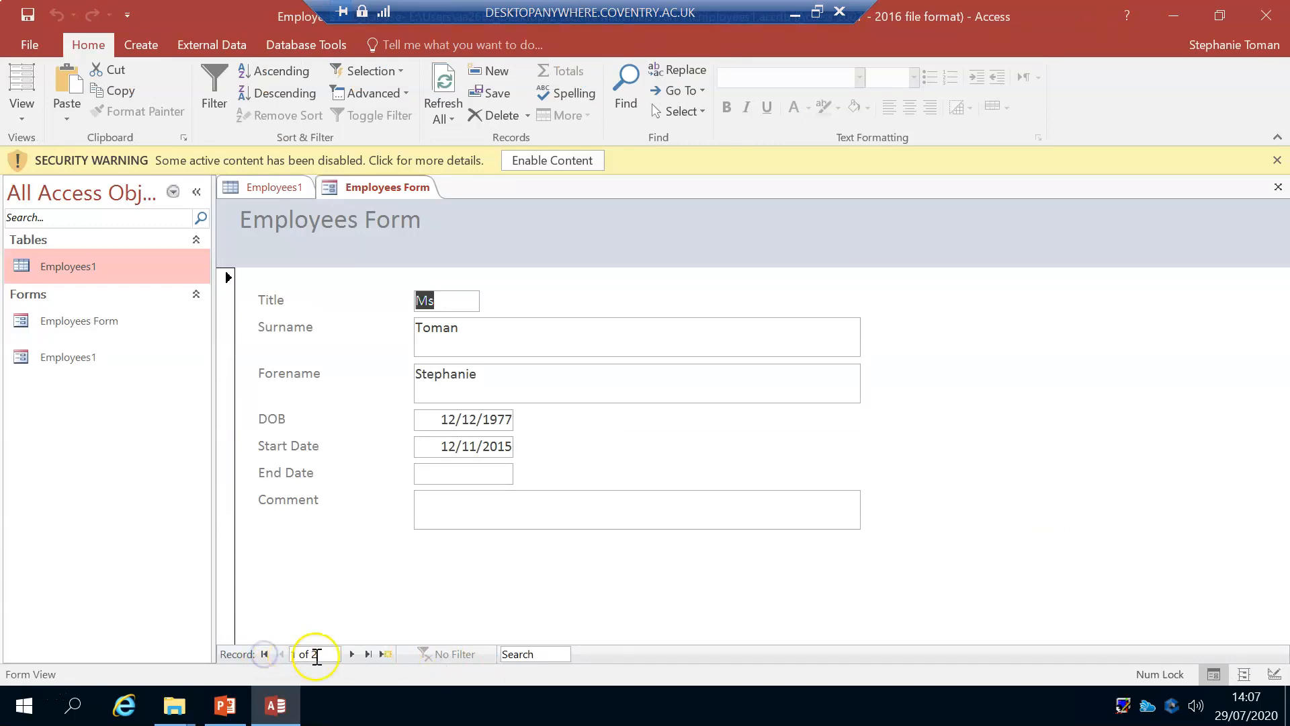
Step: Step through the records in Employees Form and close the form
left_click(352, 654)
left_click(352, 654)
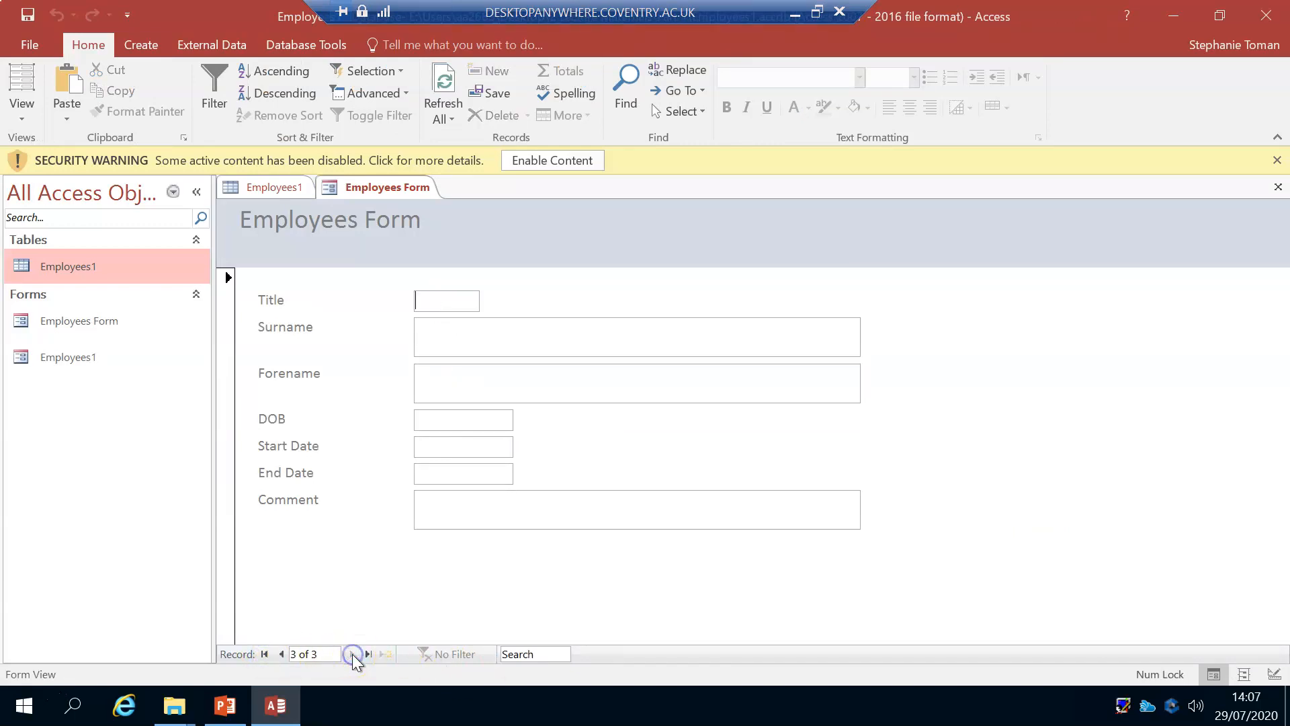
left_click(282, 654)
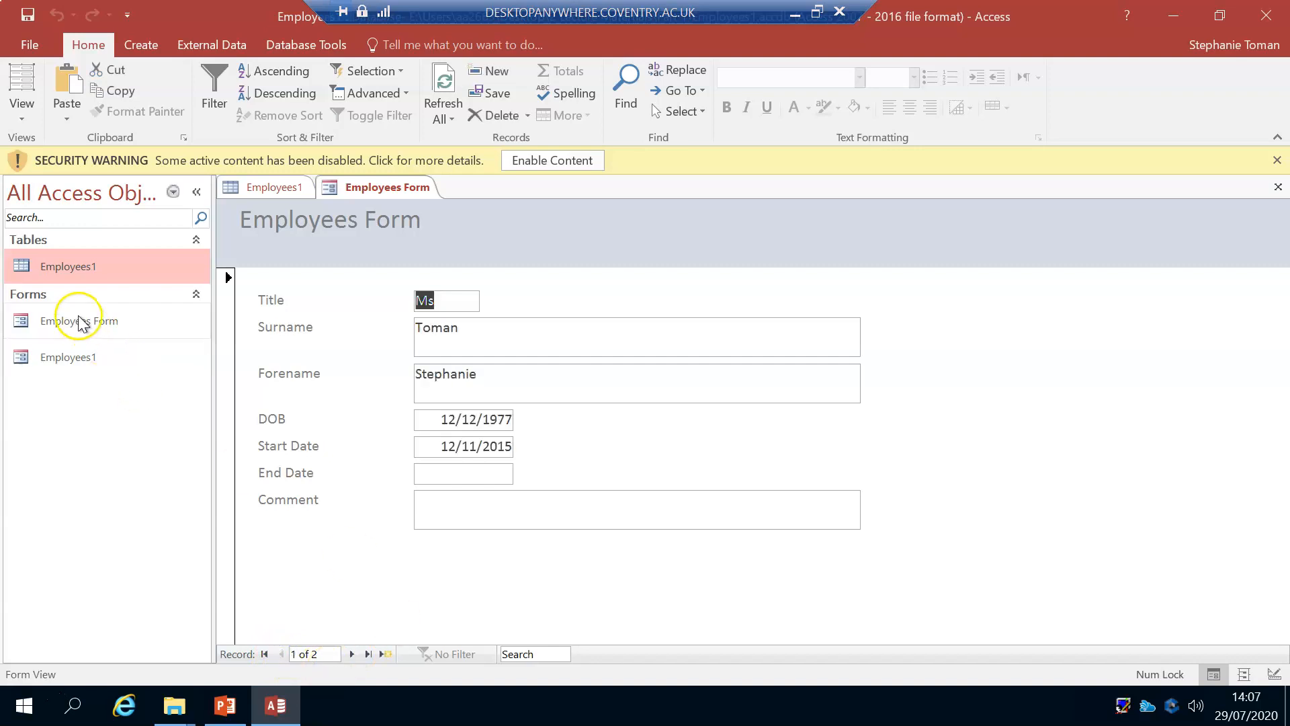
right_click(399, 188)
left_click(453, 228)
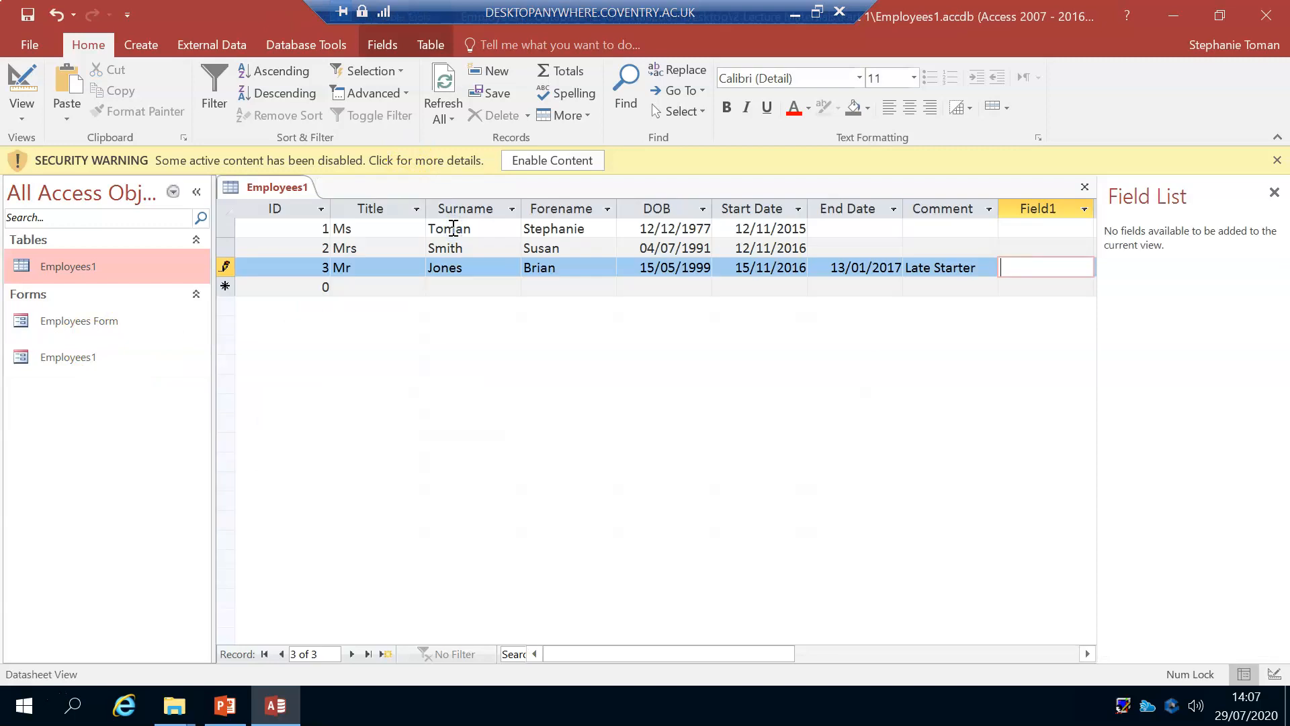
Step: Delete the Employees1 form from the database
left_click(74, 358)
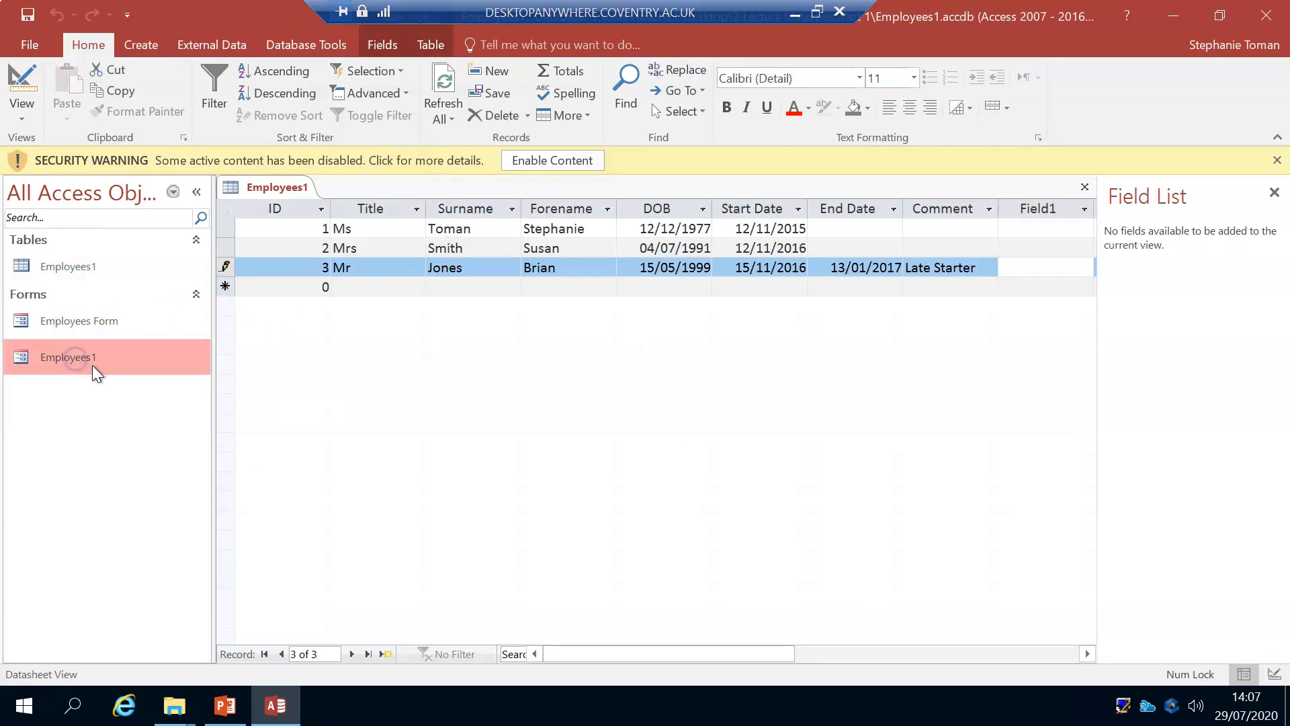
left_click(85, 322)
left_click(86, 354)
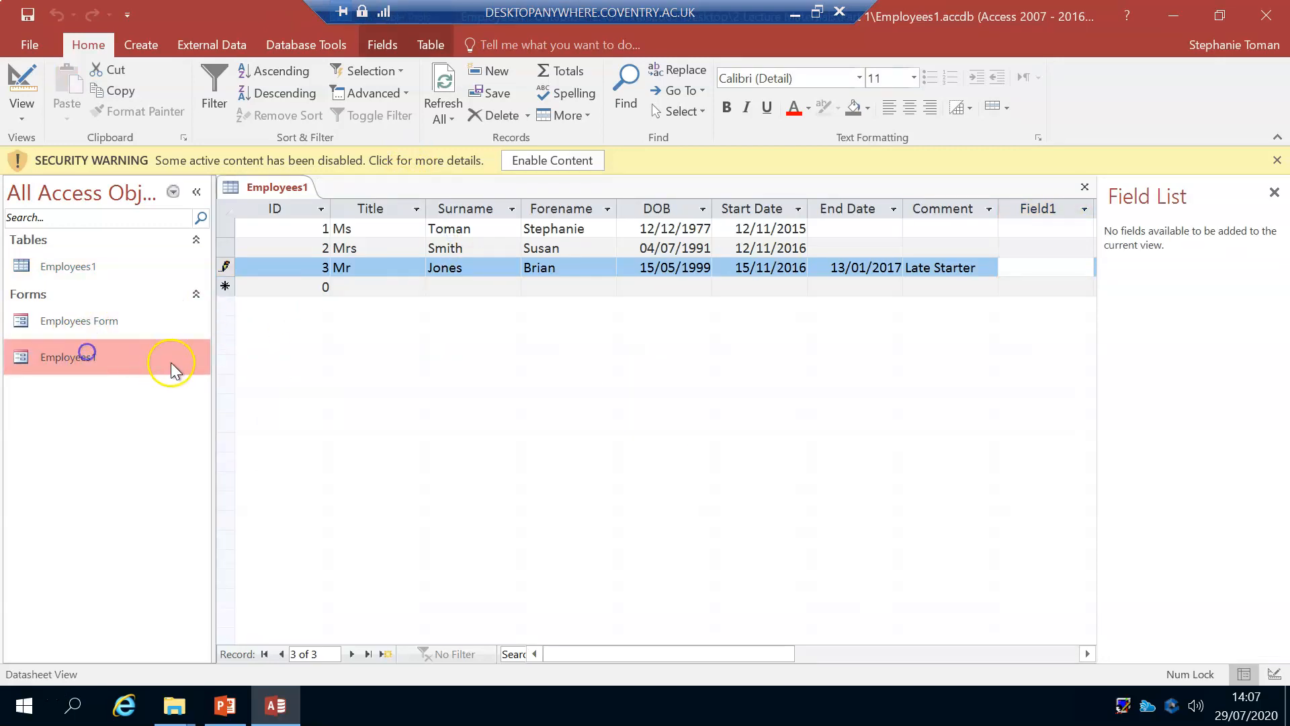
right_click(124, 356)
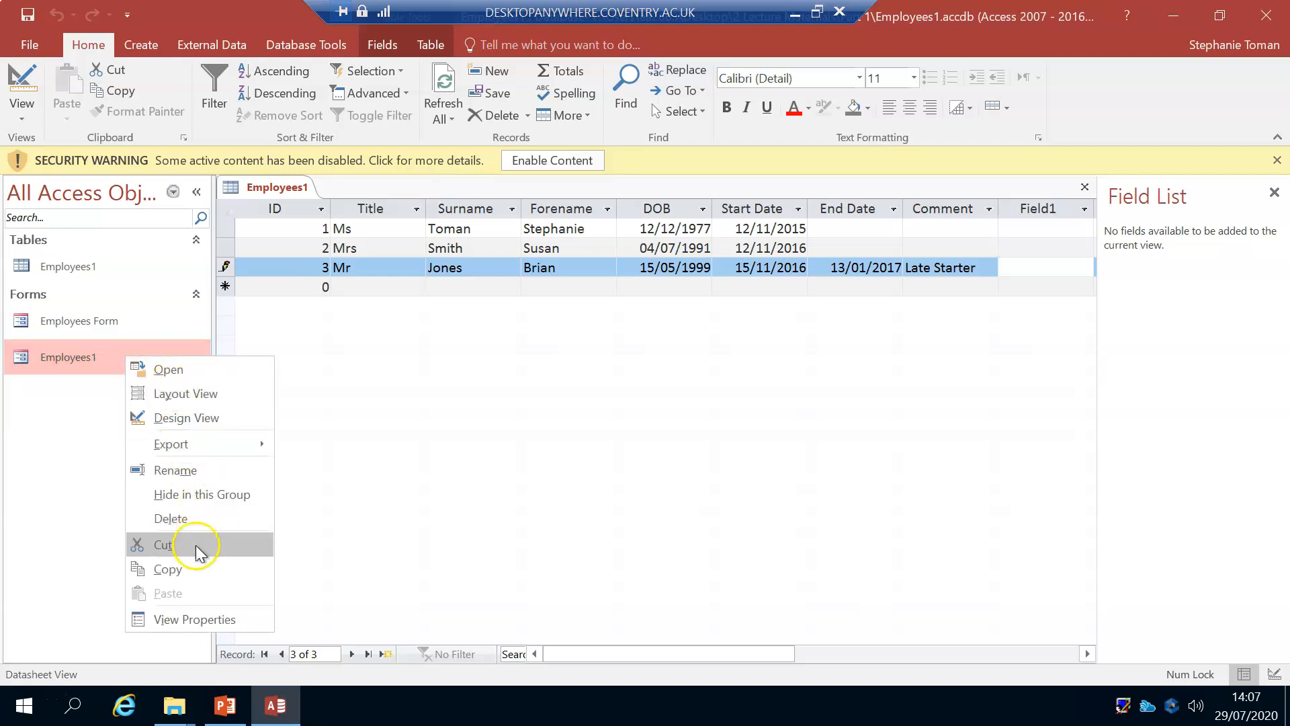
left_click(176, 518)
left_click(615, 416)
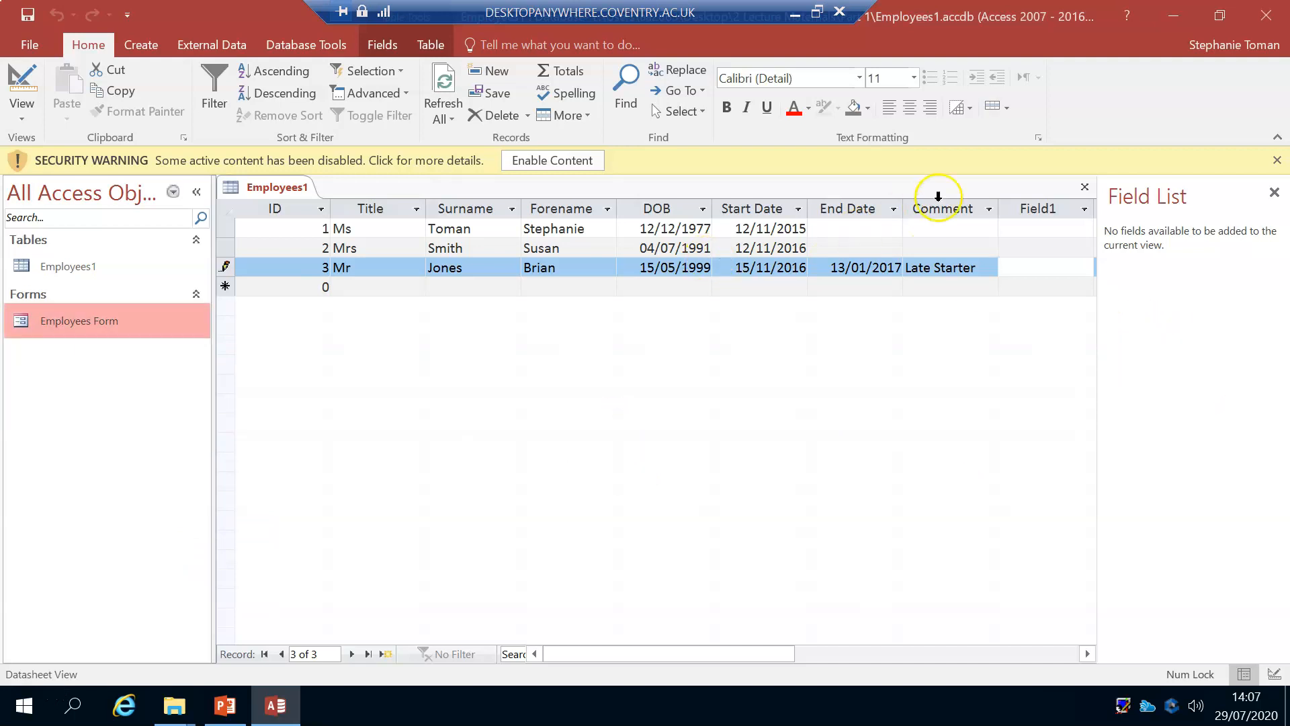
Step: Permanently delete the Field1 field from the Employees1 table
right_click(1054, 200)
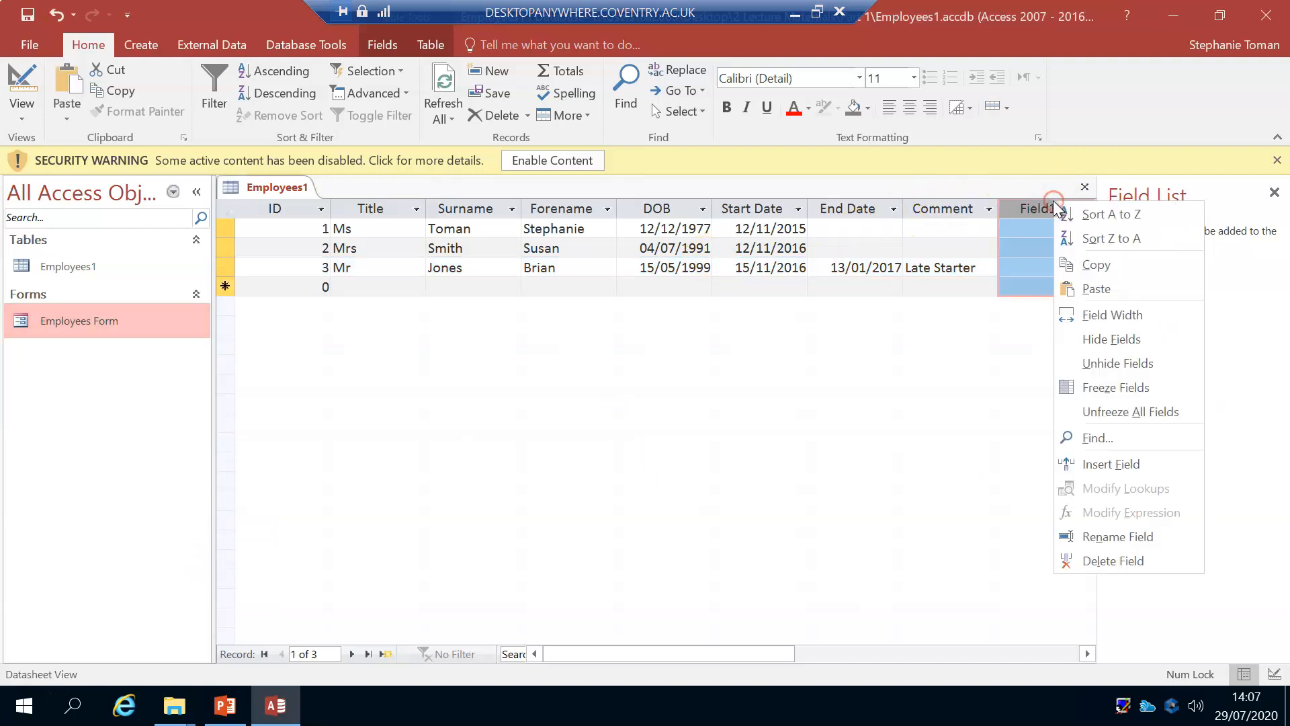
left_click(1136, 563)
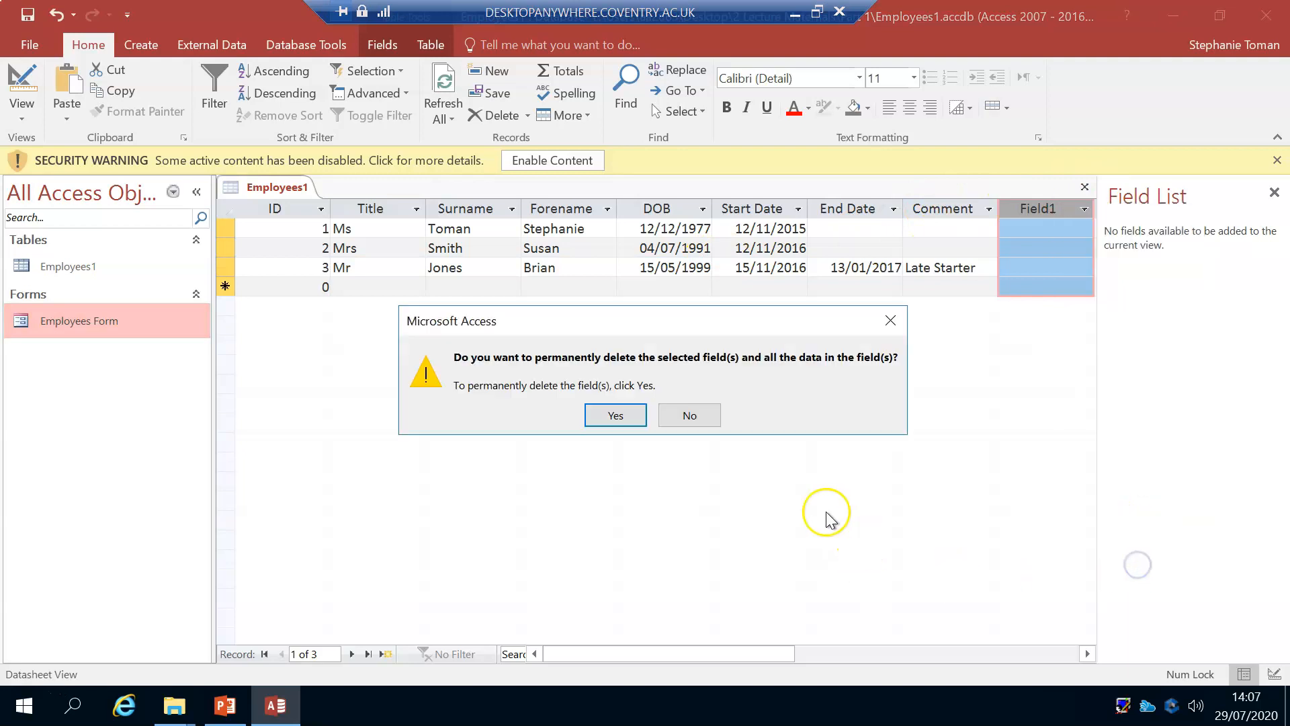
left_click(615, 415)
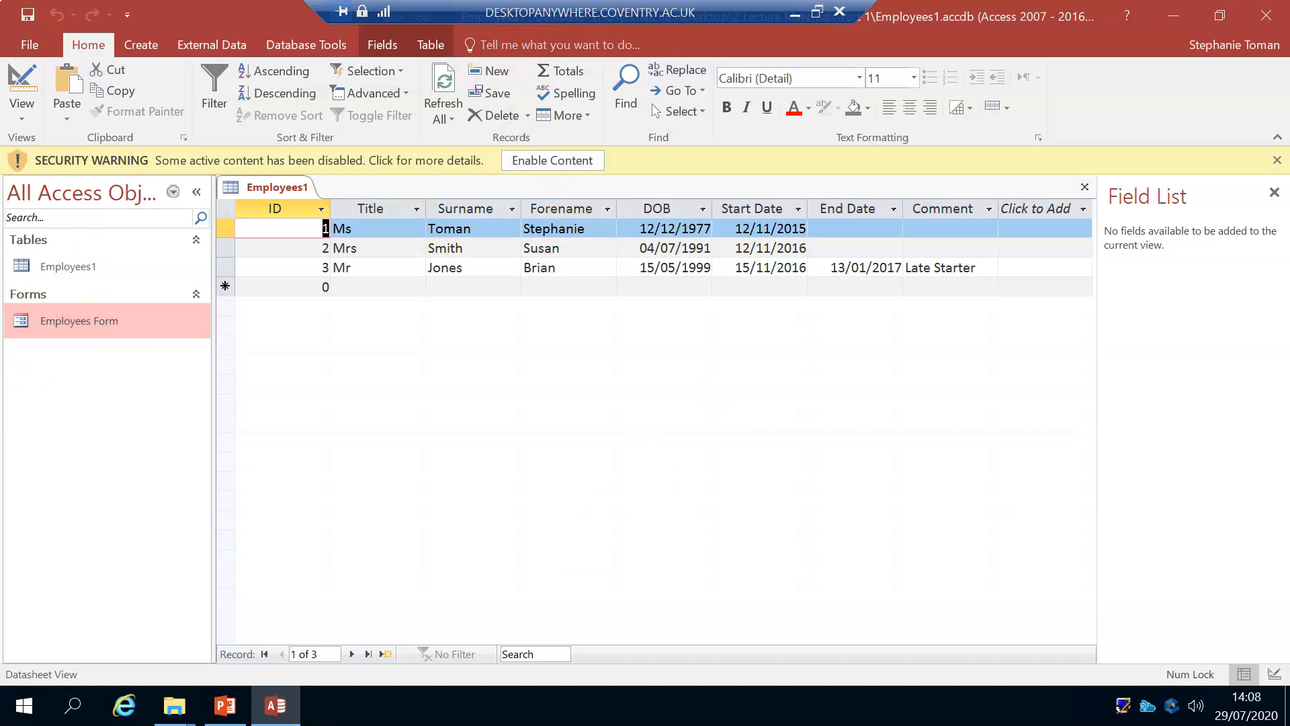
Step: Create a new query in Design view and add the Employees1 table to it
left_click(141, 44)
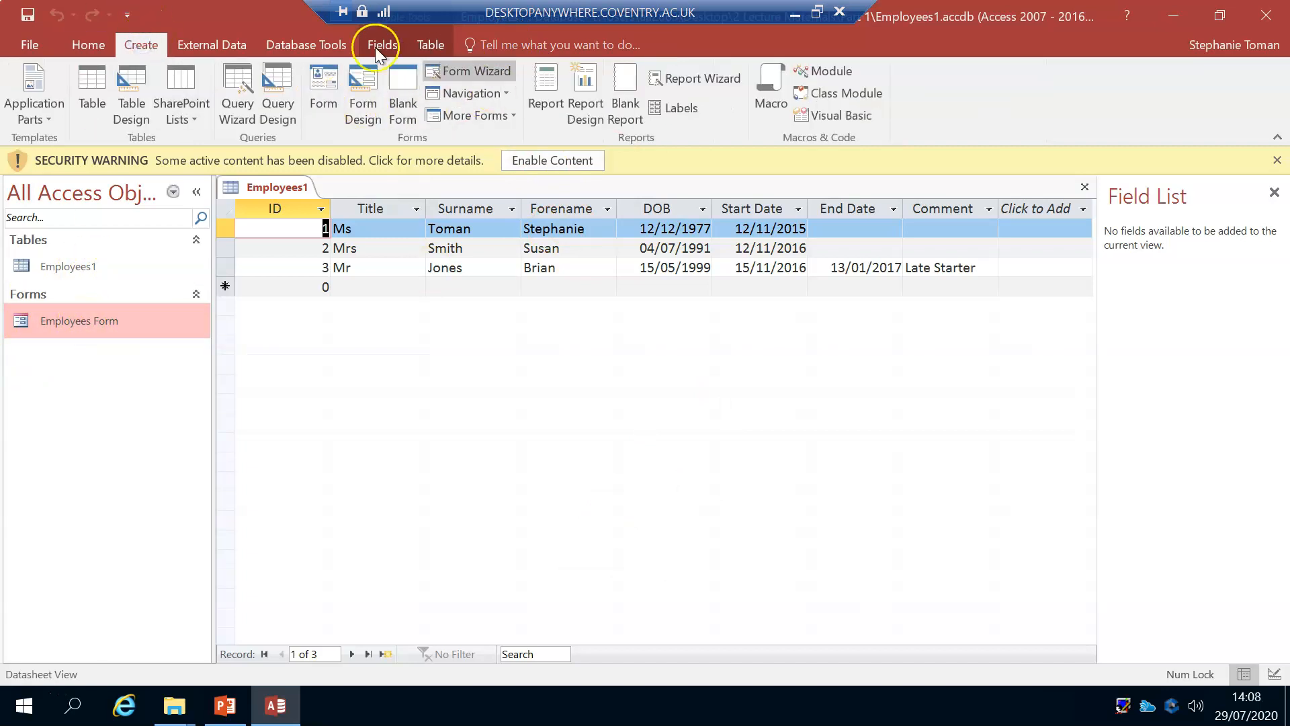
left_click(277, 102)
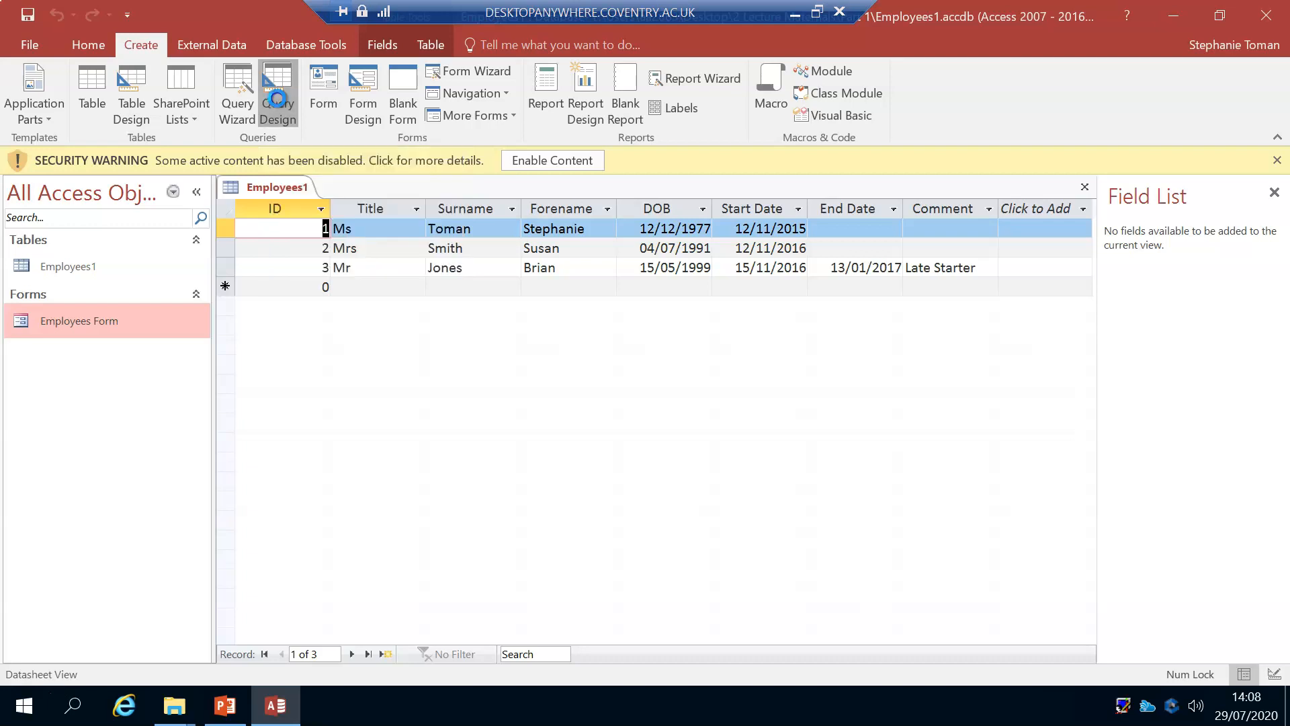
left_click_drag(615, 196, 828, 63)
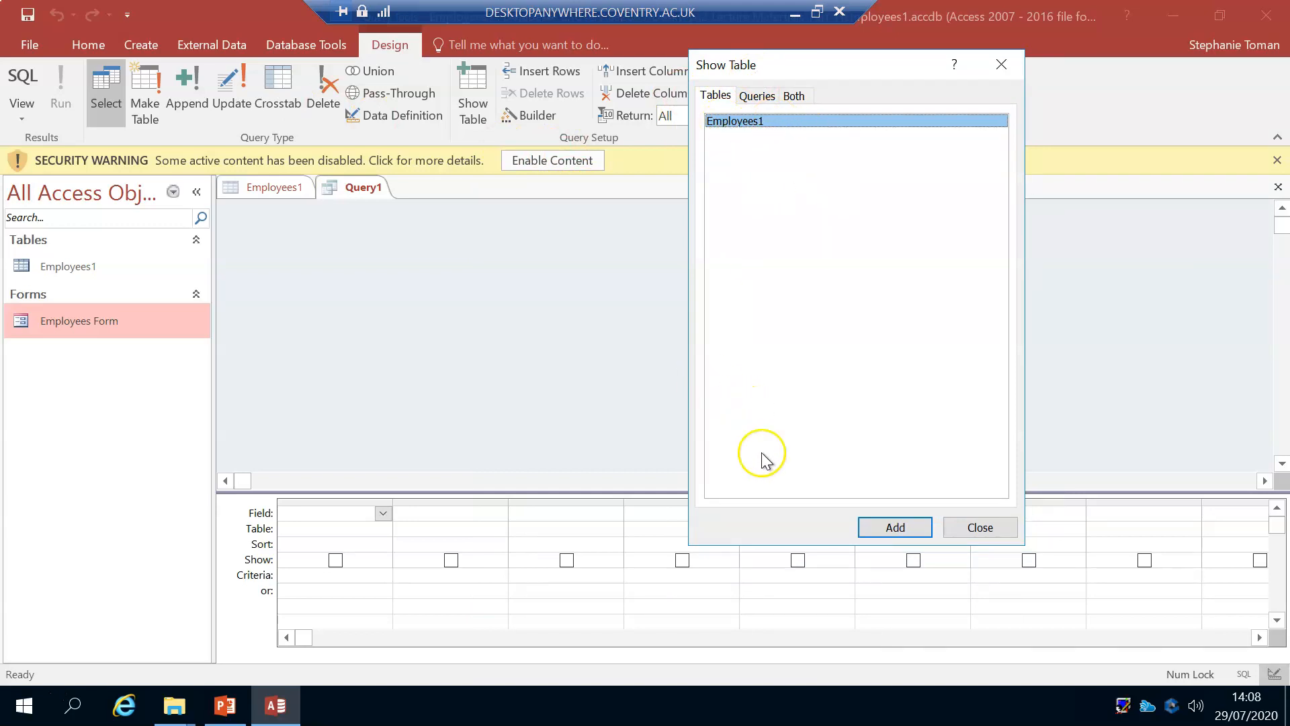
left_click(794, 96)
left_click(758, 97)
left_click(724, 95)
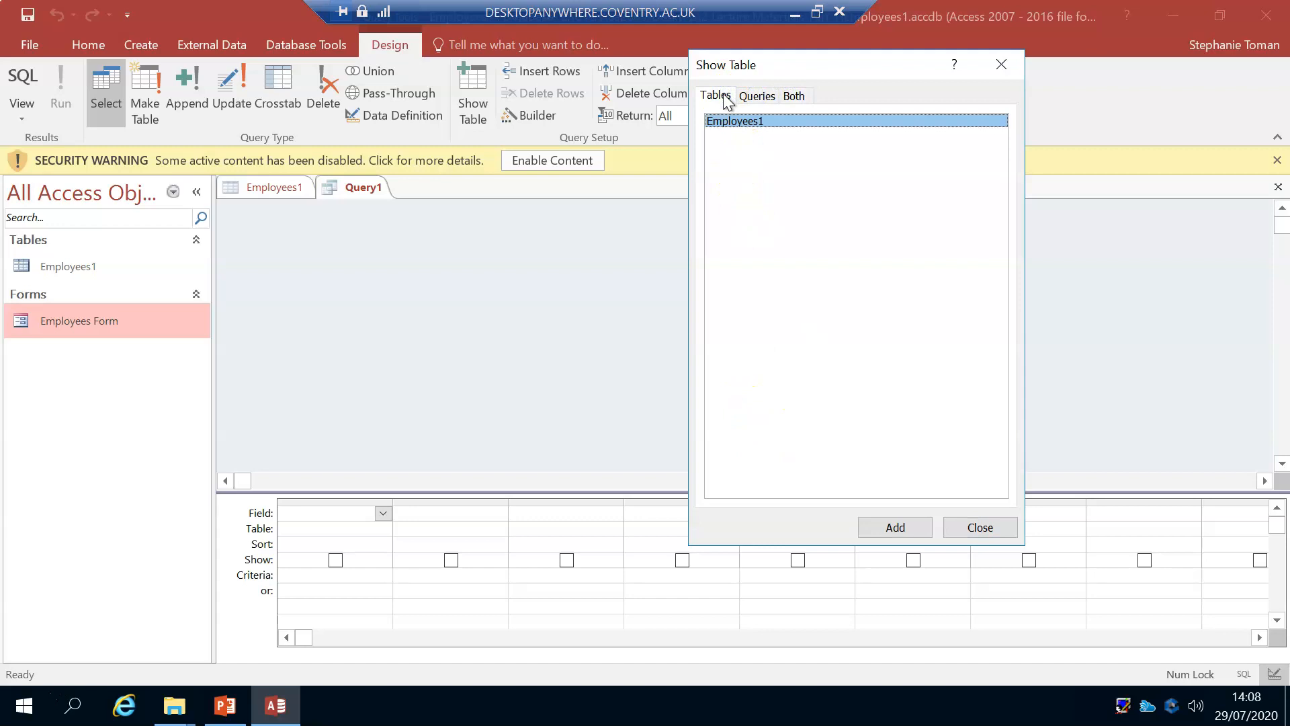
left_click(895, 528)
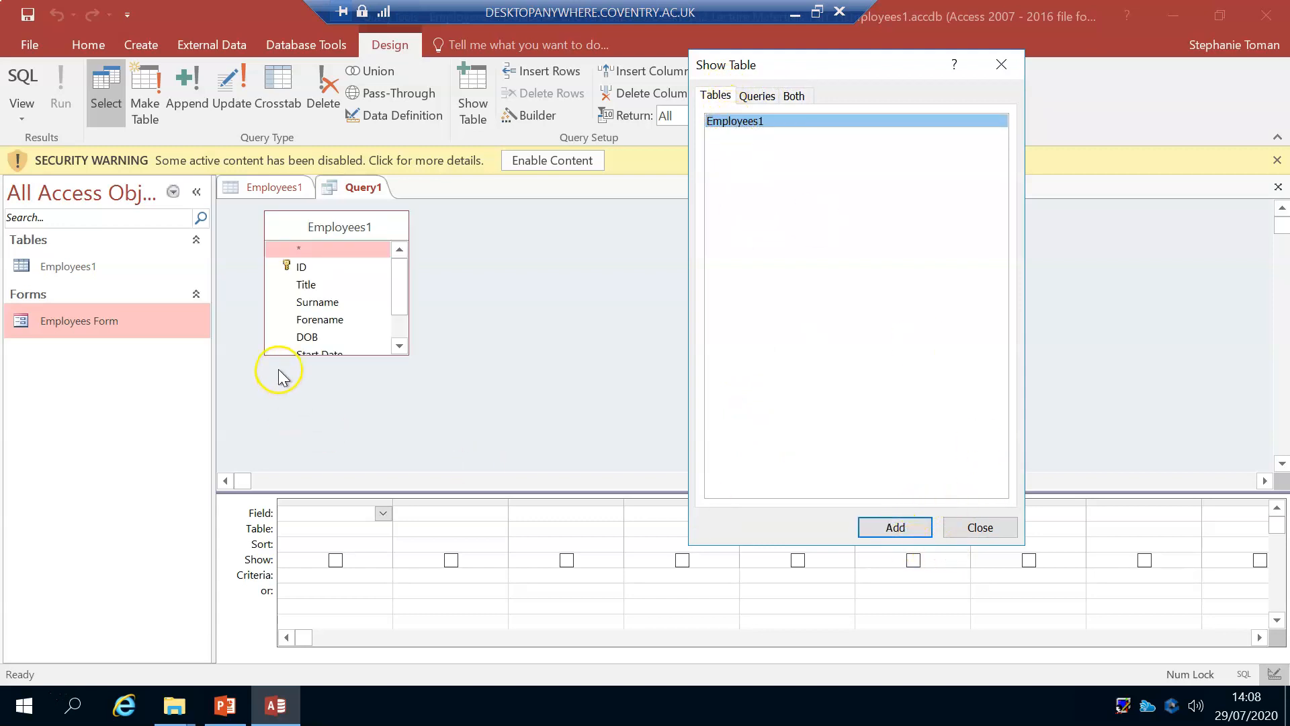
left_click(978, 527)
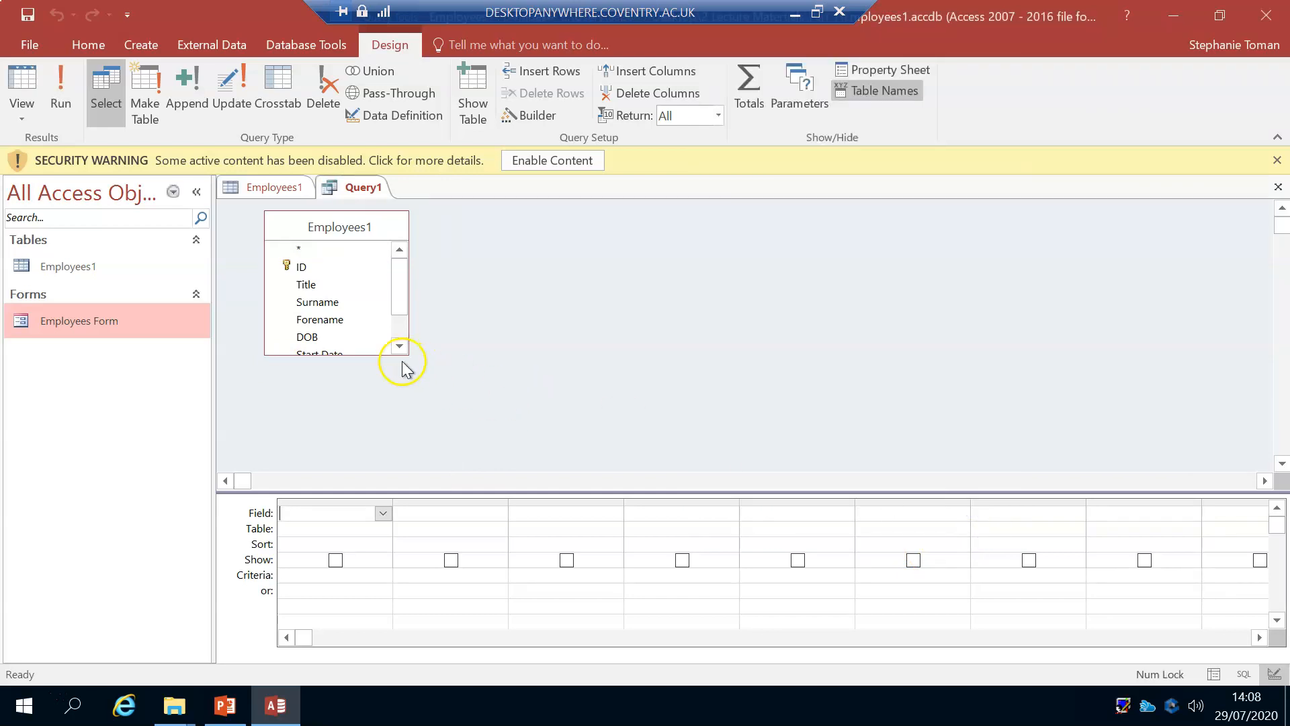
Step: Enlarge the Employees1 field list and the query grid, and add the ID, Surname, Forename, DOB and Start Date fields
left_click_drag(407, 352, 440, 420)
left_click_drag(576, 491, 578, 444)
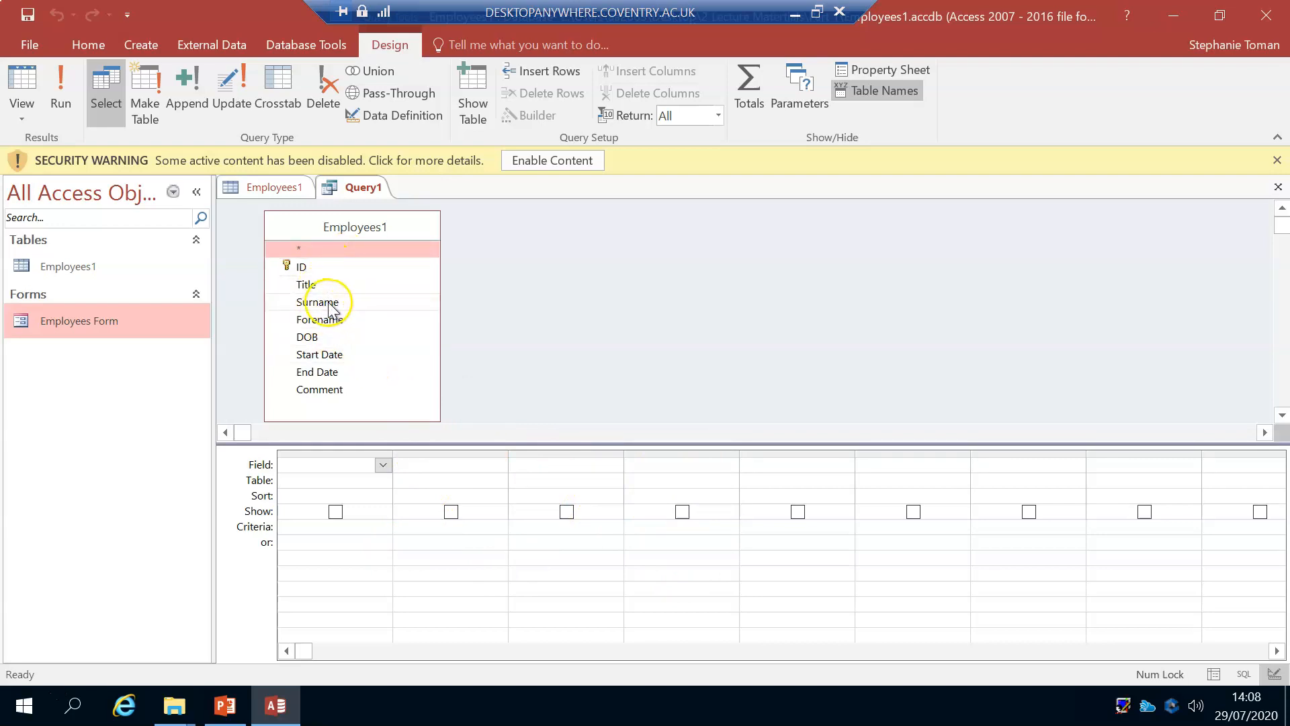
double_click(309, 266)
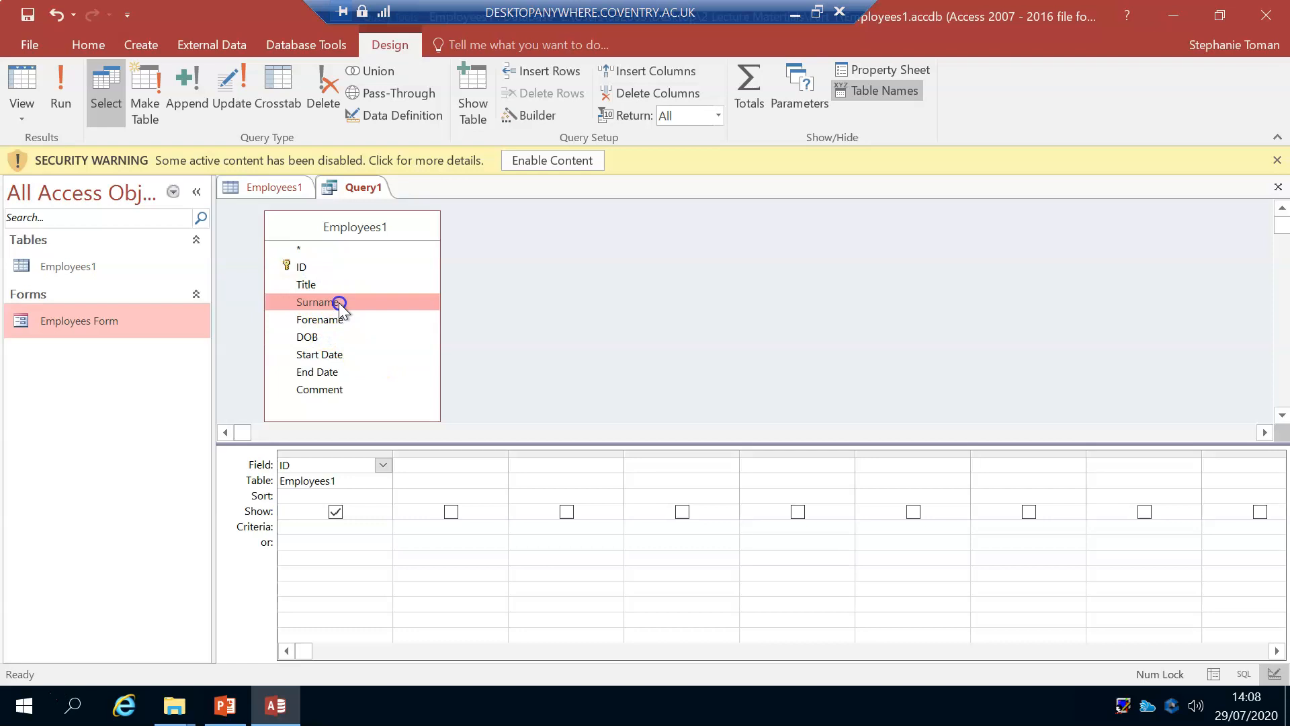
double_click(340, 304)
double_click(336, 320)
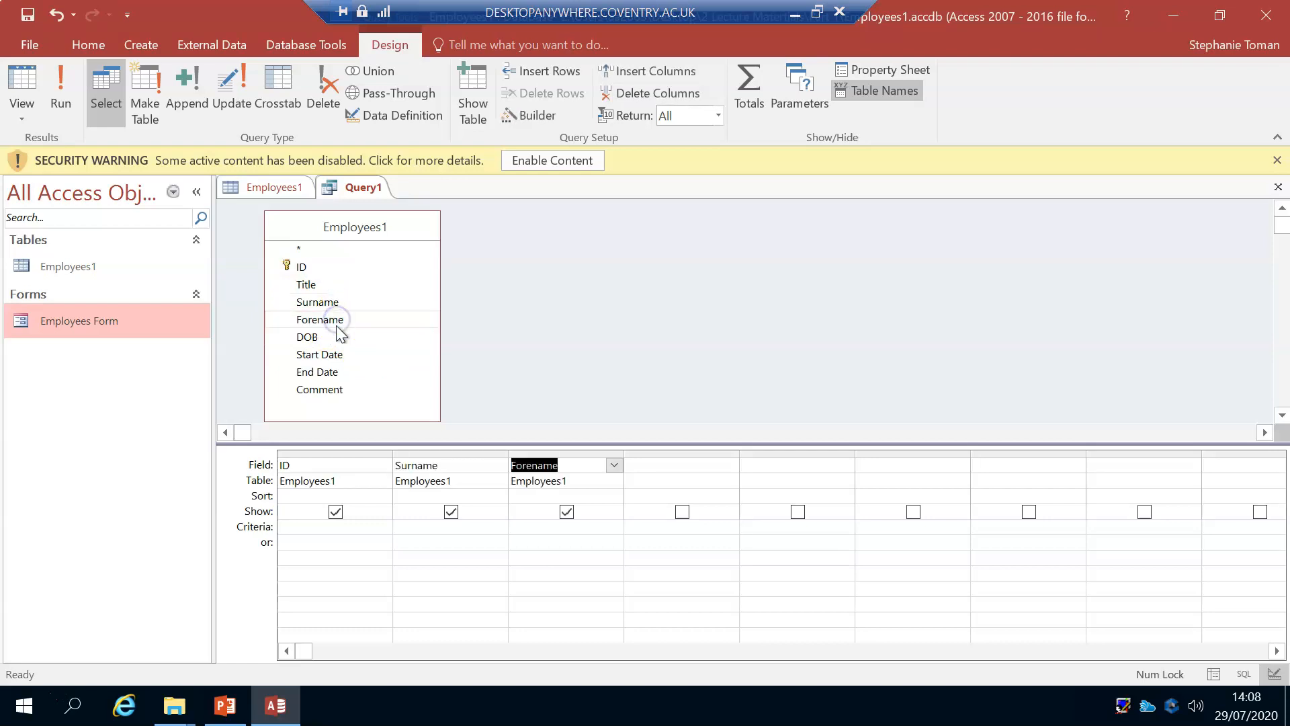
double_click(336, 337)
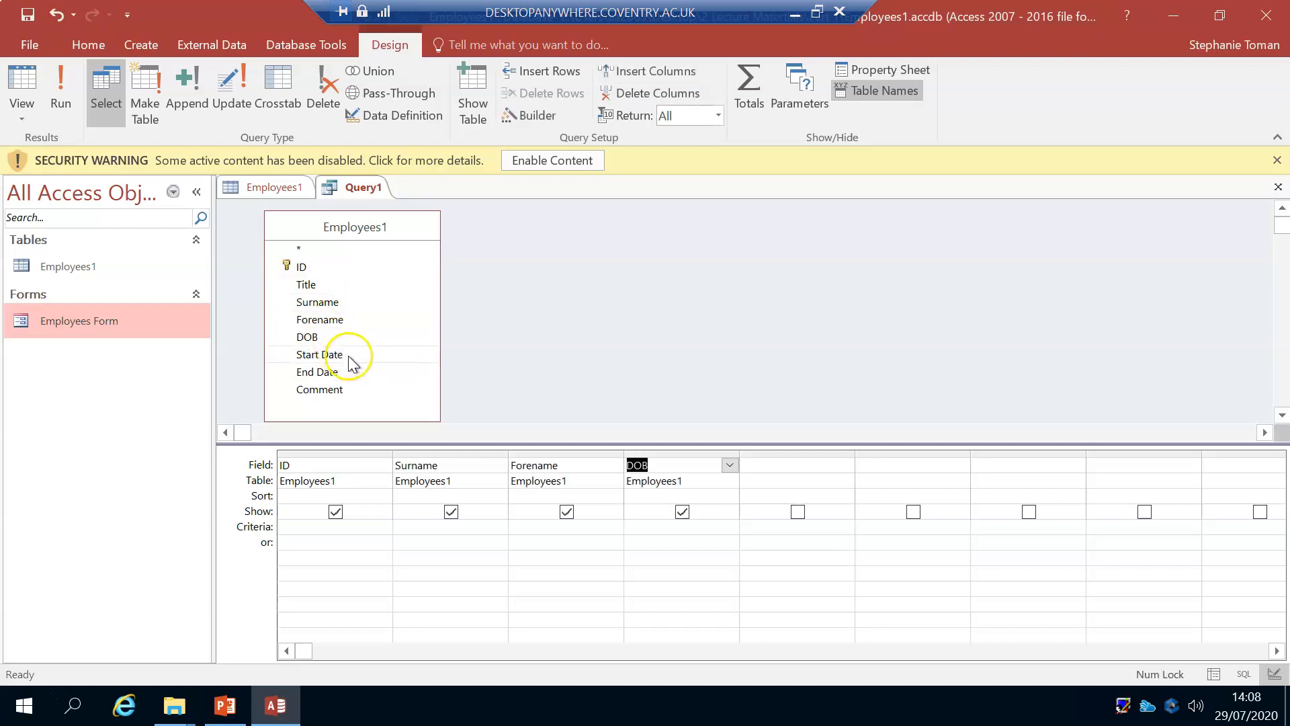
double_click(348, 355)
left_click(751, 526)
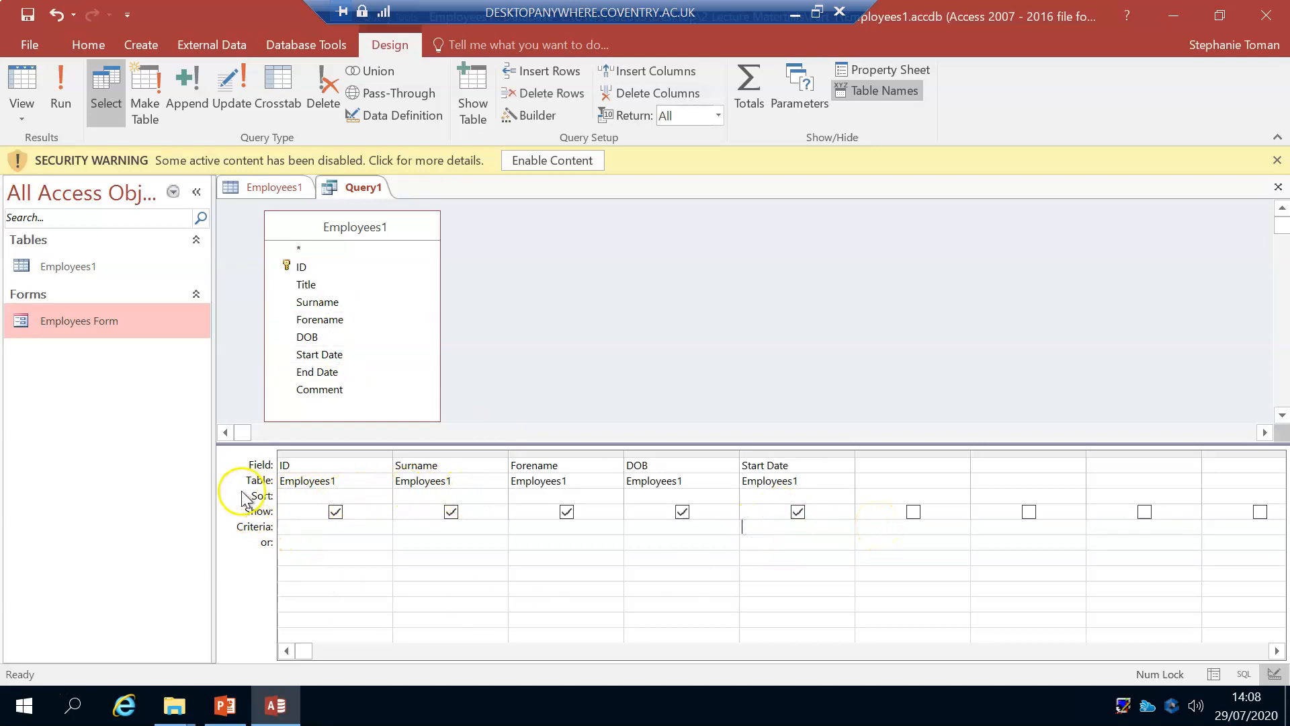
left_click(368, 501)
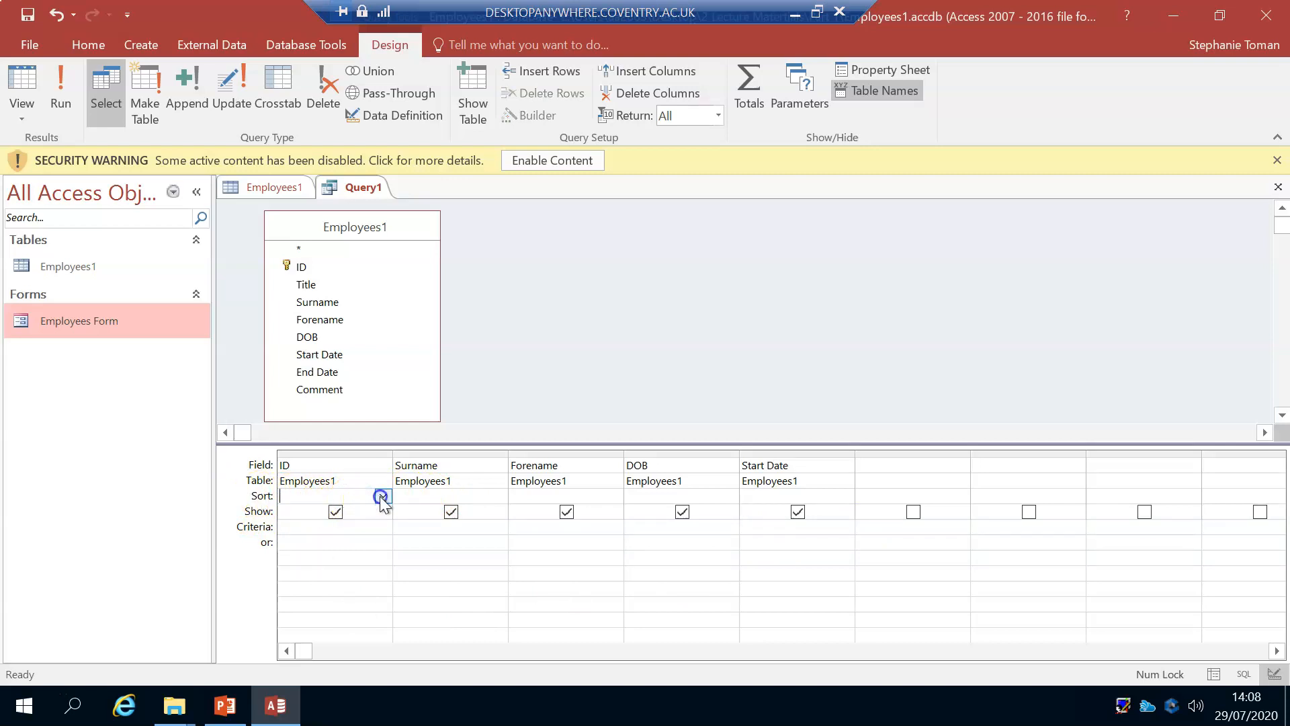
left_click(381, 498)
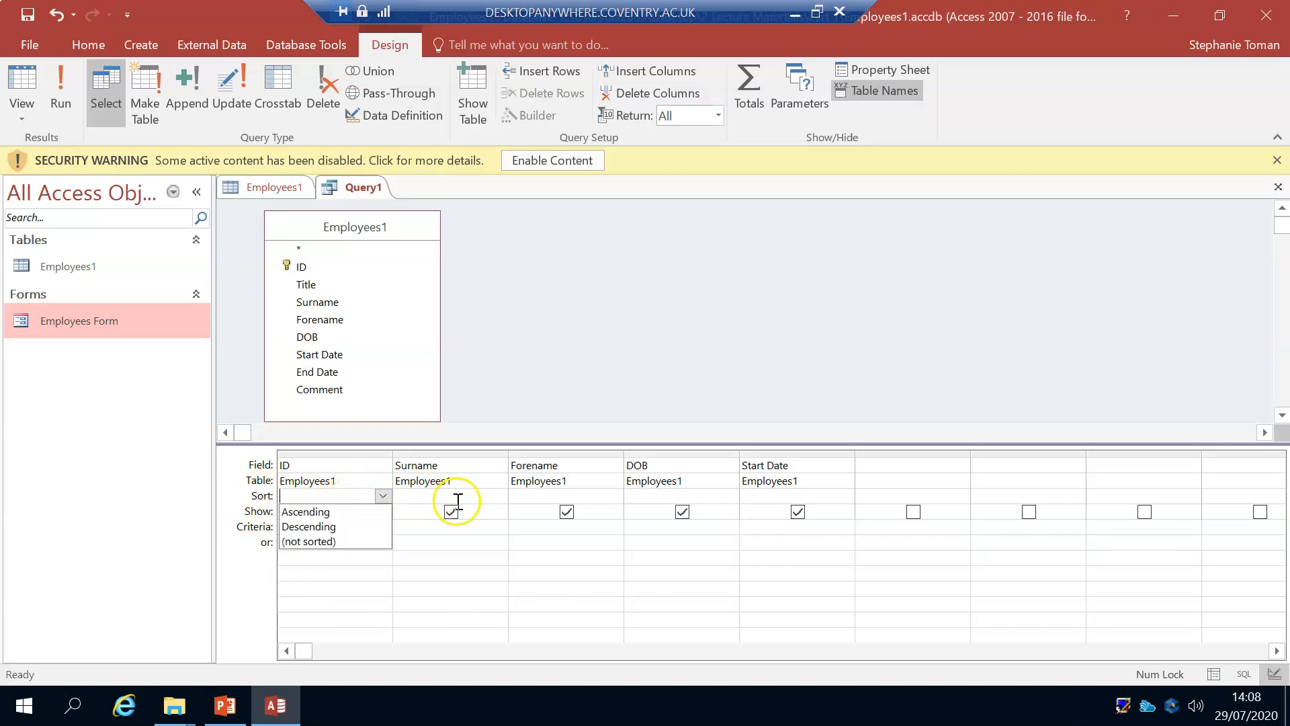
left_click(497, 499)
left_click(496, 497)
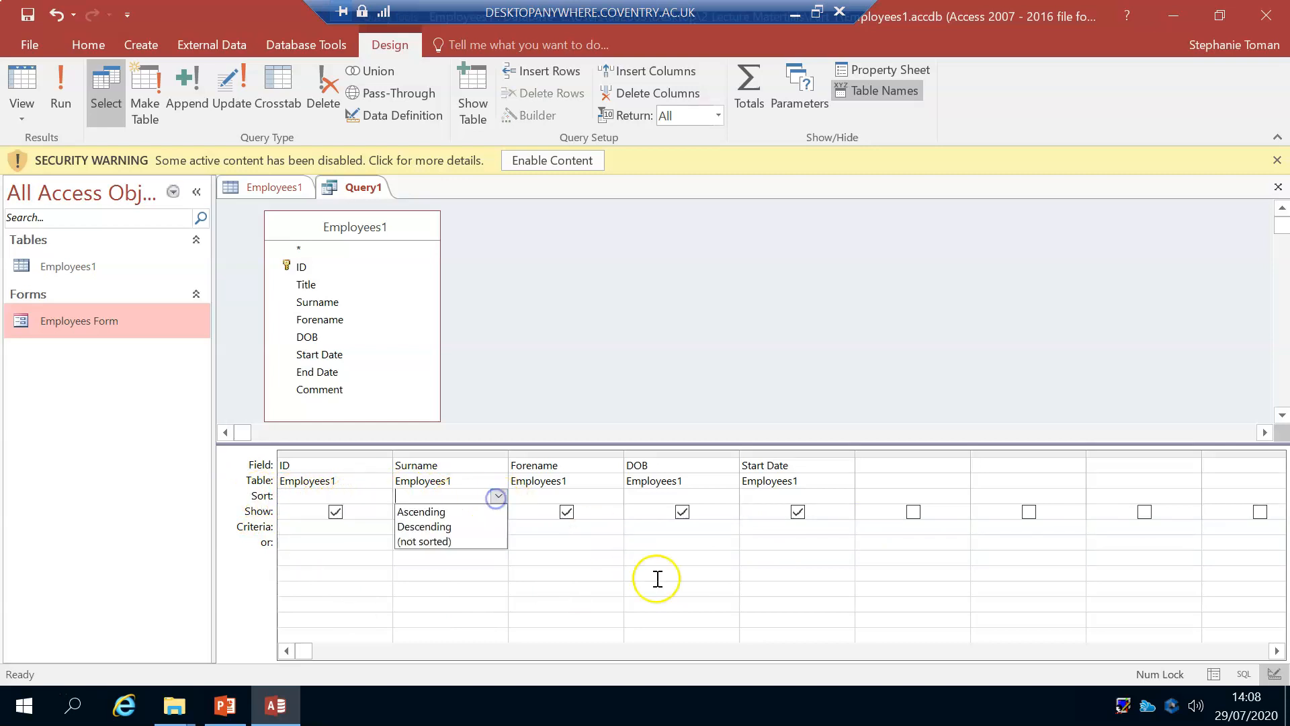
left_click(283, 527)
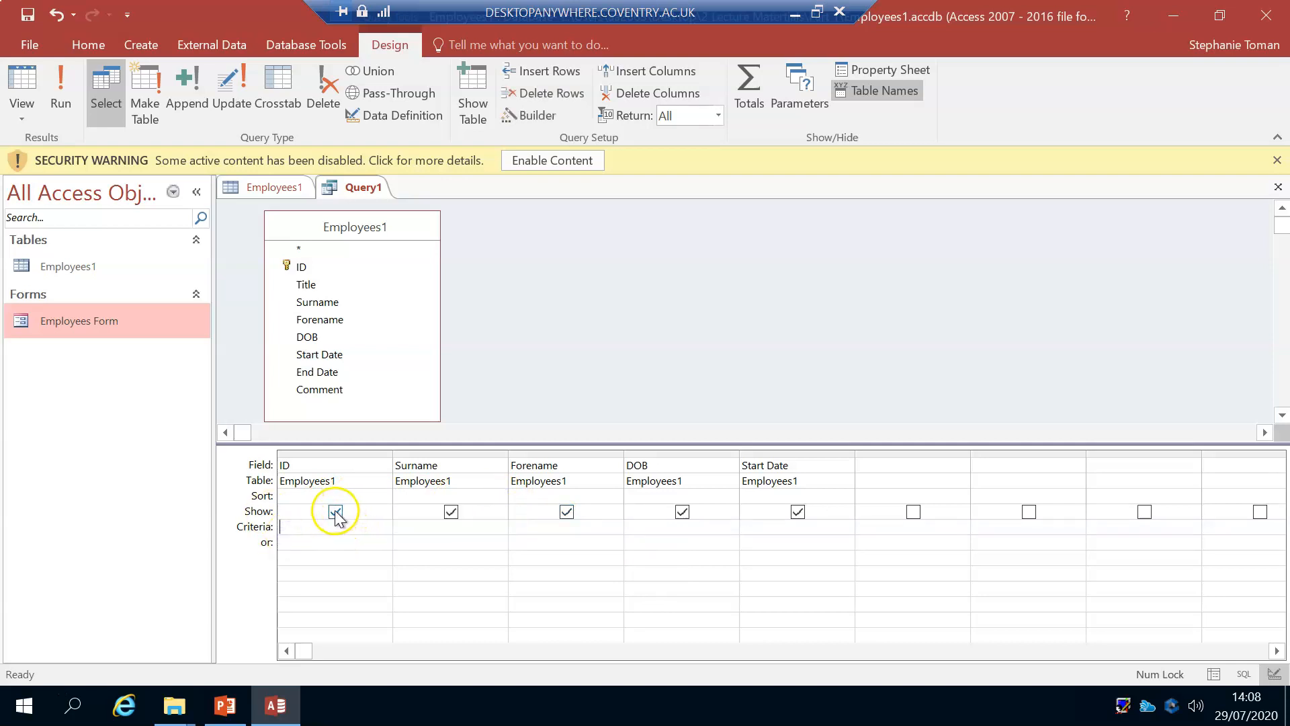
Step: Hide the ID field from the query output, preview the datasheet and return to Design view
left_click(337, 513)
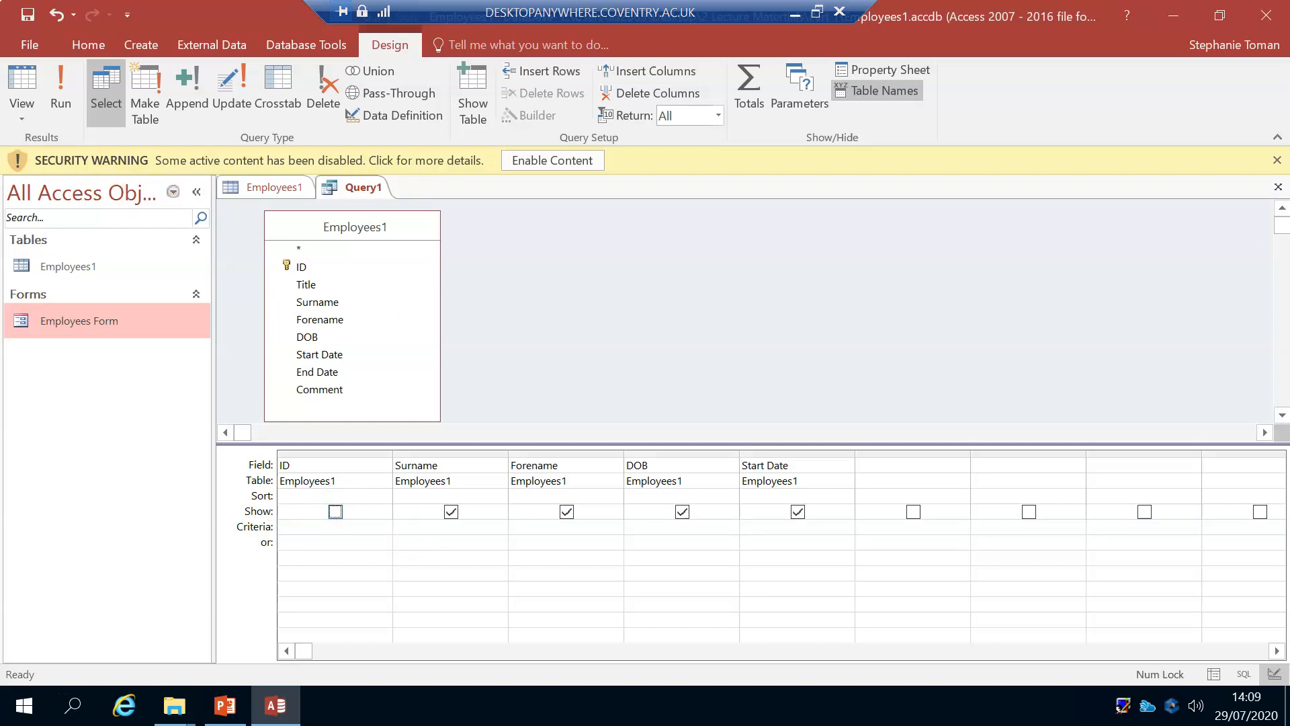
left_click(27, 79)
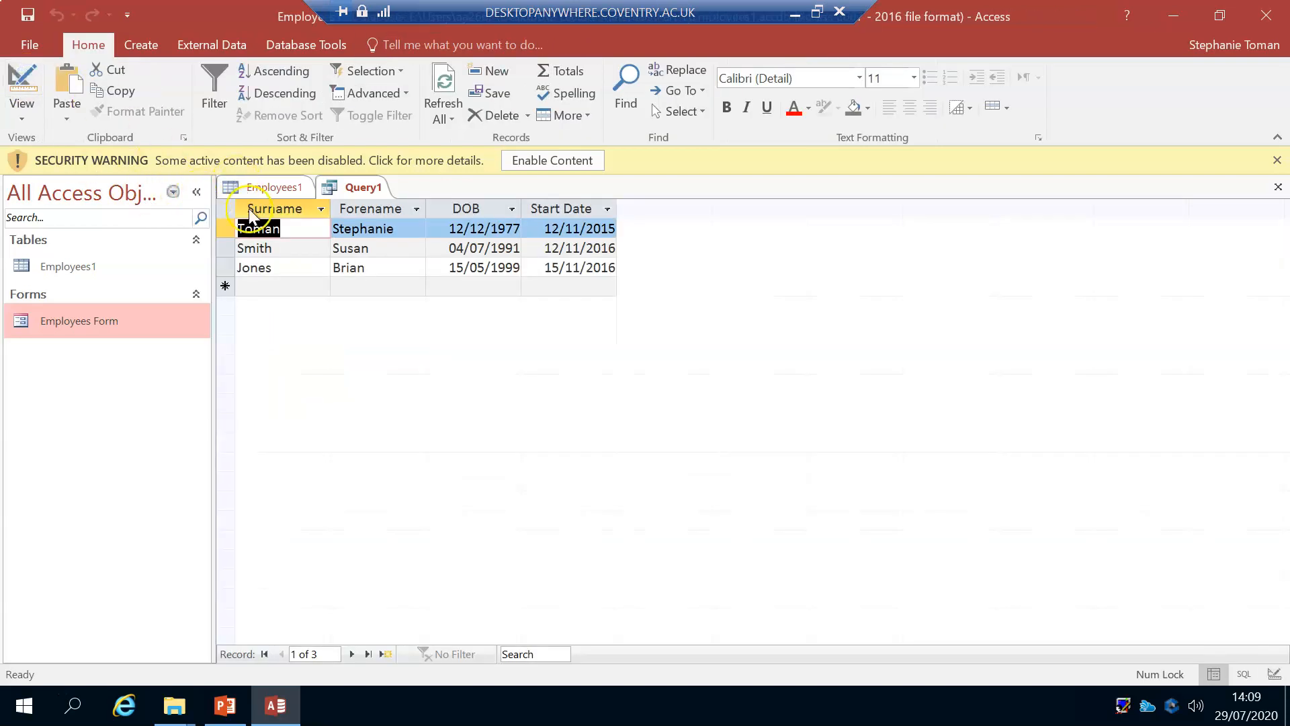
left_click(24, 81)
Step: Show the ID field in the query output again and check it in Datasheet view before returning to Design view
left_click(335, 512)
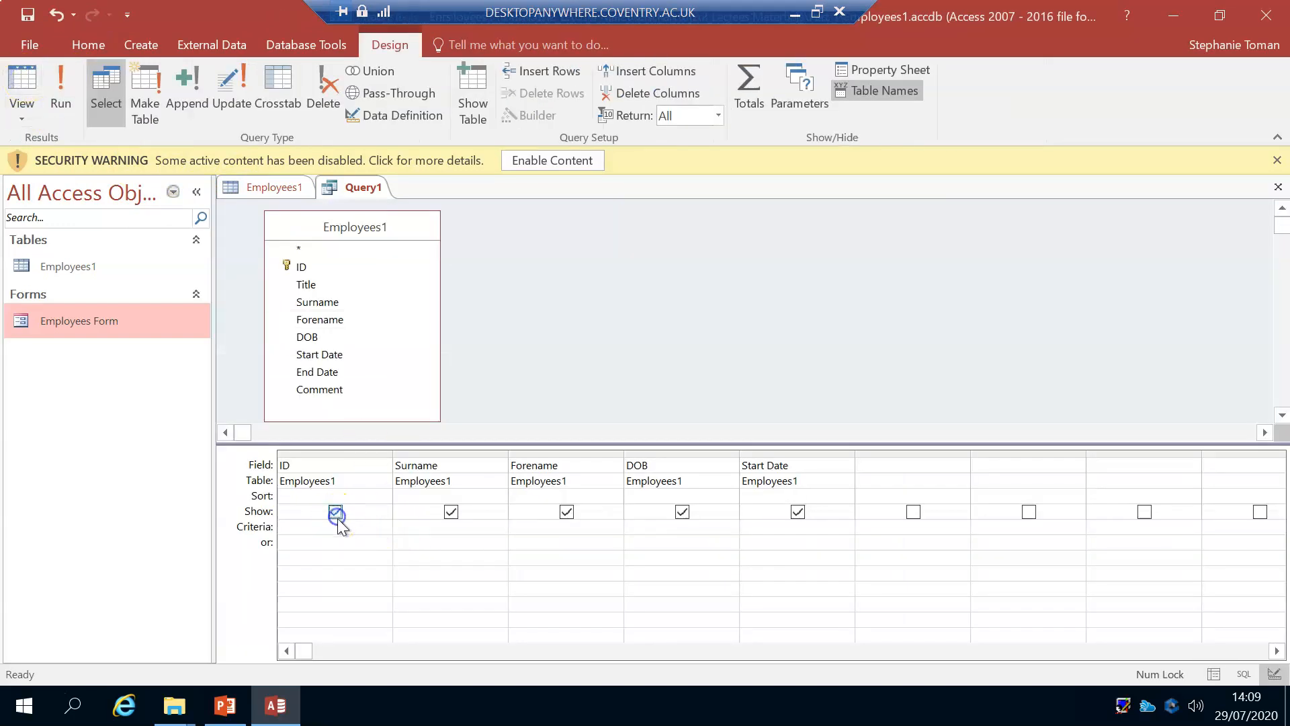
left_click(22, 84)
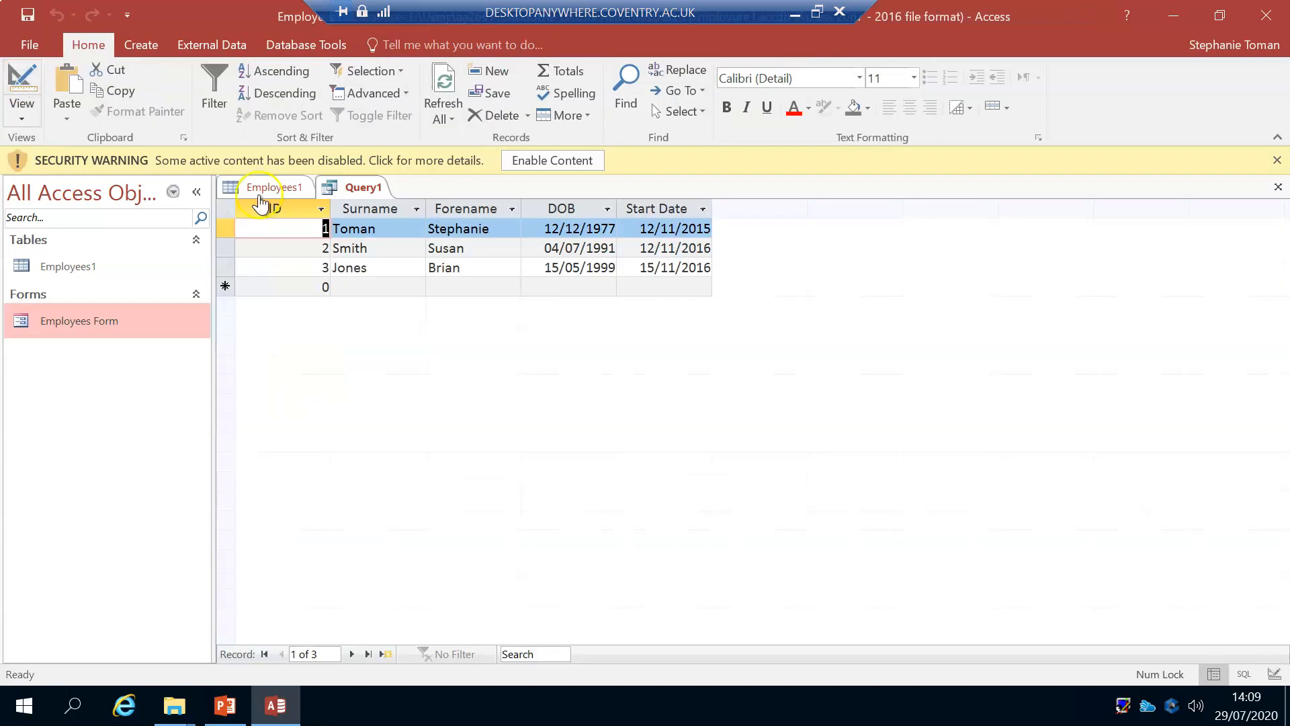
left_click(17, 85)
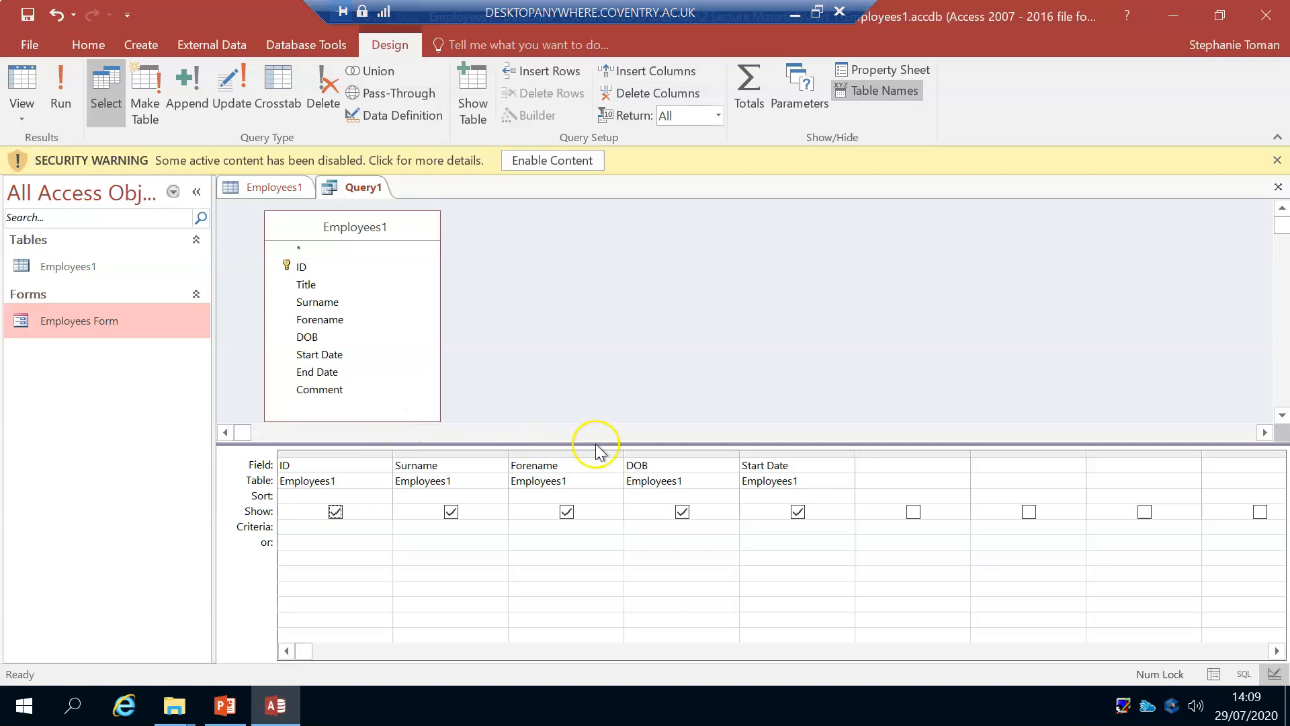
Step: Set the Start Date criterion to 12/11/2016, run the query and return to Design view
left_click(760, 528)
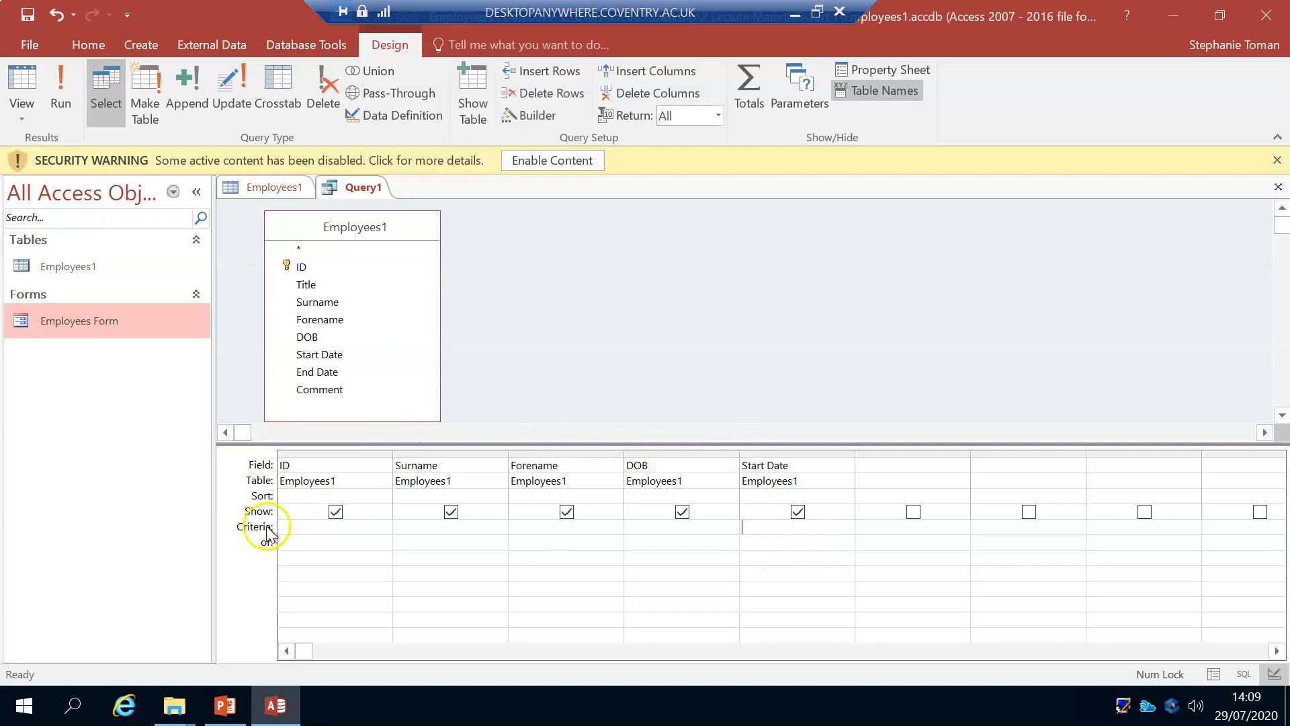
left_click(746, 527)
left_click(816, 524)
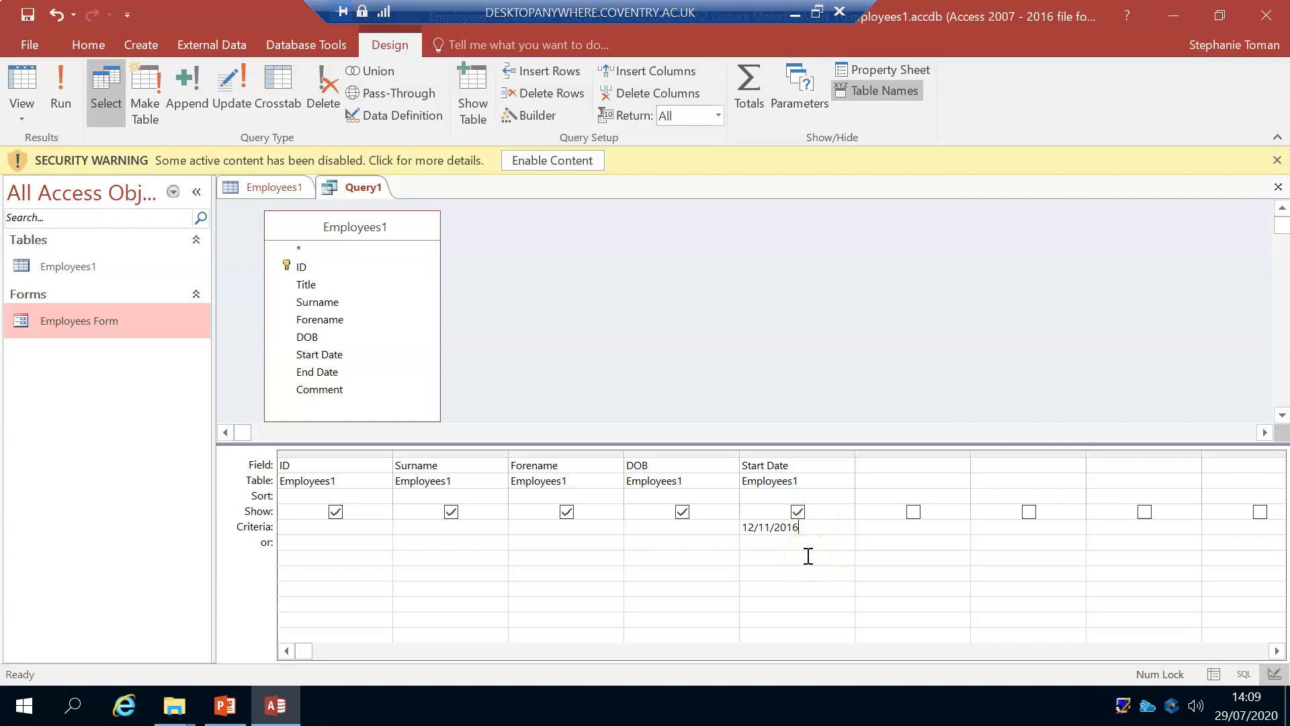
left_click(808, 556)
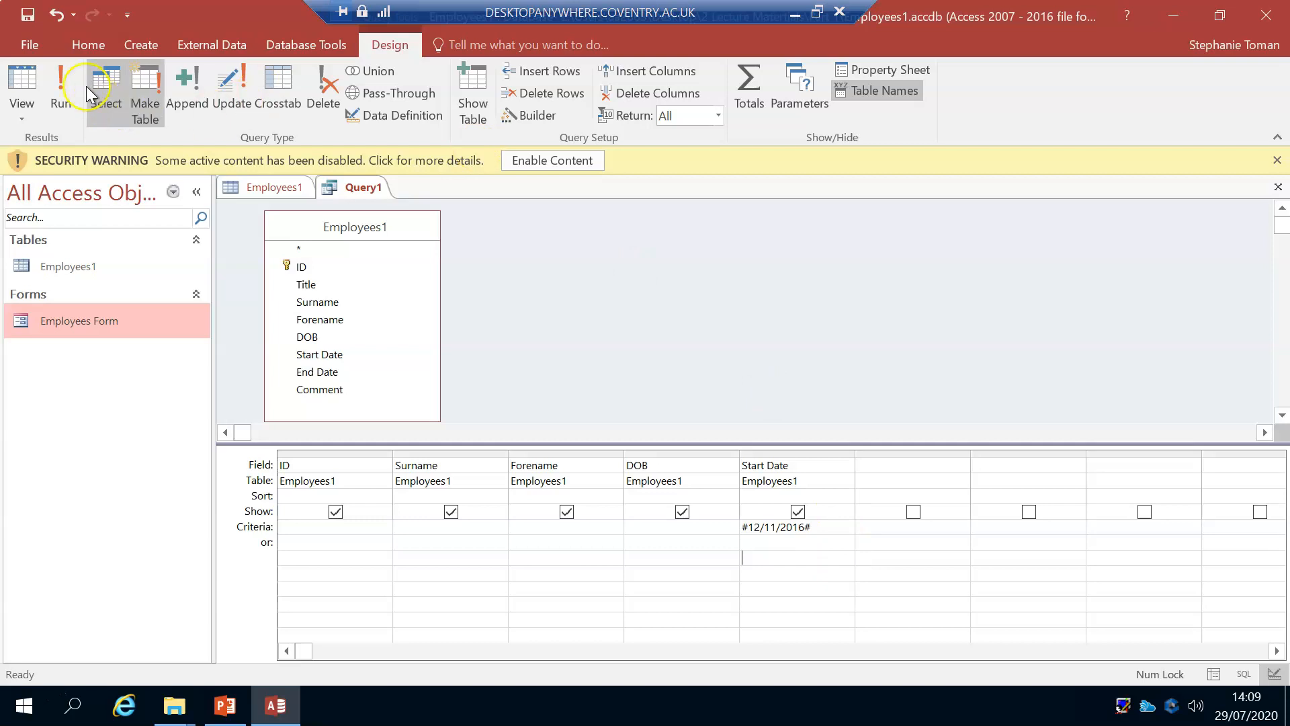
left_click(60, 91)
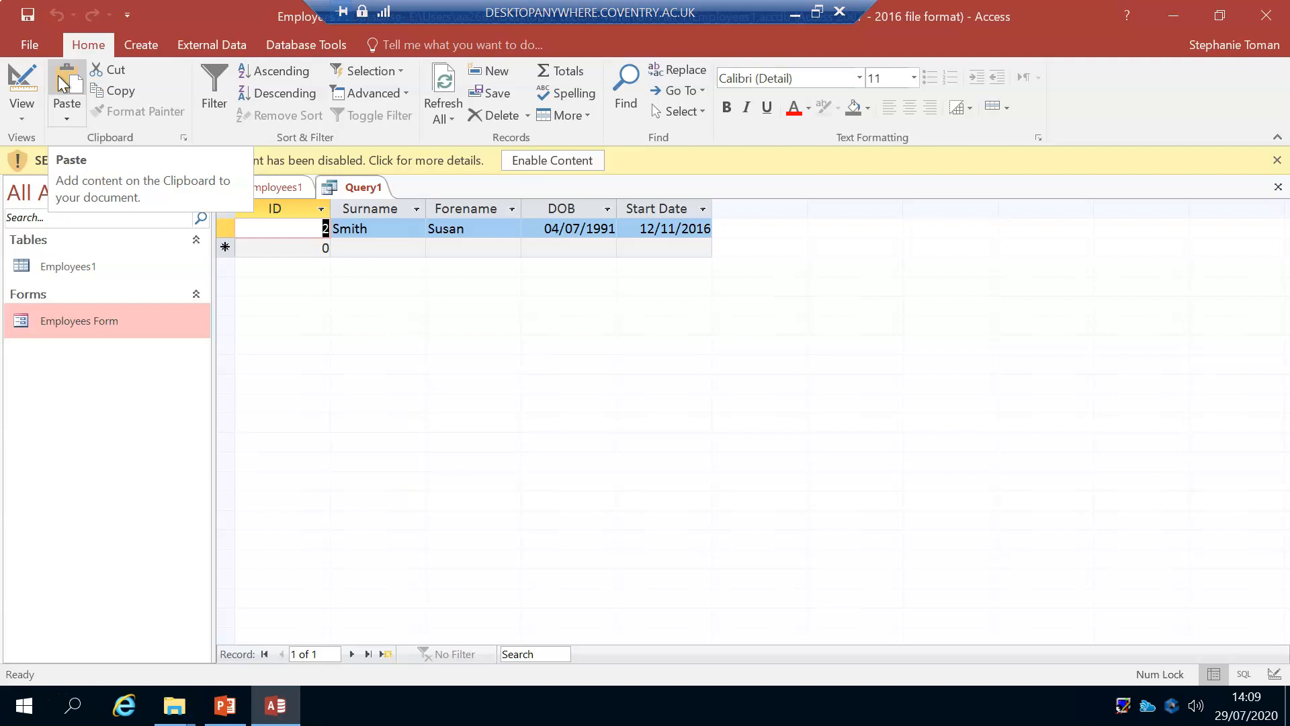
left_click(21, 87)
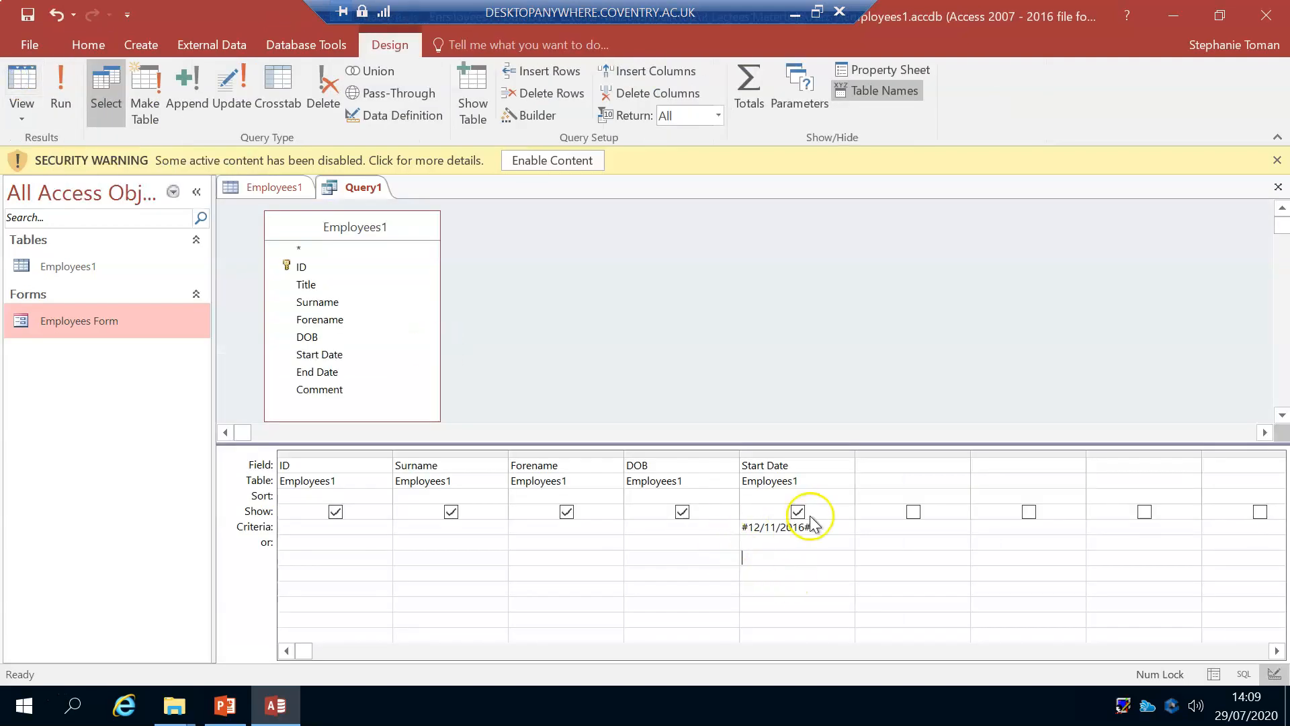
Step: Clear the Start Date criterion, rerun the query to view the unfiltered records and return to Design view
left_click_drag(826, 525, 702, 519)
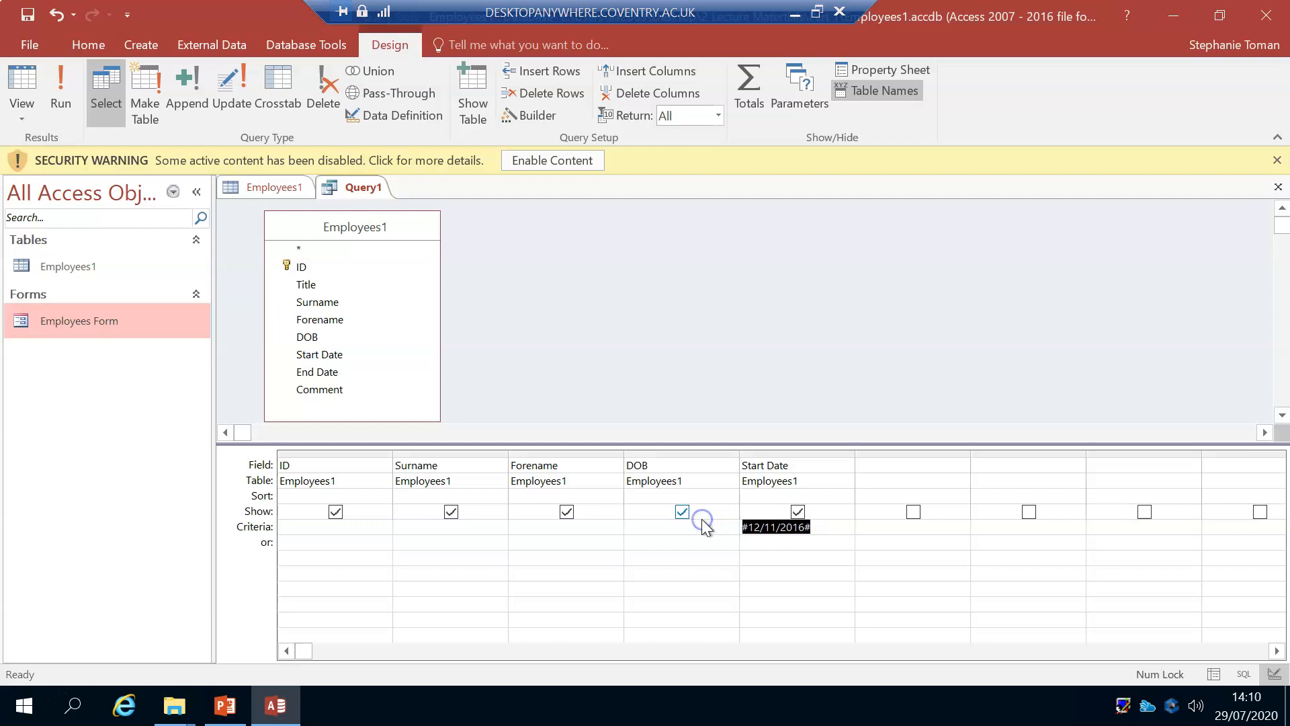
key("Delete")
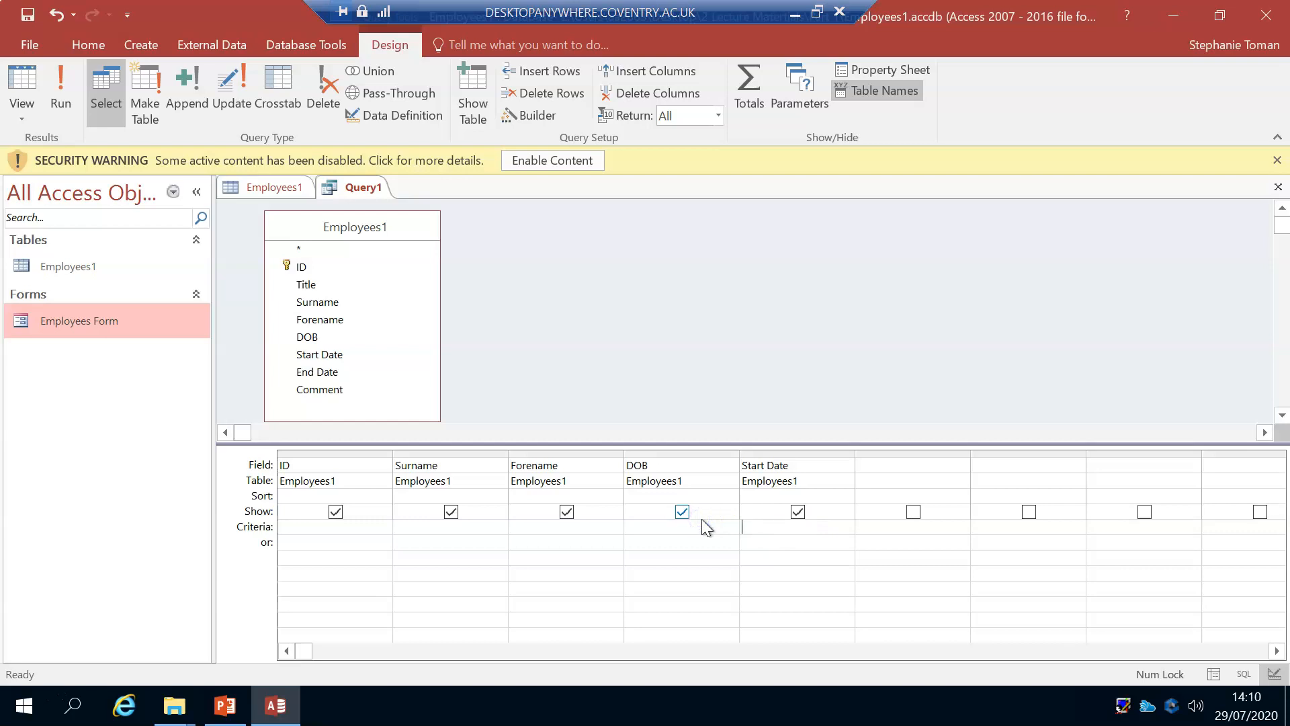
left_click(56, 83)
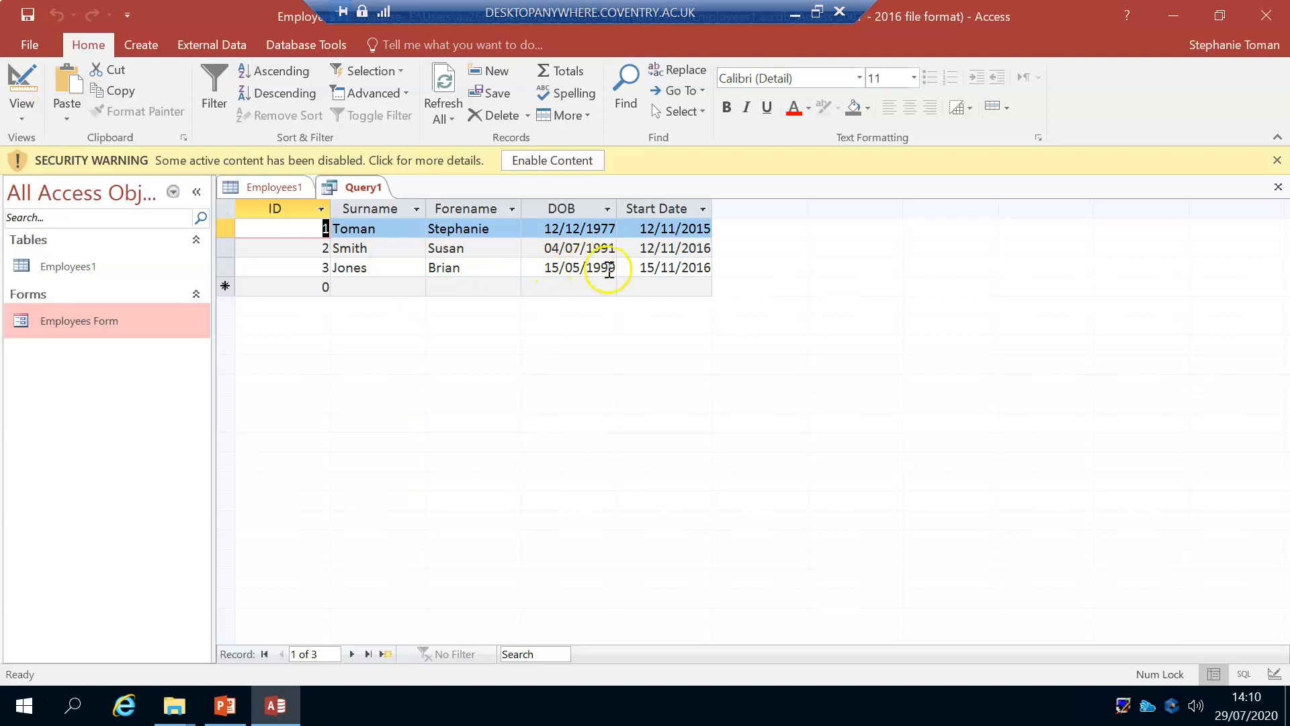
left_click(22, 76)
Step: Try the third employee's date of birth as the Start Date criterion, run the query and return to Design view
left_click(759, 523)
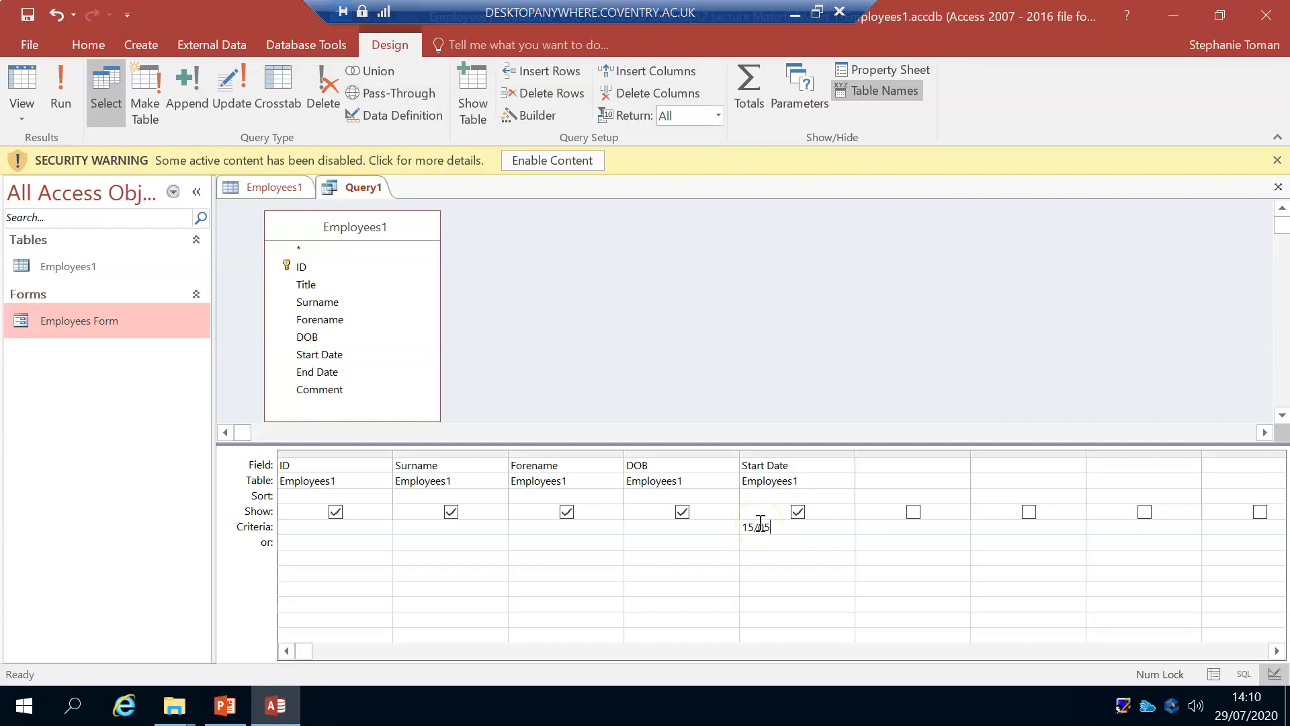
type("15/05/1999")
left_click(832, 573)
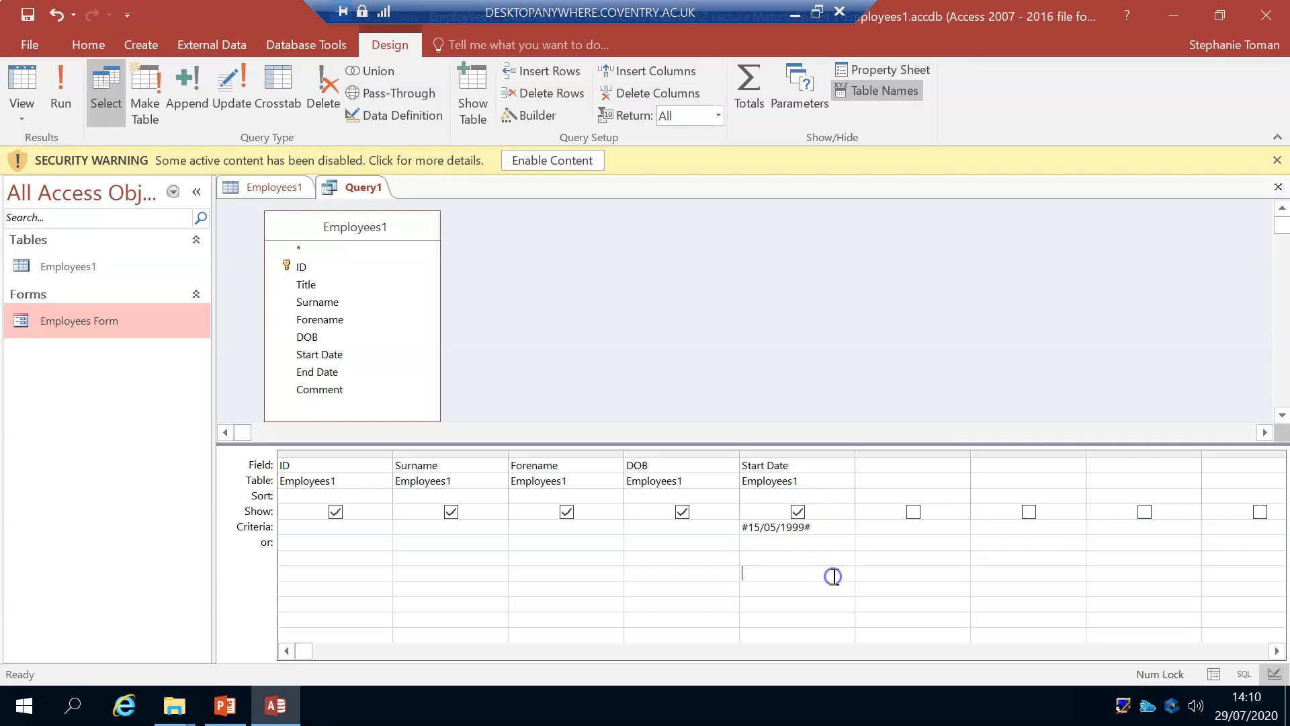
left_click(60, 98)
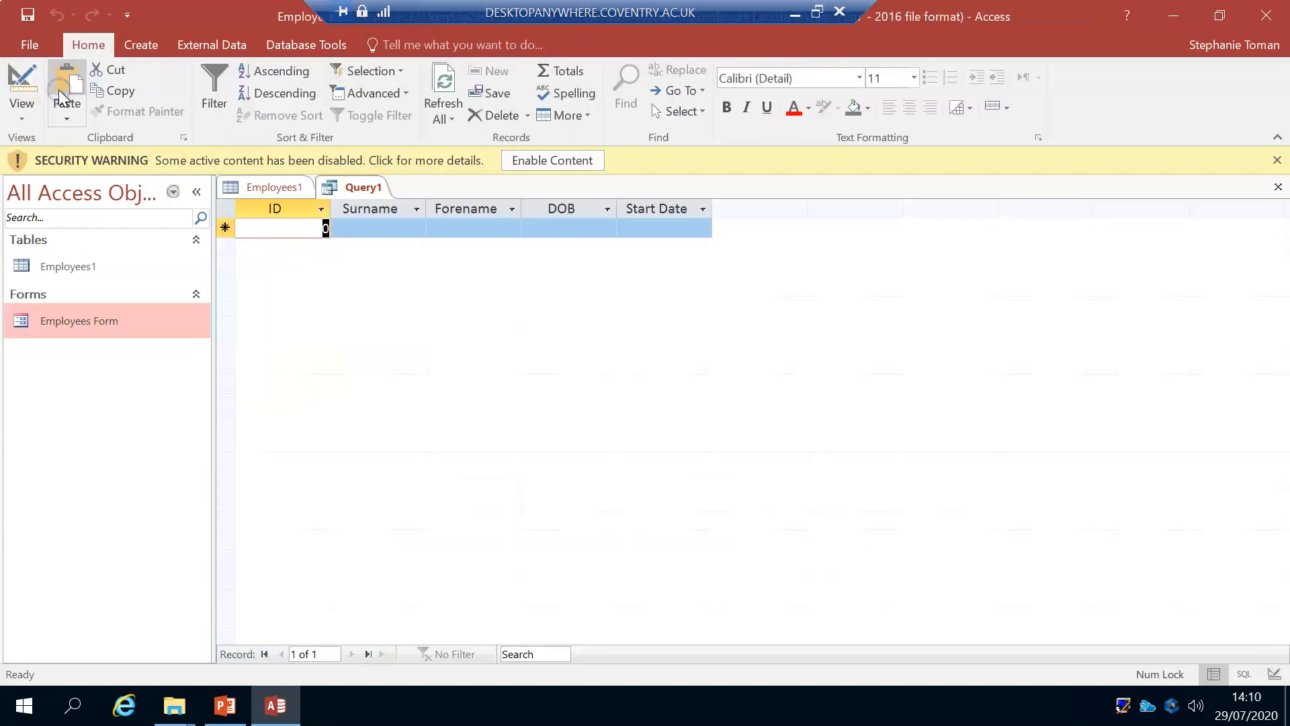
left_click(23, 79)
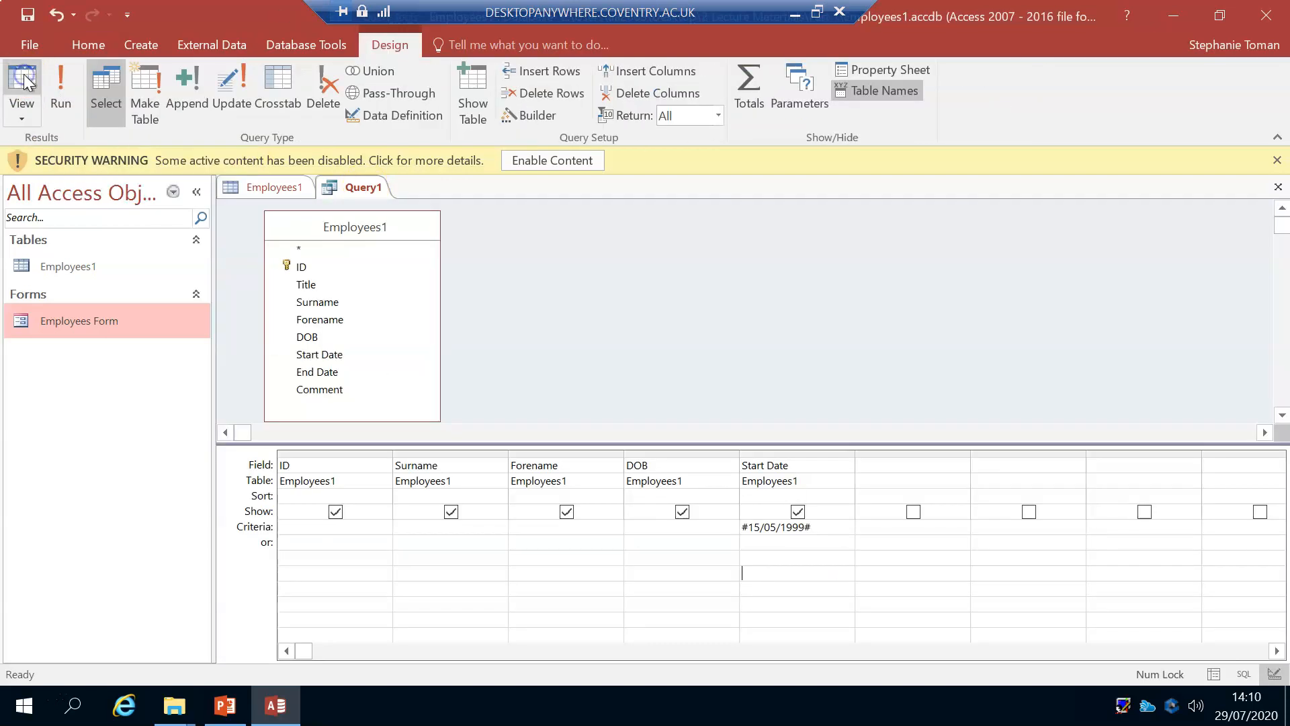
Step: Delete the date of birth from the Start Date criterion
left_click(801, 528)
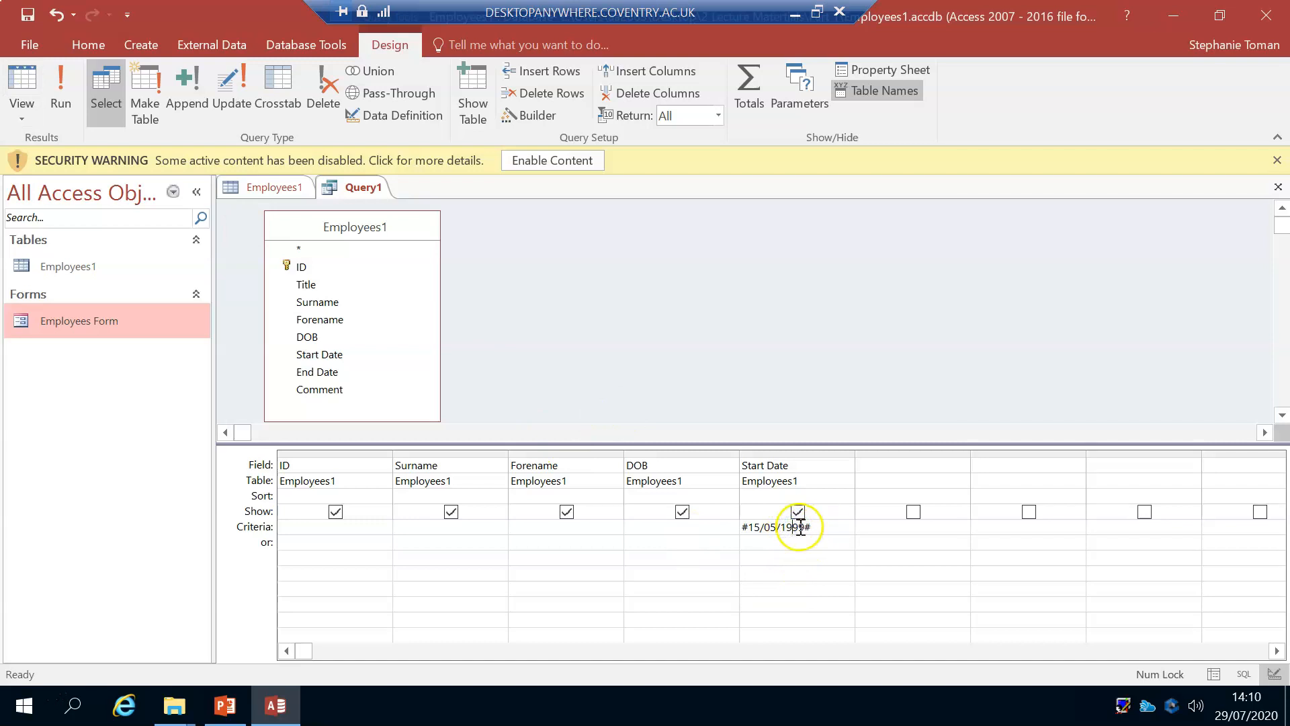
left_click(812, 526)
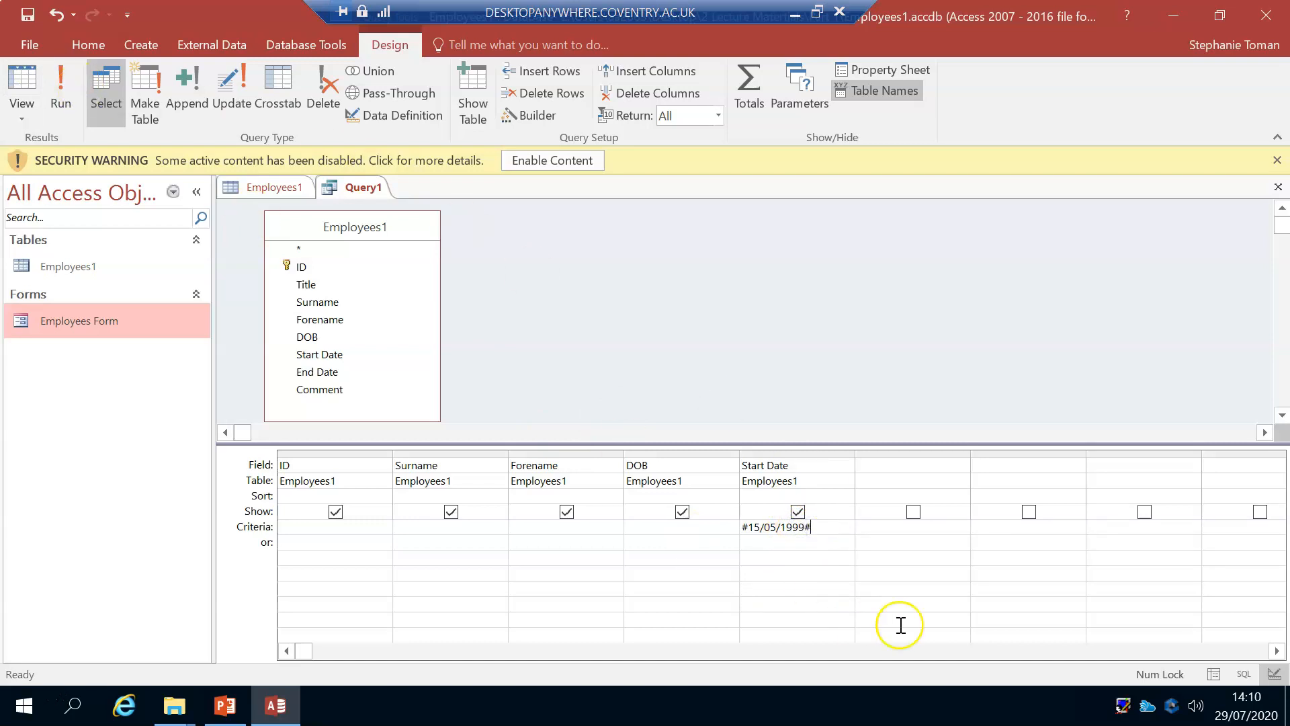
left_click_drag(829, 524, 719, 522)
key("Delete")
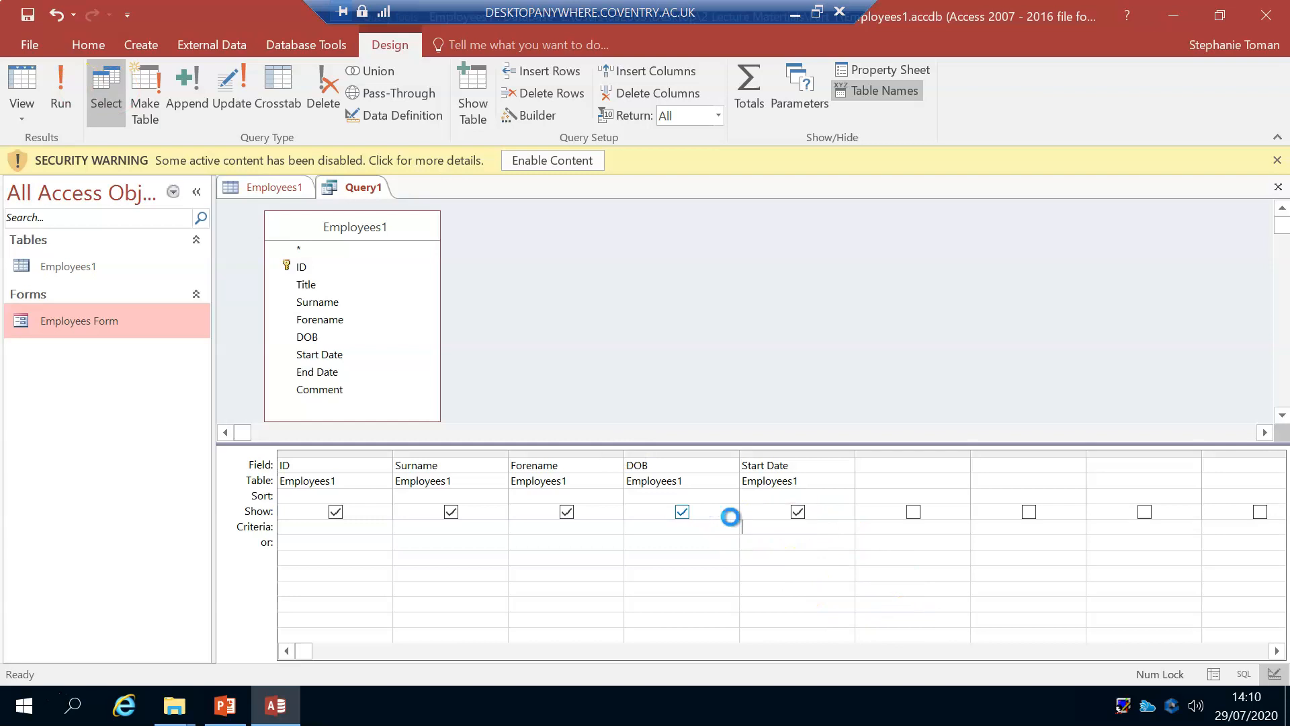
Step: Copy the third record's start date, 15/11/2016, from the query datasheet and paste it as the Start Date criterion
left_click(60, 87)
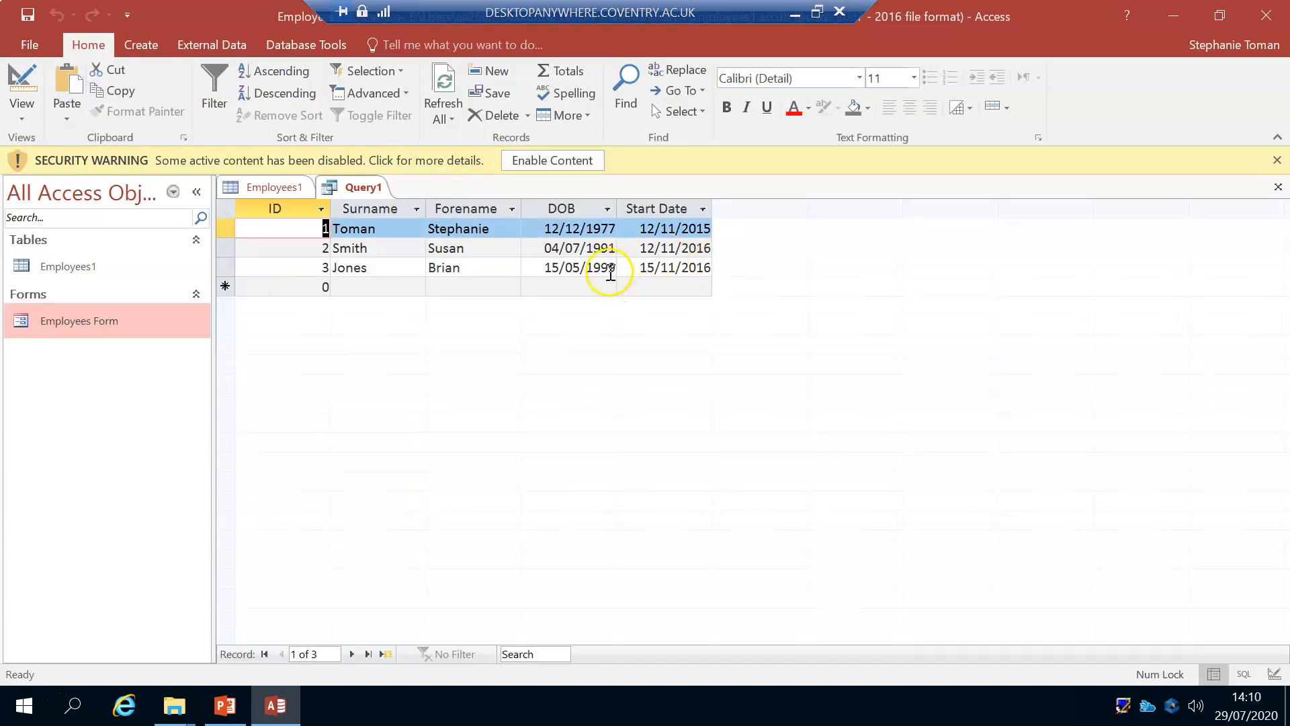
left_click_drag(638, 268, 722, 267)
right_click(680, 267)
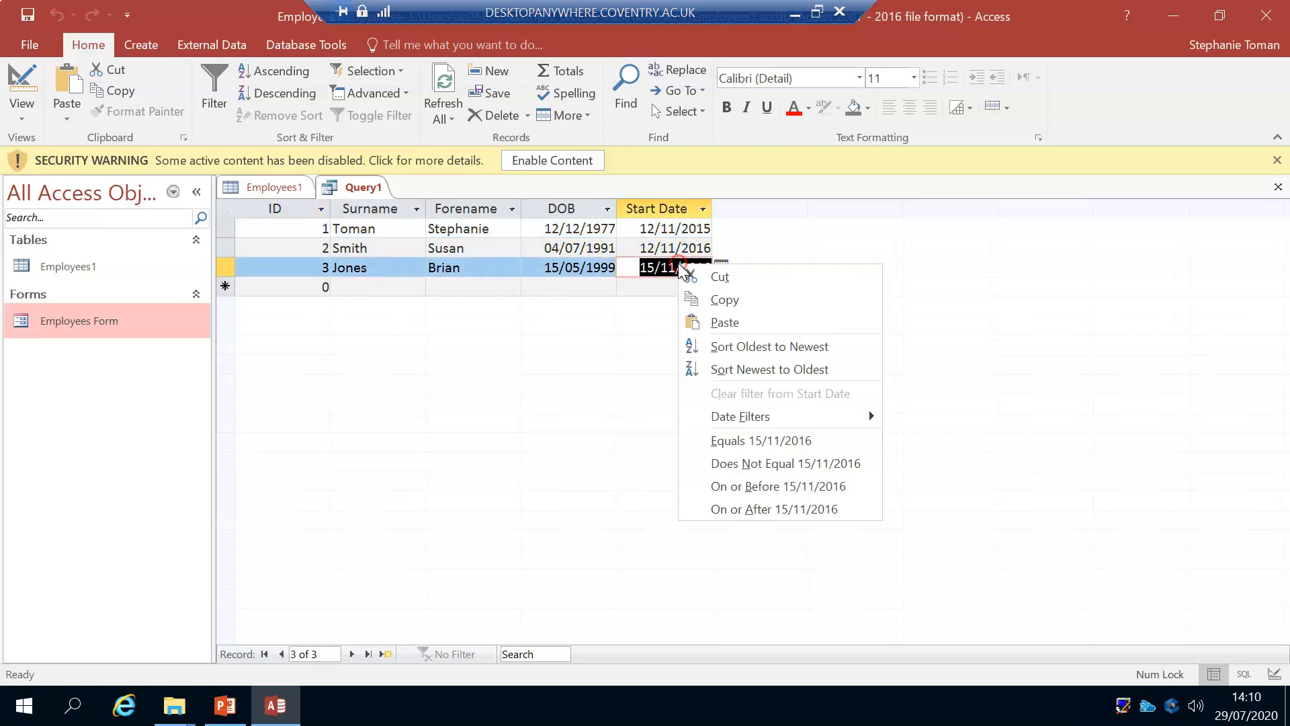
left_click(722, 300)
left_click(22, 84)
right_click(752, 527)
left_click(798, 444)
left_click(816, 569)
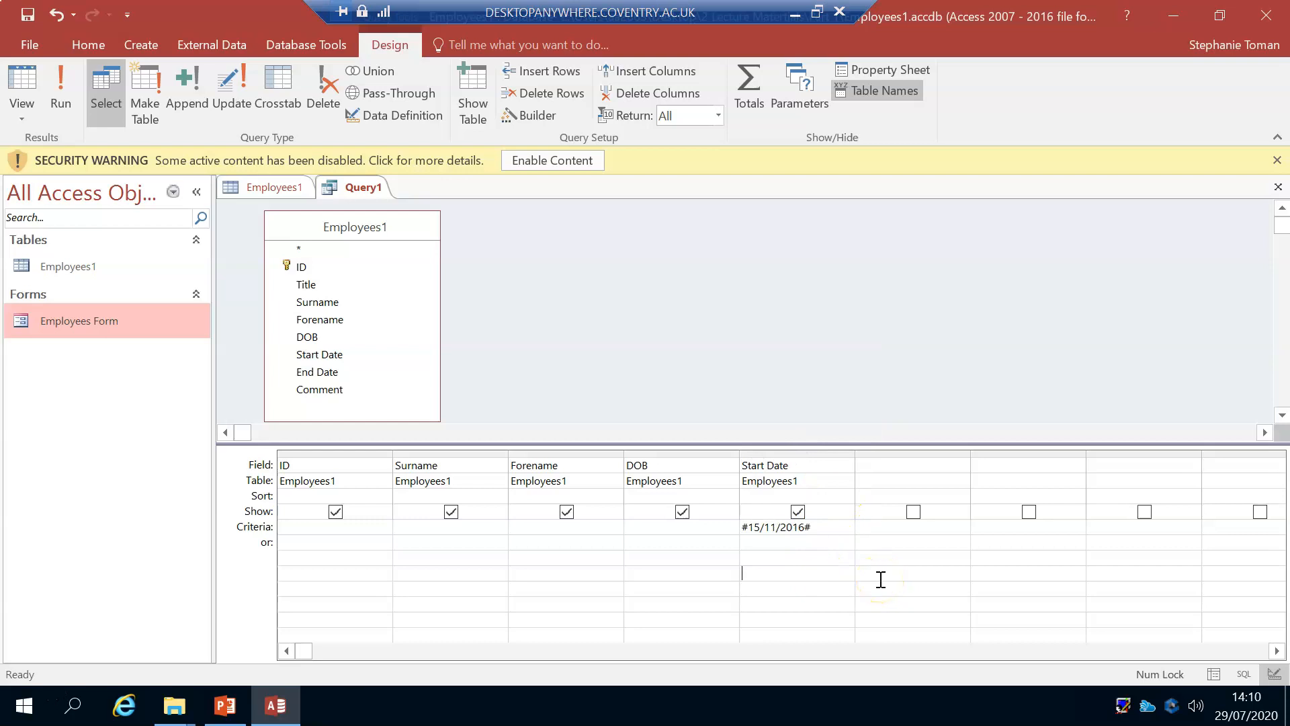
Step: Run the query to examine the records filtered by start date, and return to Design view
left_click(653, 530)
left_click(61, 84)
left_click(506, 233)
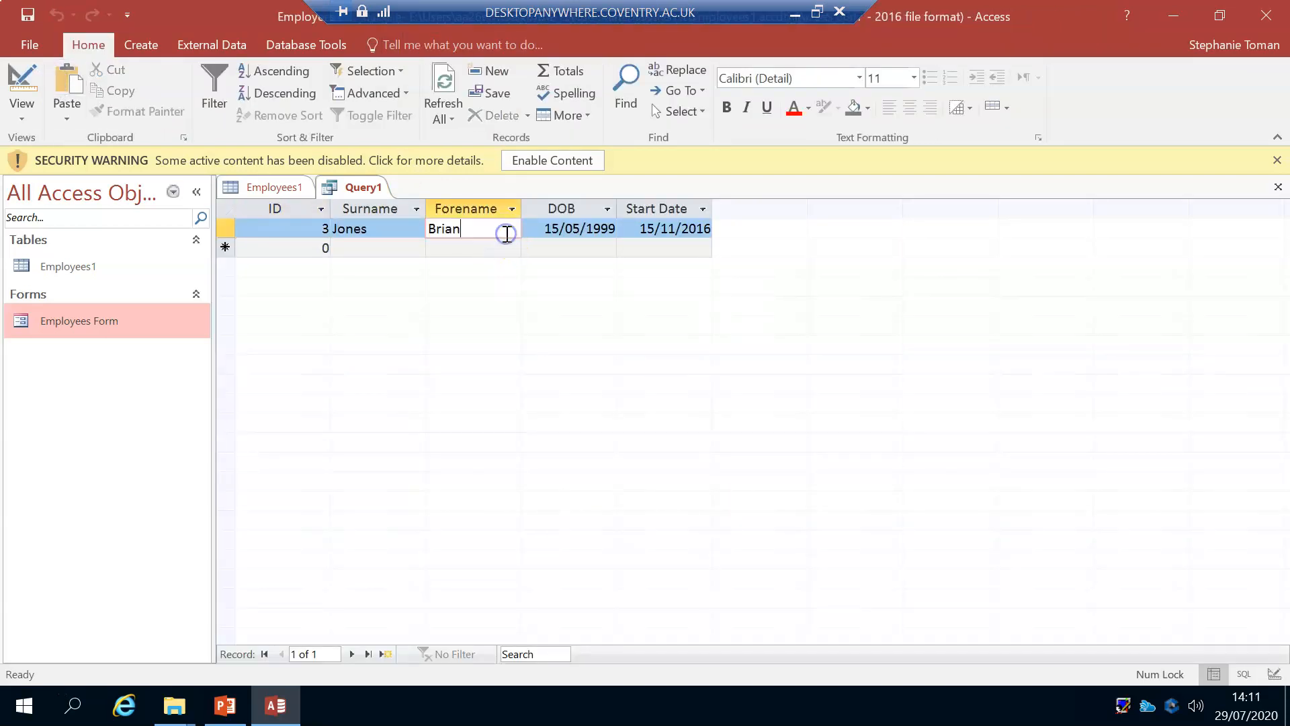
left_click(19, 82)
left_click(907, 582)
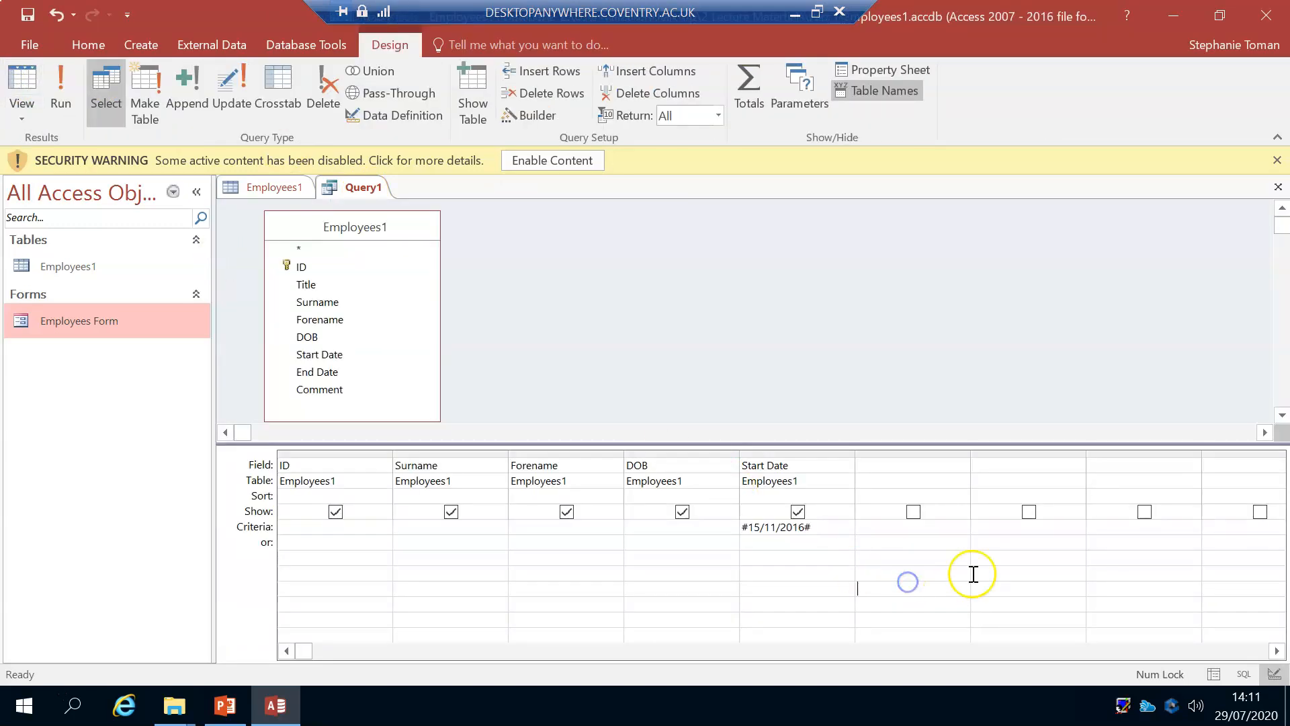
Step: Save the query as Employees Query and close it
left_click(30, 16)
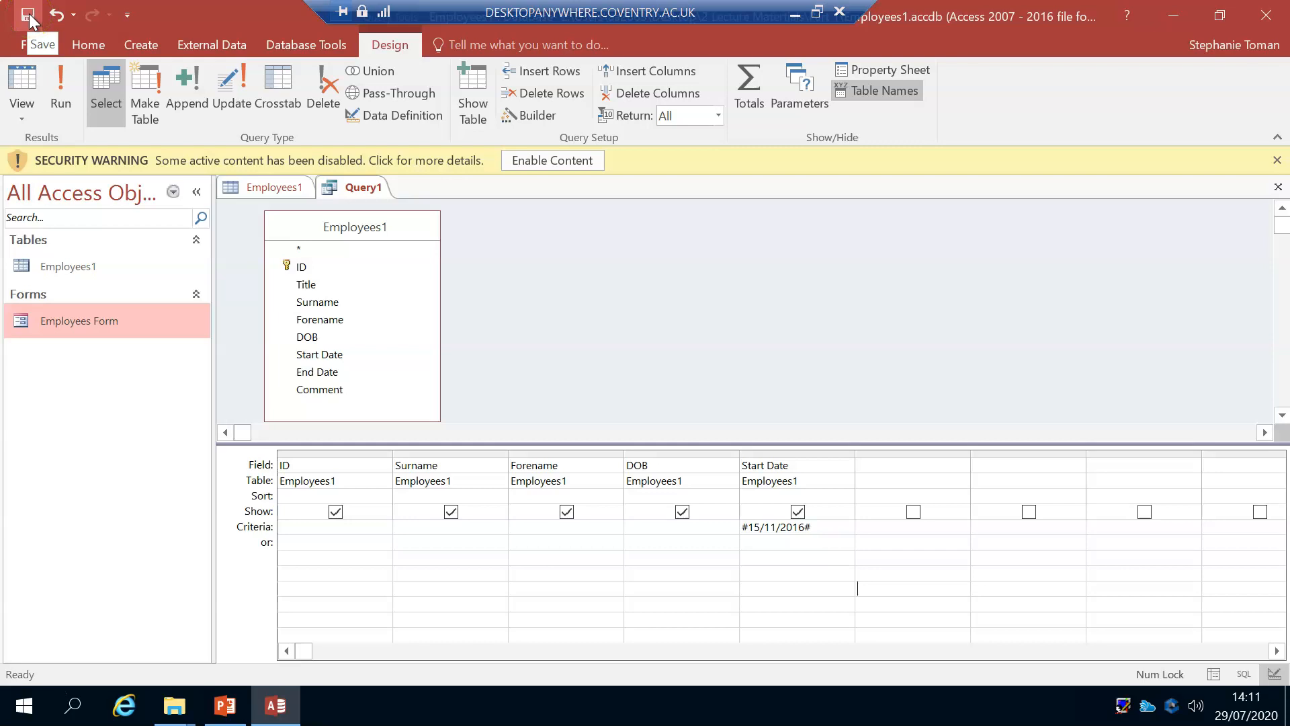
left_click(561, 247)
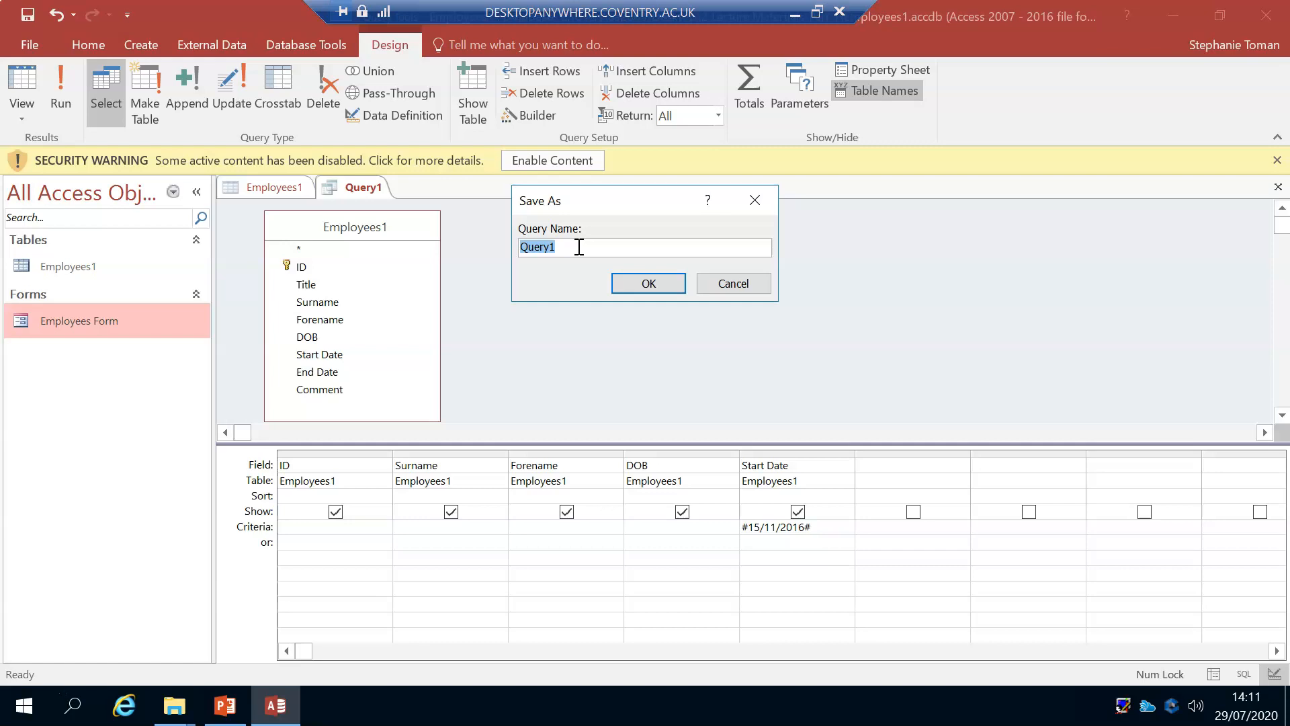
type("Employees")
left_click(649, 284)
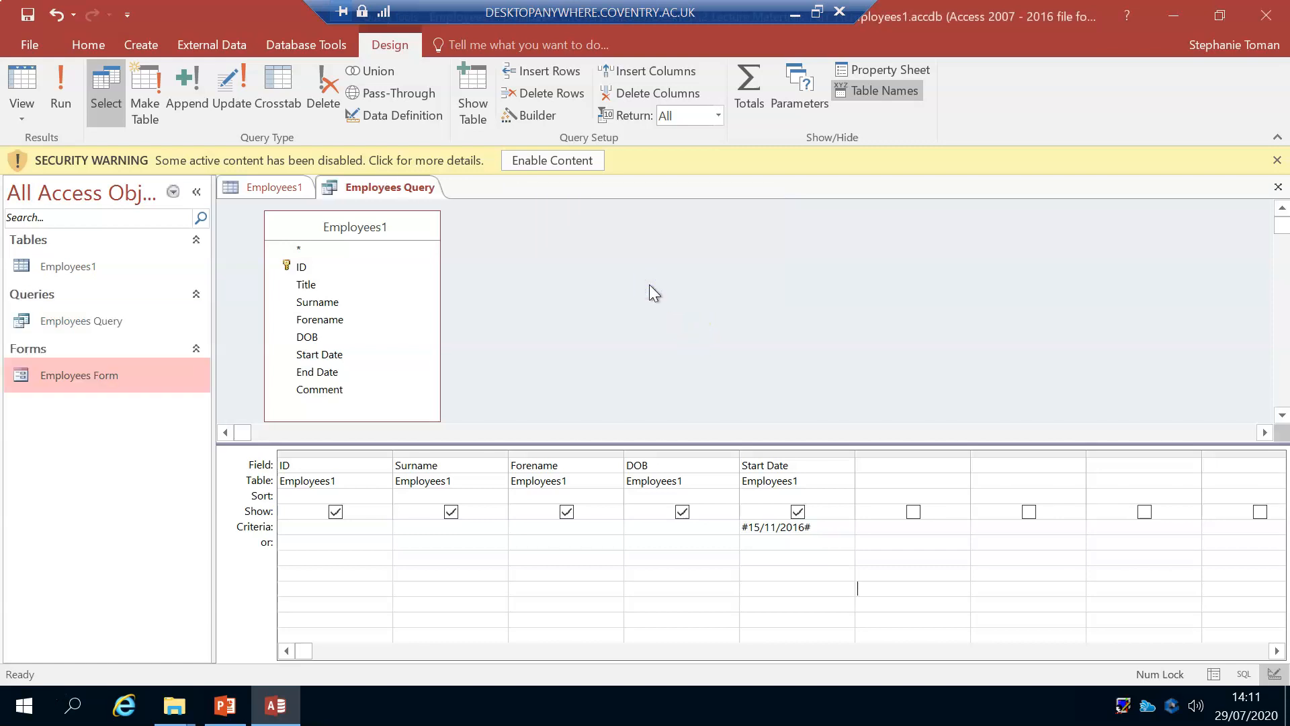
right_click(381, 188)
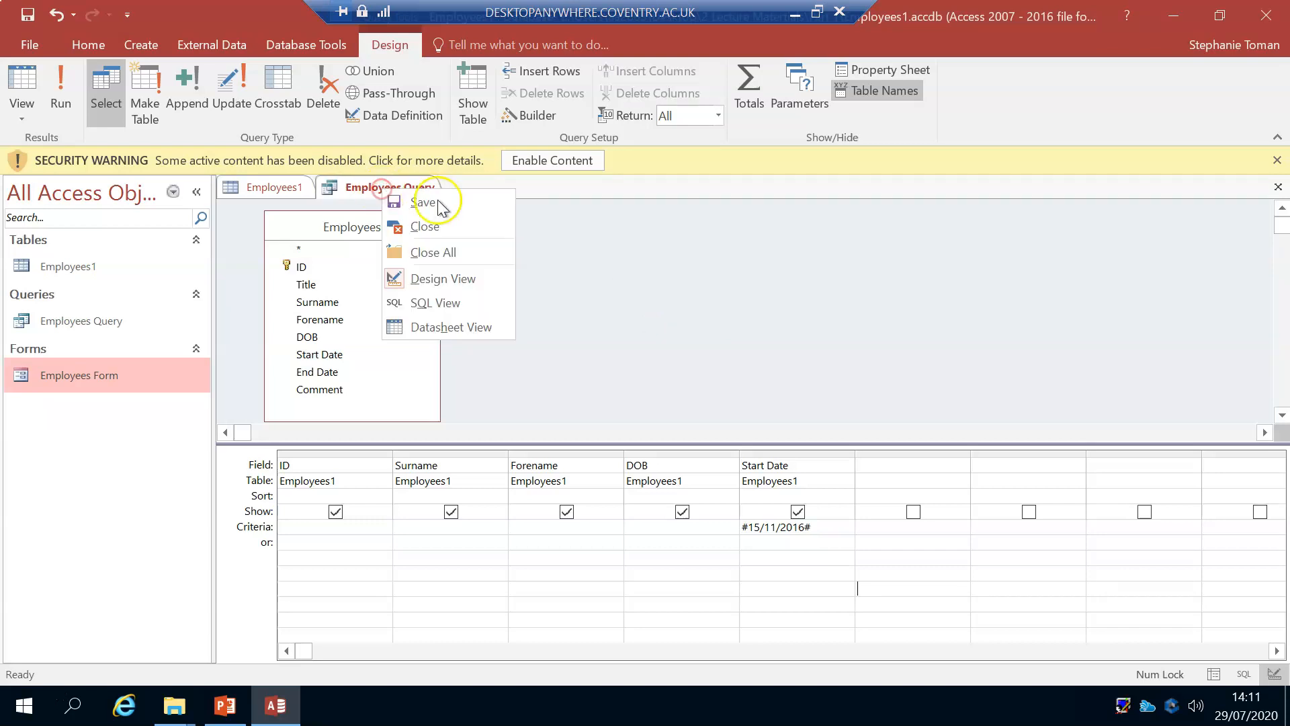
left_click(444, 230)
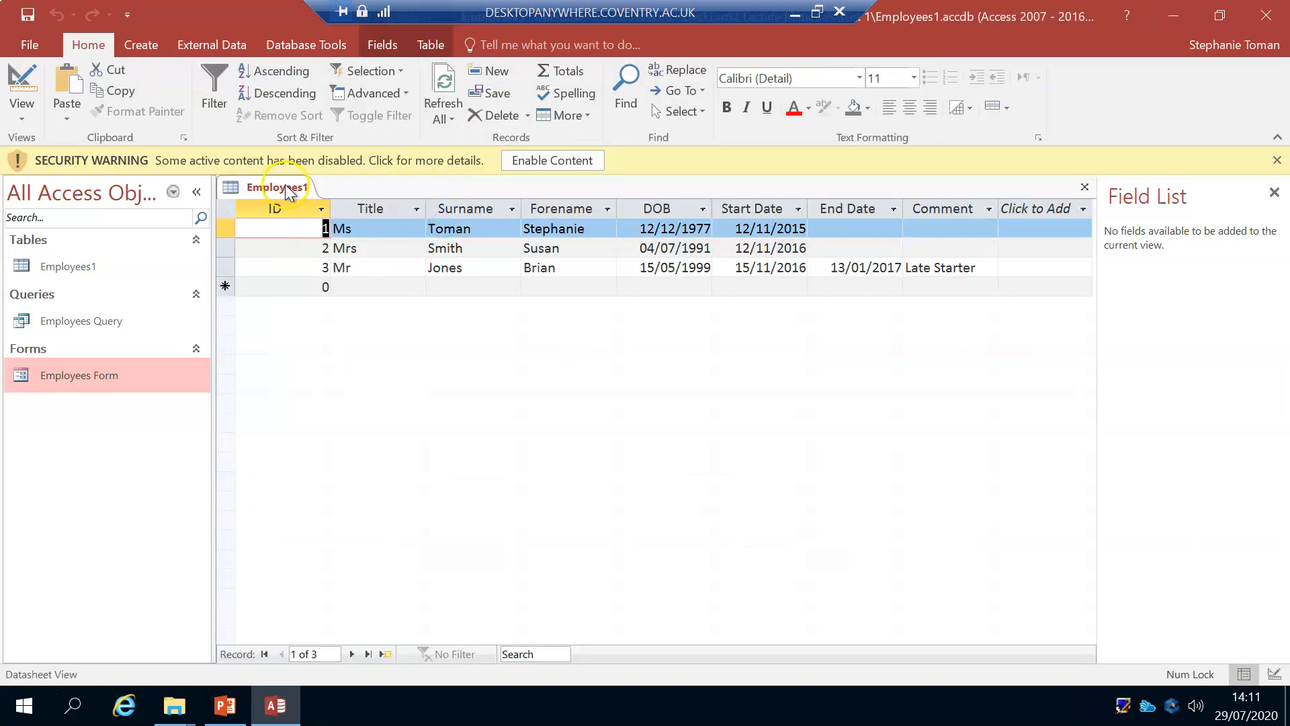
Step: Open Employees Form to view its first record, and close the form
double_click(90, 373)
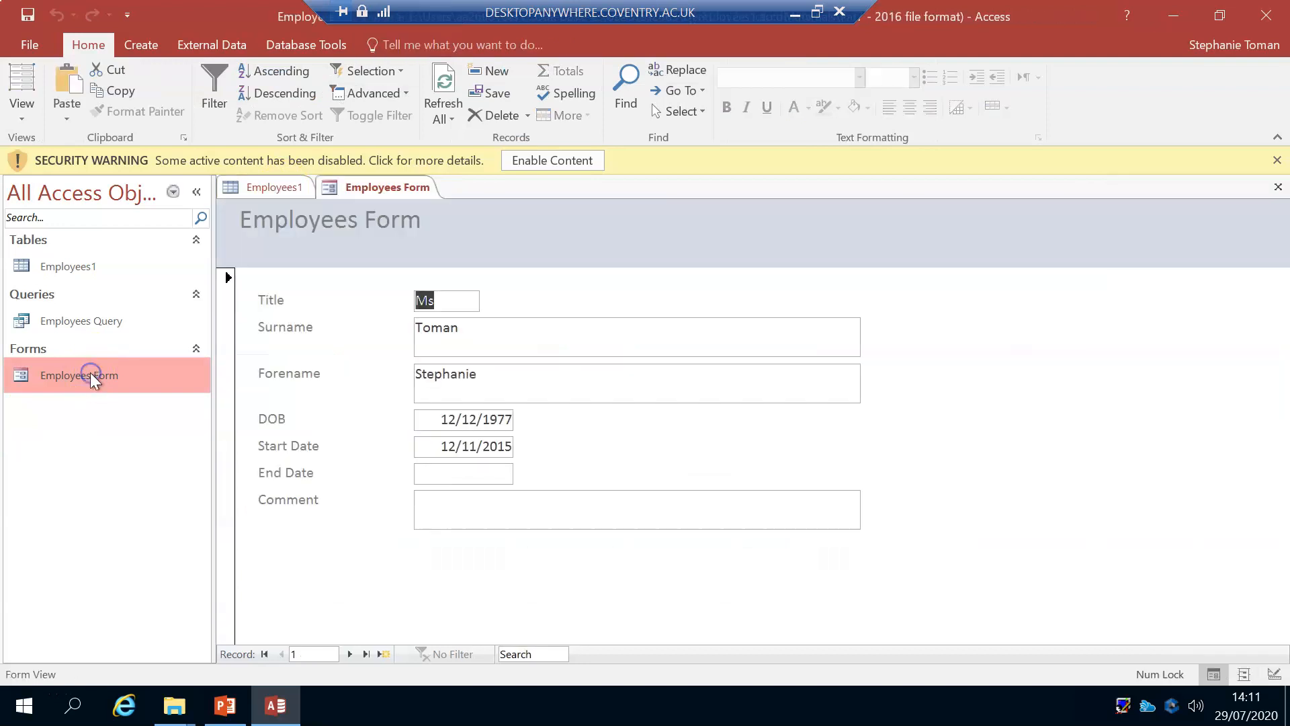
right_click(383, 190)
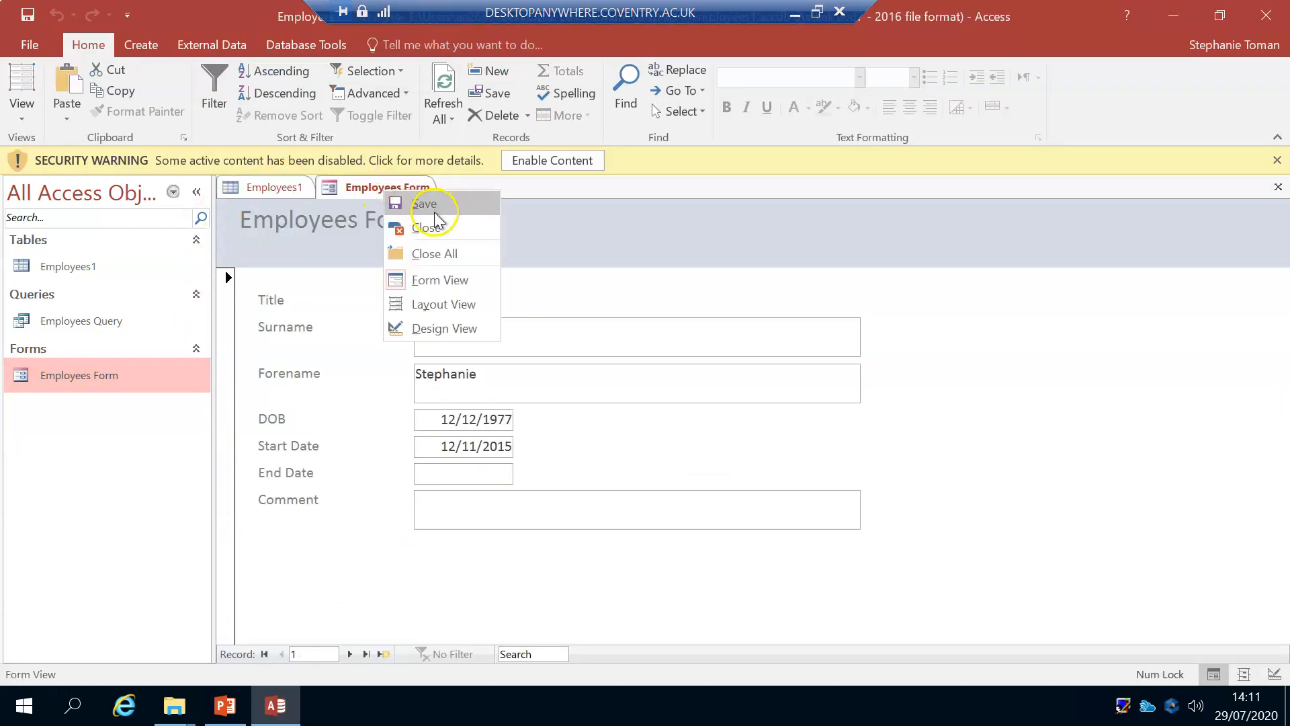
left_click(432, 223)
Step: Open the saved Employees Query, view its Design view and return to the datasheet
double_click(131, 320)
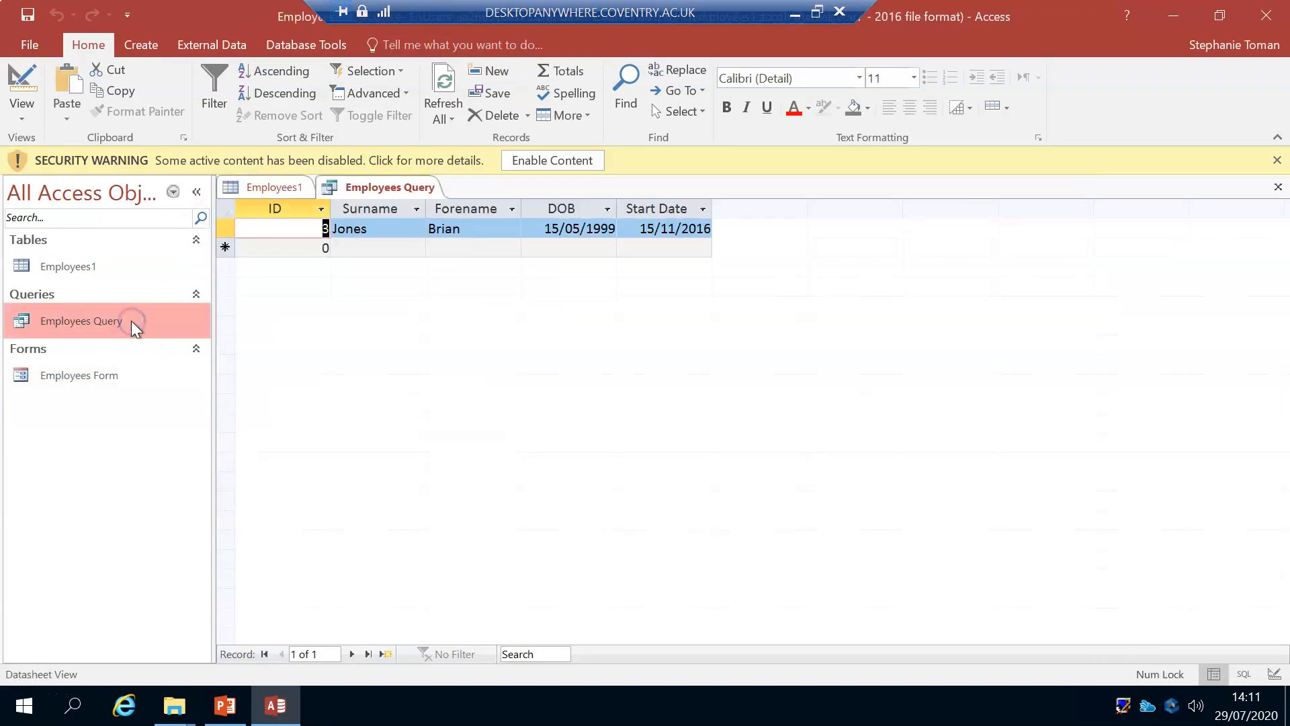
left_click(22, 84)
left_click(21, 84)
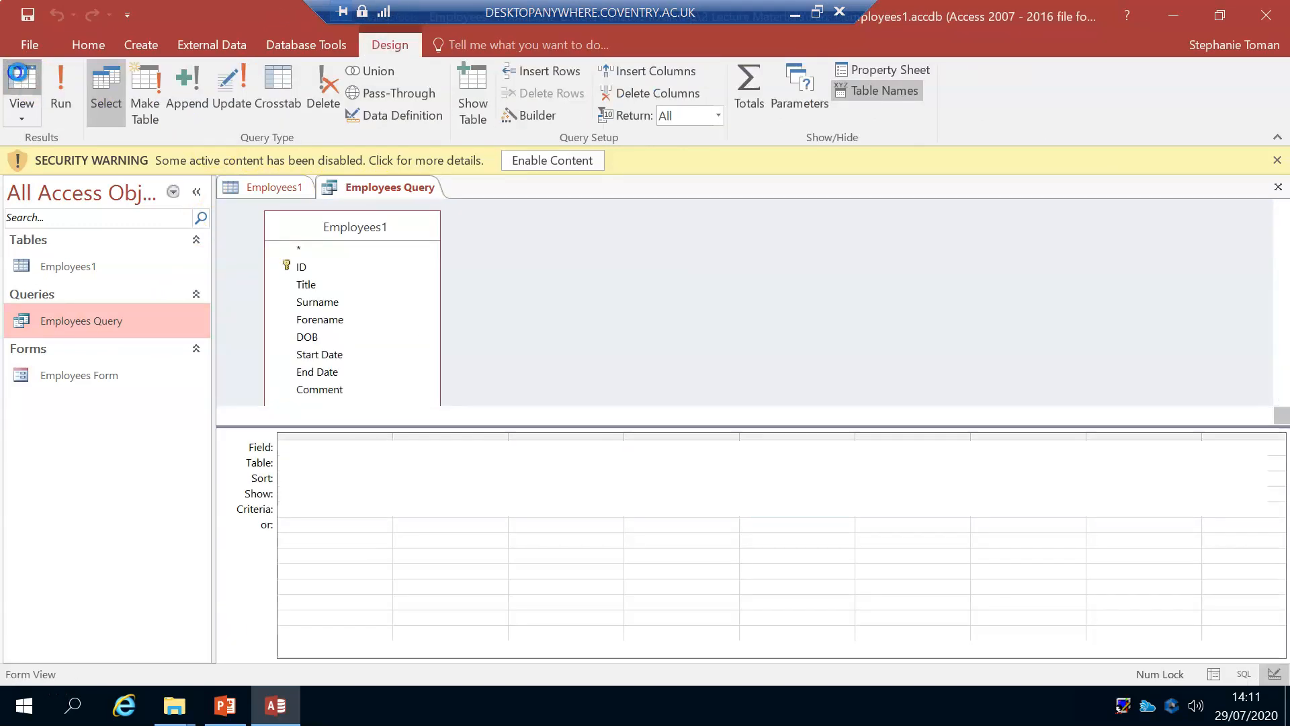
left_click(71, 81)
left_click(21, 86)
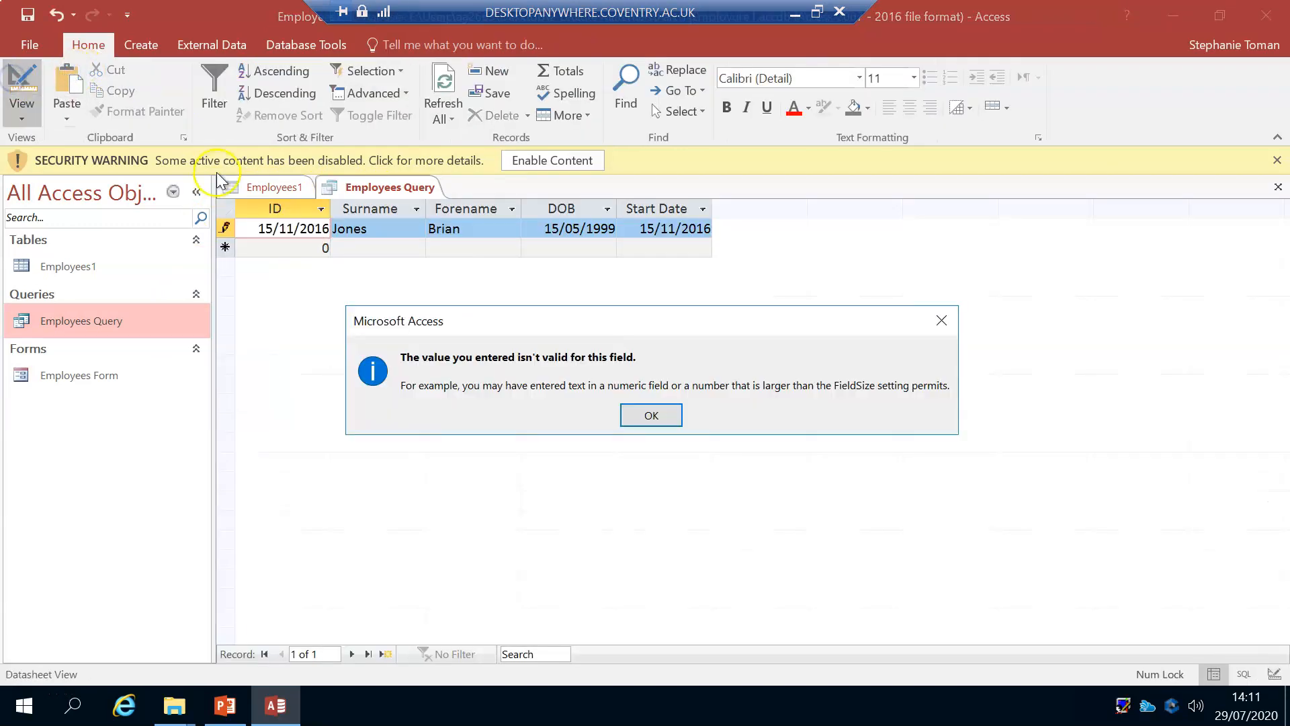
left_click(650, 415)
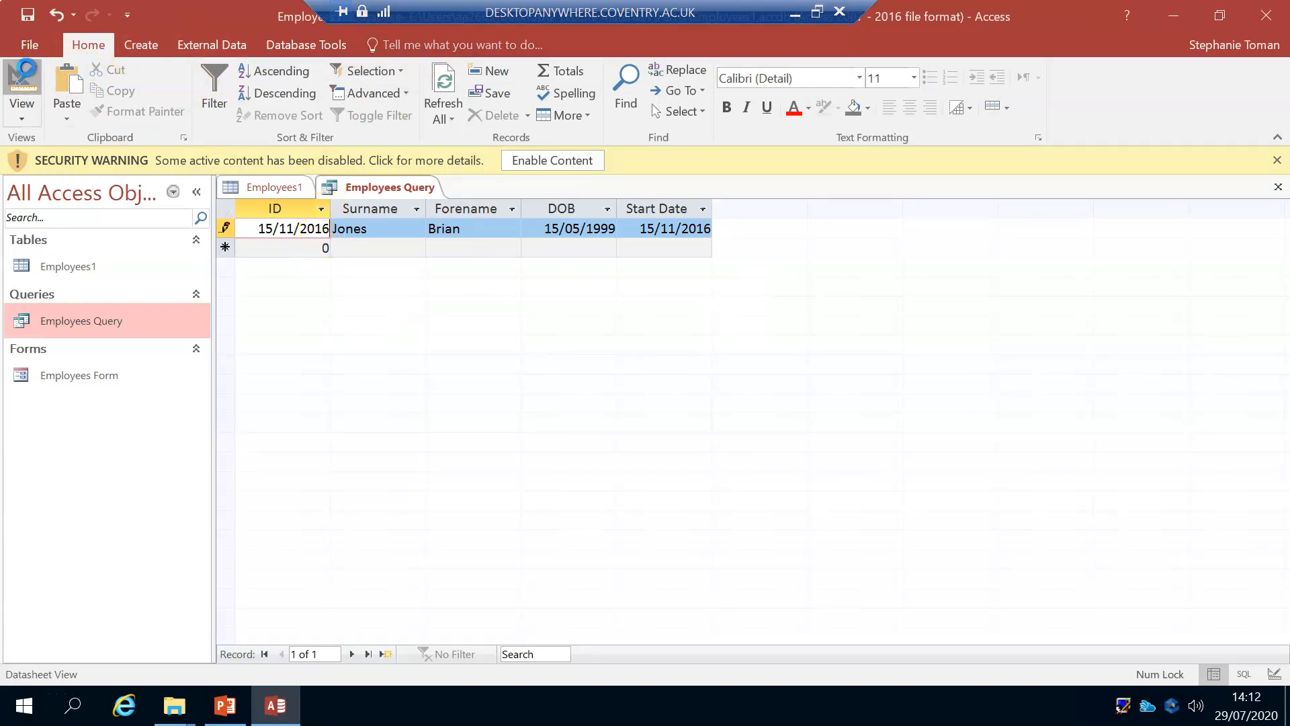
left_click(28, 77)
left_click(628, 412)
left_click(292, 247)
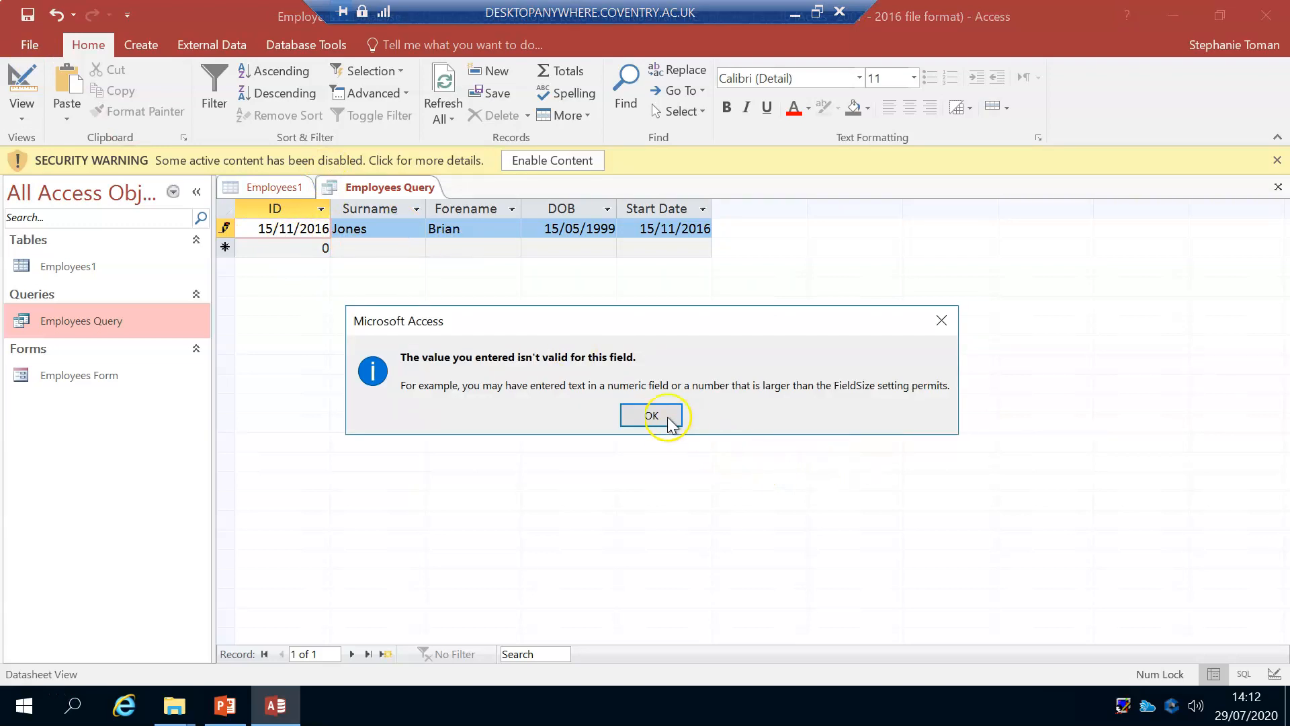
left_click(653, 416)
left_click(56, 14)
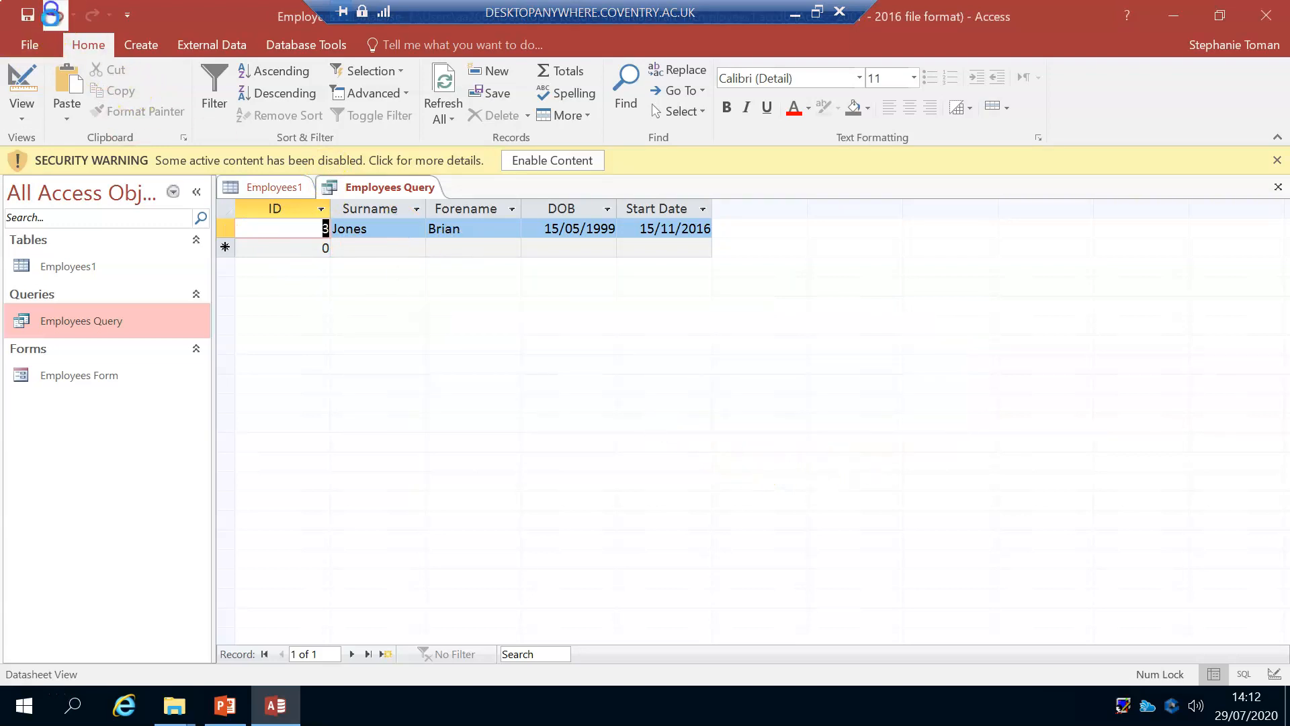
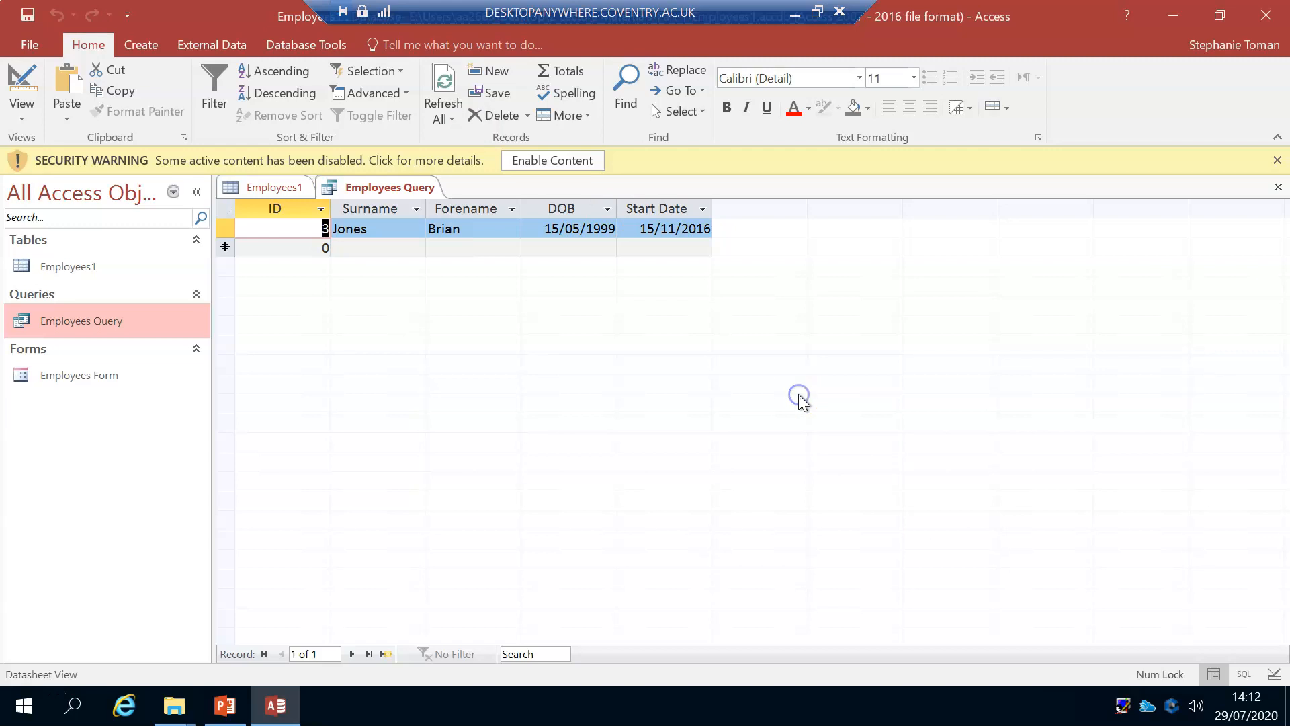
Step: Close Employees Query and hide the field list beside the Employees1 table
right_click(369, 184)
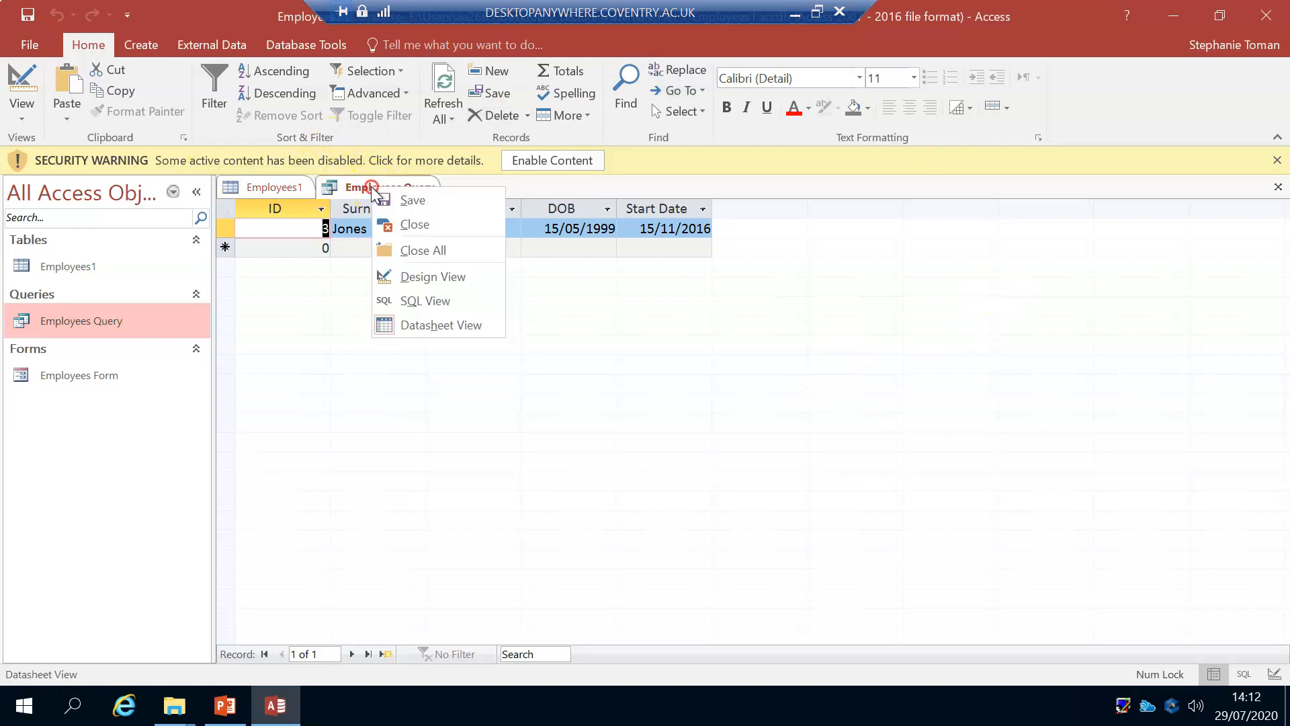
left_click(427, 223)
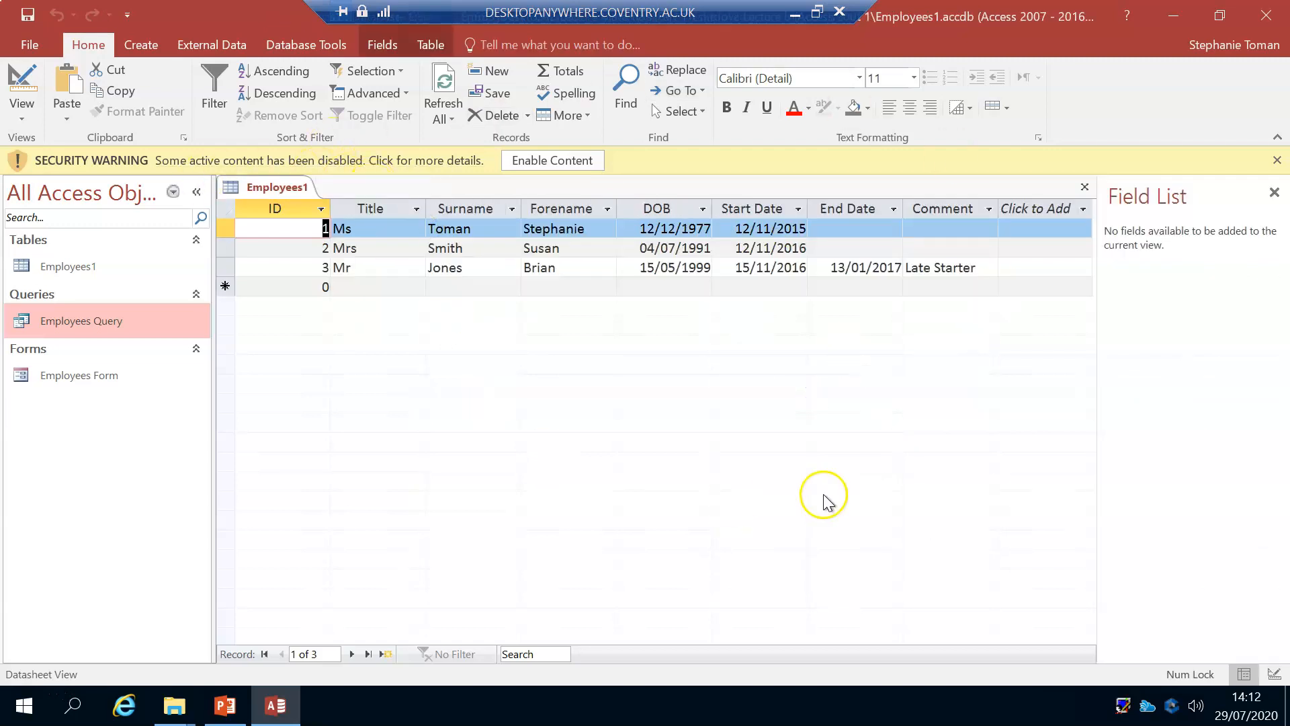
left_click(1274, 193)
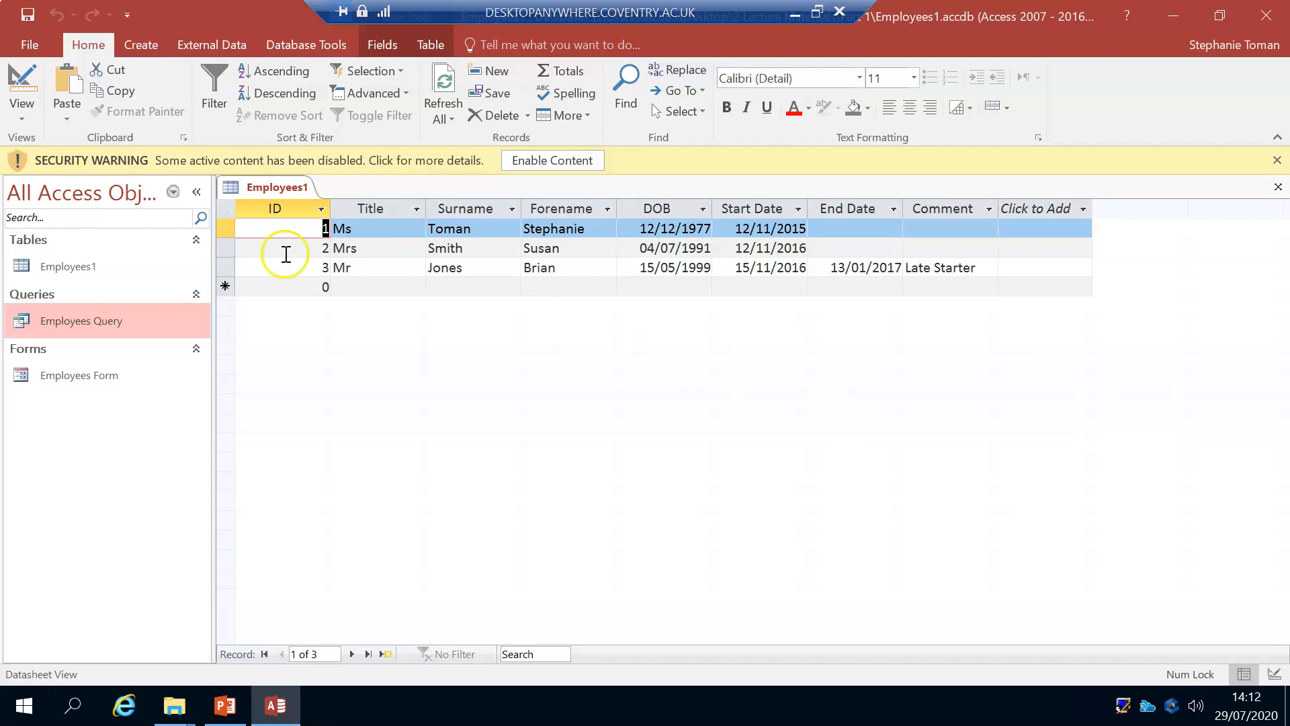
Step: Start the Report Wizard with the Employees1 table as the source, moving its window clear of the ribbon
left_click(136, 45)
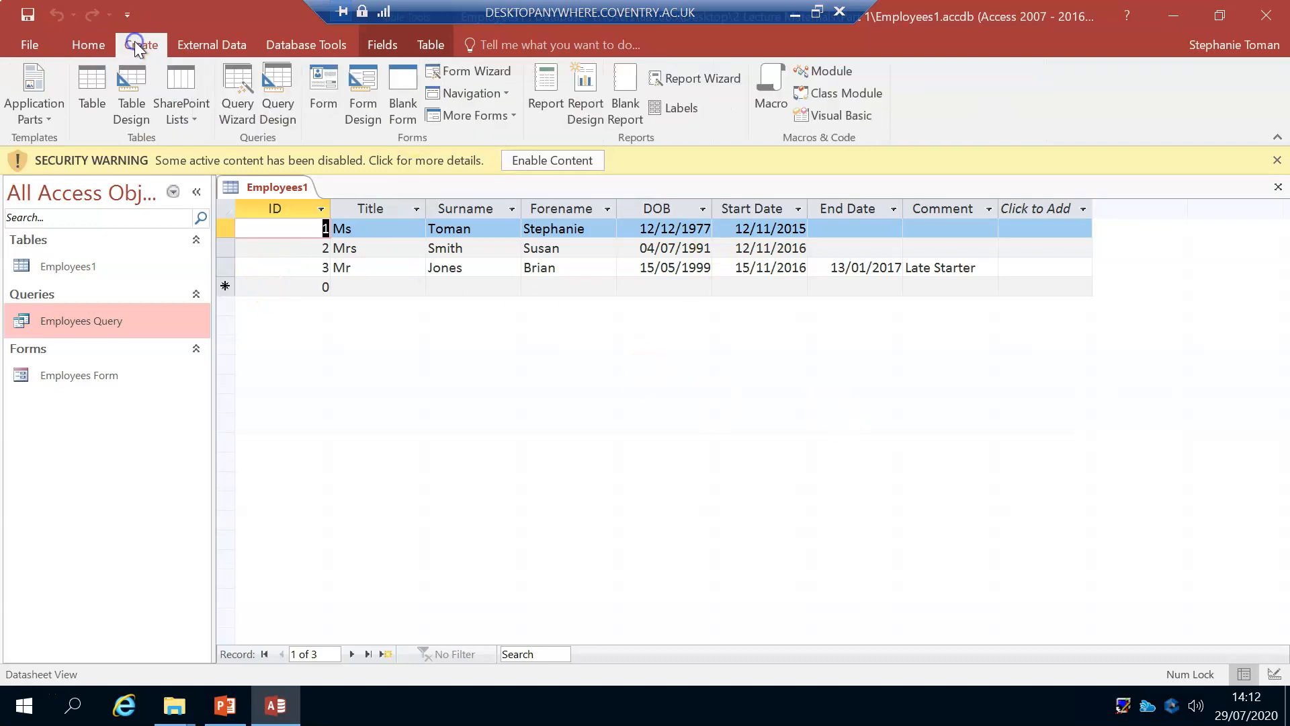
left_click(702, 79)
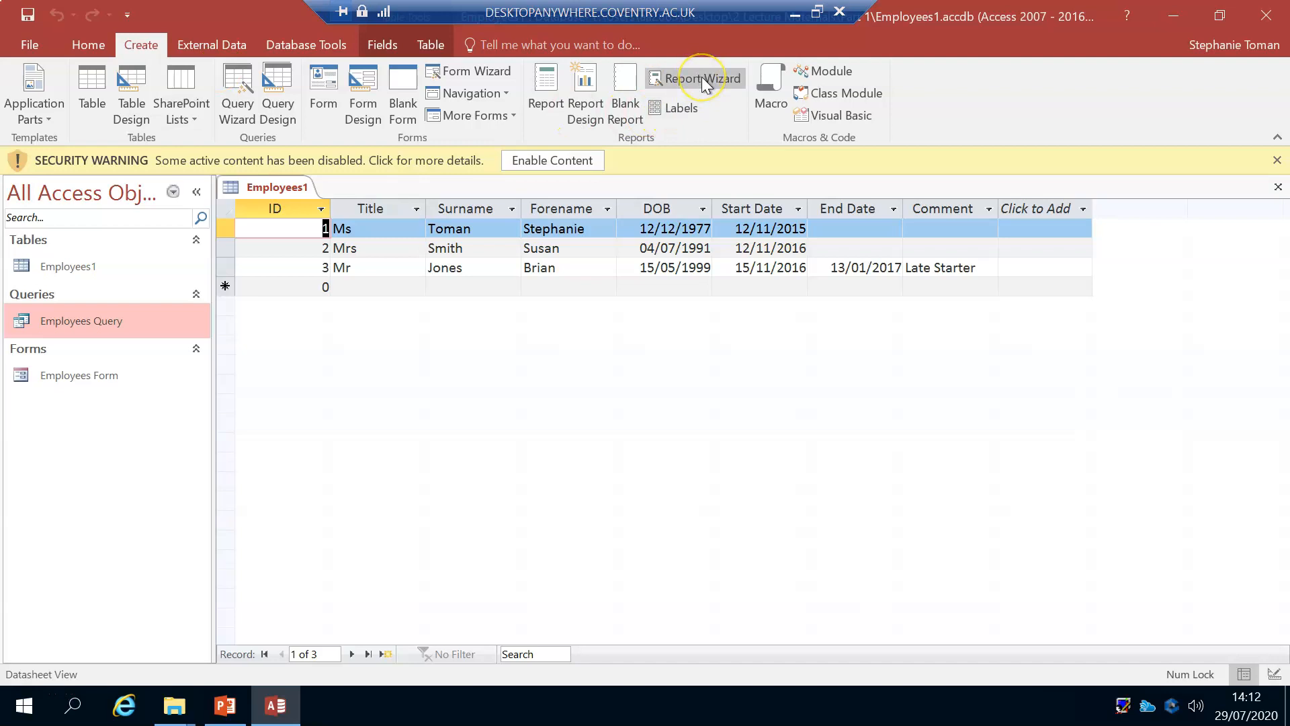
left_click(702, 78)
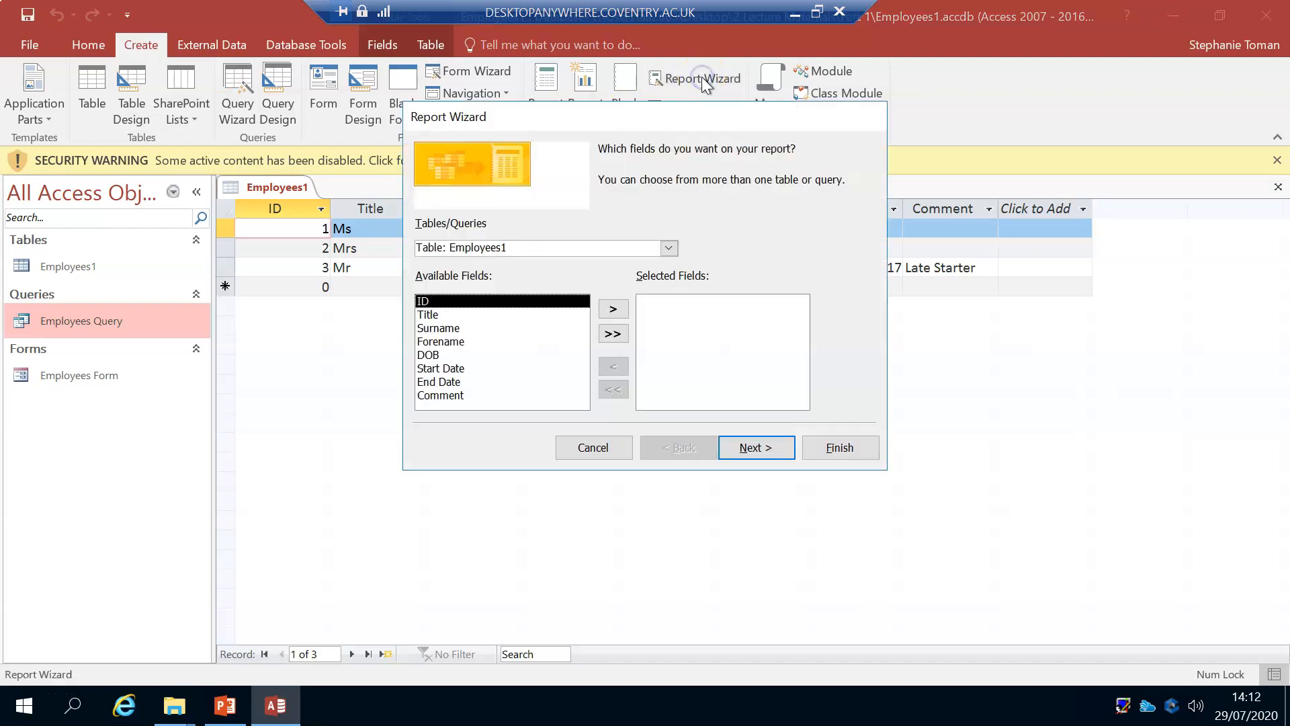
left_click_drag(637, 119, 695, 185)
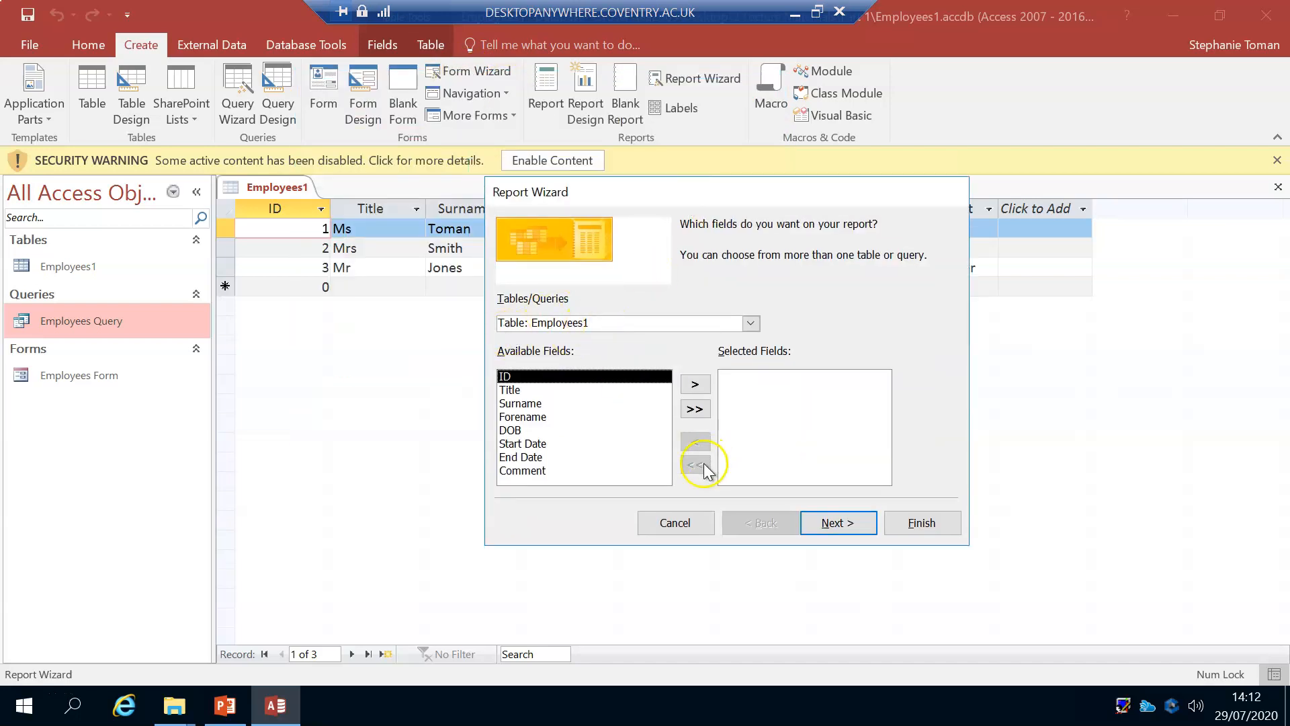
left_click(694, 409)
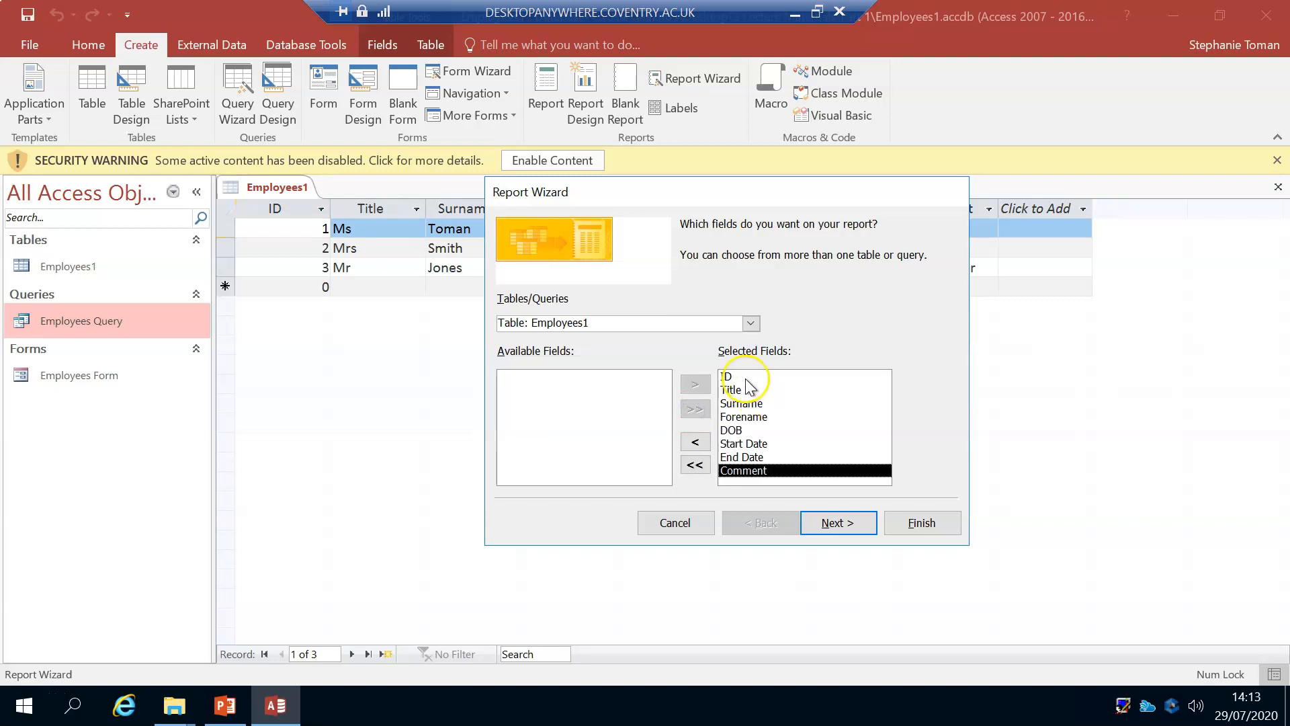
left_click(743, 377)
left_click(699, 446)
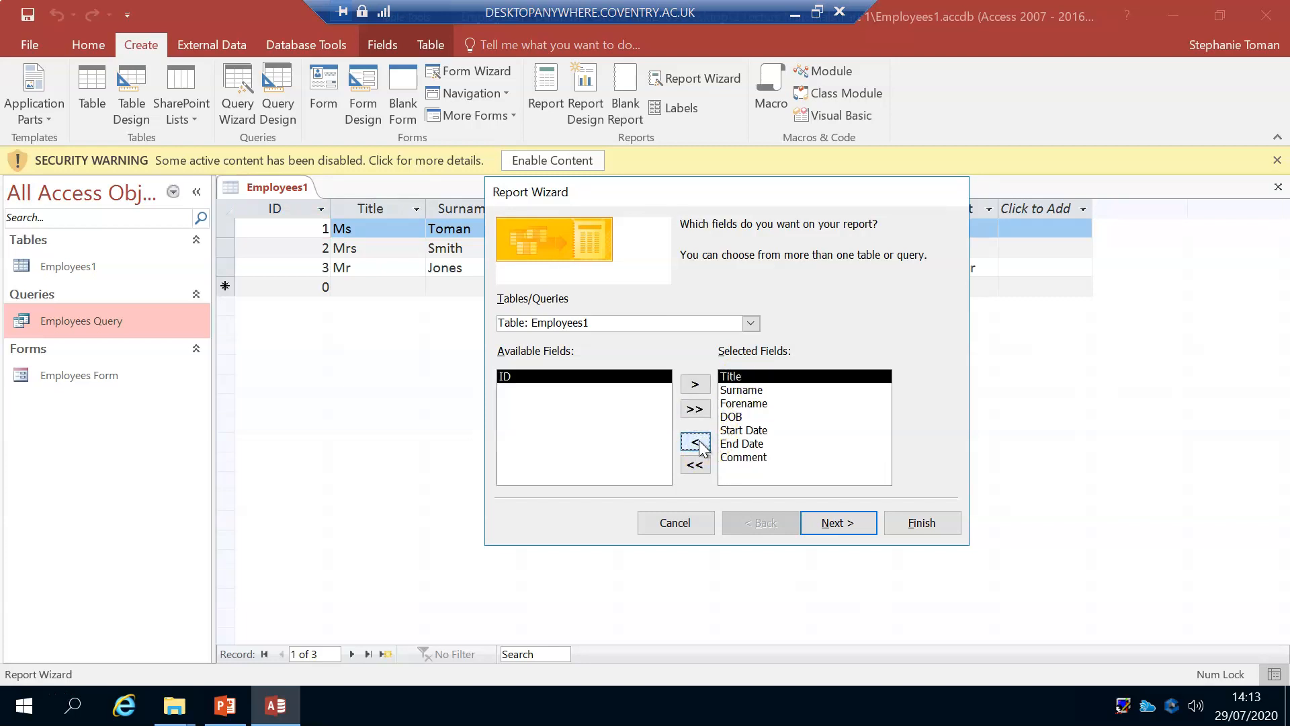
left_click(696, 411)
left_click(695, 464)
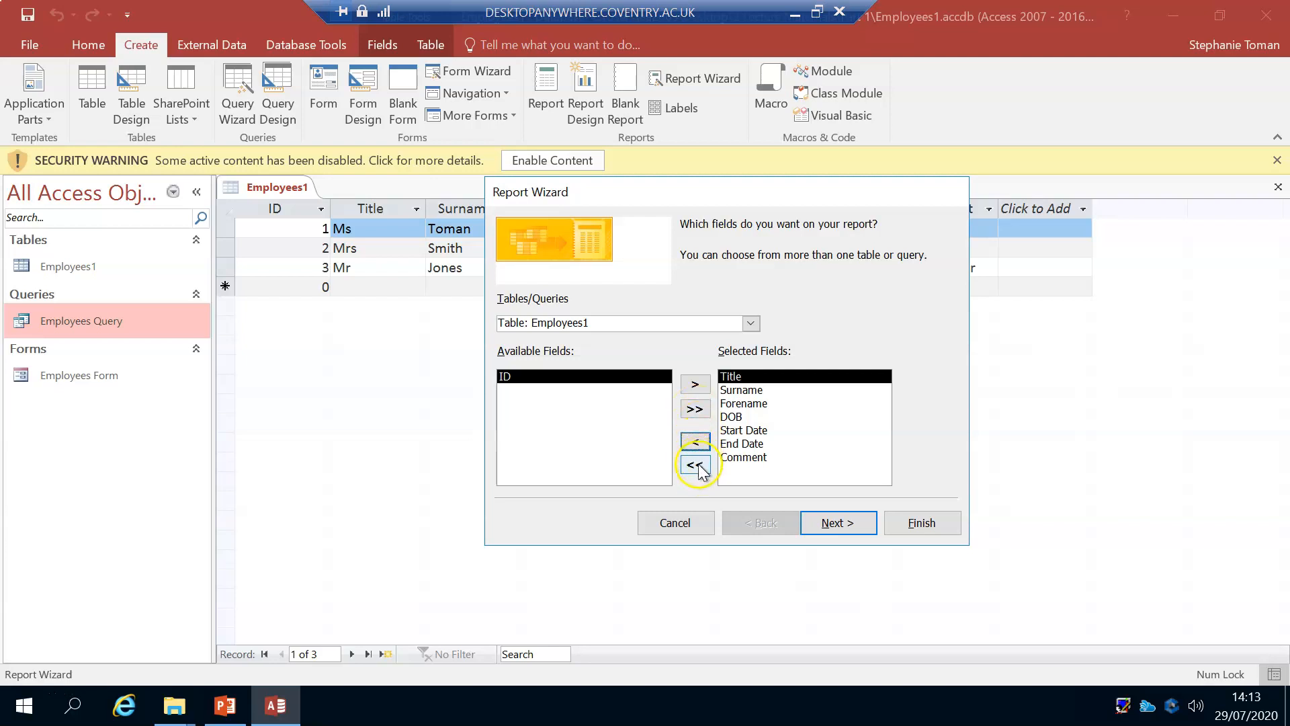
left_click(695, 384)
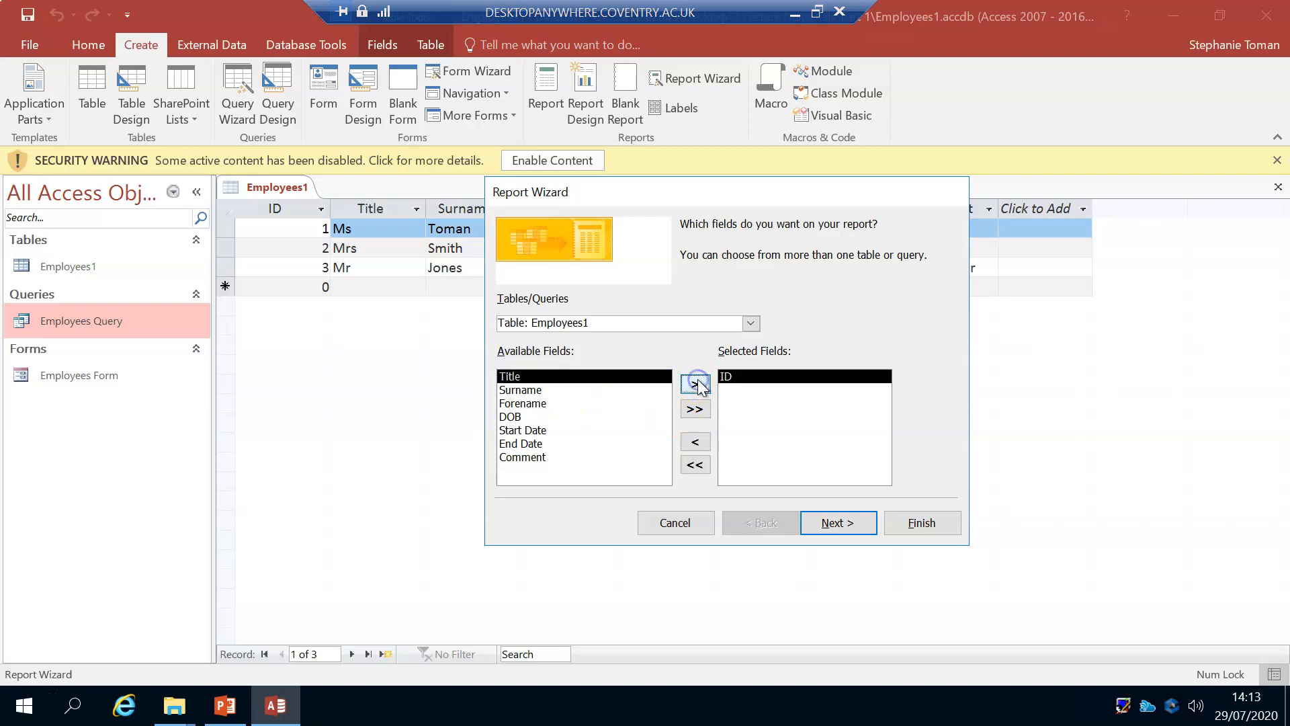
left_click(695, 442)
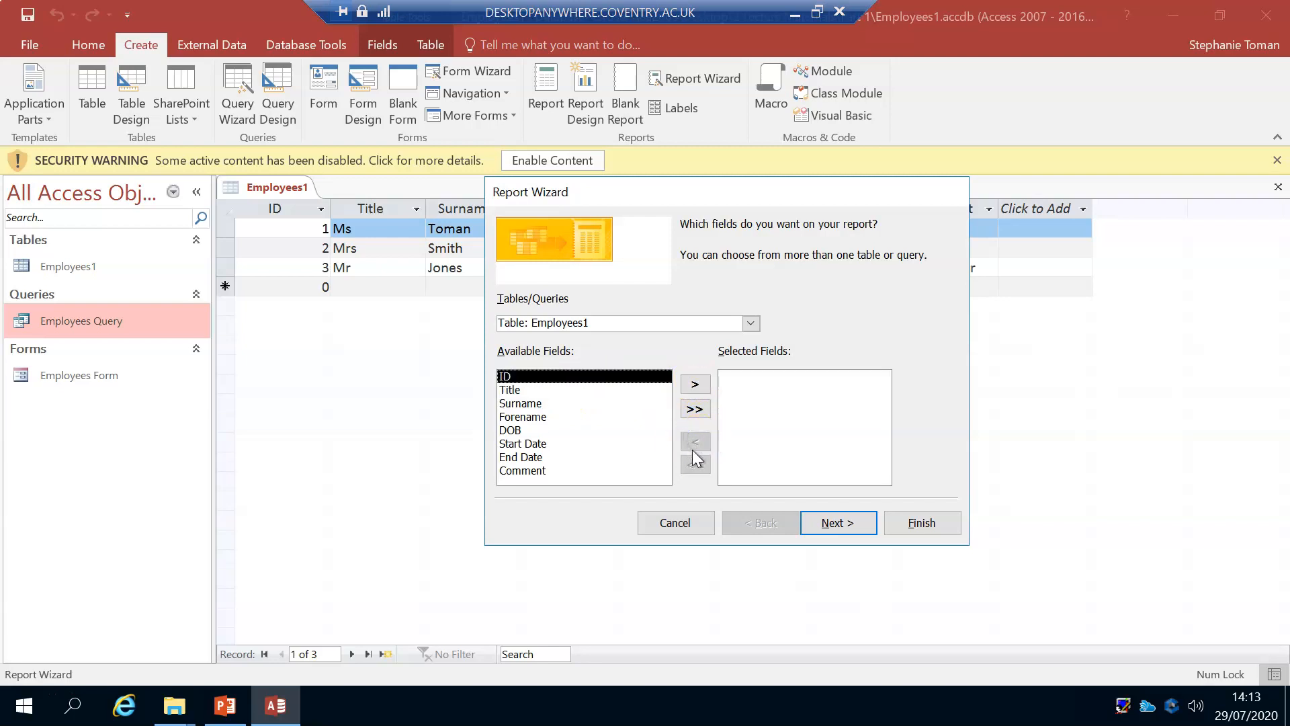
Step: Include every Employees1 field except ID in the report and continue to the grouping levels
left_click(695, 408)
left_click(732, 376)
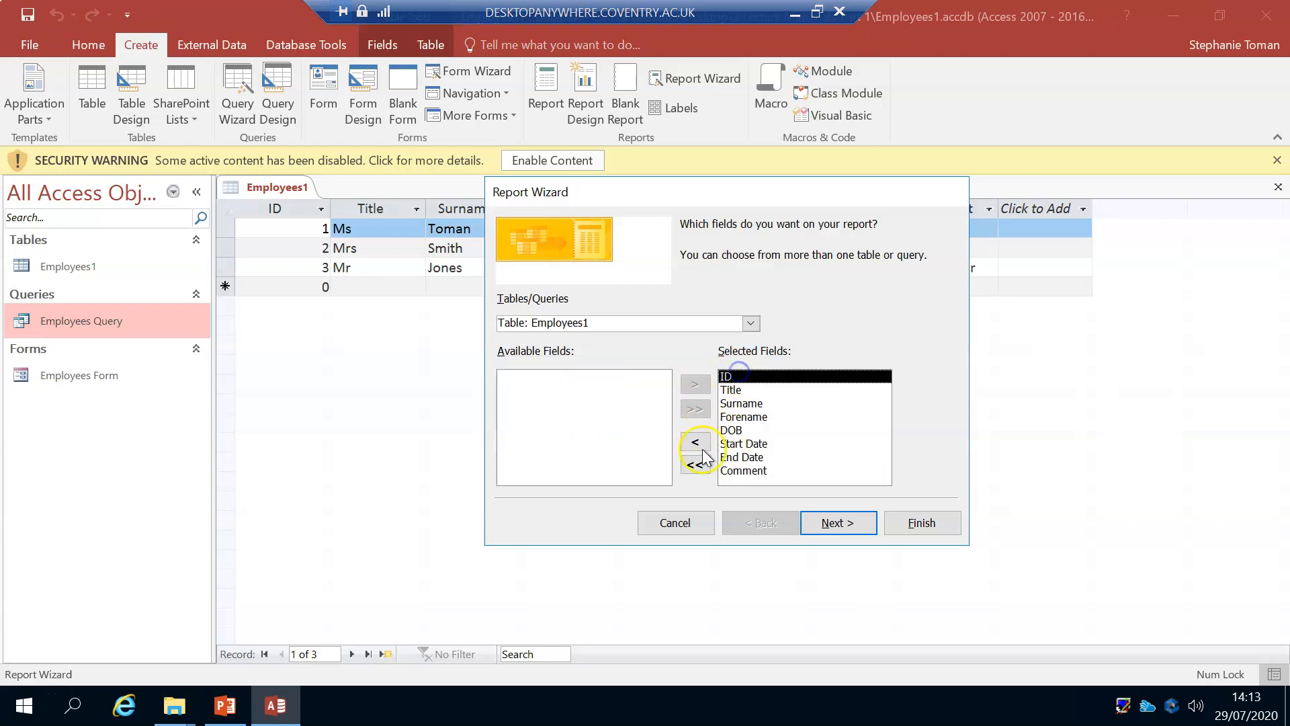
left_click(695, 442)
left_click(836, 522)
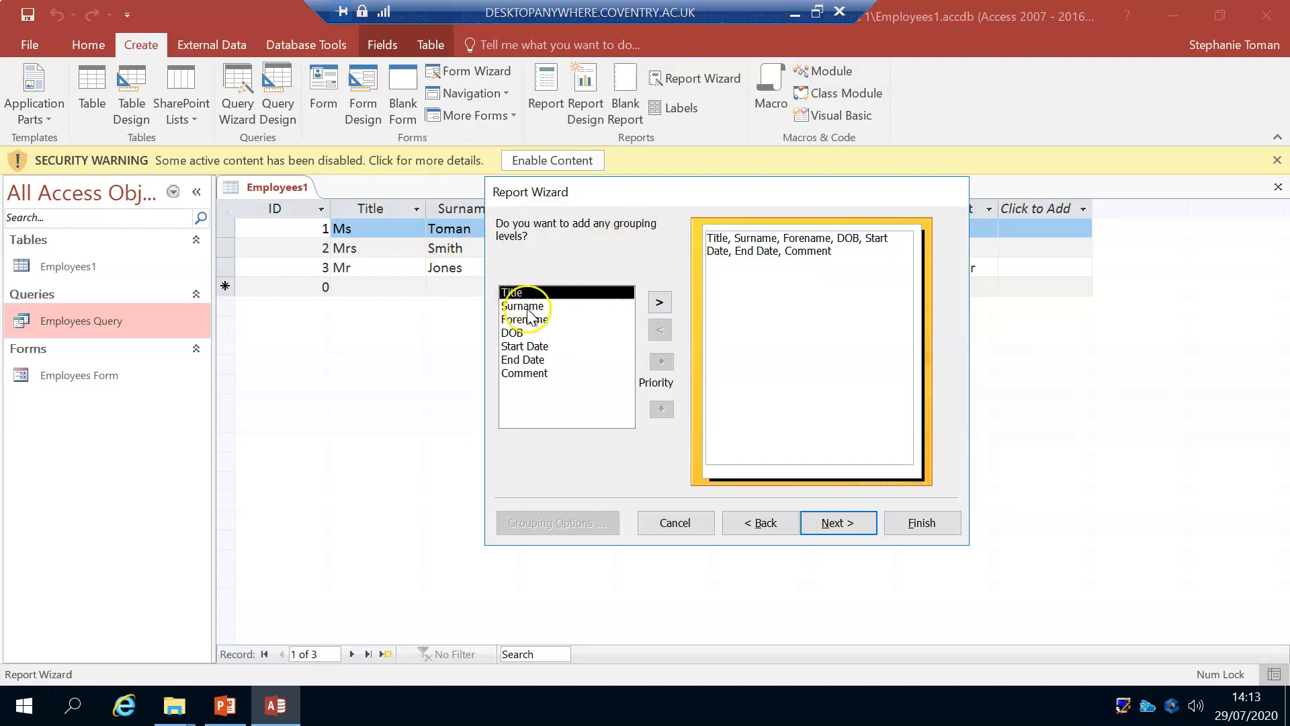
Step: Group the report on Start Date by month and continue to the sort order
left_click(522, 333)
left_click(528, 345)
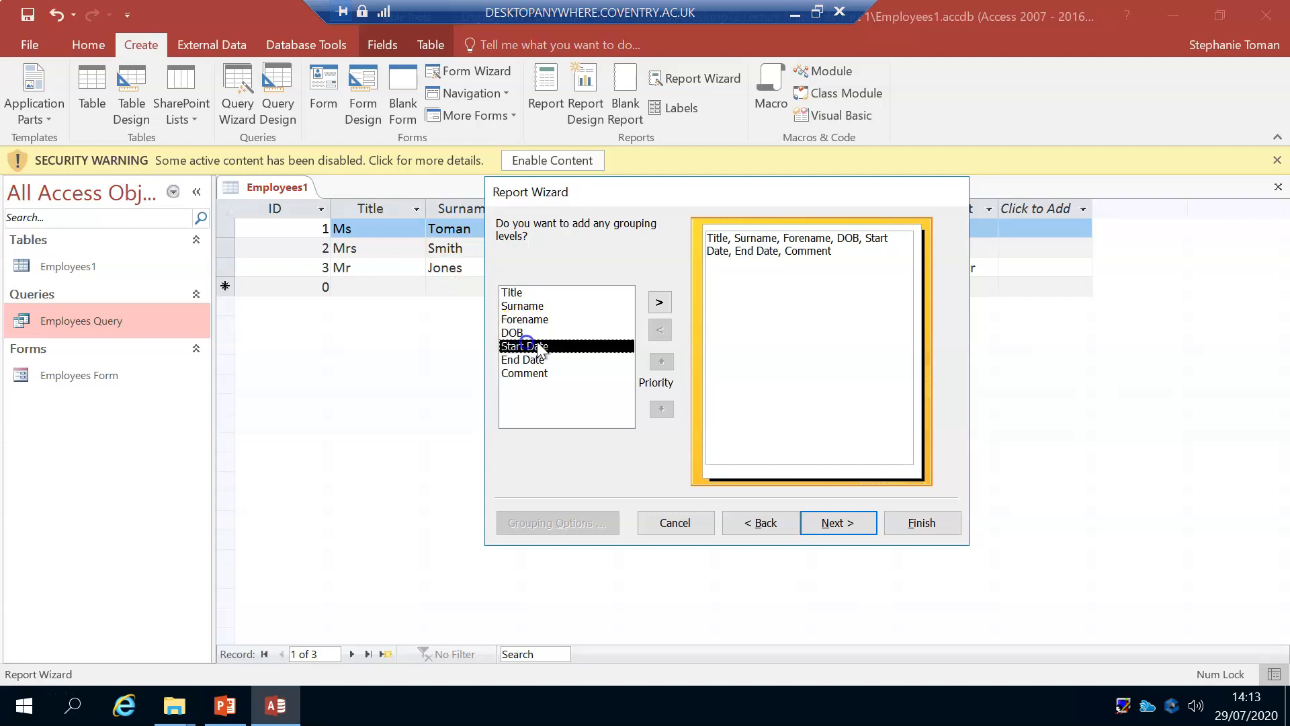
left_click(659, 302)
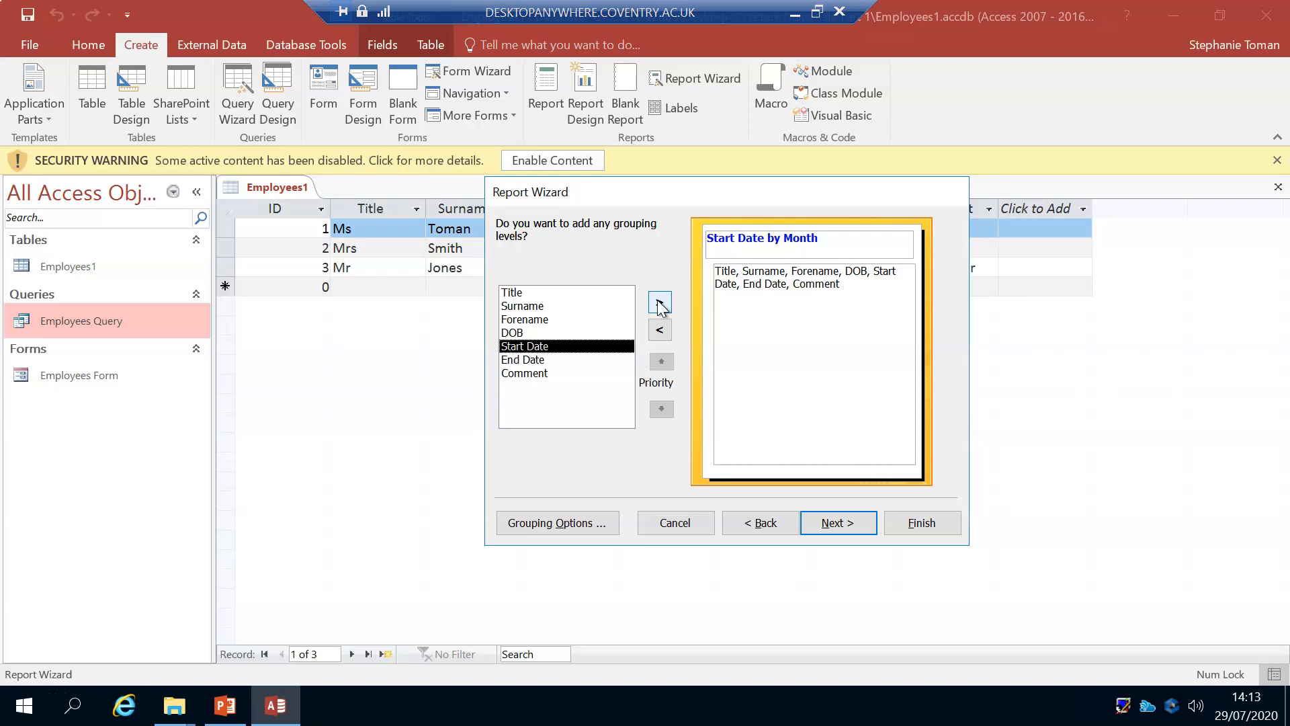
left_click(846, 527)
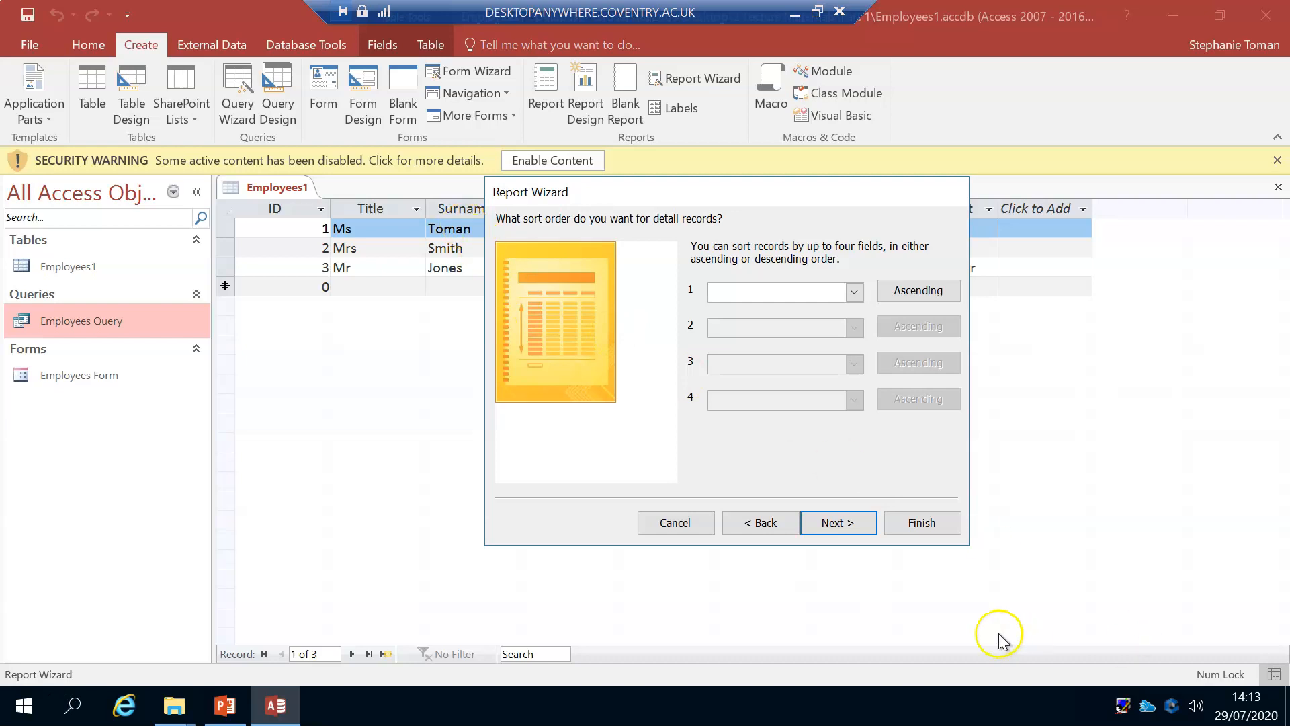
Step: Leave the report unsorted, keep the Stepped layout in Portrait, and finish it with the title Employees1 Report in preview
left_click(835, 527)
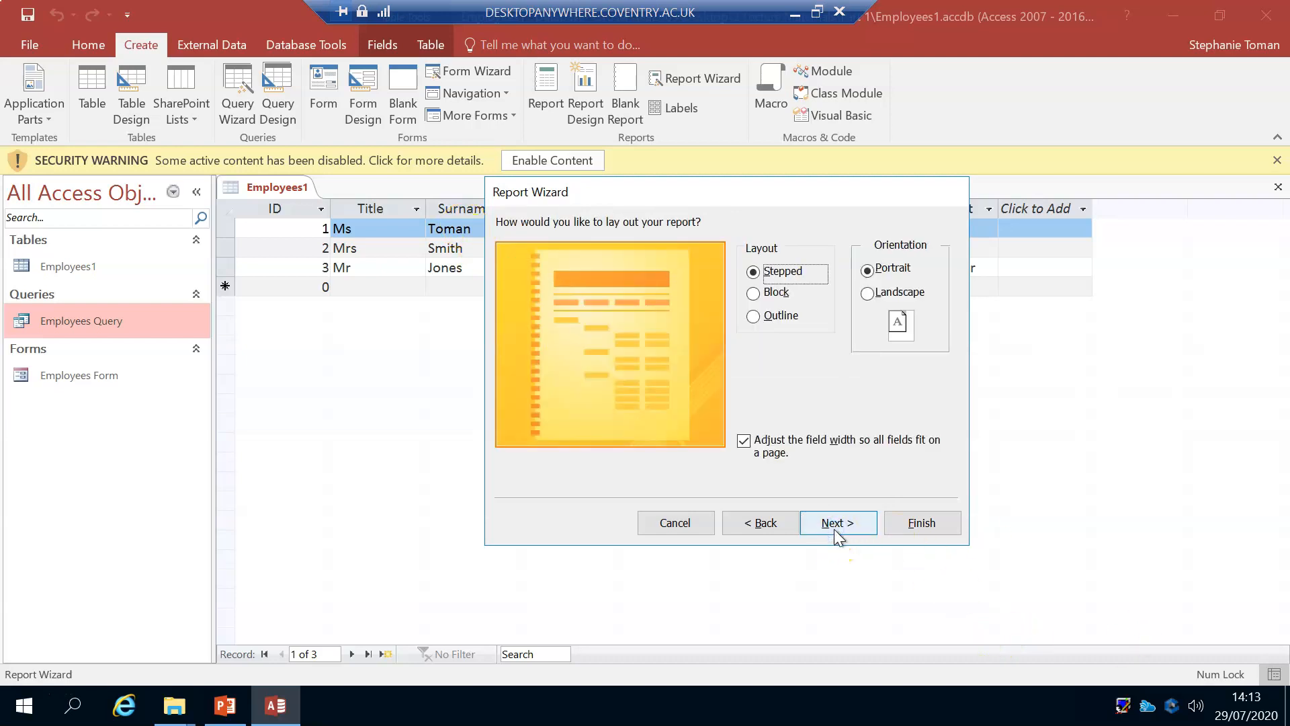
left_click(835, 528)
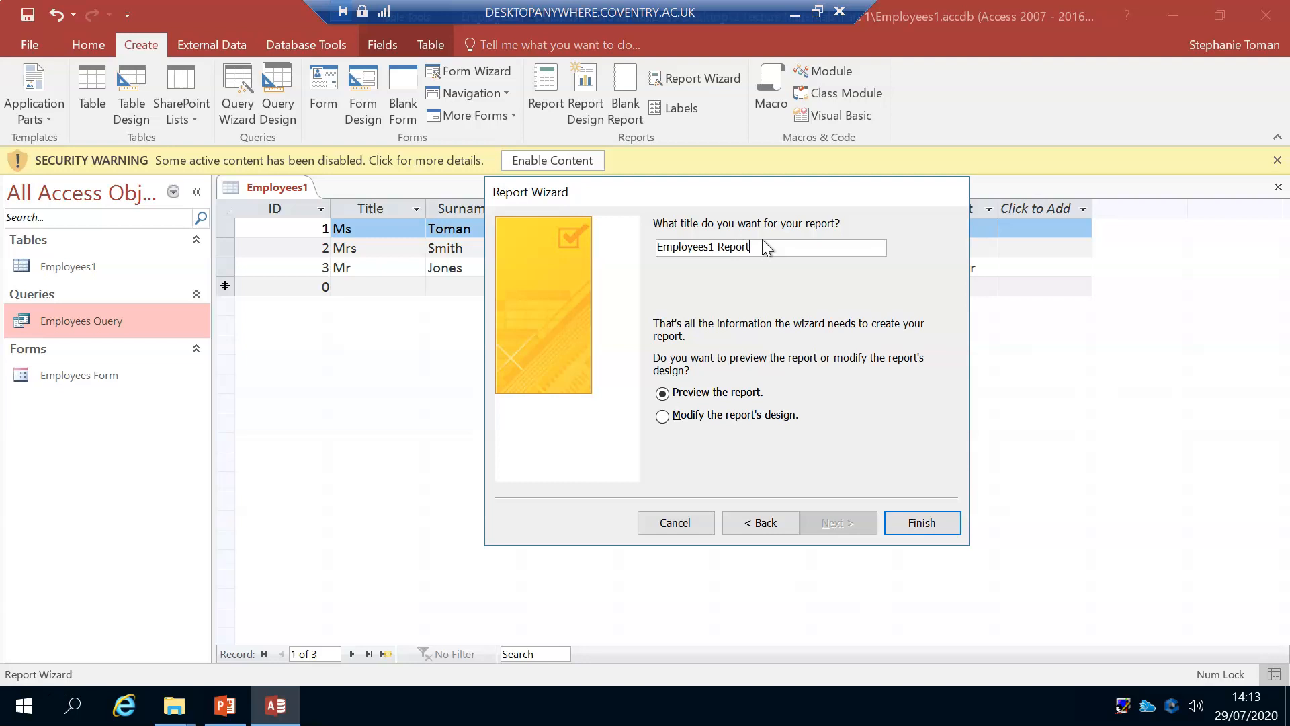
left_click(913, 522)
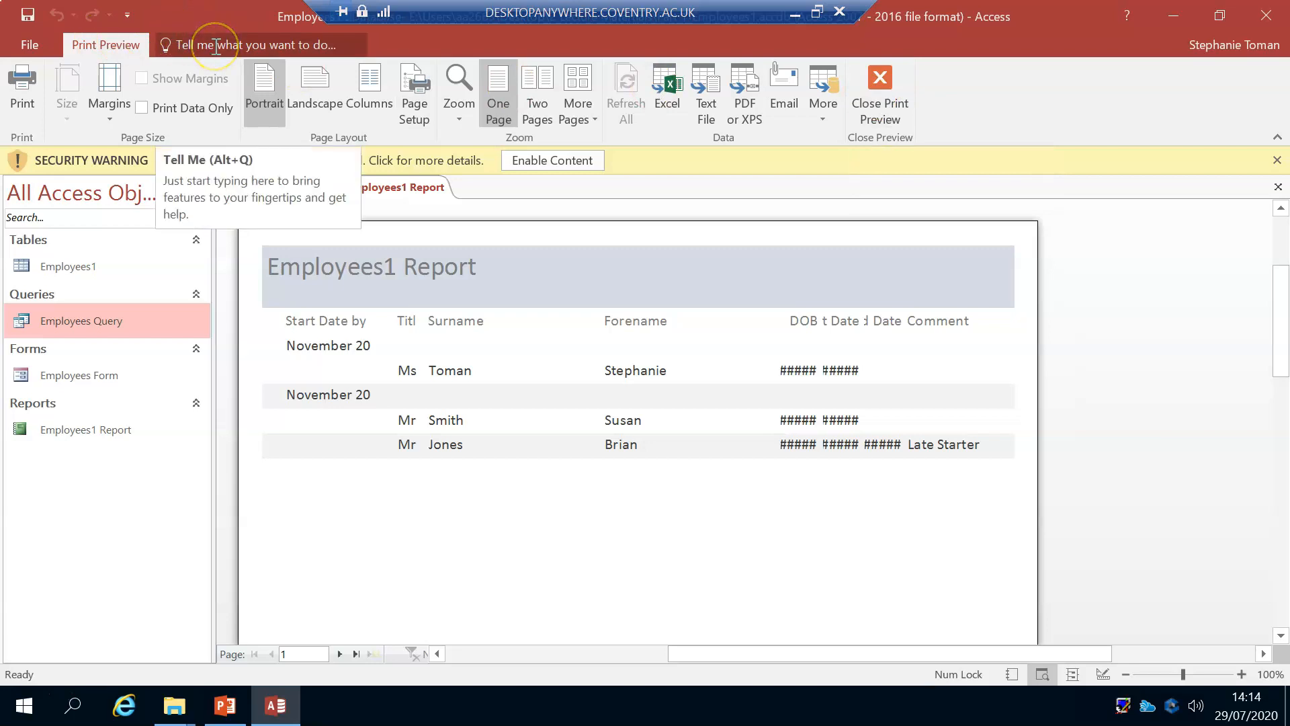
Step: Look at the report's printing options and print preview, and close the preview to reach Design view
left_click(35, 42)
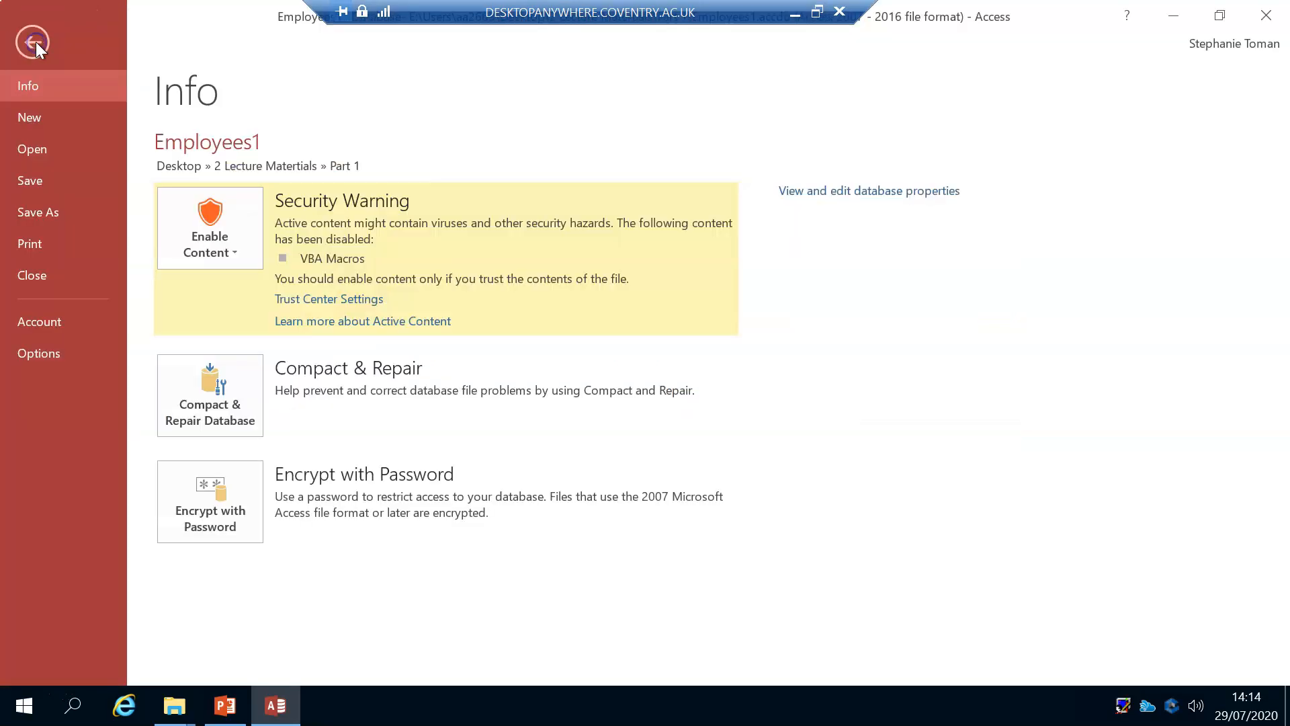
left_click(40, 244)
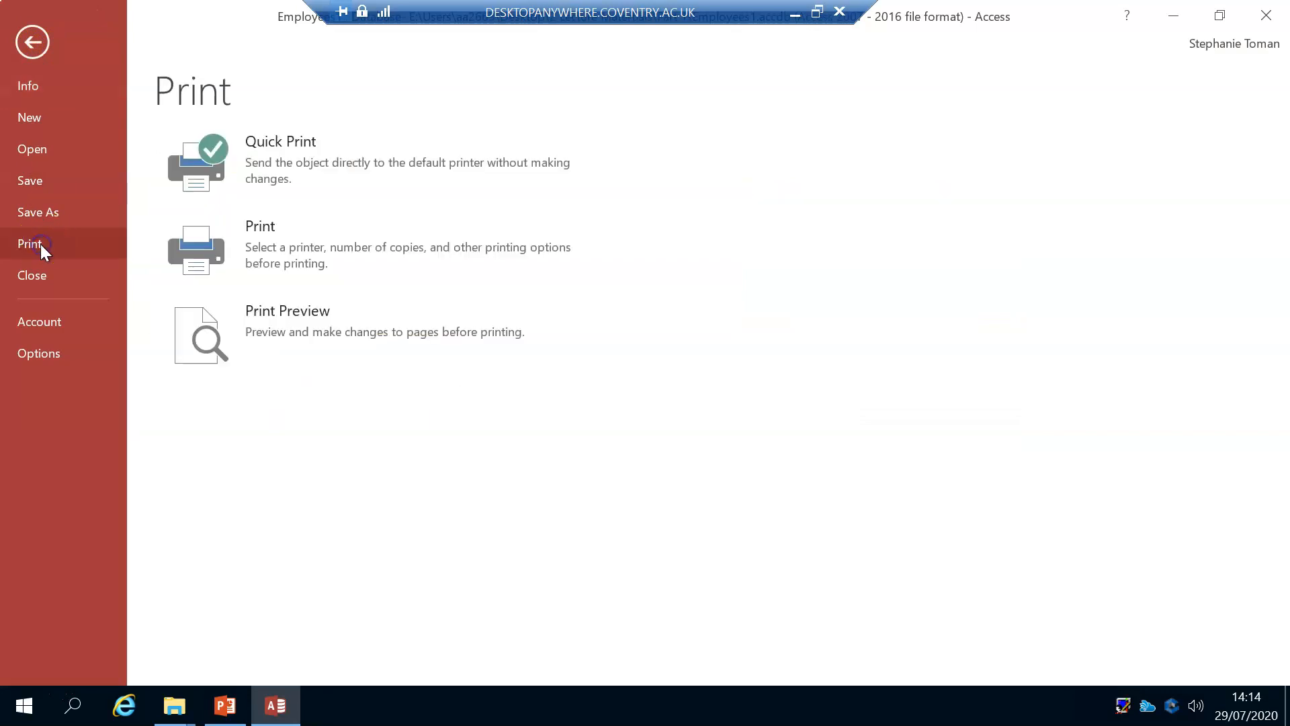
left_click(296, 320)
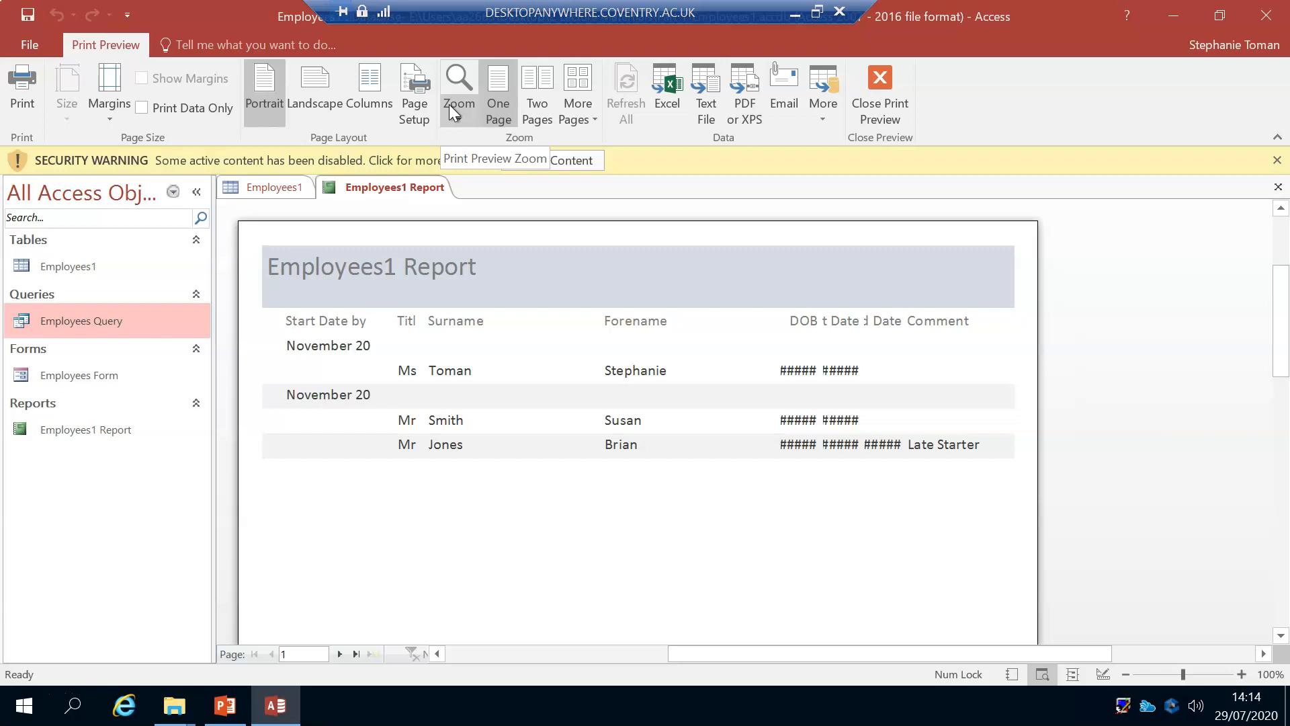
left_click(56, 14)
left_click(29, 35)
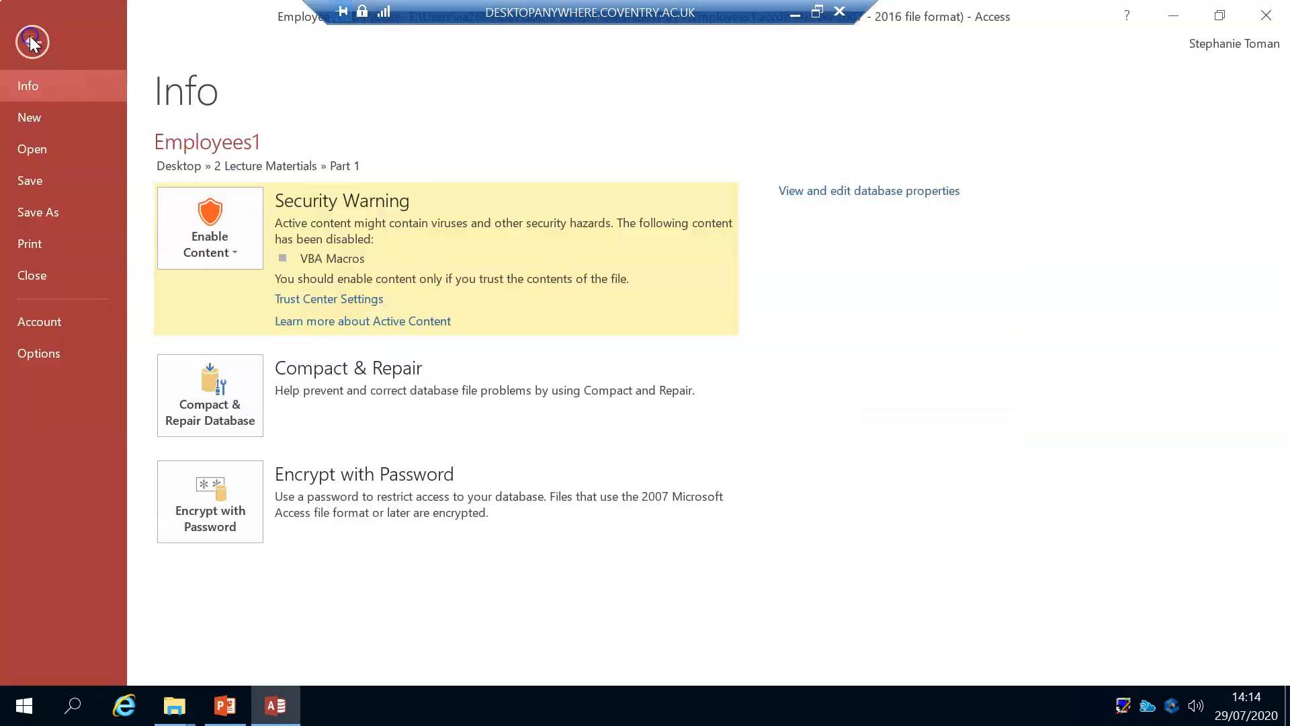
left_click(52, 245)
left_click(333, 326)
left_click(256, 240)
left_click(892, 78)
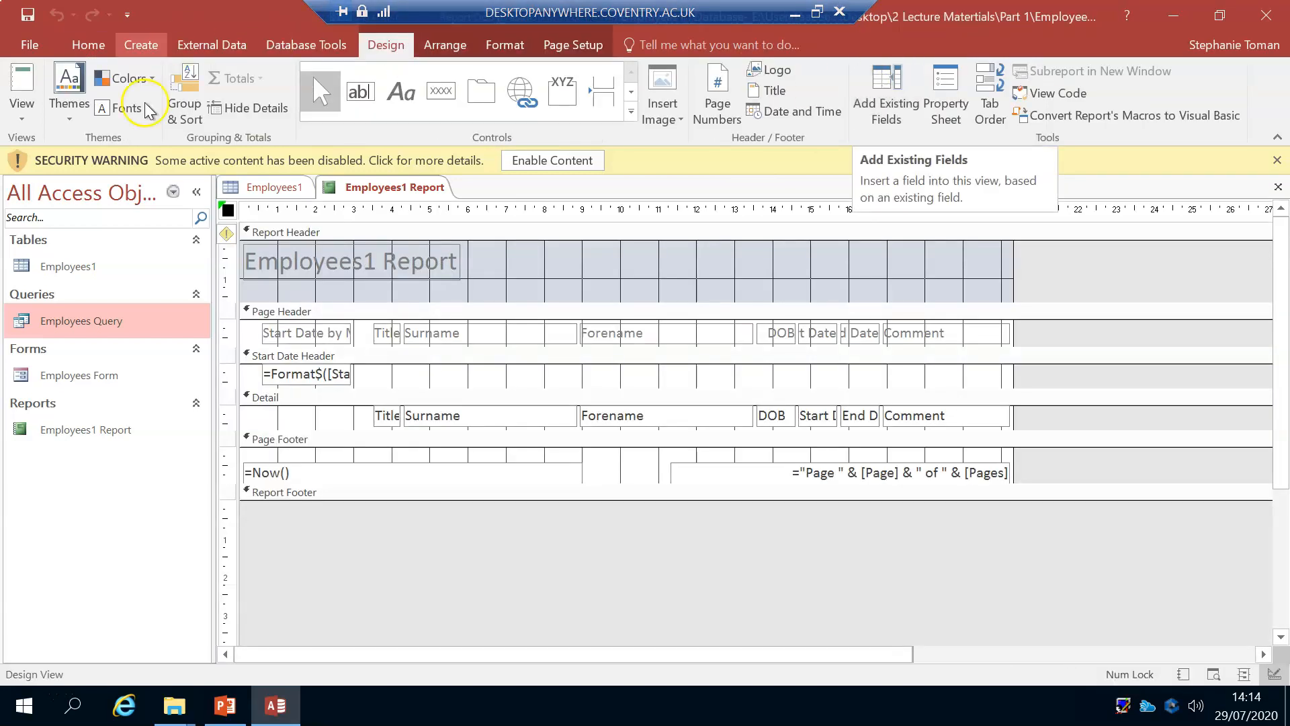
Step: In the report's Design view, move the Comment label and its Detail text box right to about the 20 cm mark
left_click(25, 121)
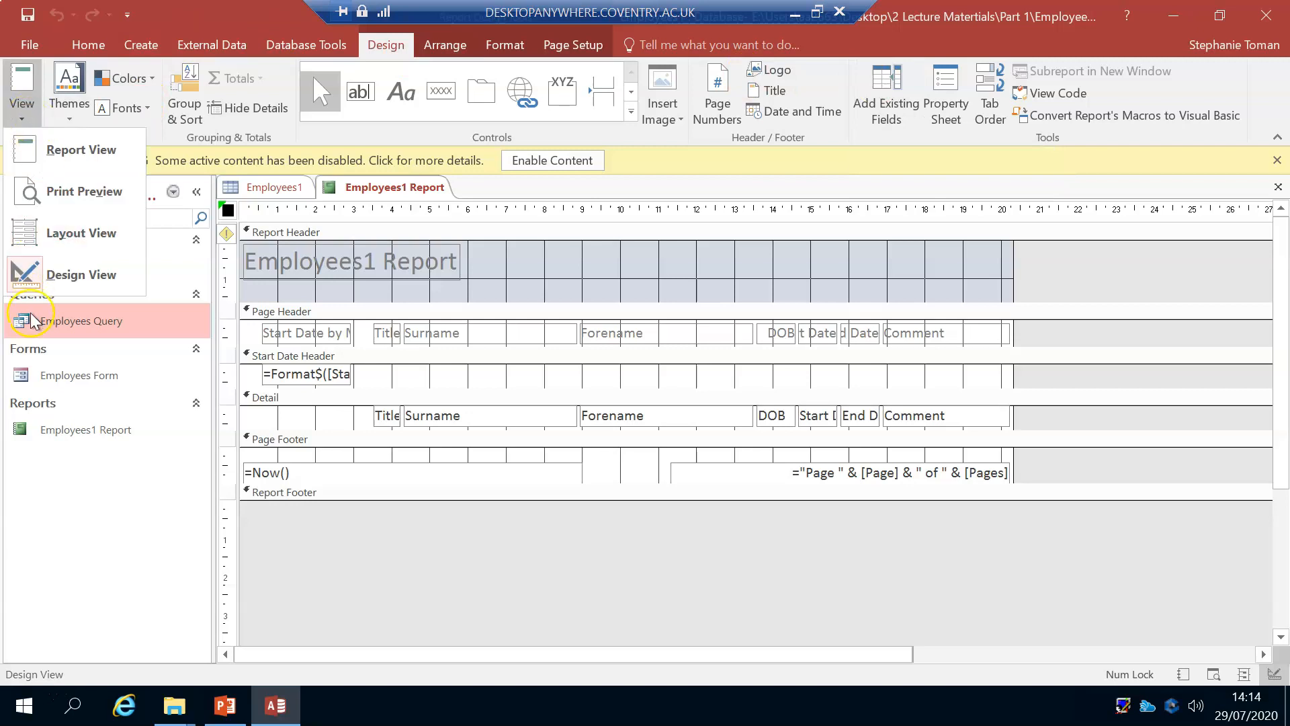
left_click(46, 293)
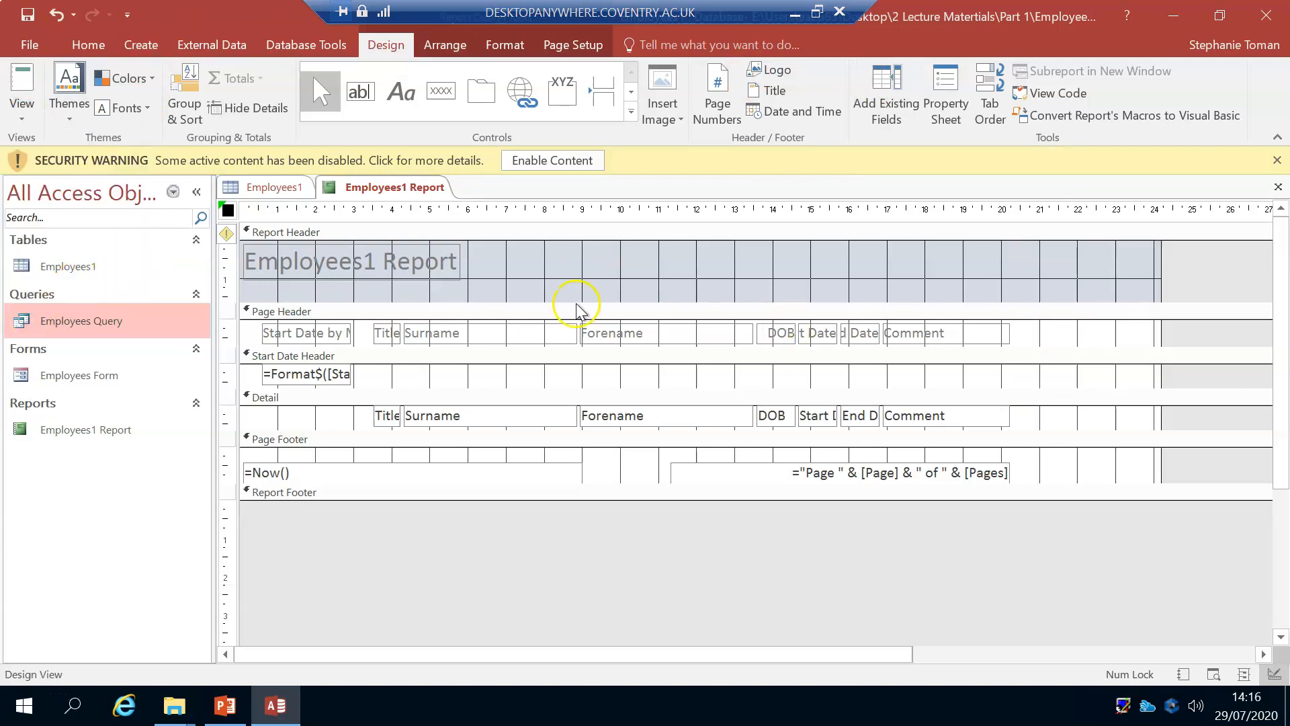
left_click(965, 342)
left_click_drag(965, 341, 1095, 338)
left_click(996, 420)
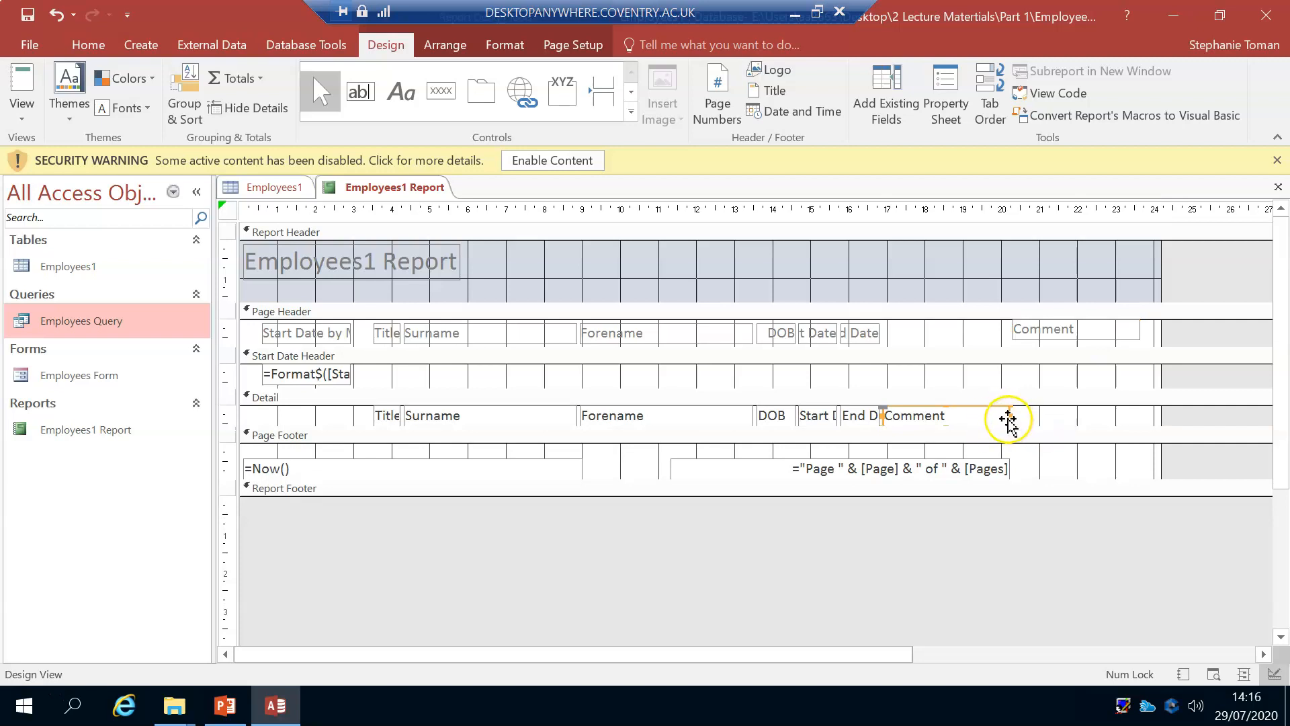
left_click_drag(1009, 419, 1120, 417)
Step: Check the Comment column's placement in Report View, and return to Design view
left_click(19, 84)
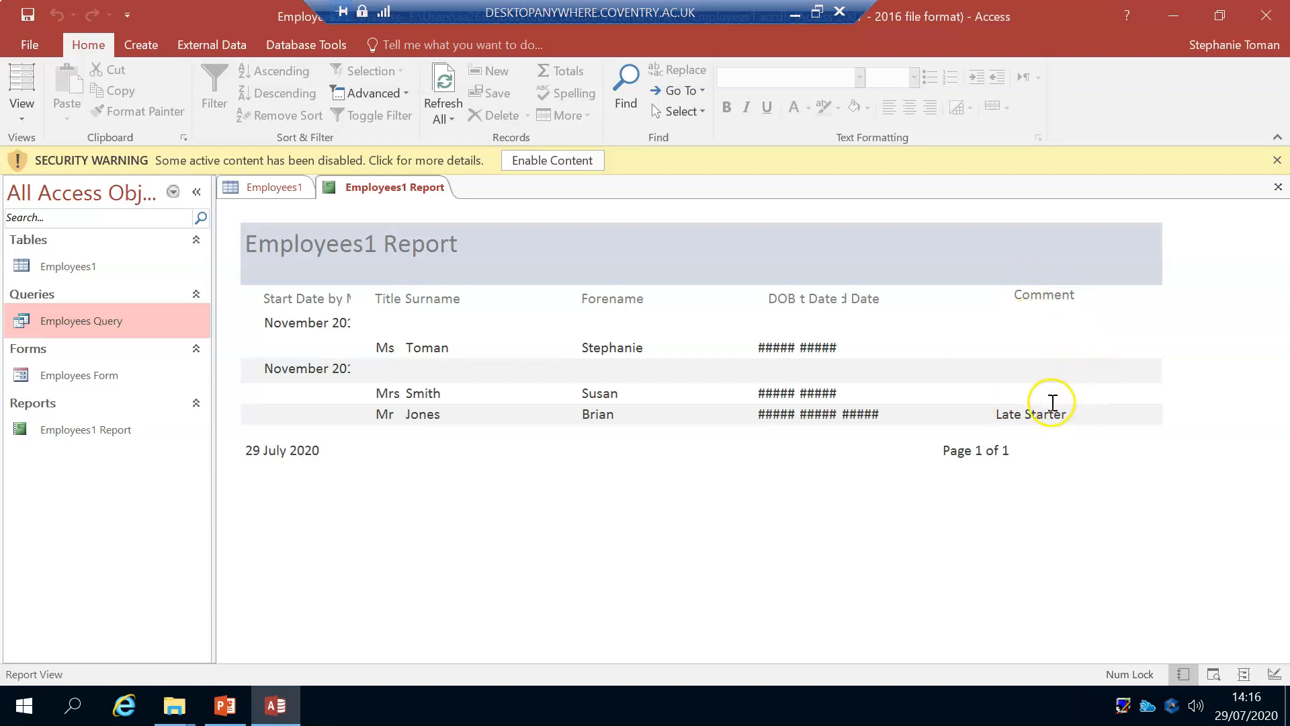
left_click(27, 116)
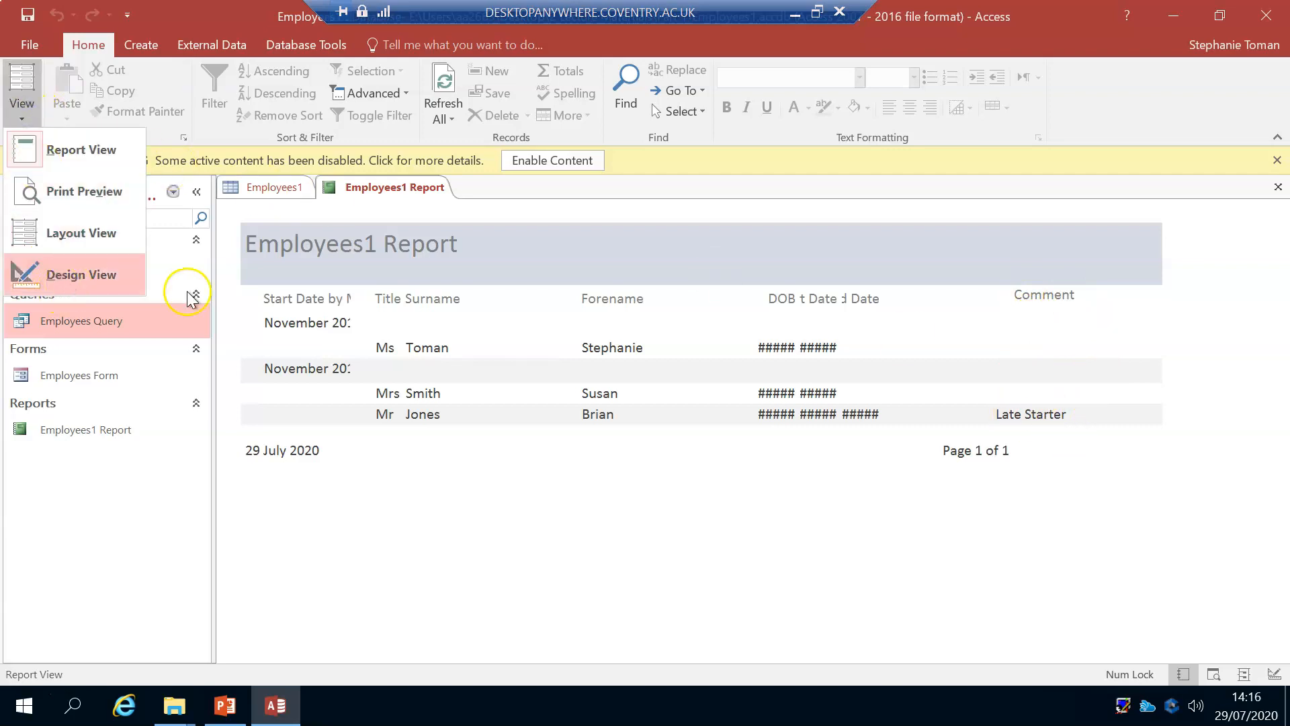
left_click(72, 276)
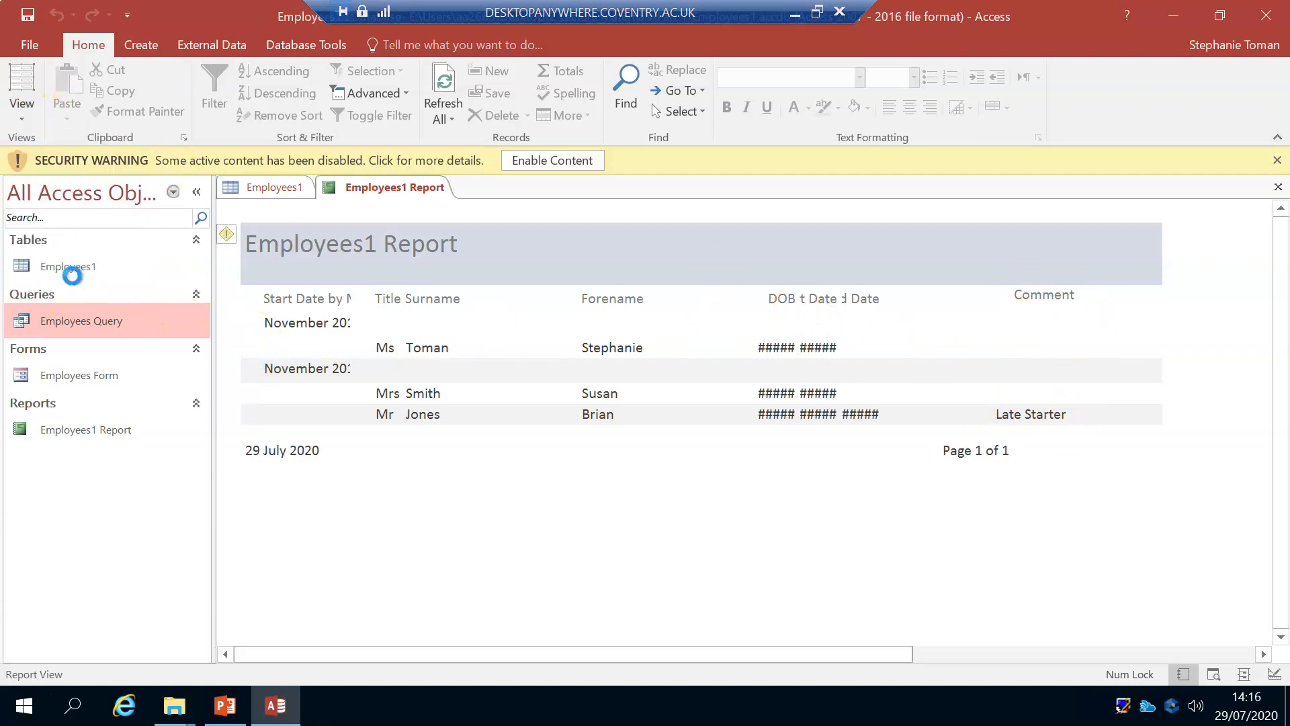
Step: Move the End Date label right to about 18.8 cm, and shift the Comment text box beneath its label
left_click(864, 336)
left_click_drag(865, 344, 982, 343)
left_click(1118, 417)
left_click_drag(1009, 414, 1031, 416)
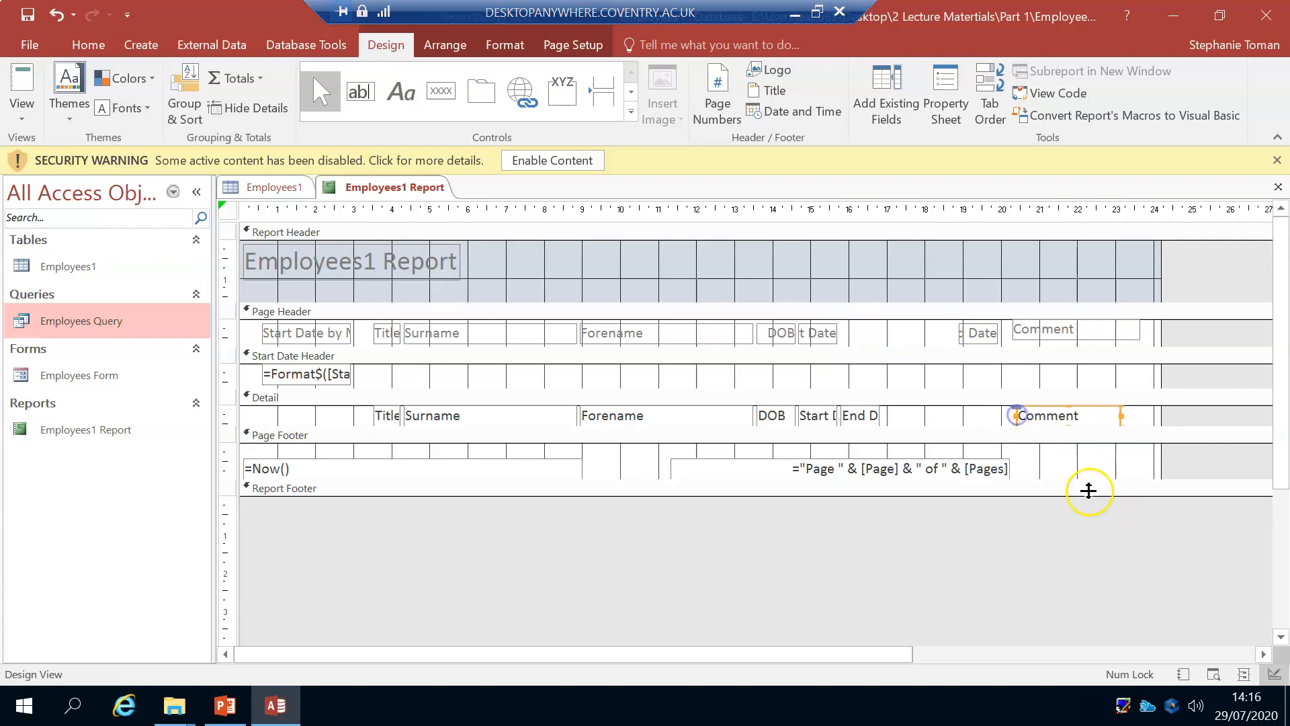
Step: Widen the End Date label leftward to about the 18 cm mark, and move and widen the End Date text box beneath it
left_click(860, 418)
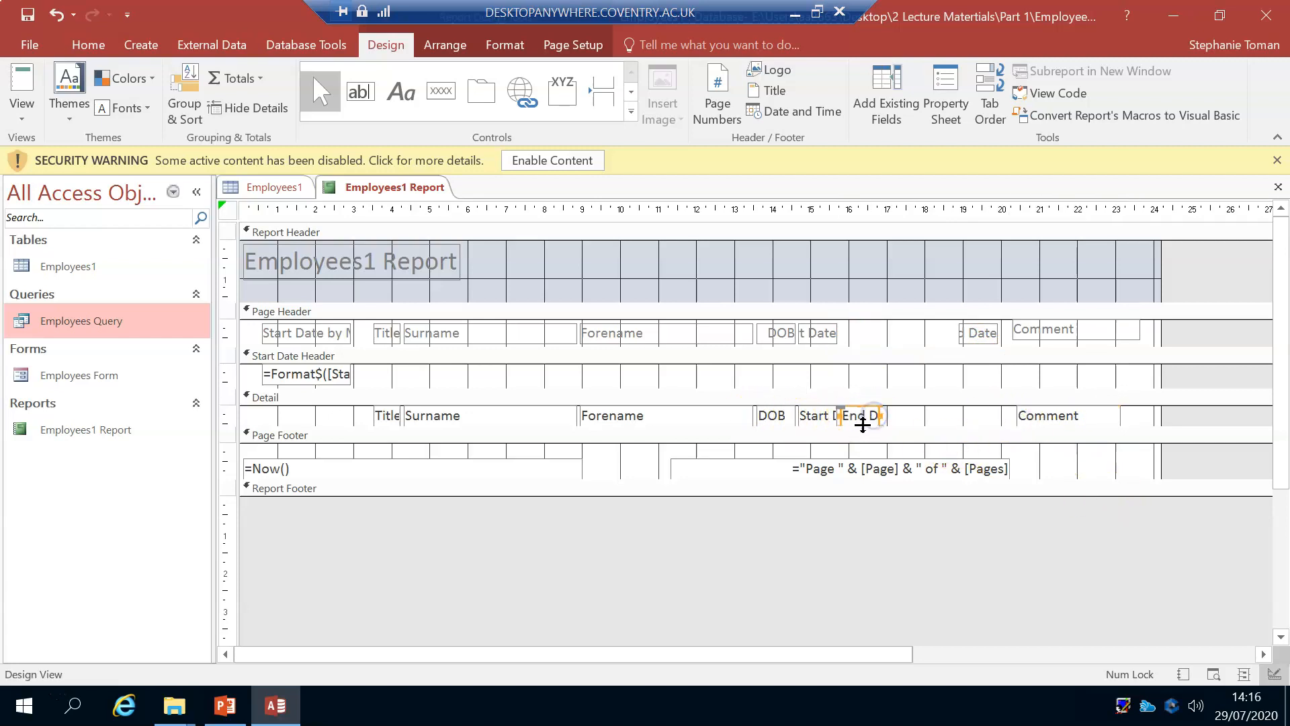
left_click(967, 334)
left_click_drag(958, 333, 925, 327)
left_click(865, 419)
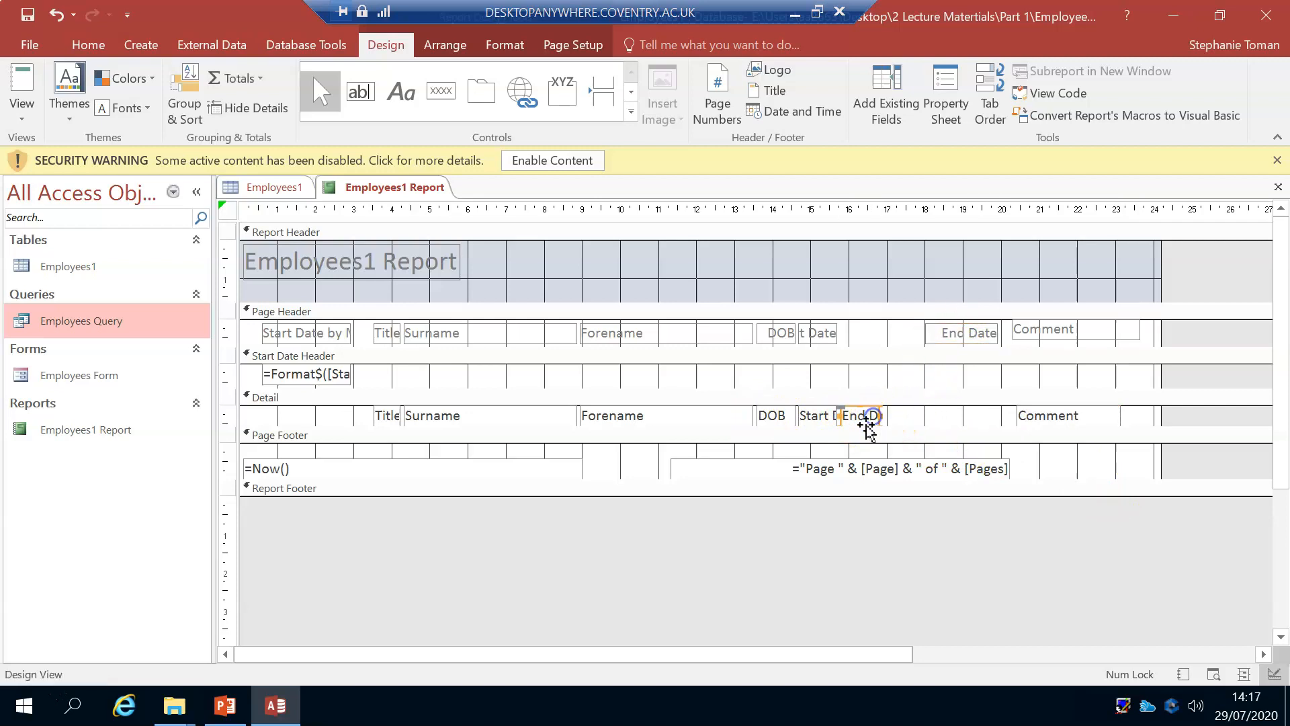
left_click_drag(881, 417, 1001, 420)
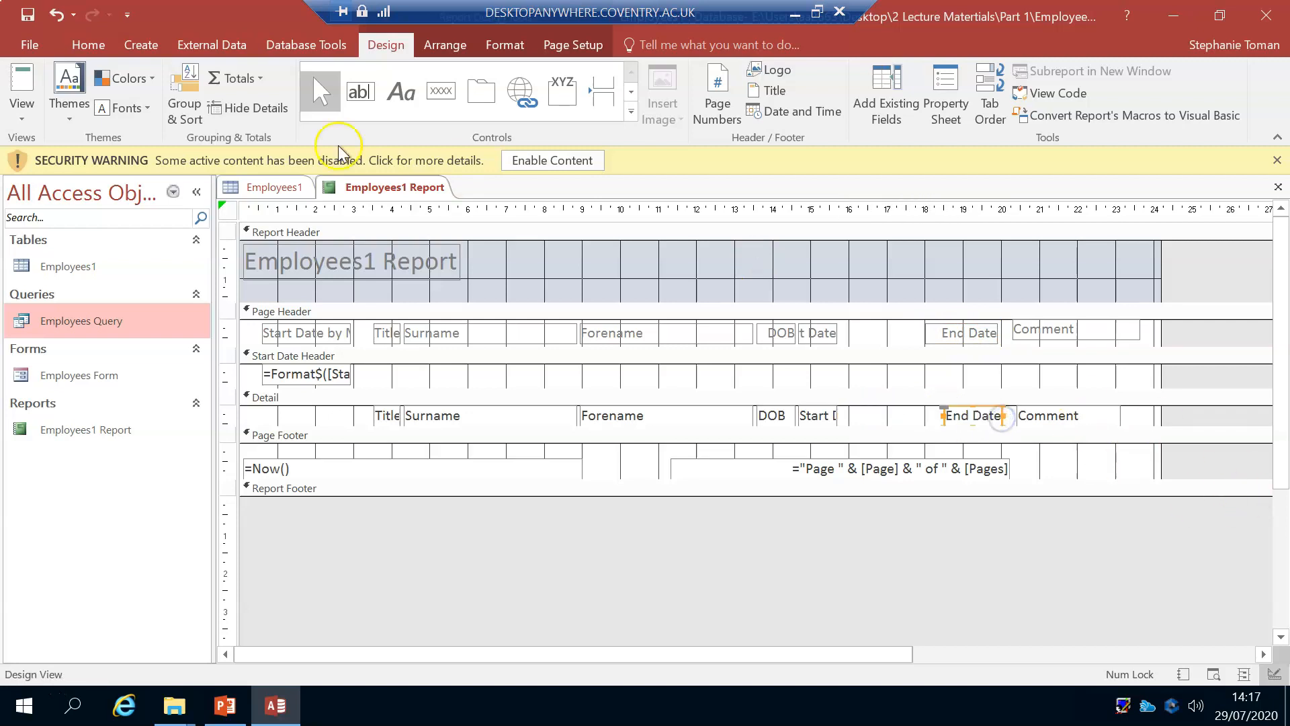
Step: Check the End Date column in Report View, and widen its Detail text box leftward to about the 17.9 cm mark in Design view
left_click(22, 91)
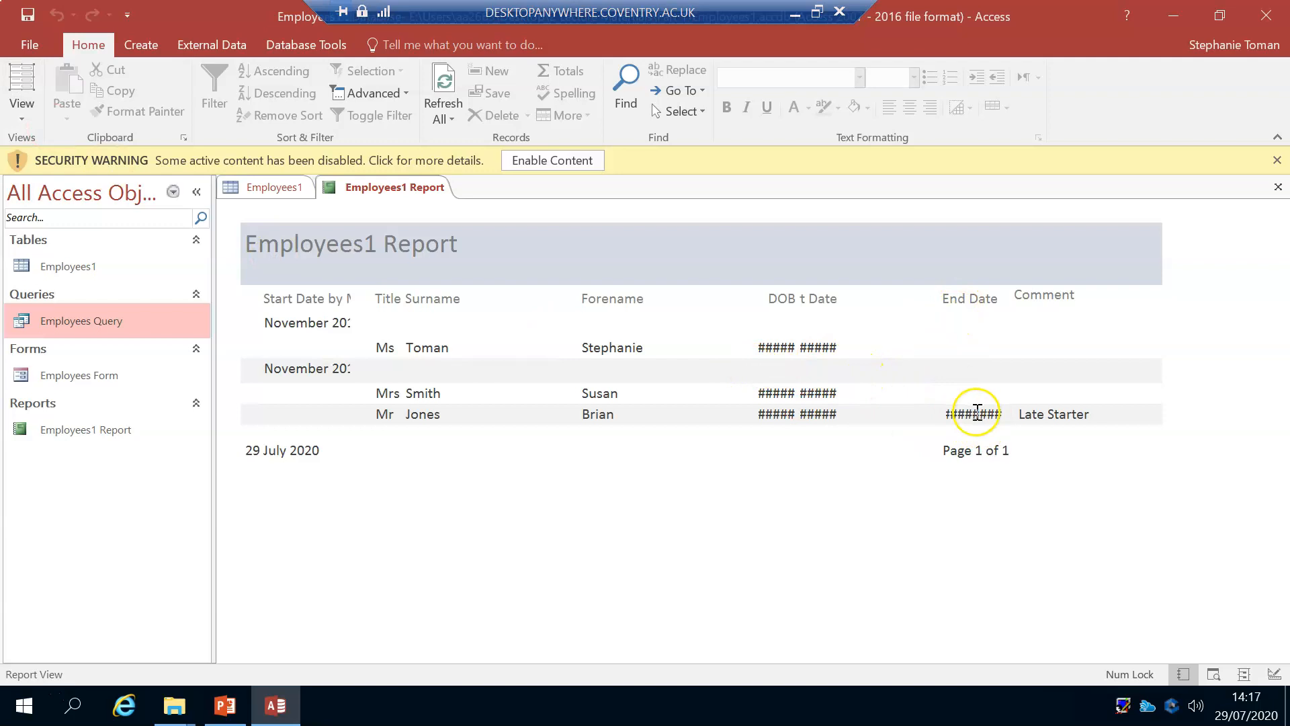
left_click(24, 117)
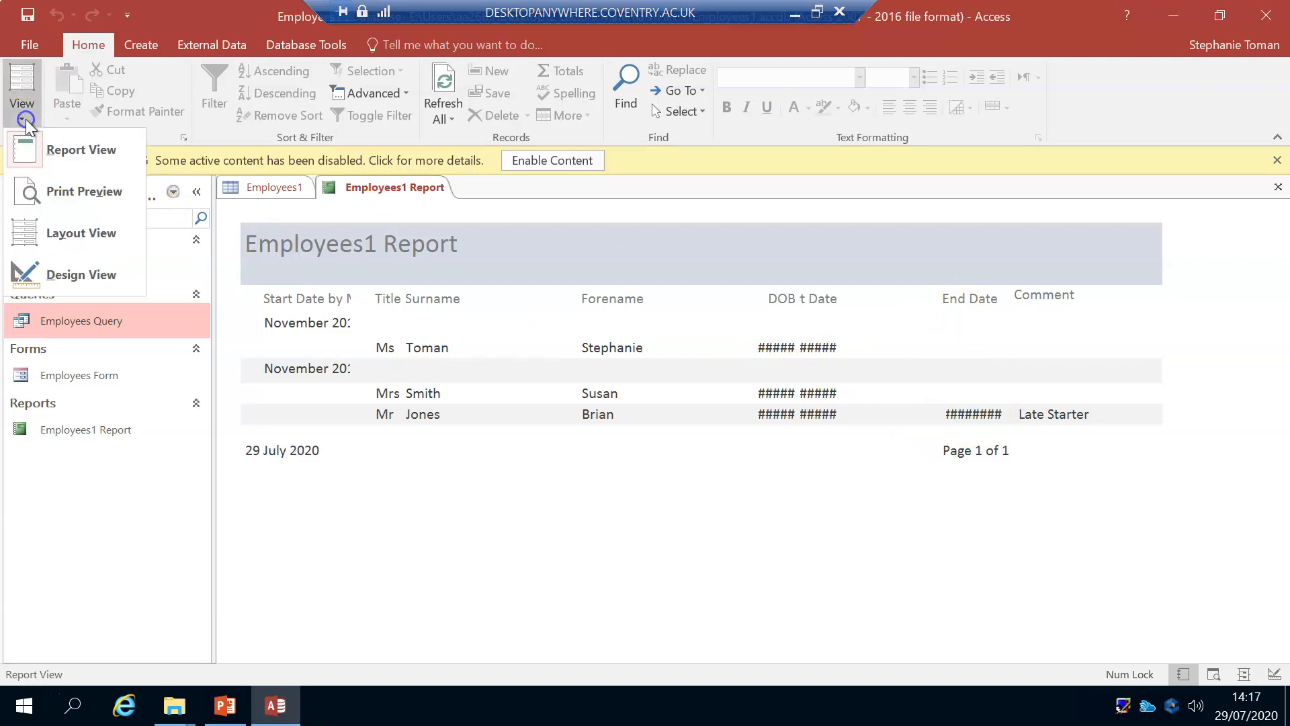
left_click(43, 258)
left_click(947, 416)
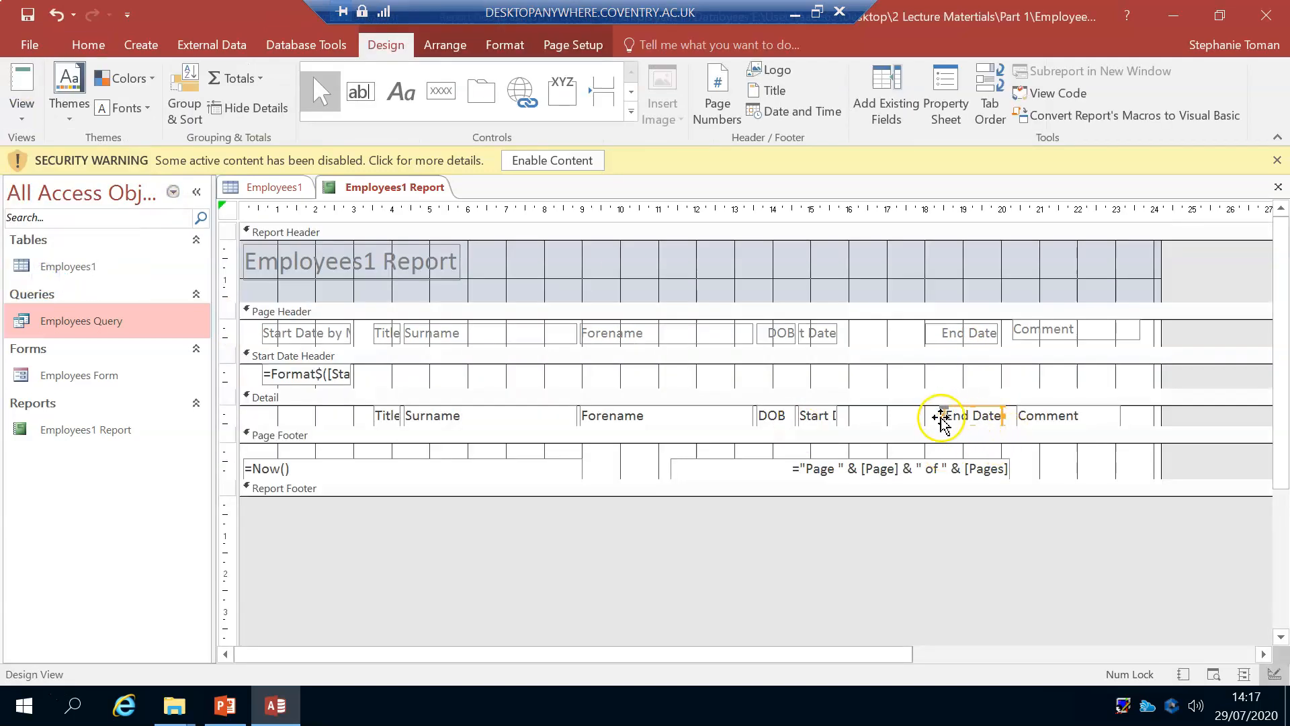
left_click_drag(944, 417, 919, 416)
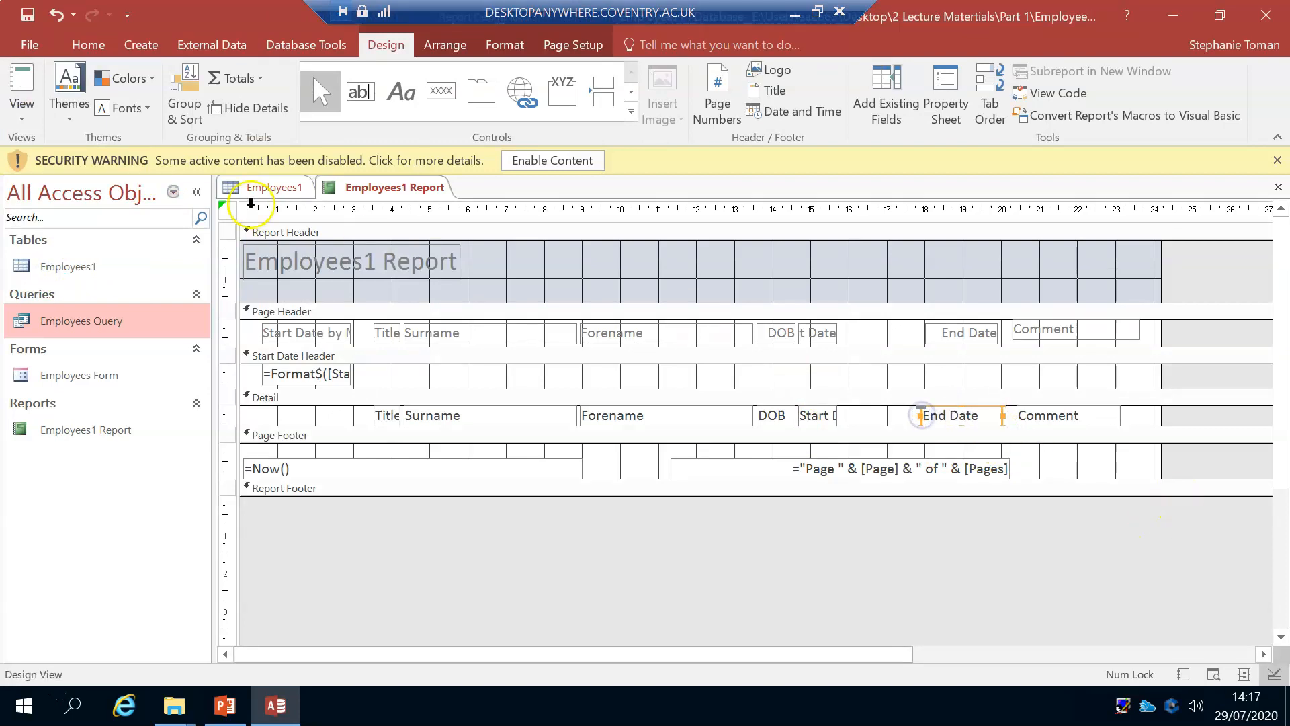
Step: Check the widened End Date column in Report View, and save Employees1 Report
left_click(21, 86)
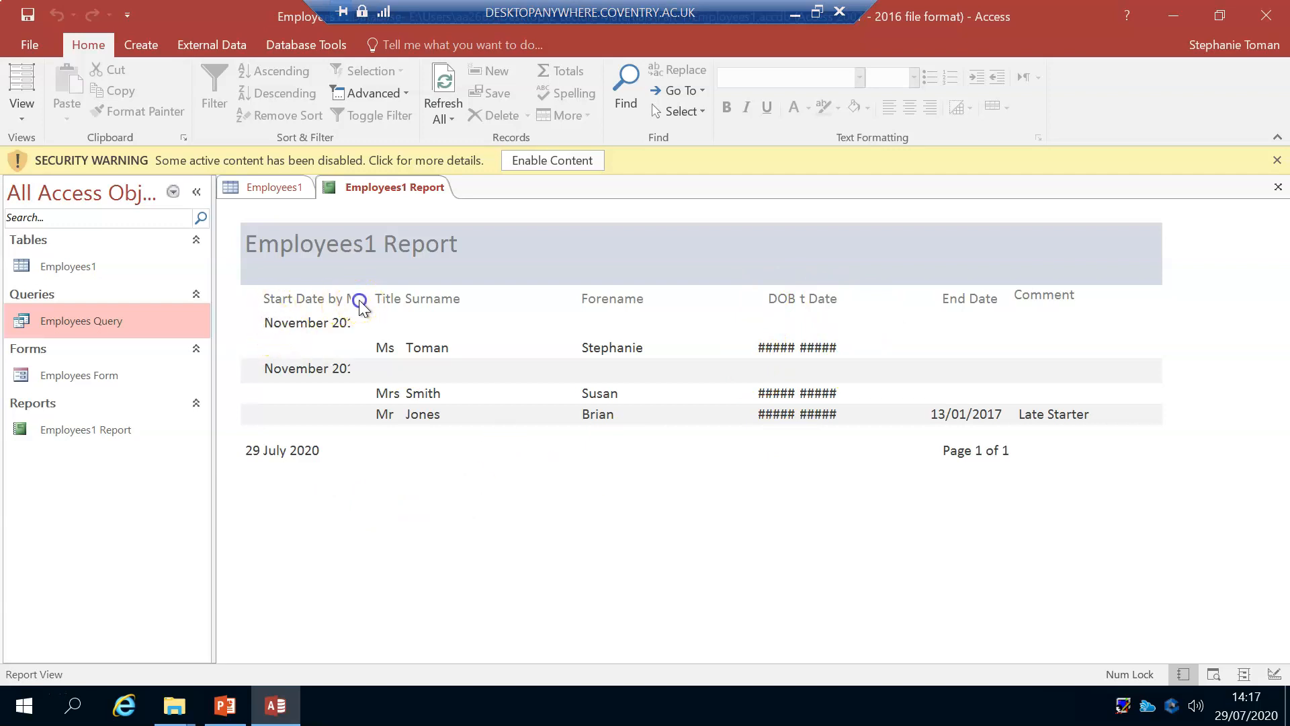
left_click(296, 303)
left_click(301, 300)
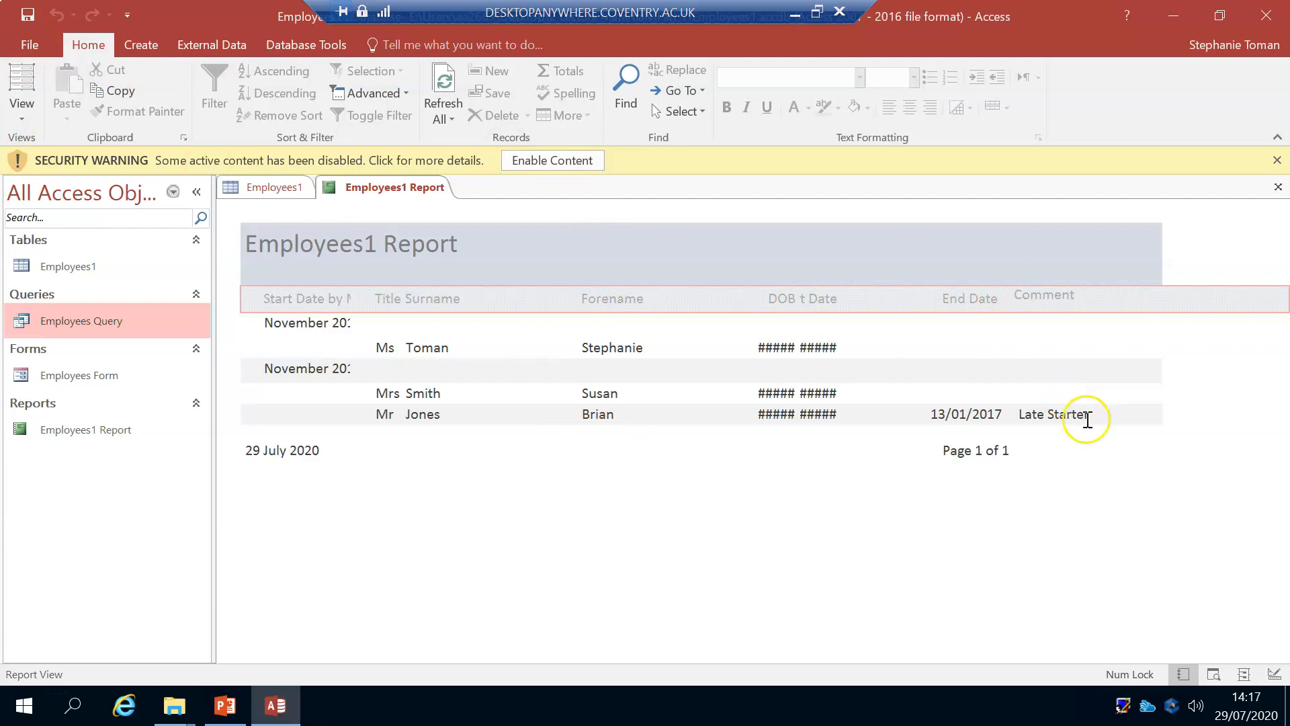
left_click(22, 116)
left_click(161, 628)
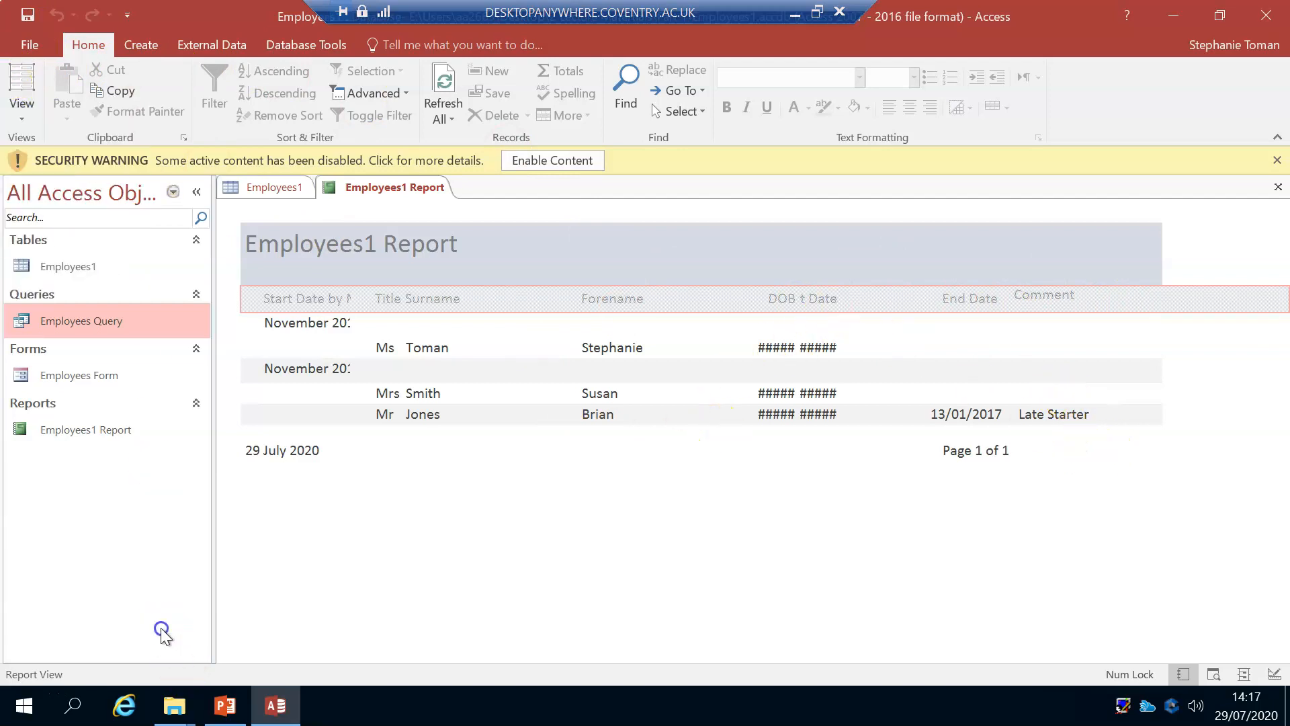
left_click(27, 17)
left_click(142, 44)
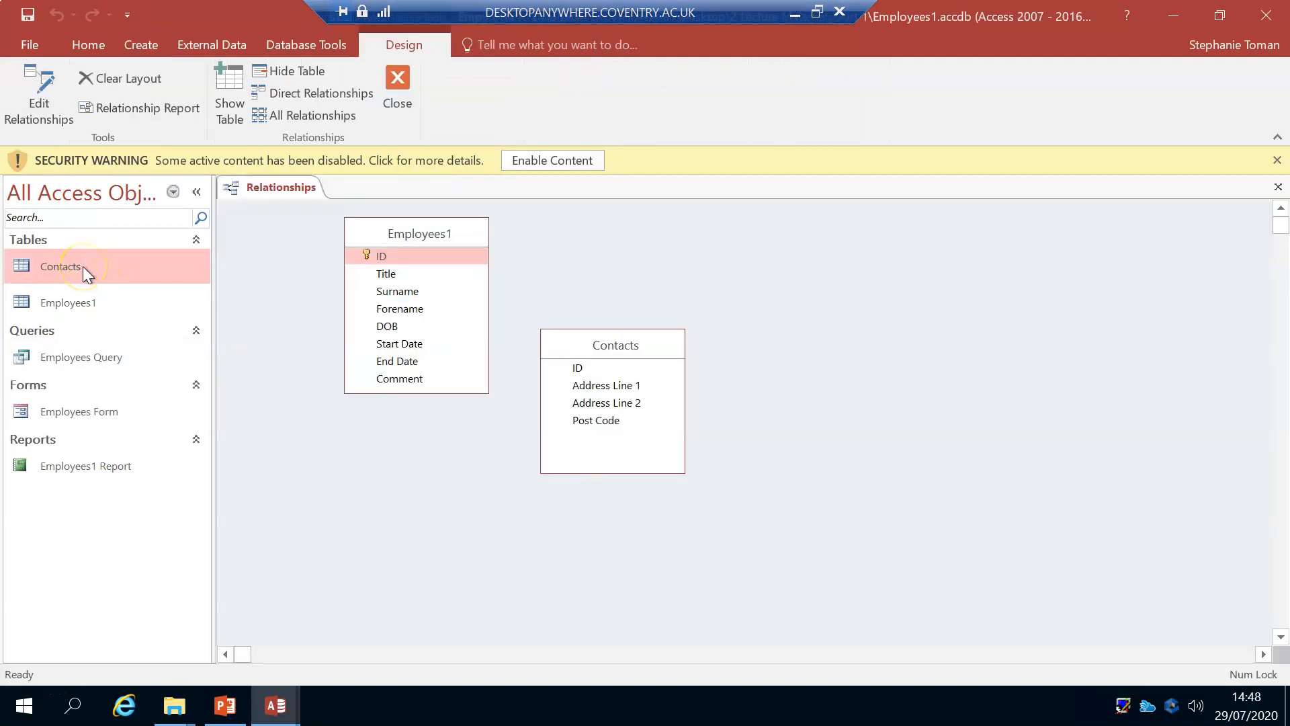
Step: Open the Contacts table and widen its Address Line 1 column to fit the data
double_click(82, 266)
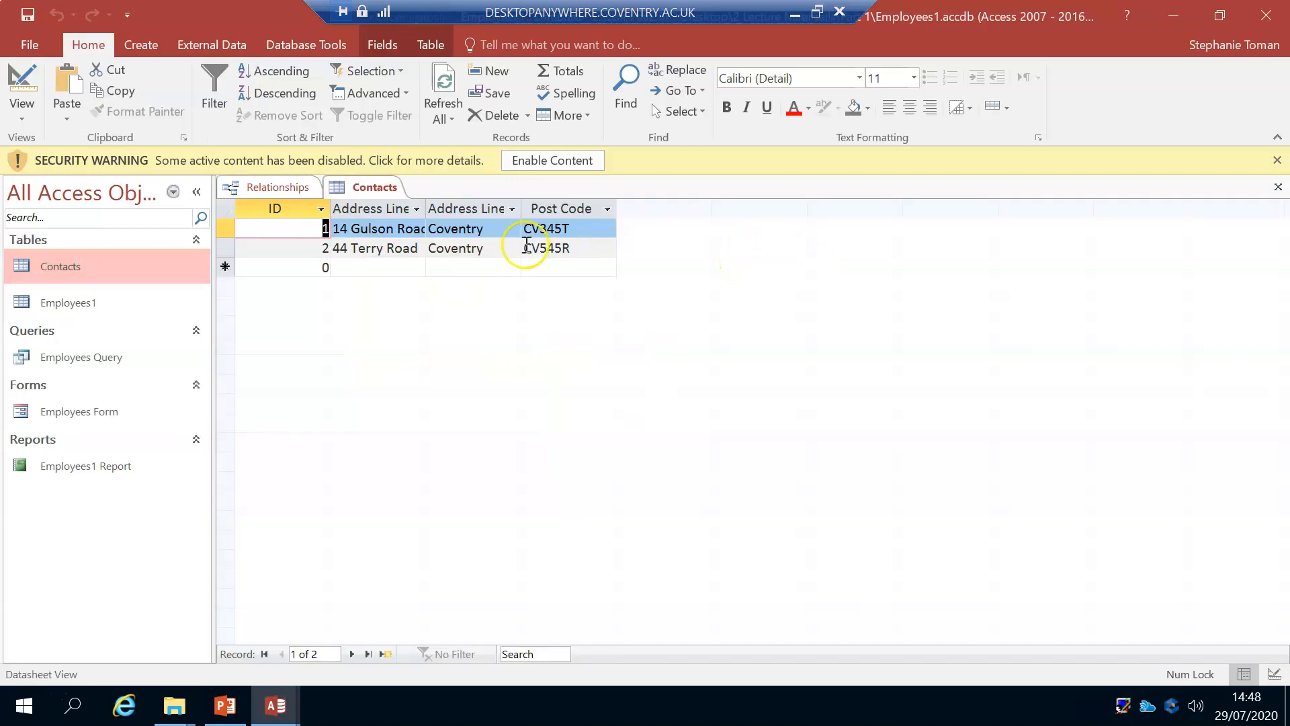
left_click_drag(426, 208, 455, 208)
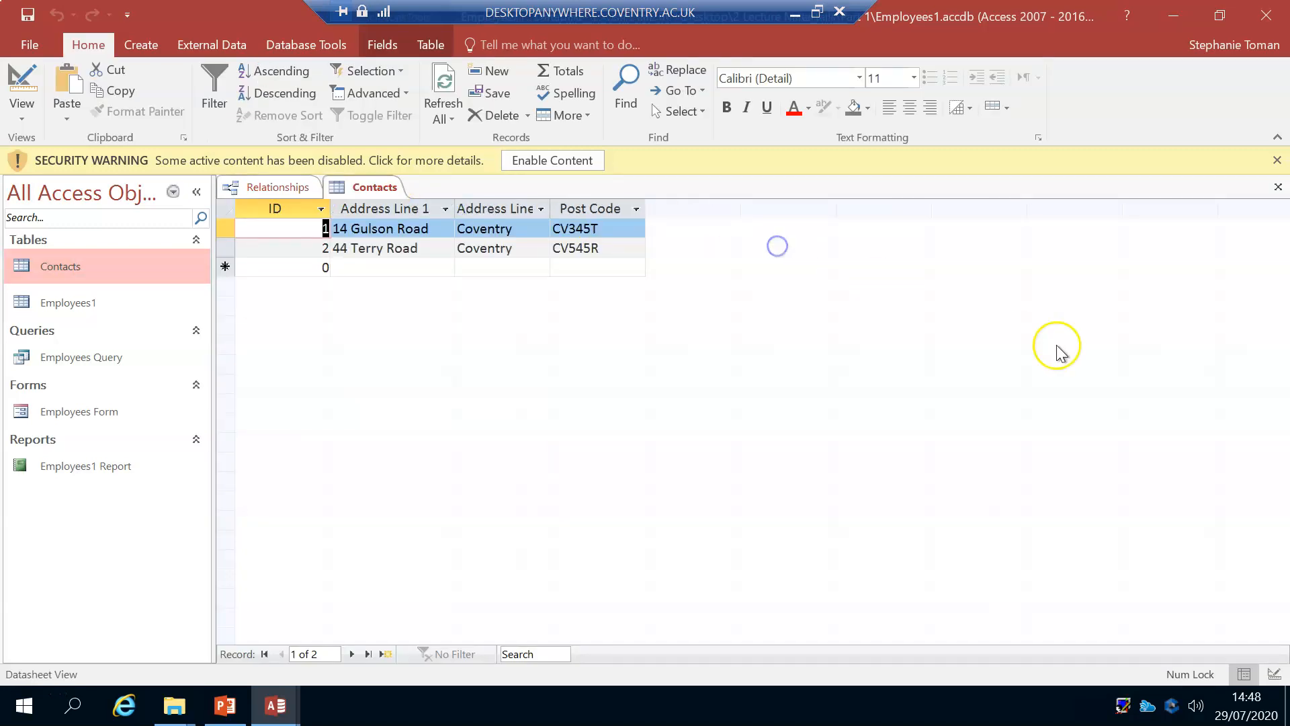
Step: Examine the Contacts table's fields and the Address Line 1 properties in Design view, and return to Datasheet View
left_click(24, 84)
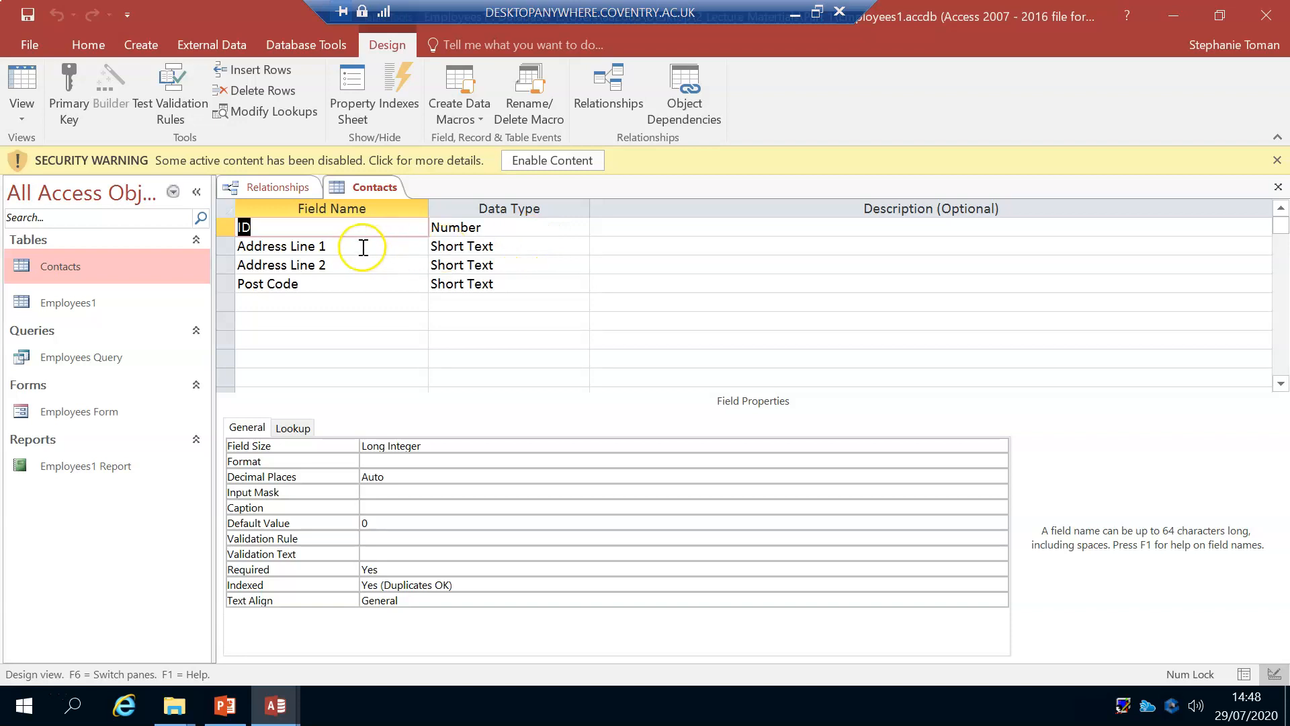
left_click(352, 281)
left_click(363, 248)
left_click(389, 448)
left_click(405, 489)
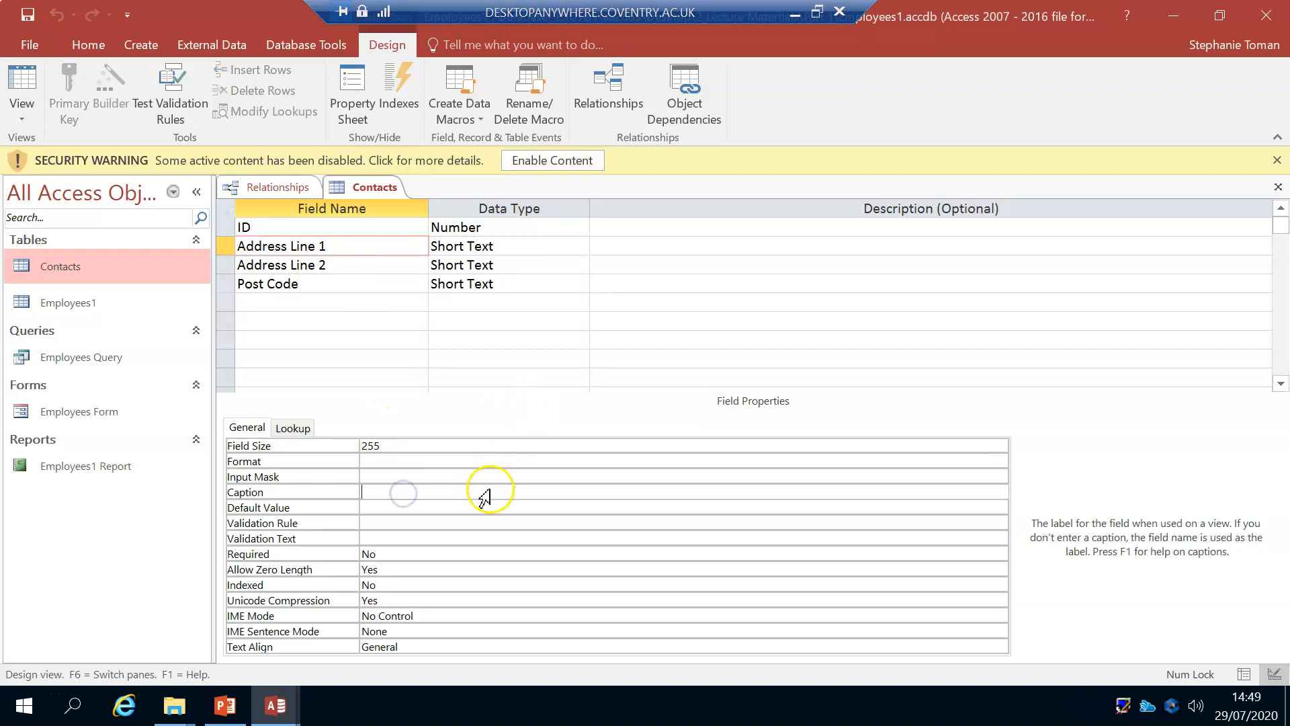
left_click(20, 80)
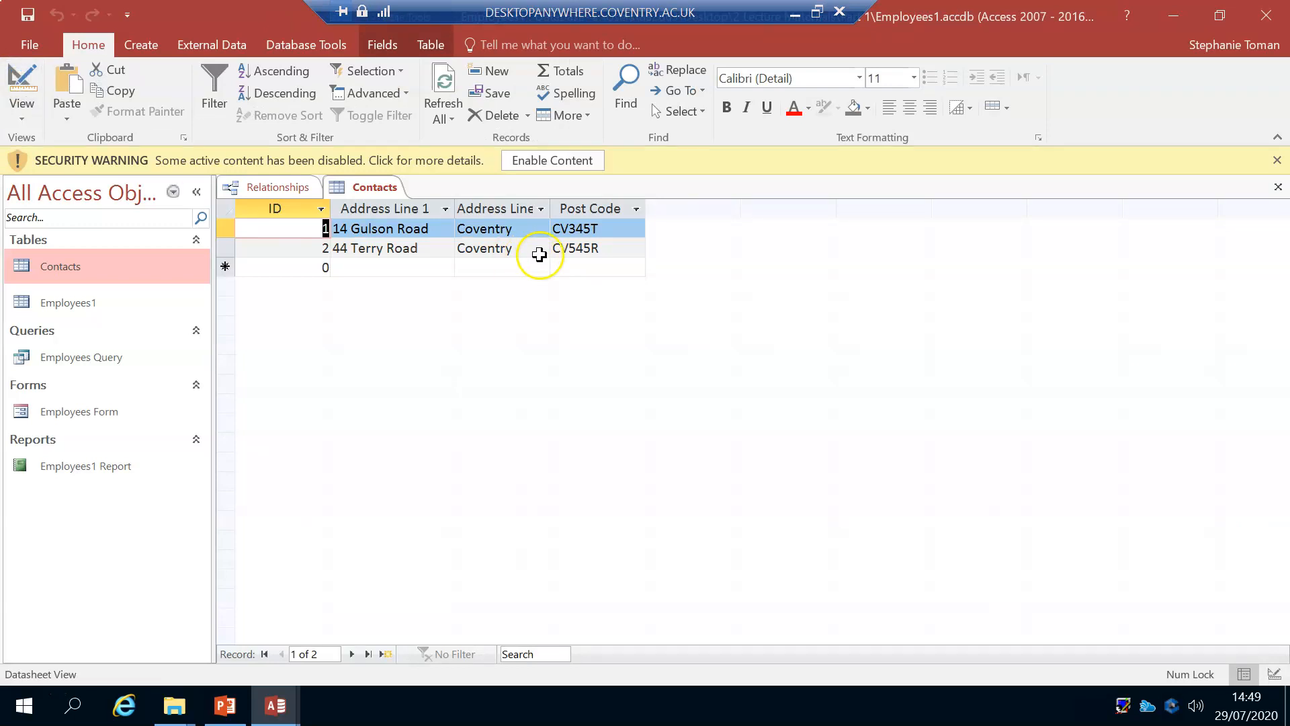
Step: Close the Contacts table and save the changes to its layout
right_click(373, 186)
left_click(425, 230)
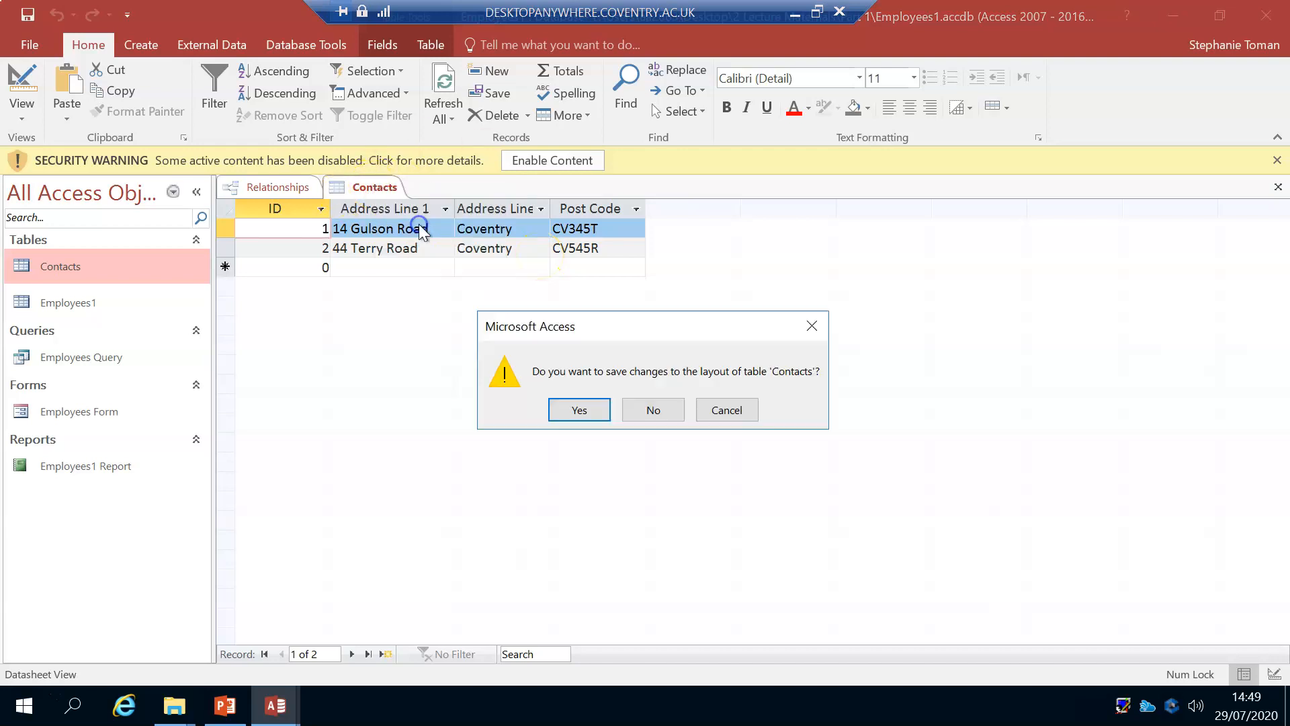
left_click(598, 411)
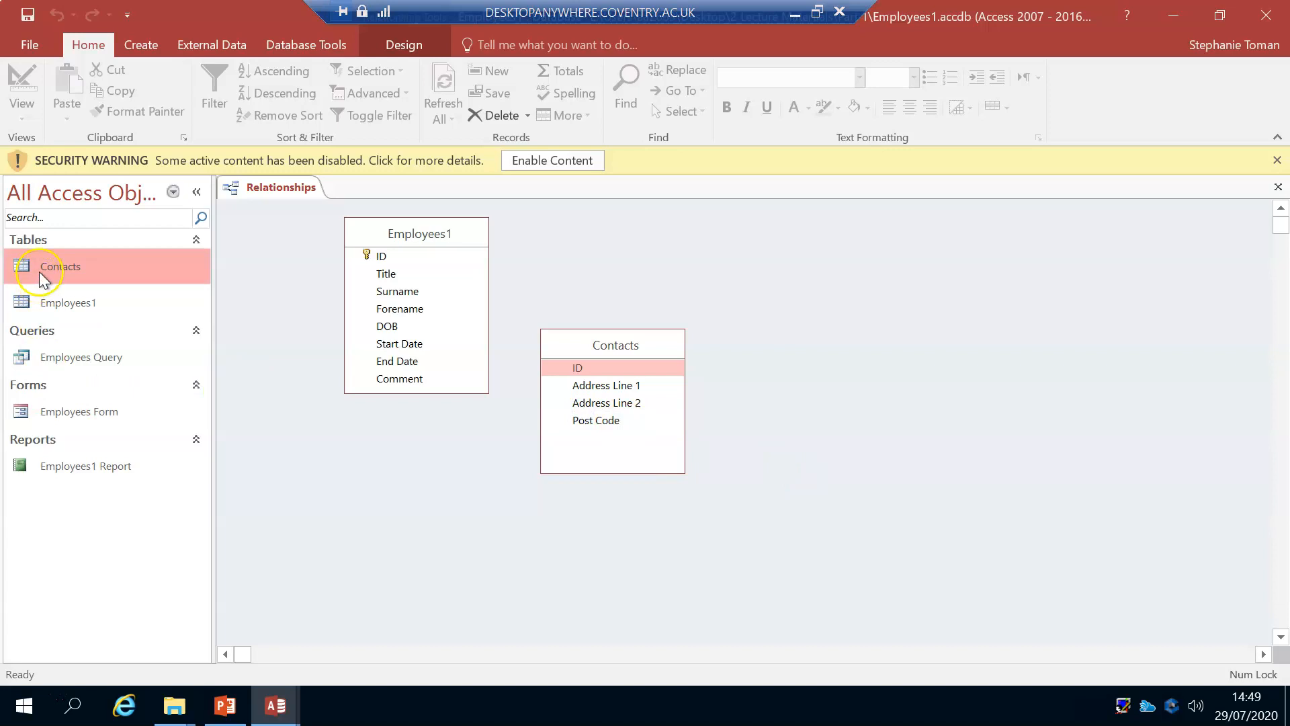
Step: Remove the Employees1 and Contacts tables from the Relationships layout, and close it without saving the changes
left_click(401, 232)
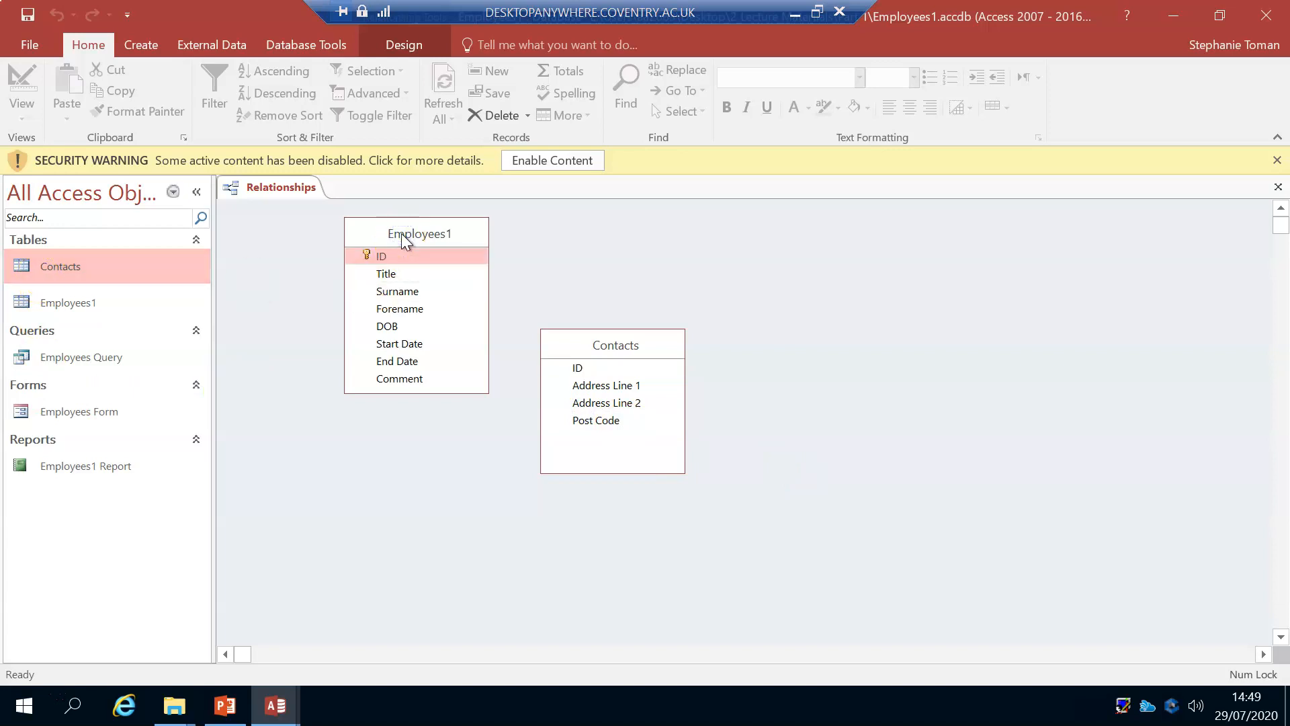
key("Delete")
key("Delete")
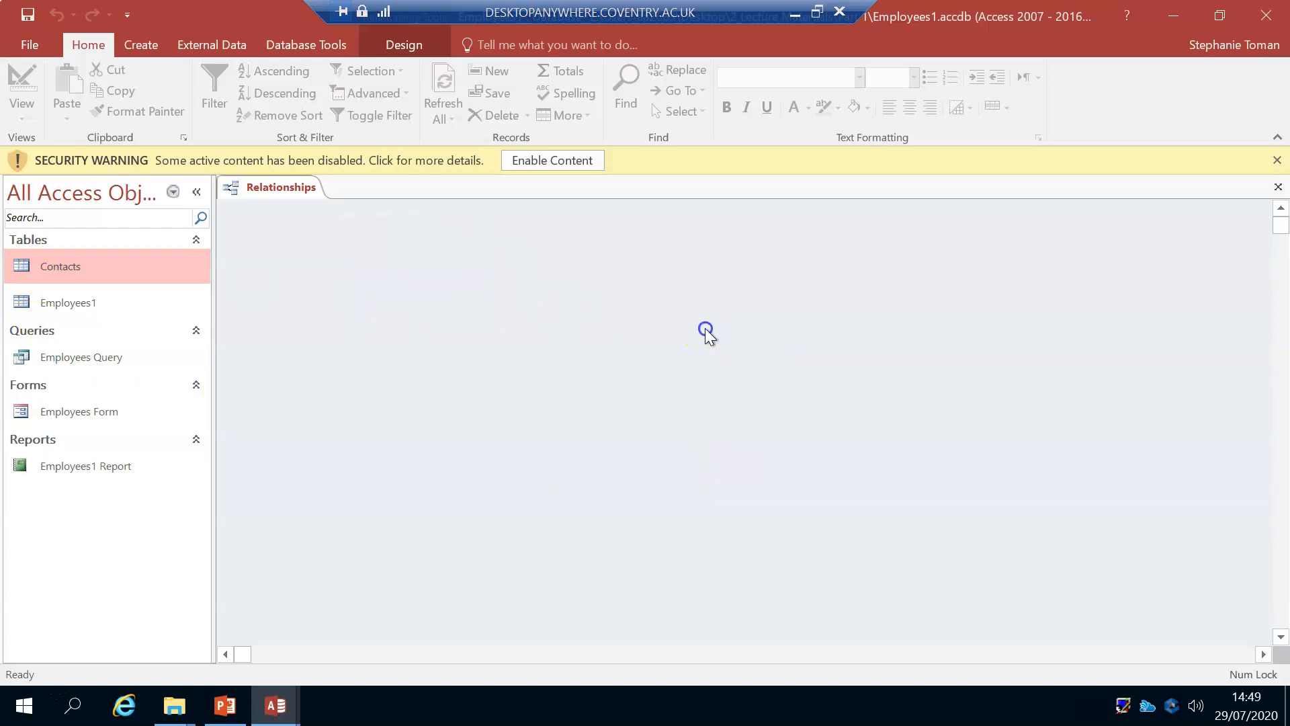
right_click(280, 188)
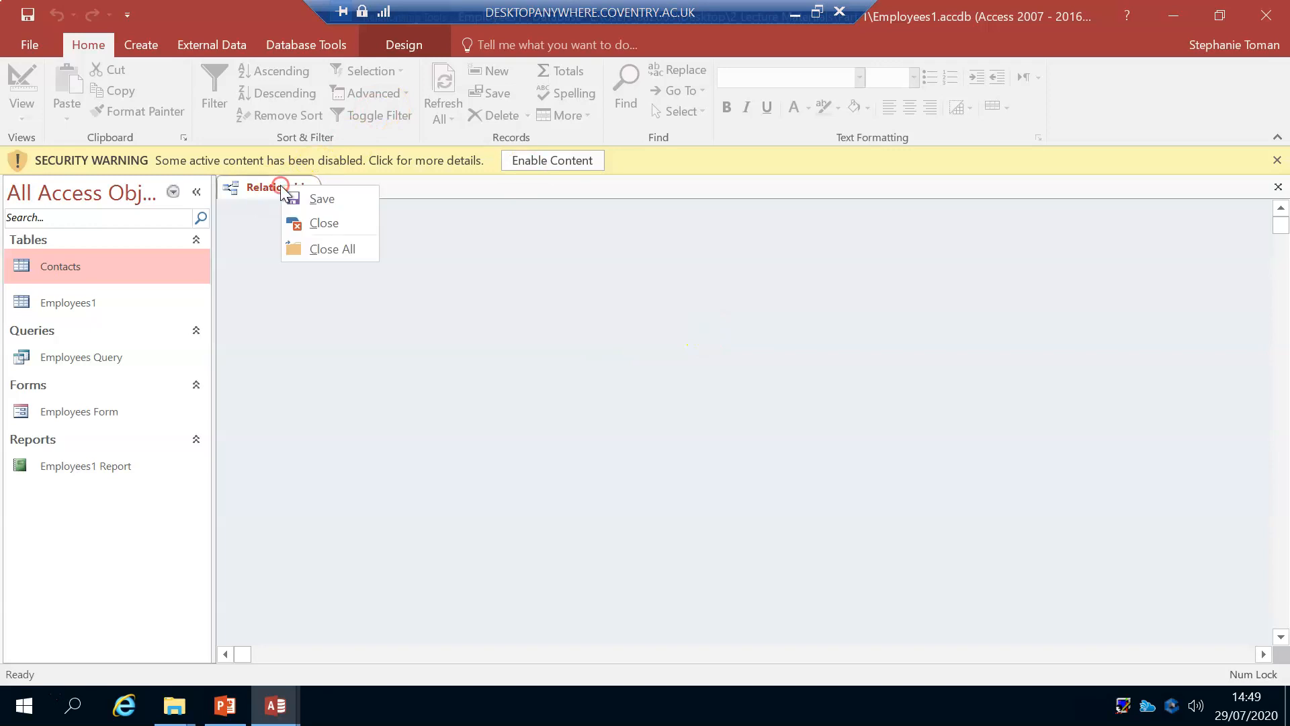
left_click(348, 223)
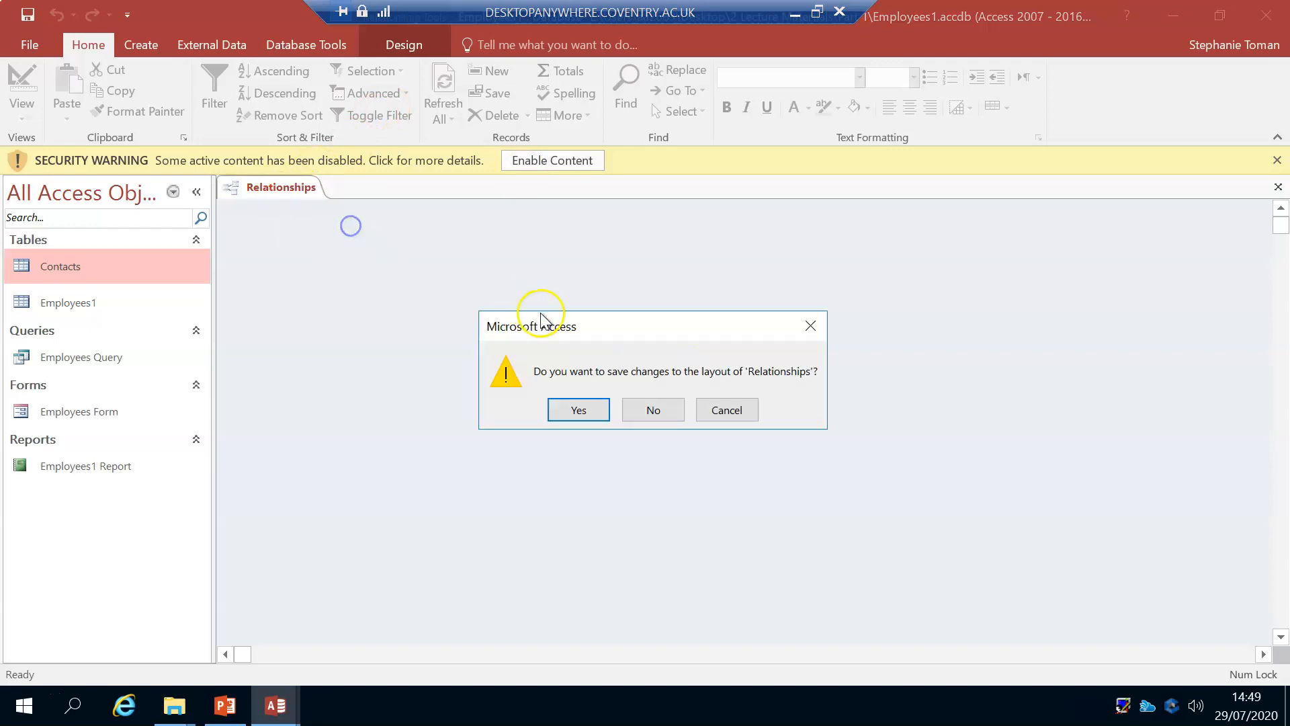
left_click(668, 412)
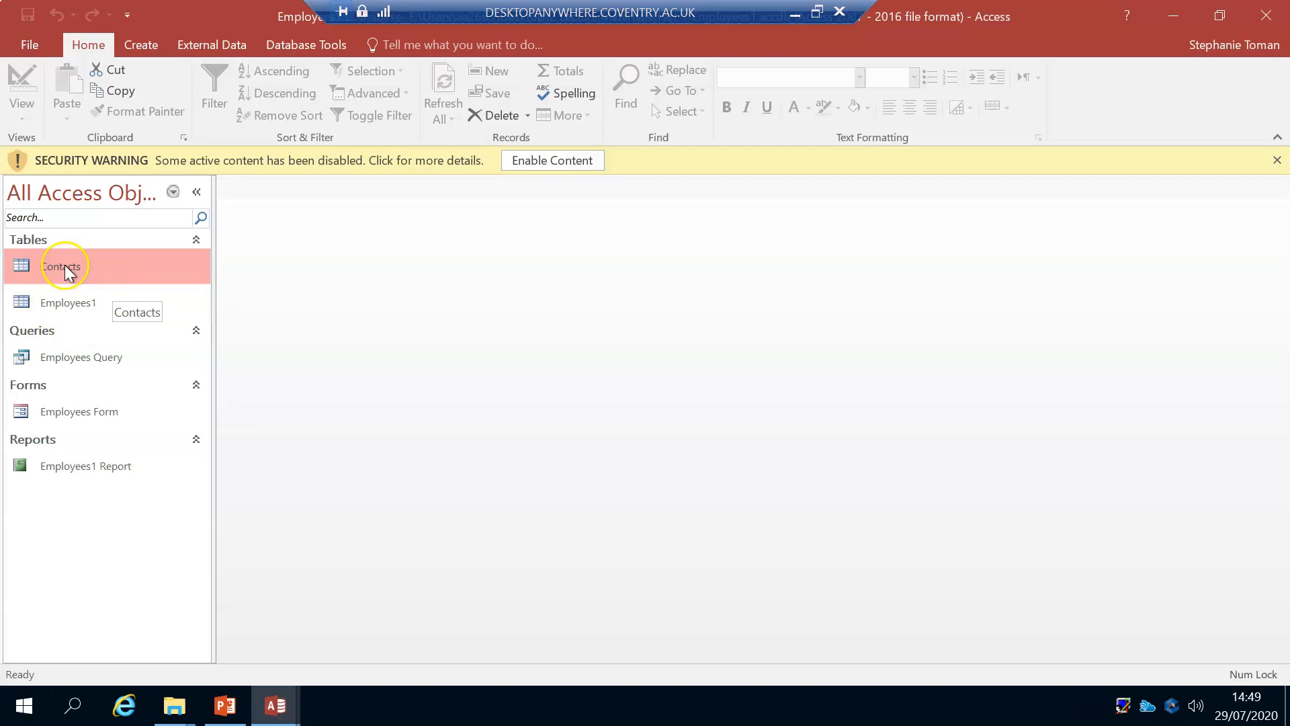
Step: Reopen the Relationships window and clear both the Contacts and Employees1 tables from its layout
left_click(301, 42)
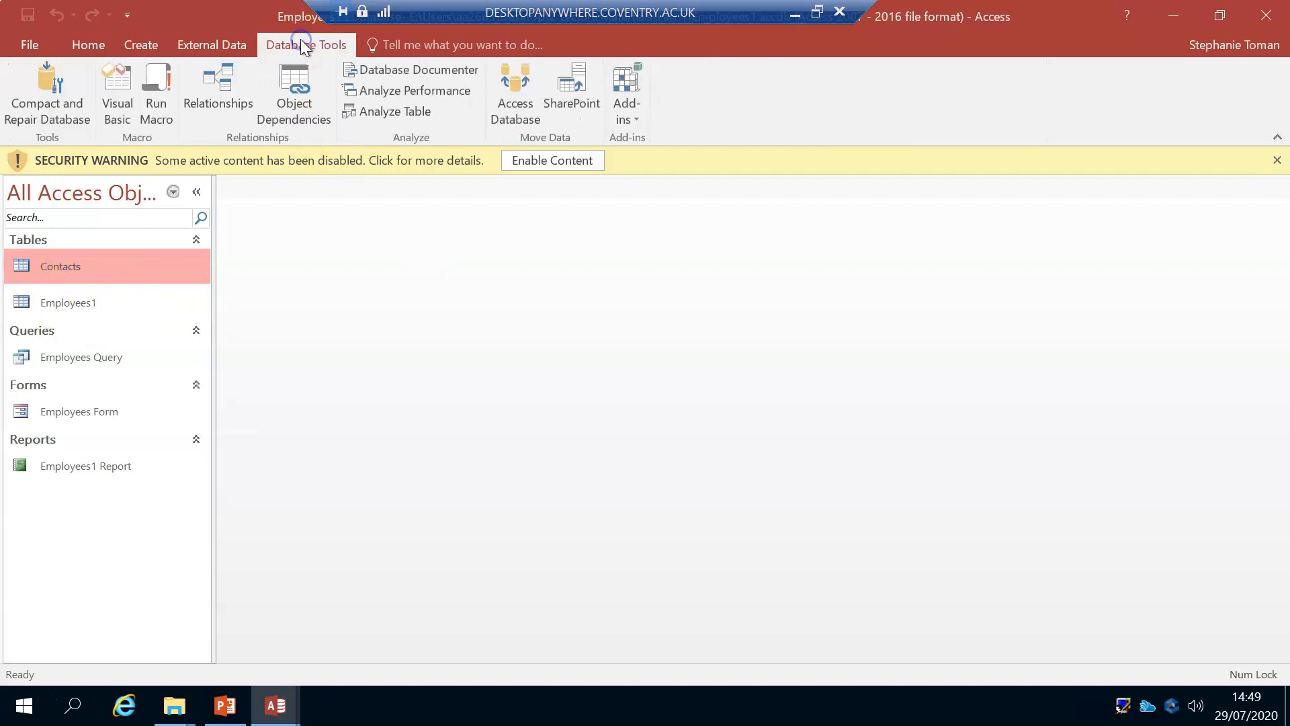
left_click(205, 92)
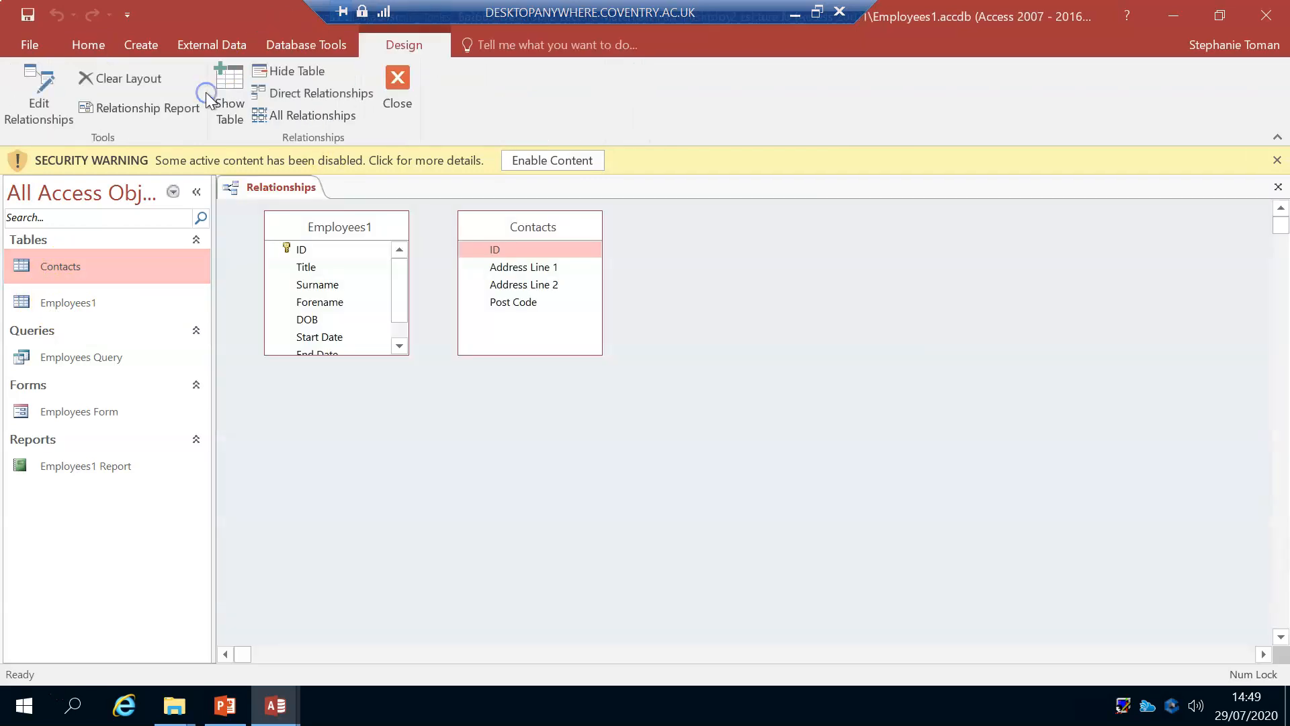
left_click_drag(568, 235, 731, 280)
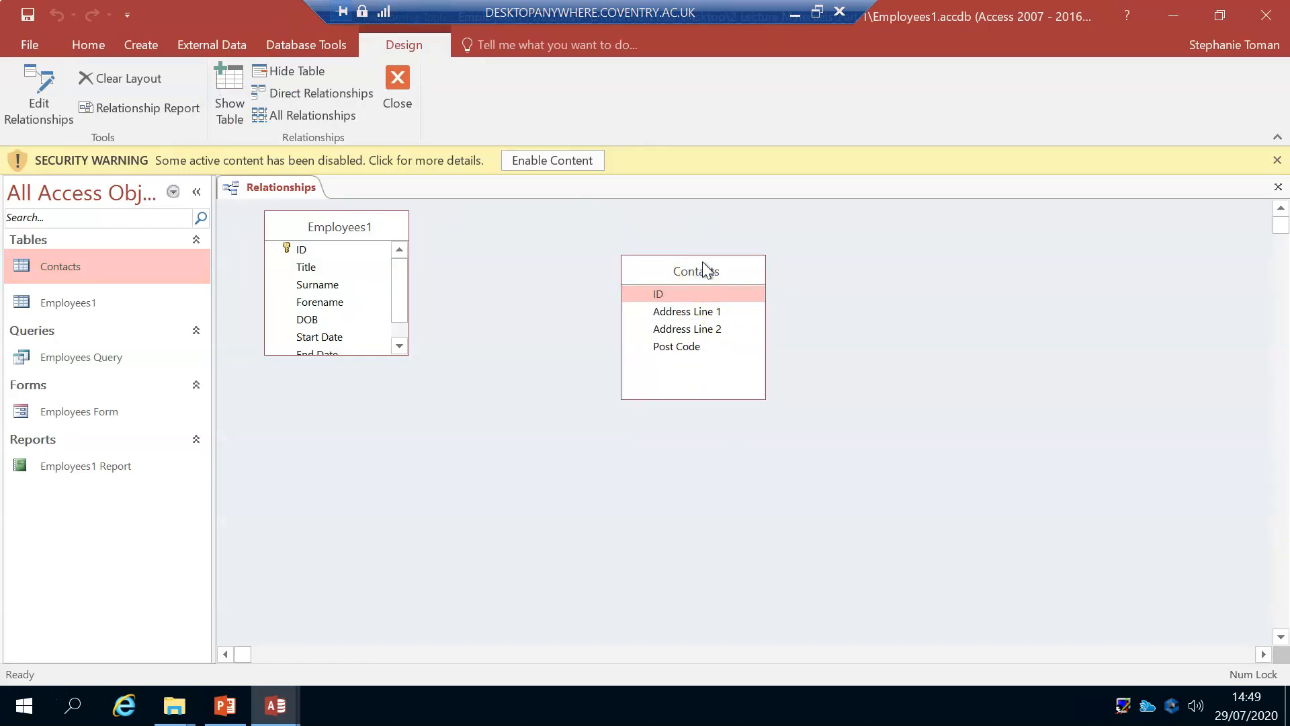
key("Delete")
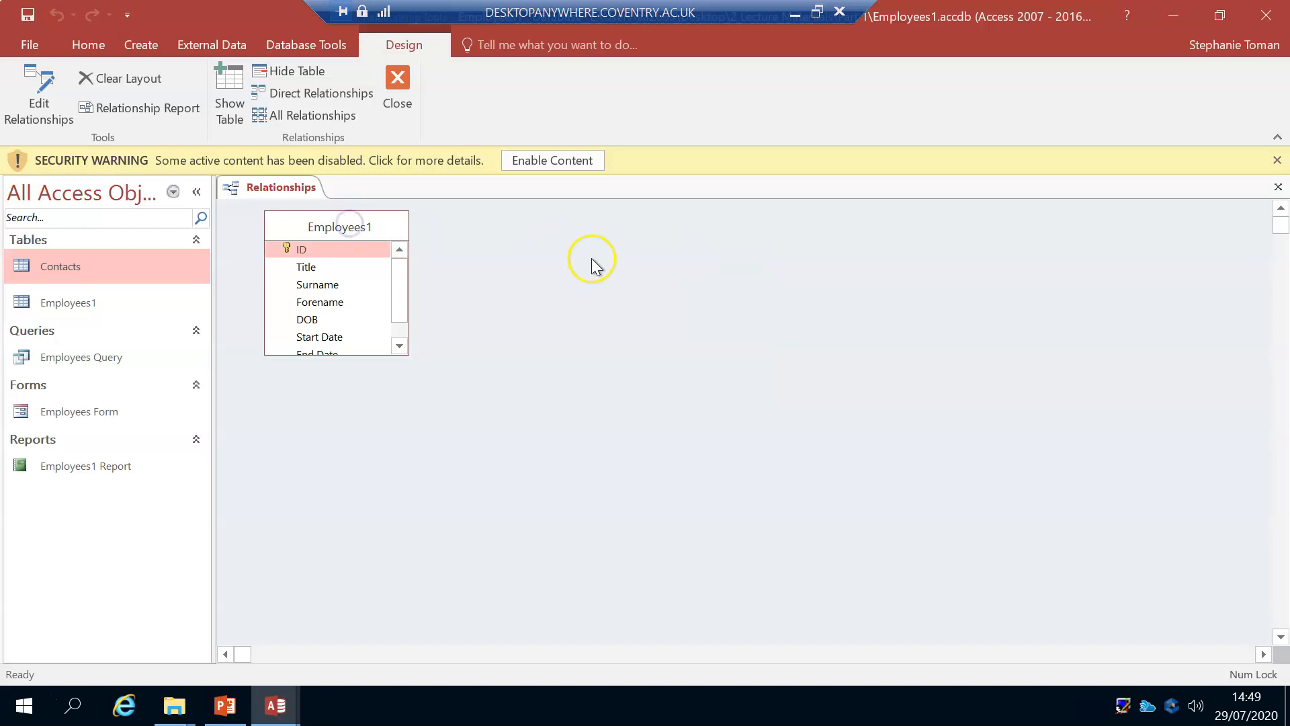
key("Delete")
Step: Use Show Table to add the Contacts and Employees1 tables to the empty Relationships layout
left_click(223, 84)
left_click_drag(585, 82, 807, 195)
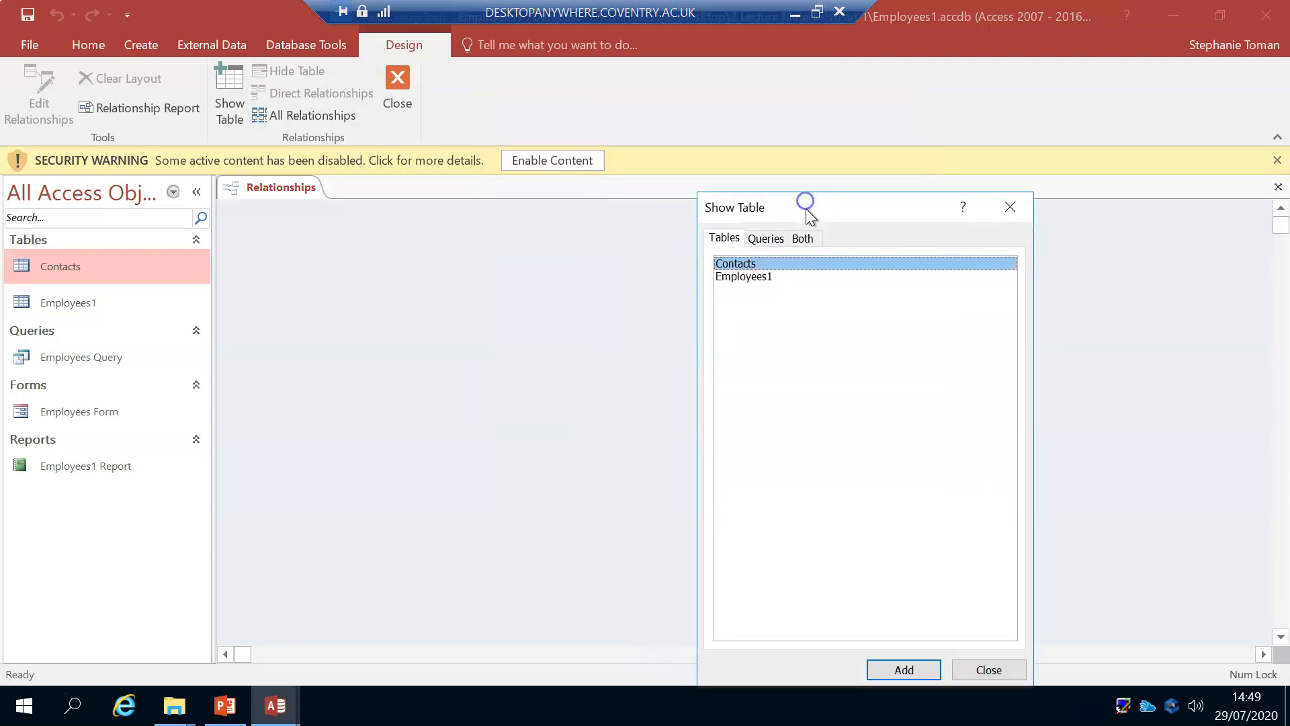
left_click(765, 238)
left_click(806, 242)
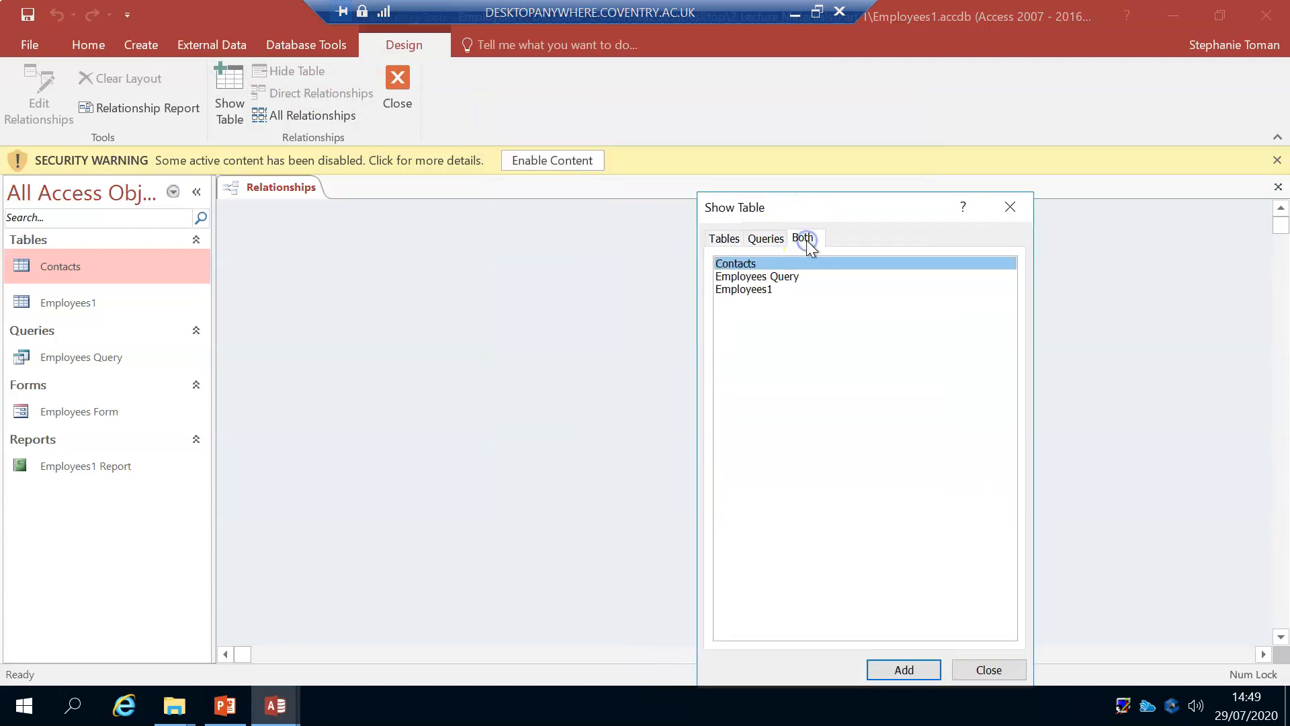
left_click(719, 241)
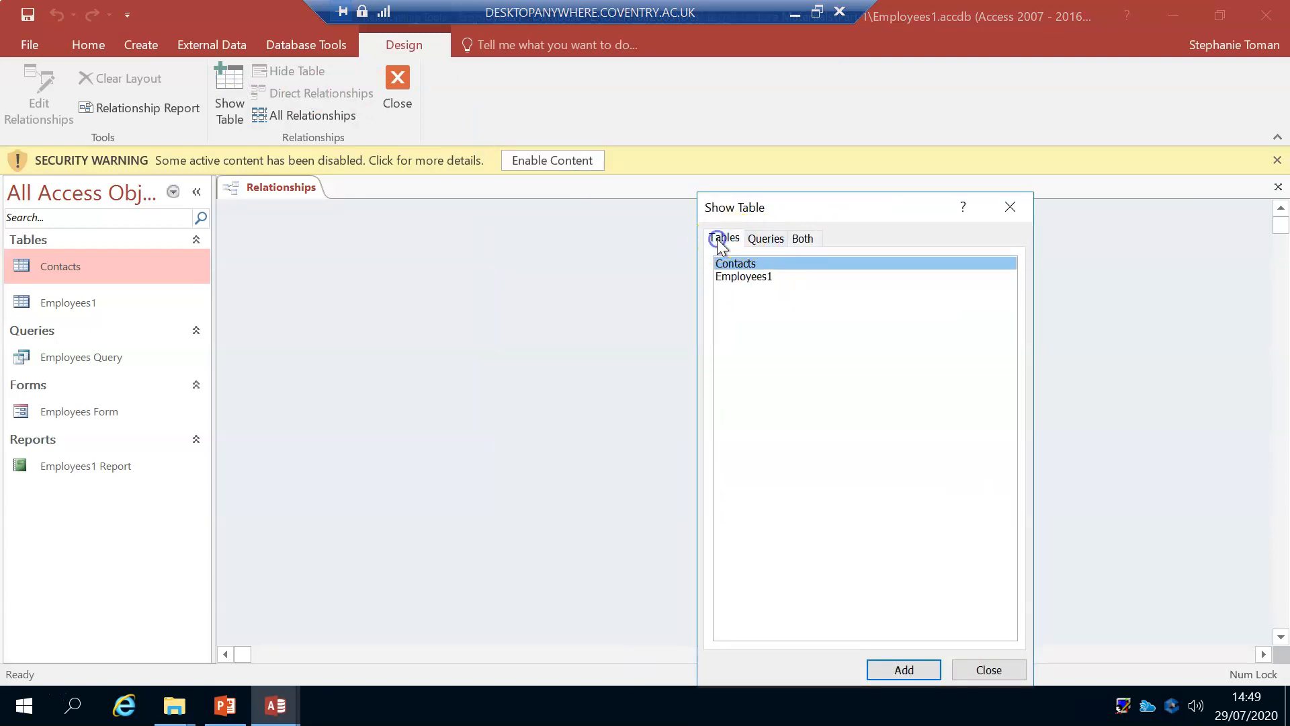
left_click(746, 279, "shift")
left_click(904, 670)
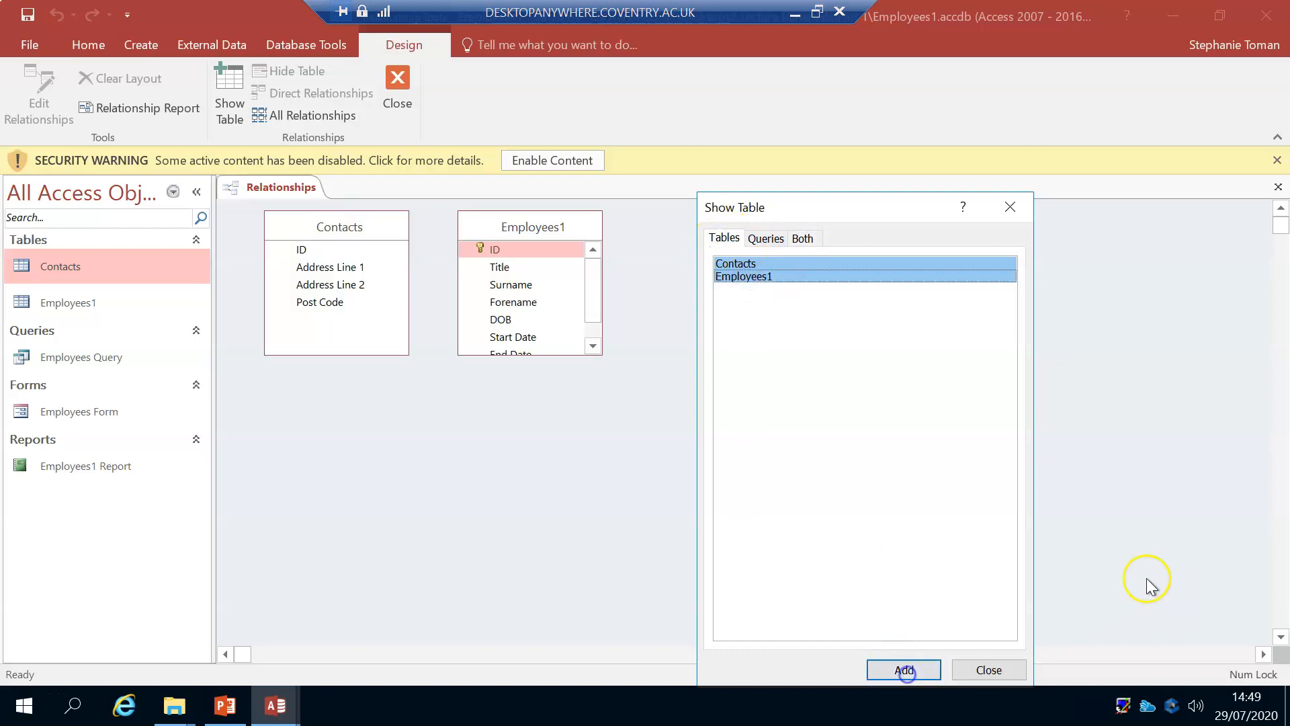
left_click(989, 670)
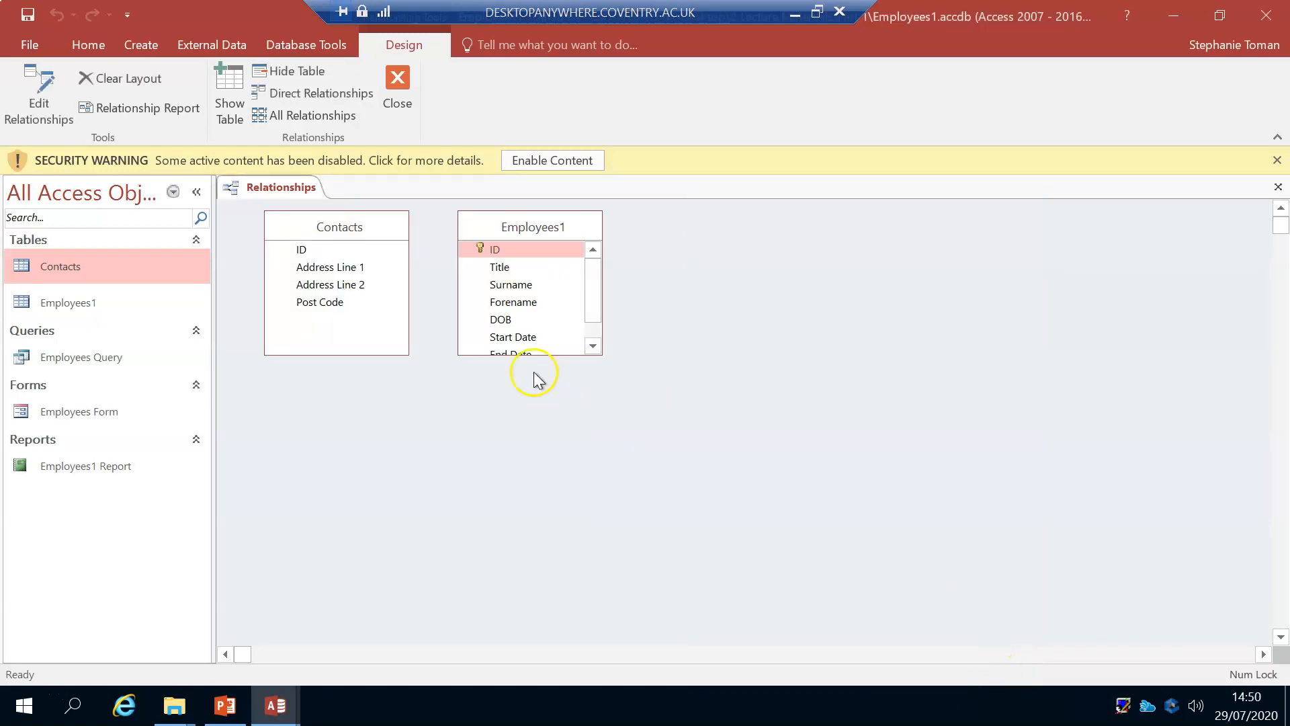
Step: Lengthen the Employees1 table box to show all its fields, and move the Contacts box to its right-hand side
left_click_drag(534, 354, 533, 414)
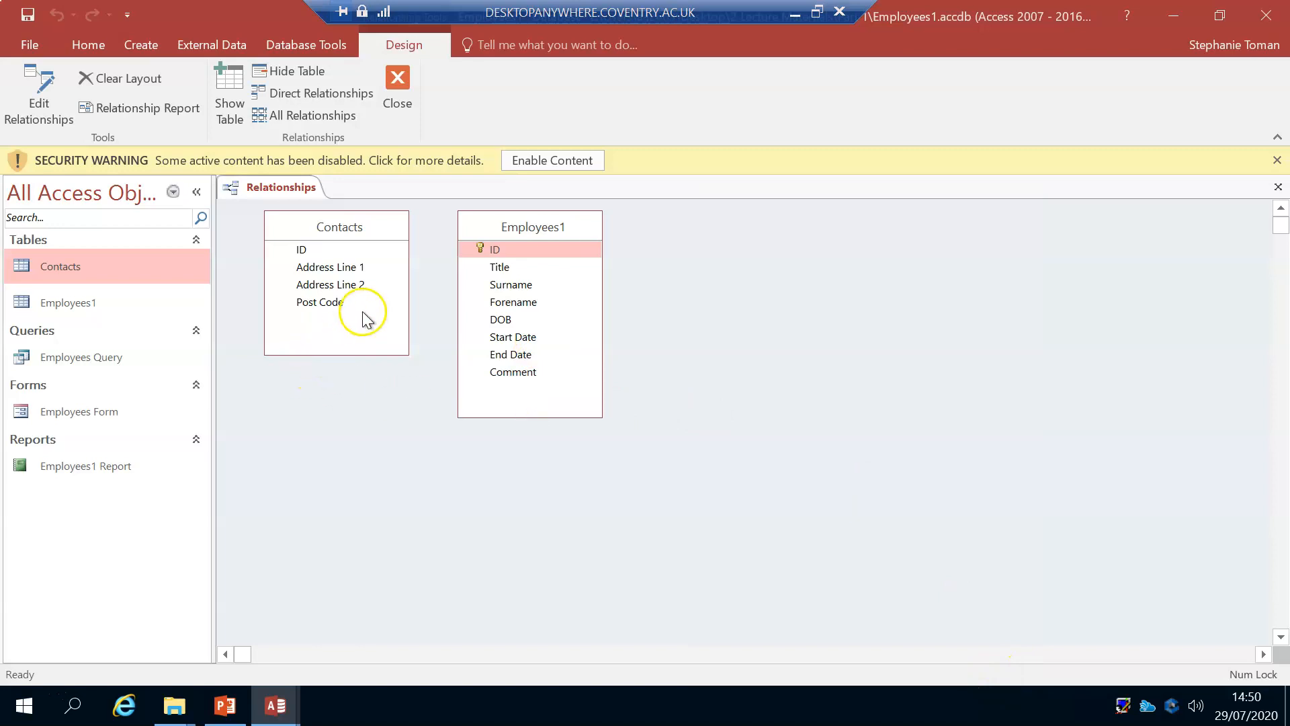
left_click_drag(343, 235, 708, 231)
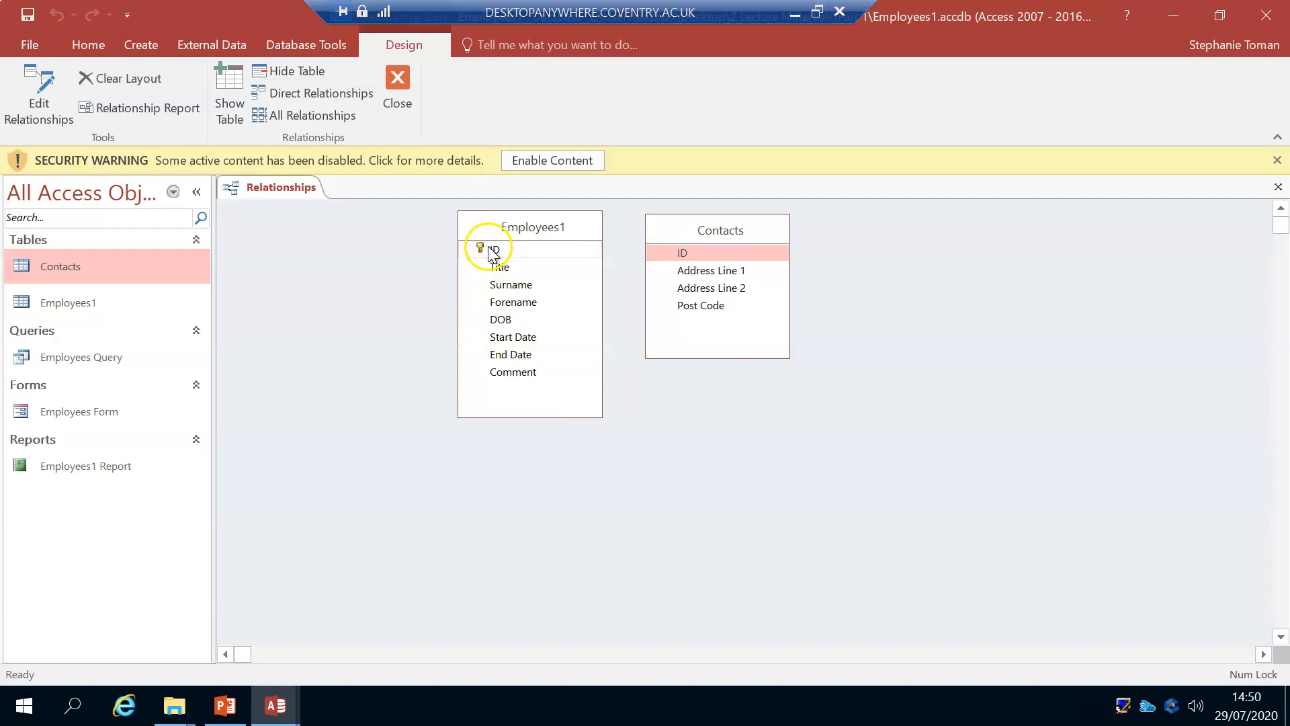
Step: Relate the ID field of Employees1 to the ID field of Contacts, enforcing referential integrity
left_click(682, 251)
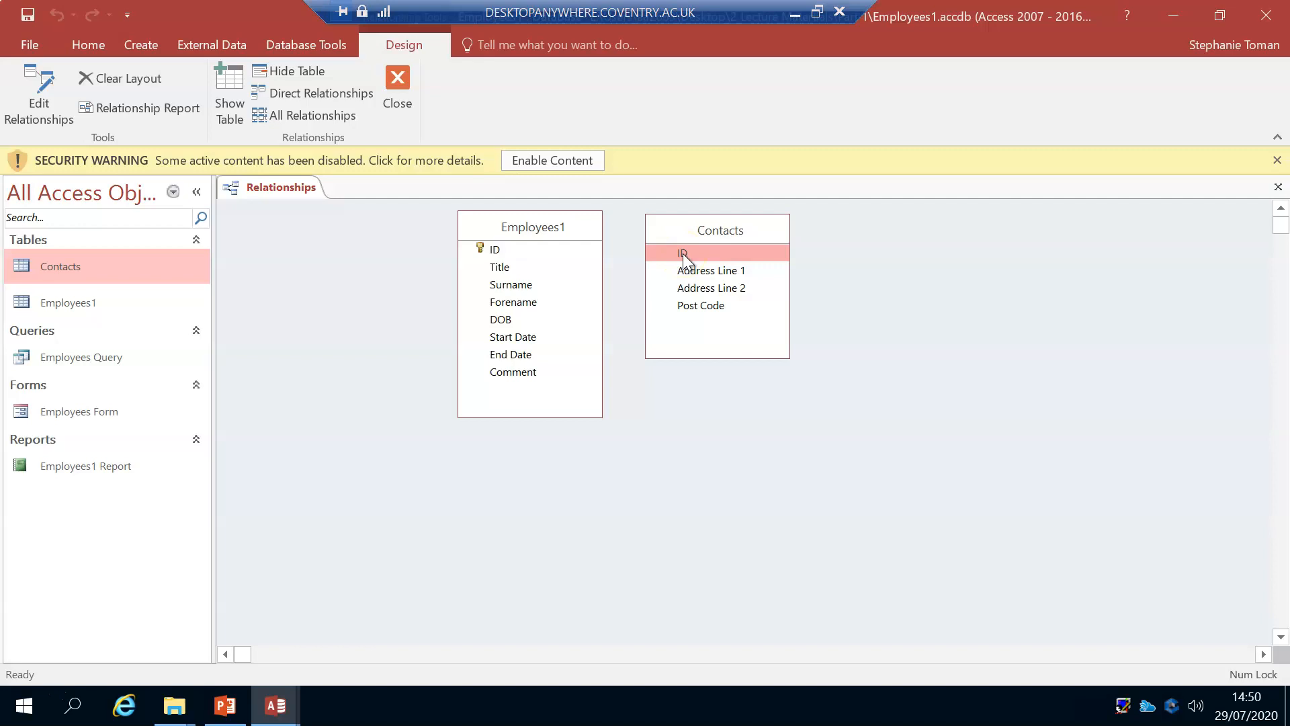
mouse_move(683, 252)
left_mouse_down()
mouse_move(513, 251)
mouse_move(683, 254)
left_mouse_up()
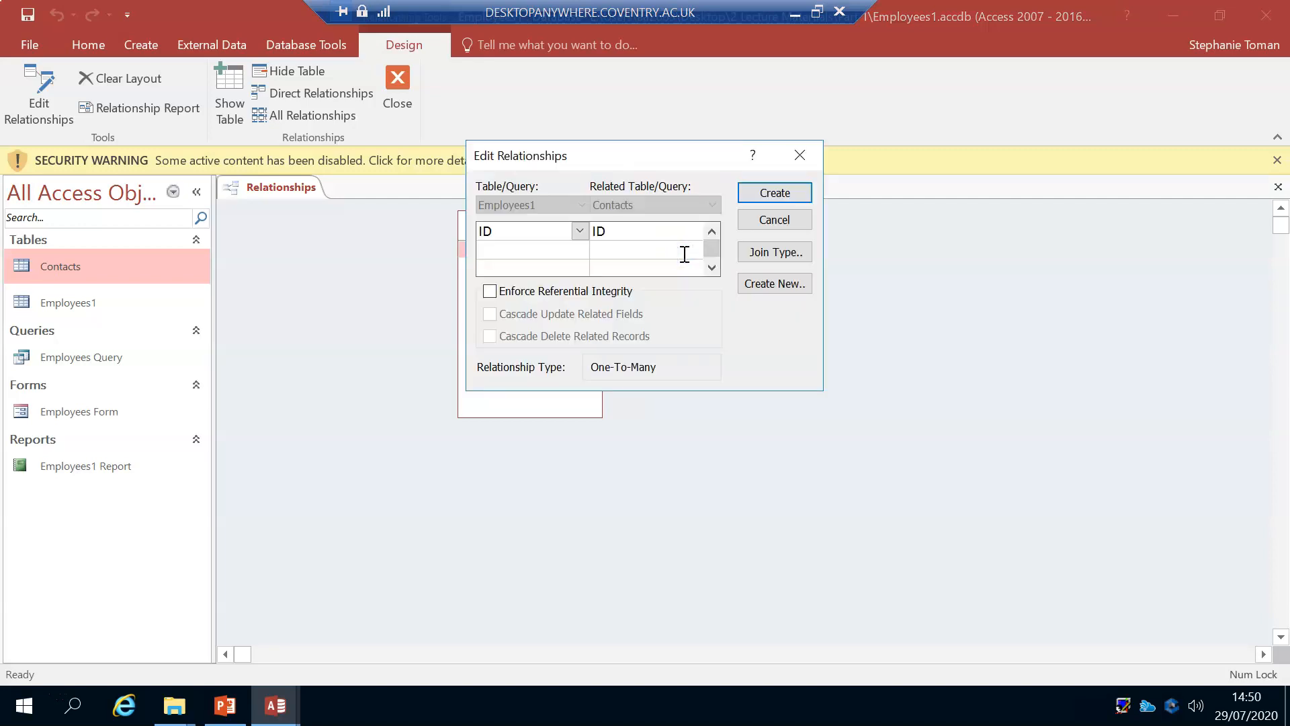
left_click(490, 291)
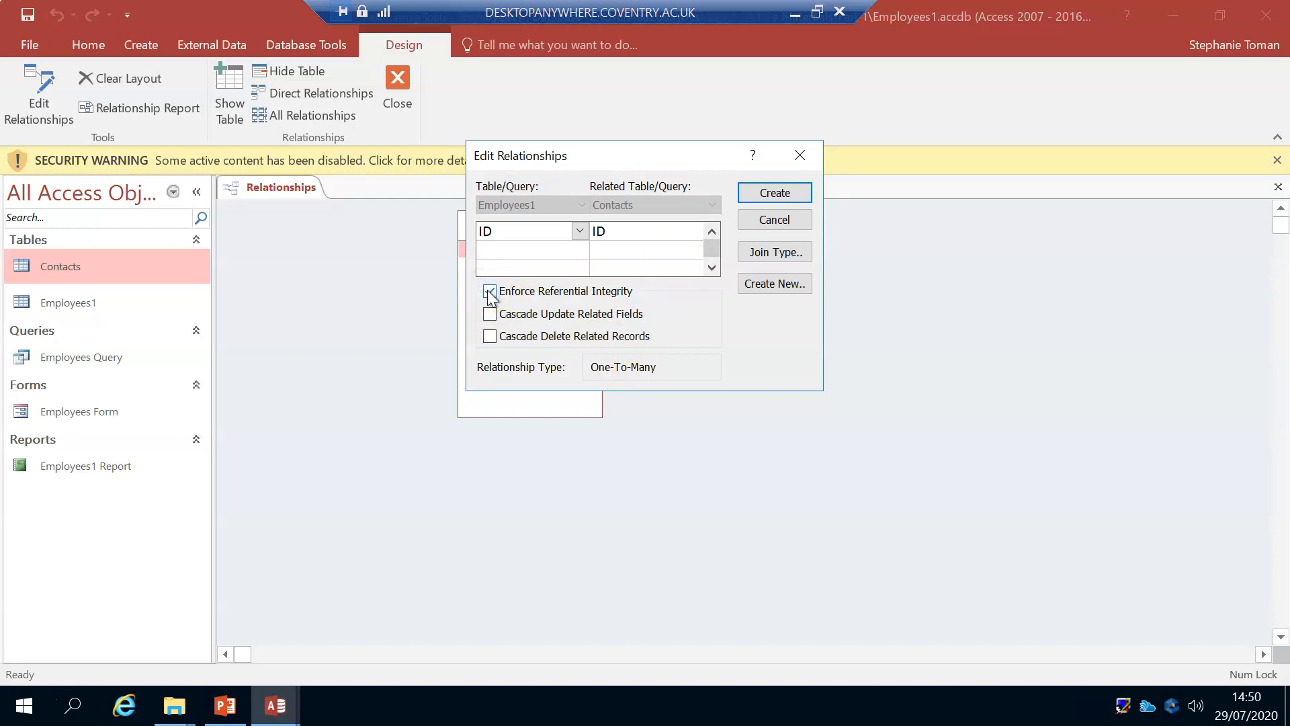
left_click(785, 192)
Step: Move the Contacts box lower than the Employees1 box, and close the Relationships layout with its changes saved
left_click_drag(755, 230, 831, 415)
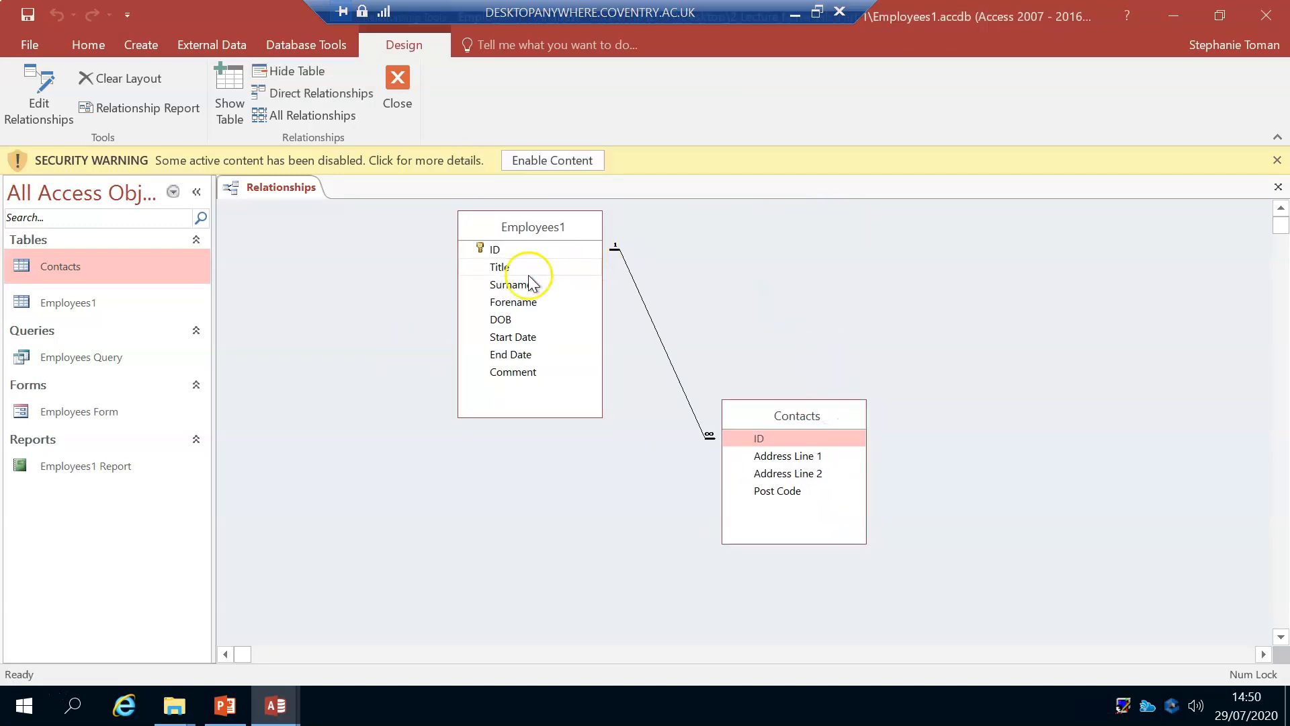
left_click(394, 79)
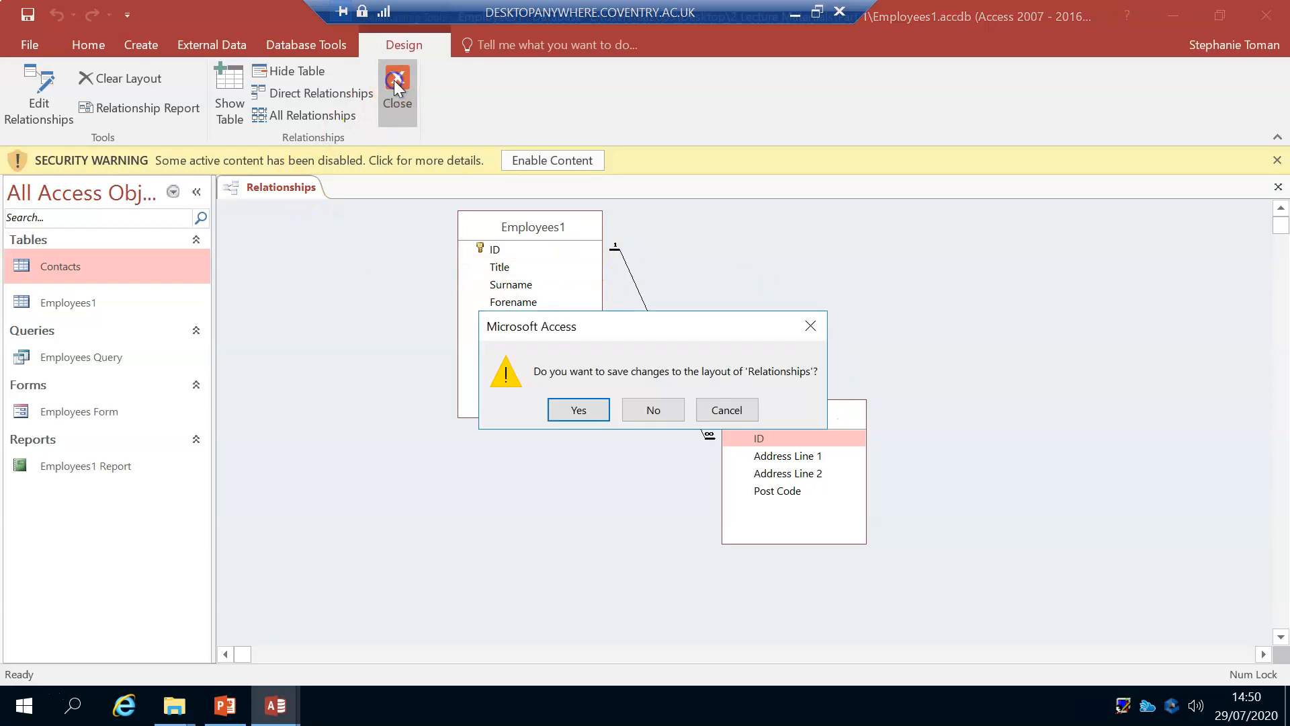
left_click(581, 408)
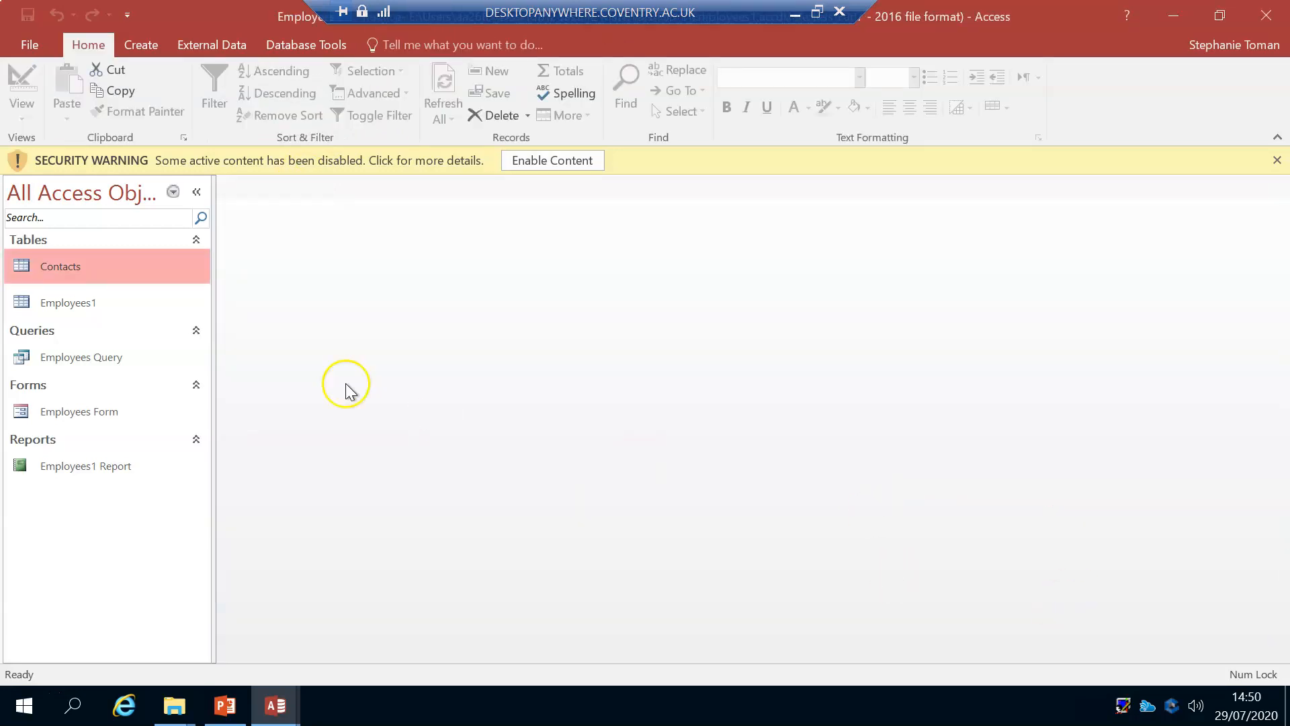
Step: Expand the linked contact records for IDs 1 and 2 in the Employees1 table, and save the table
double_click(79, 302)
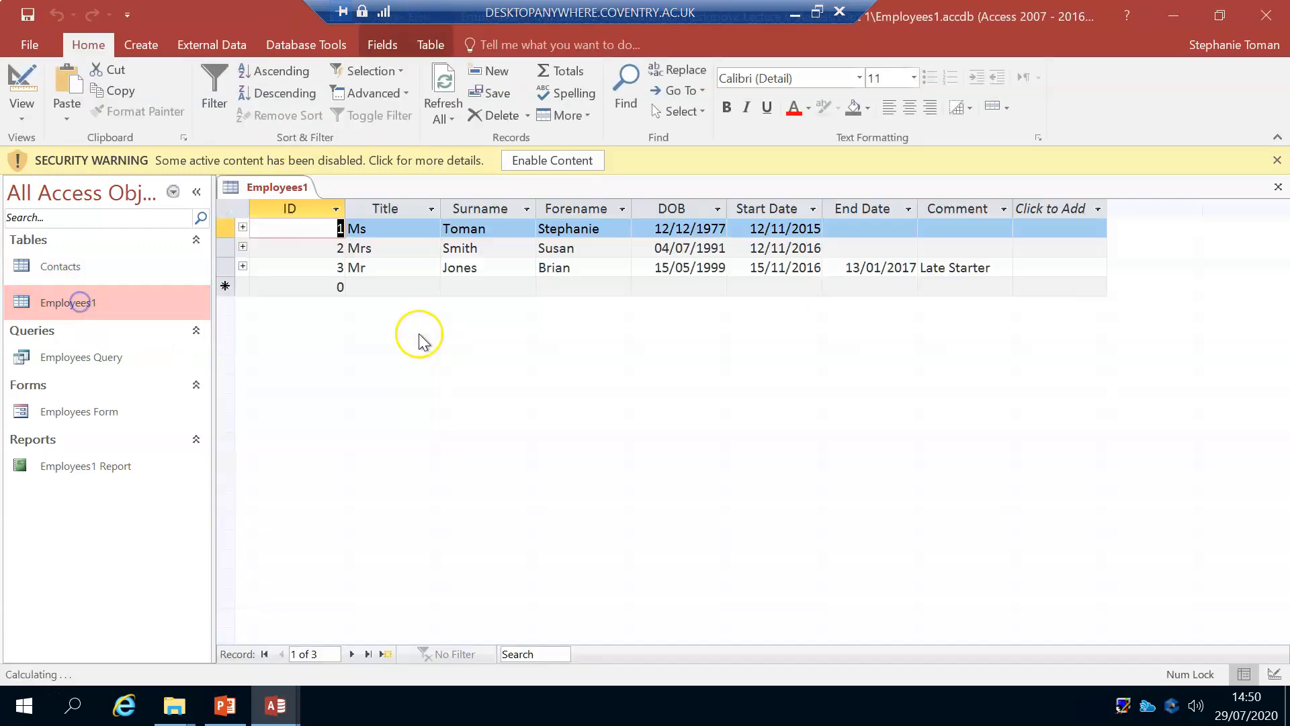
left_click(243, 229)
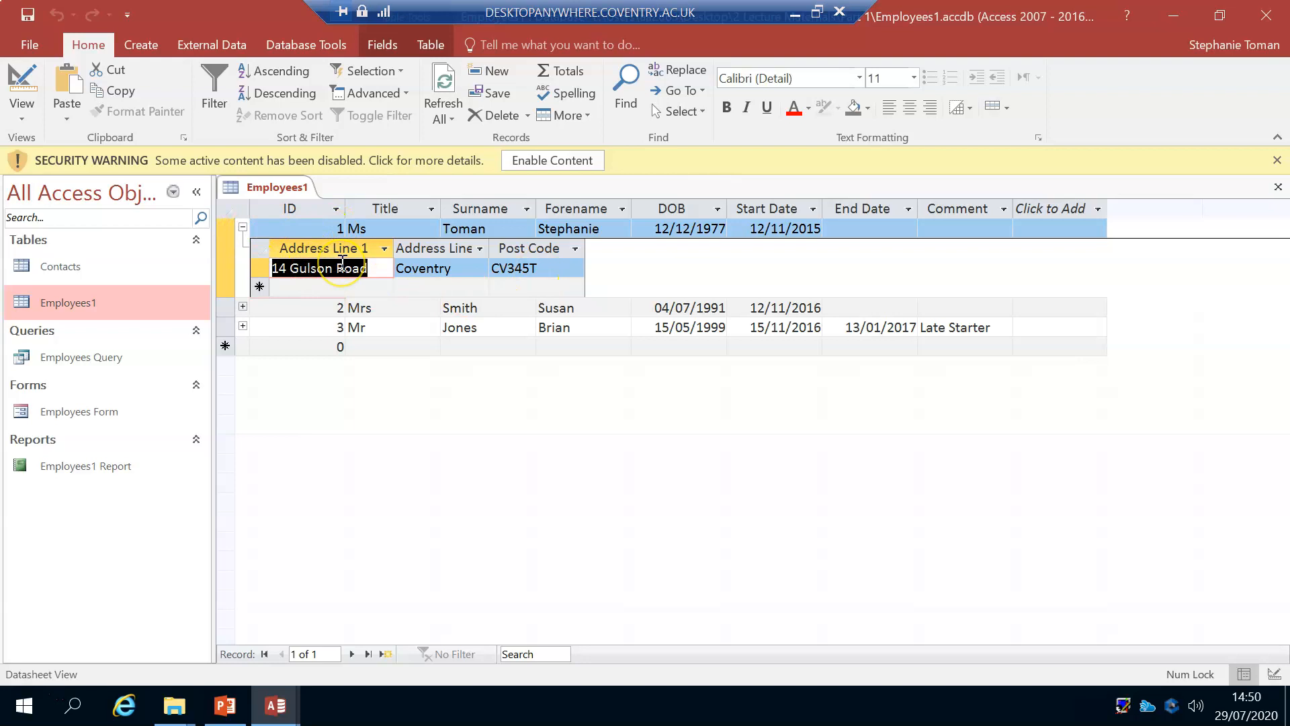
left_click(242, 306)
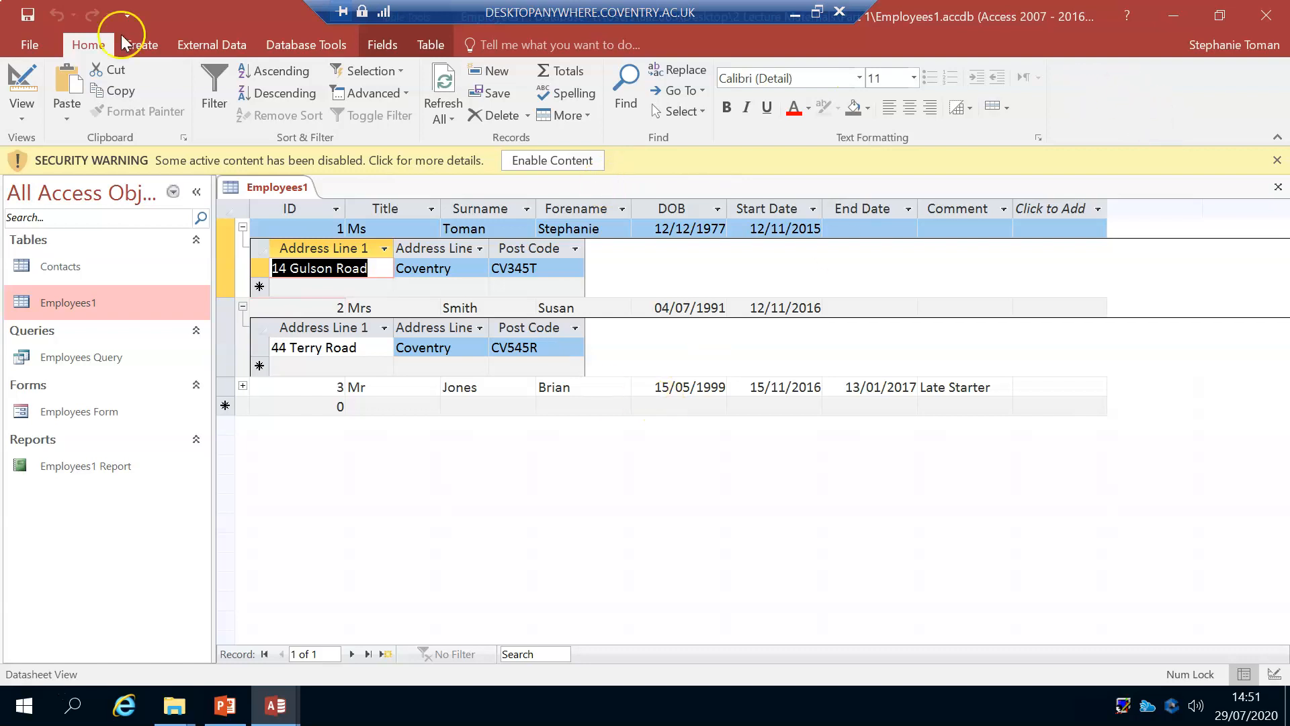
left_click(27, 20)
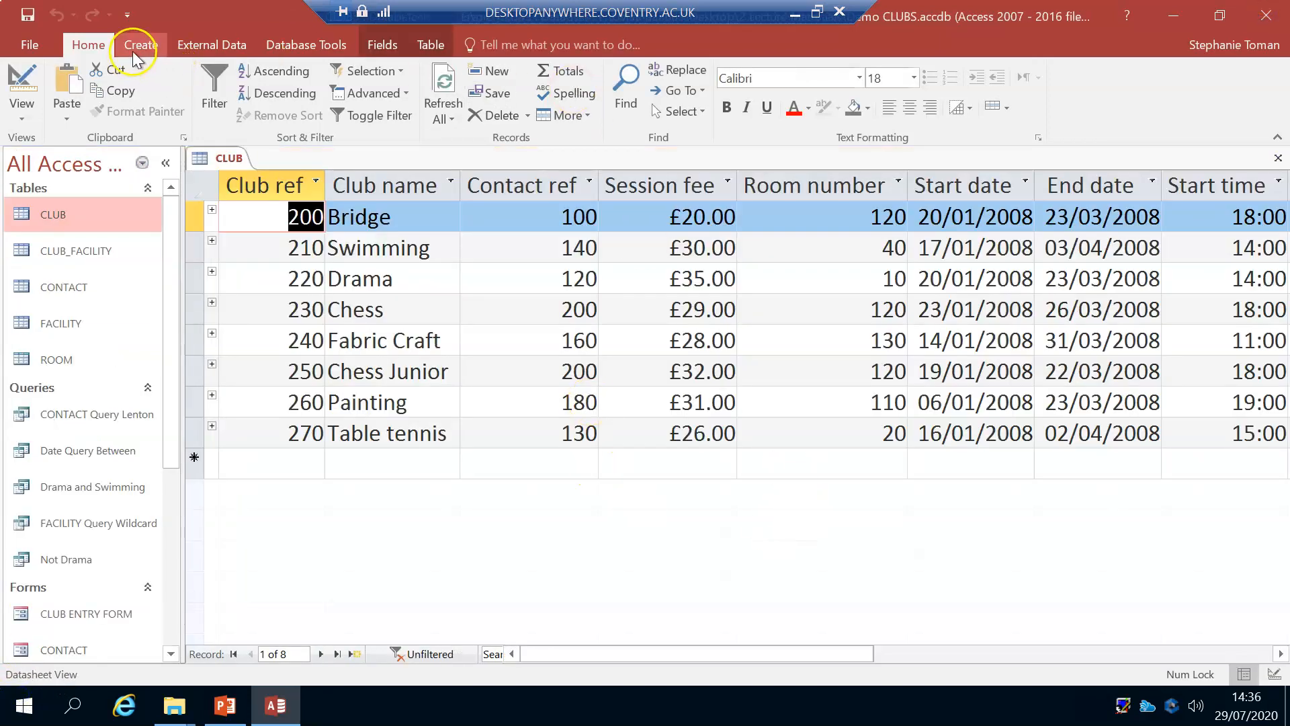
Step: Narrow the Room number column of the CLUB table, and refit its width to its contents
left_click_drag(909, 185, 778, 185)
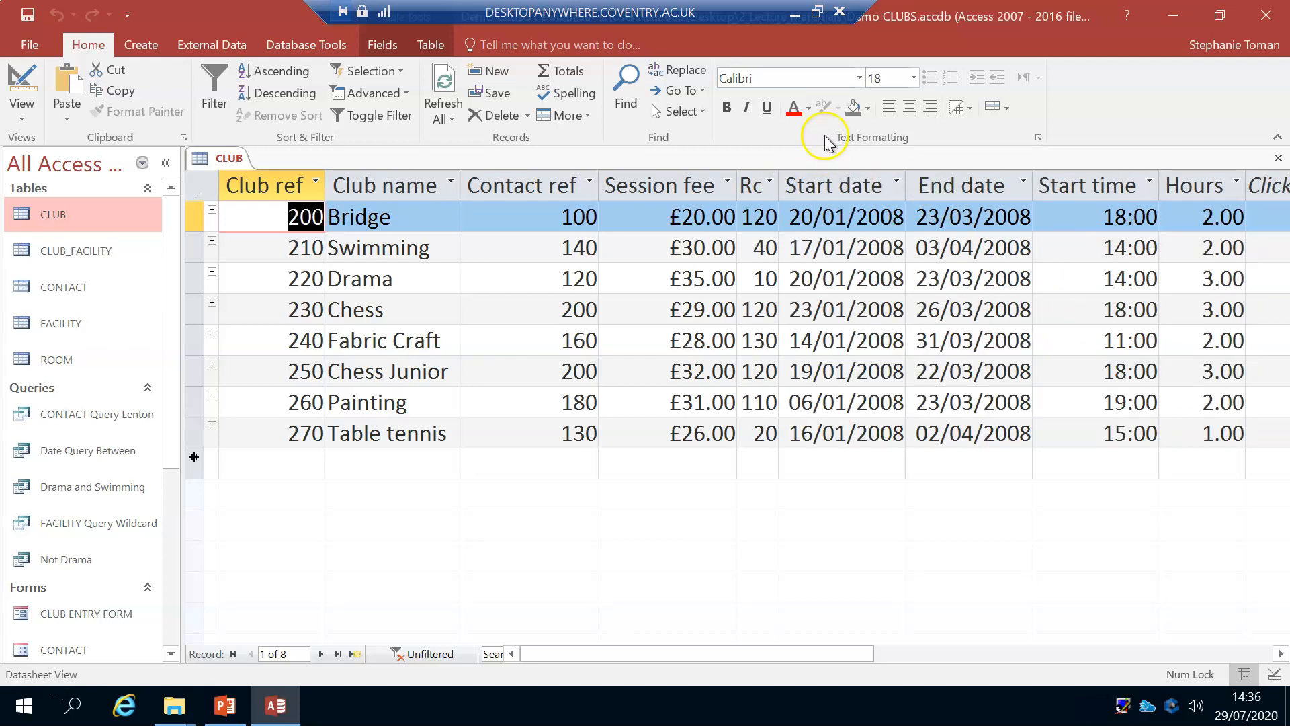
double_click(780, 187)
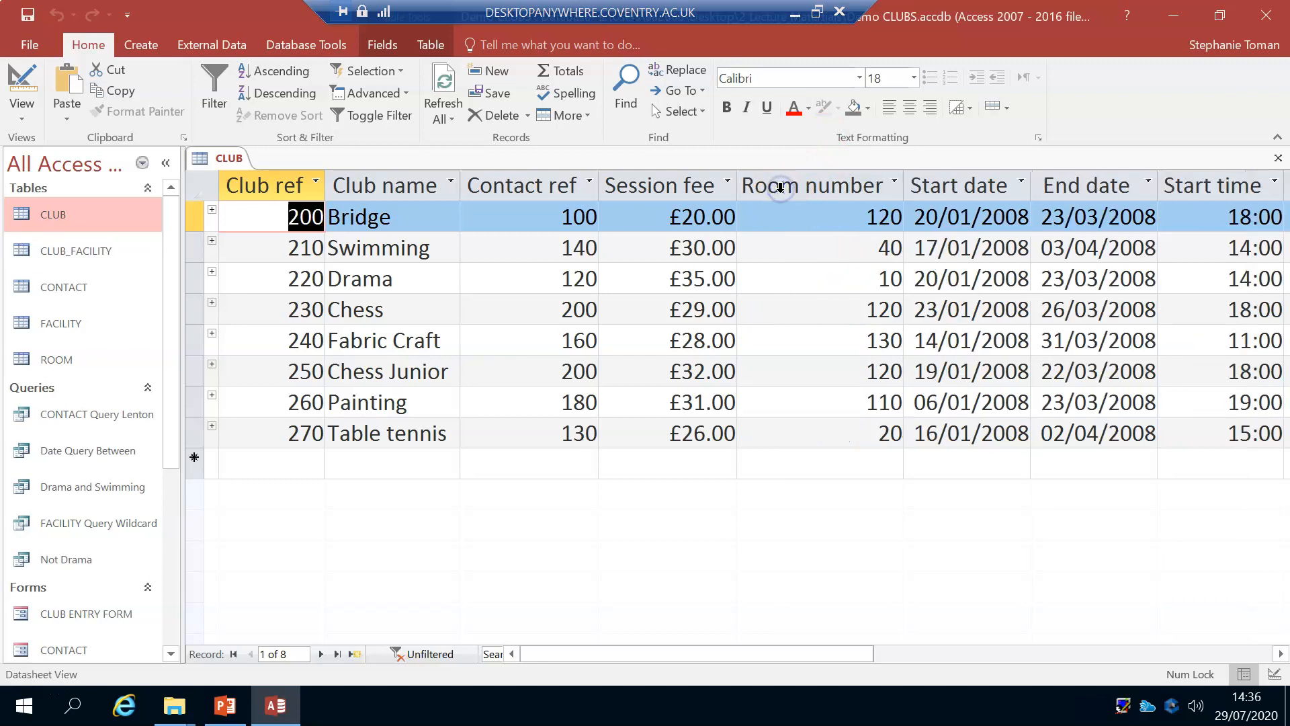
left_click(582, 113)
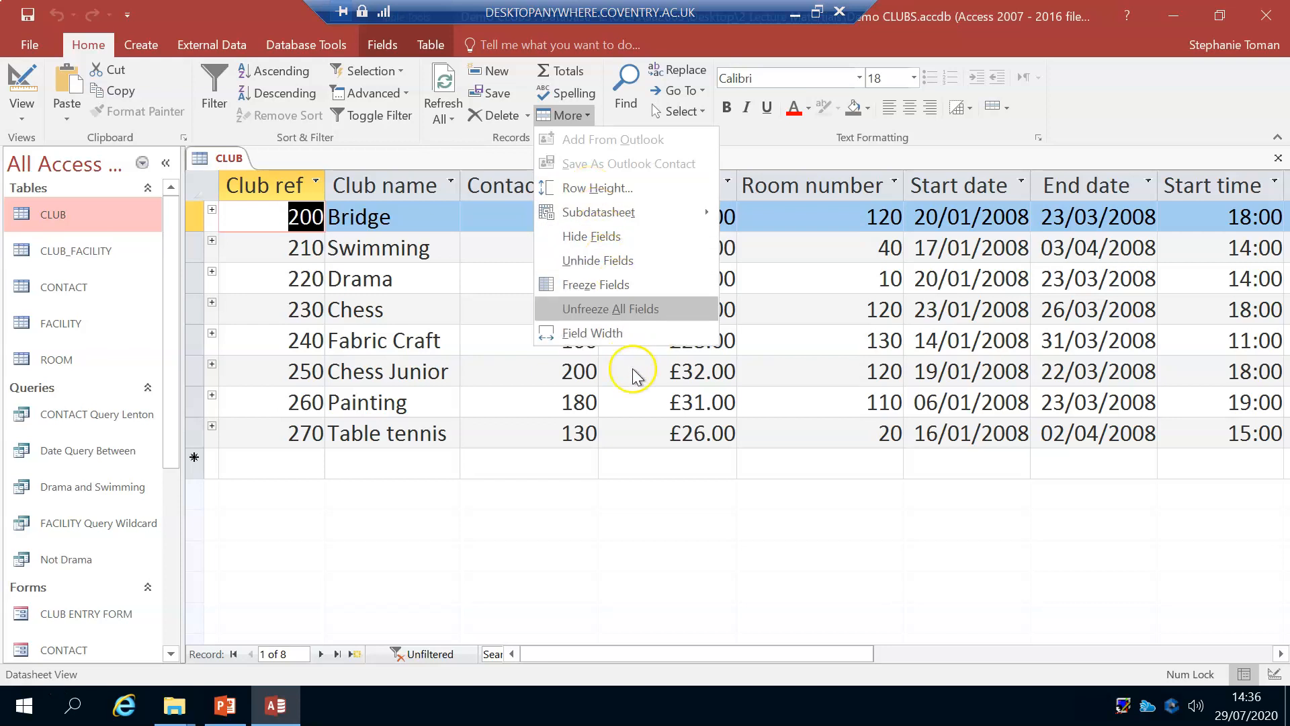
left_click(954, 526)
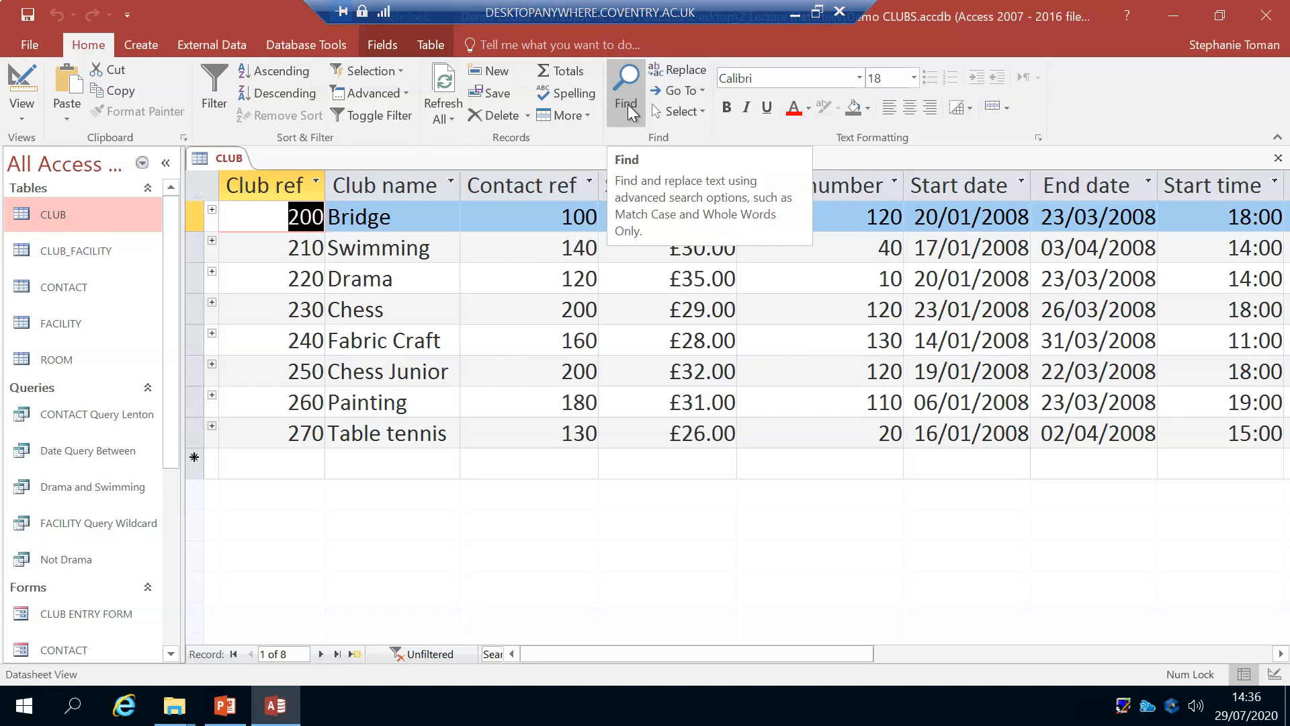
left_click(416, 219)
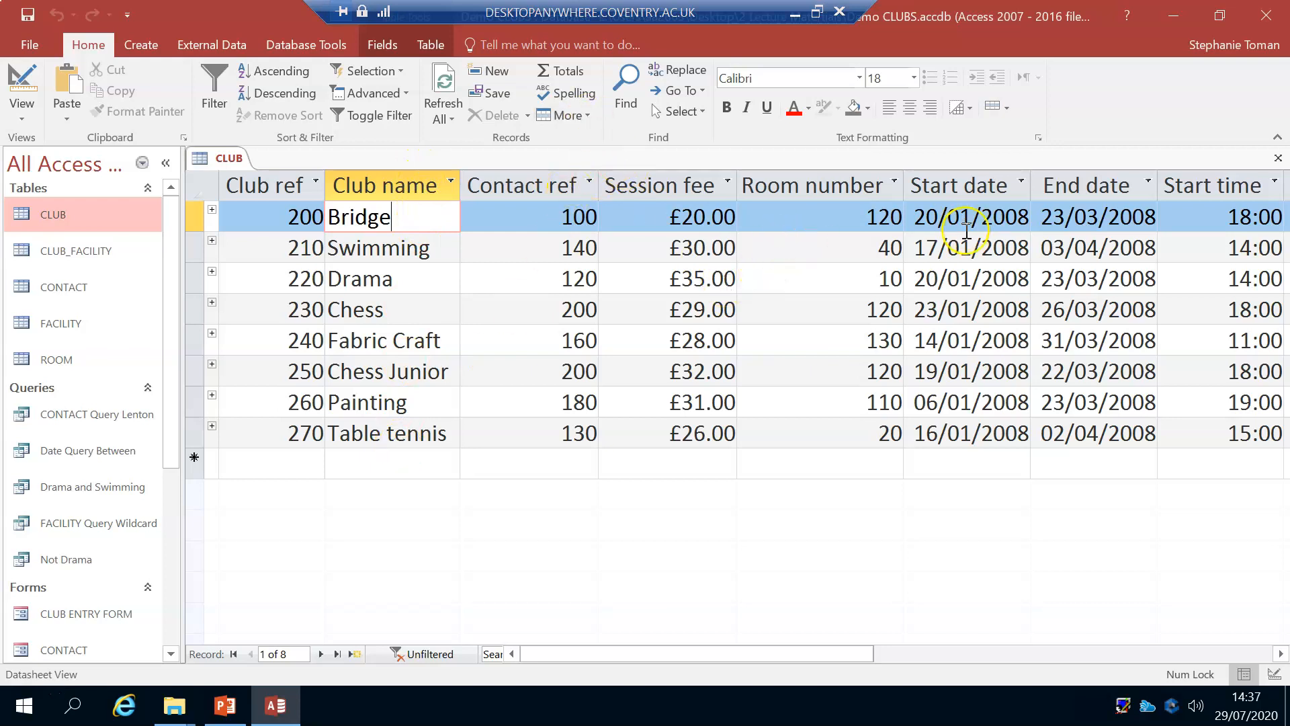
left_click(866, 224)
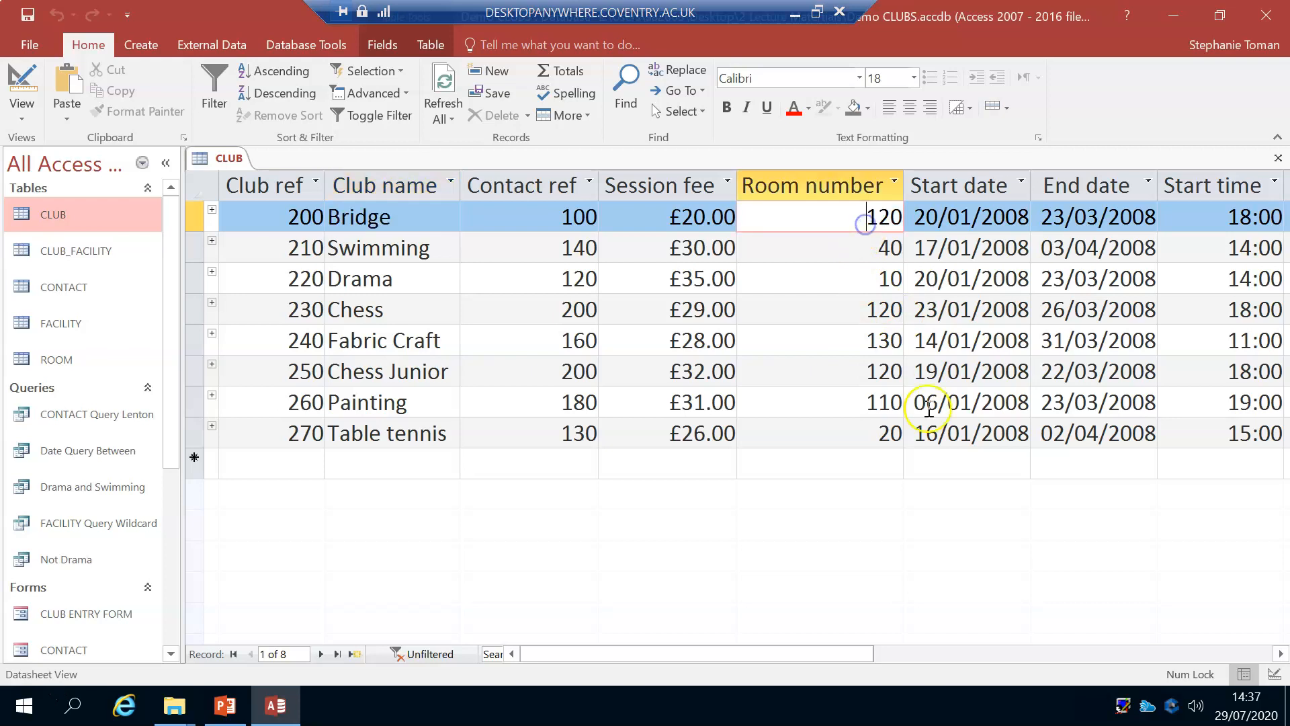
left_click(562, 280)
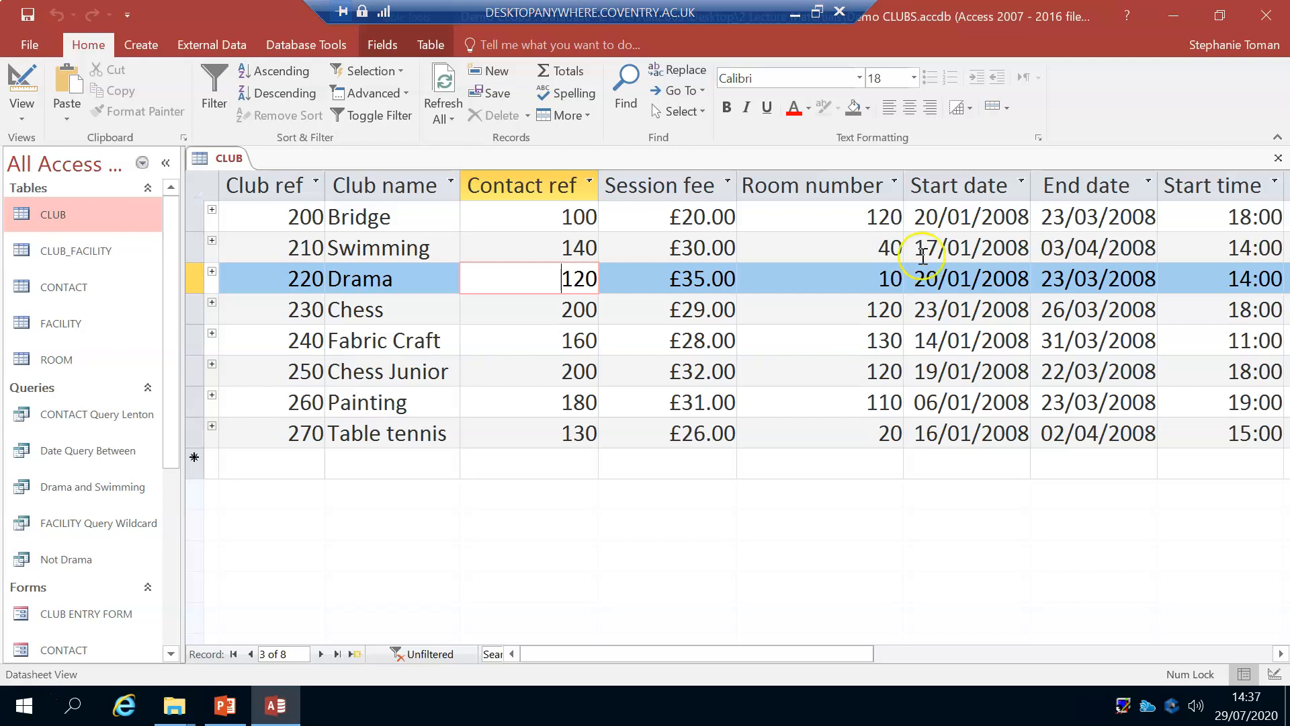
left_click(556, 219)
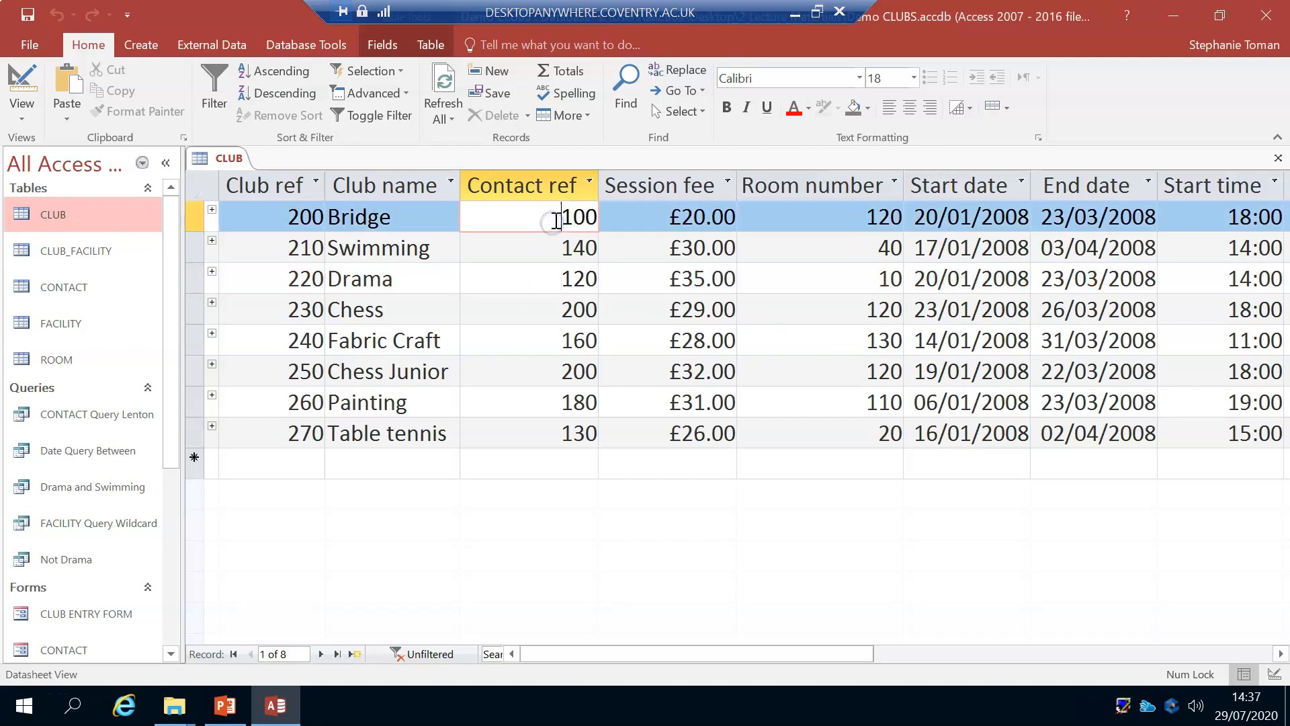
Step: Search the Contact ref field of the CLUB table for the whole-field value 120, and close the search
left_click(559, 281)
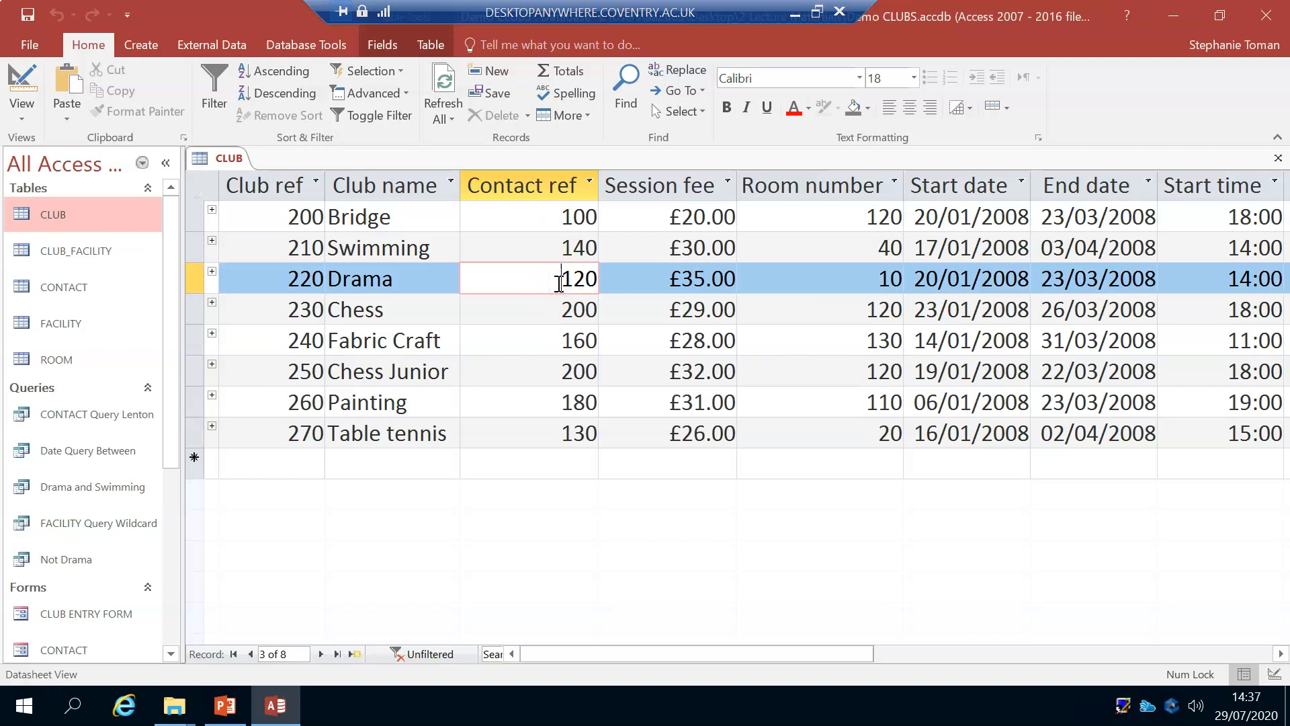
left_click(623, 88)
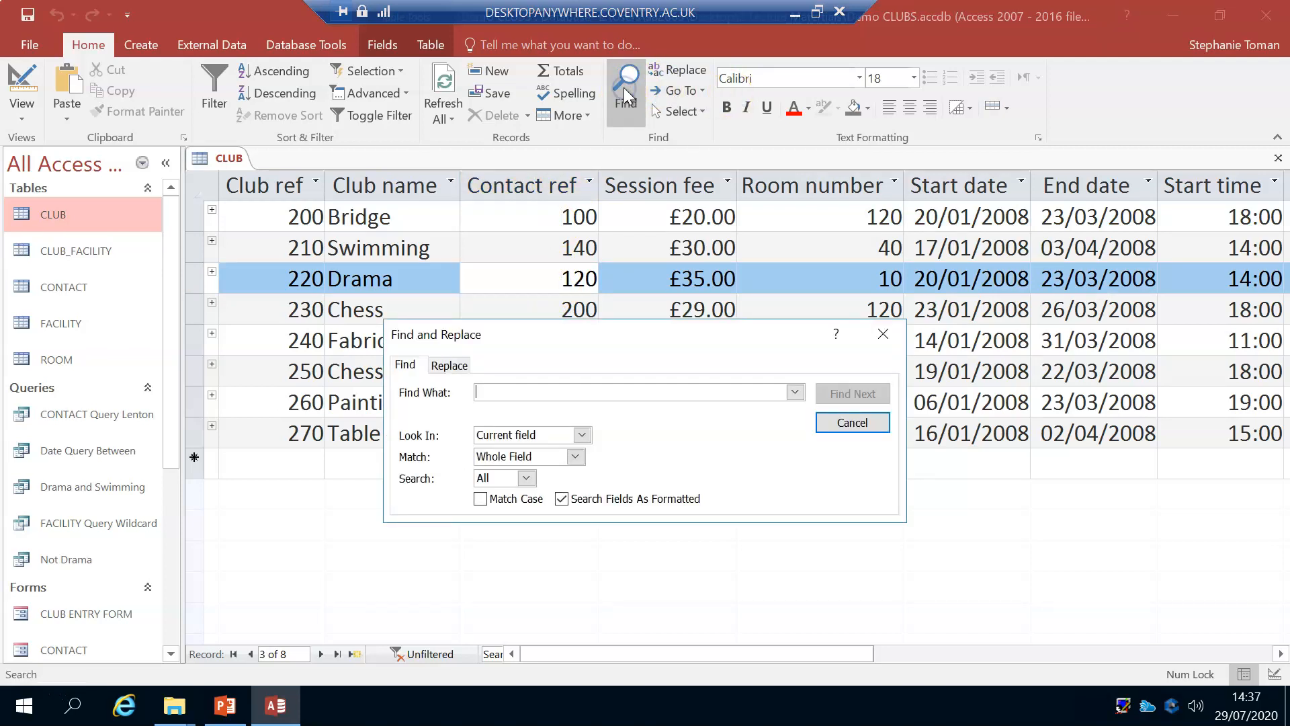
type("120")
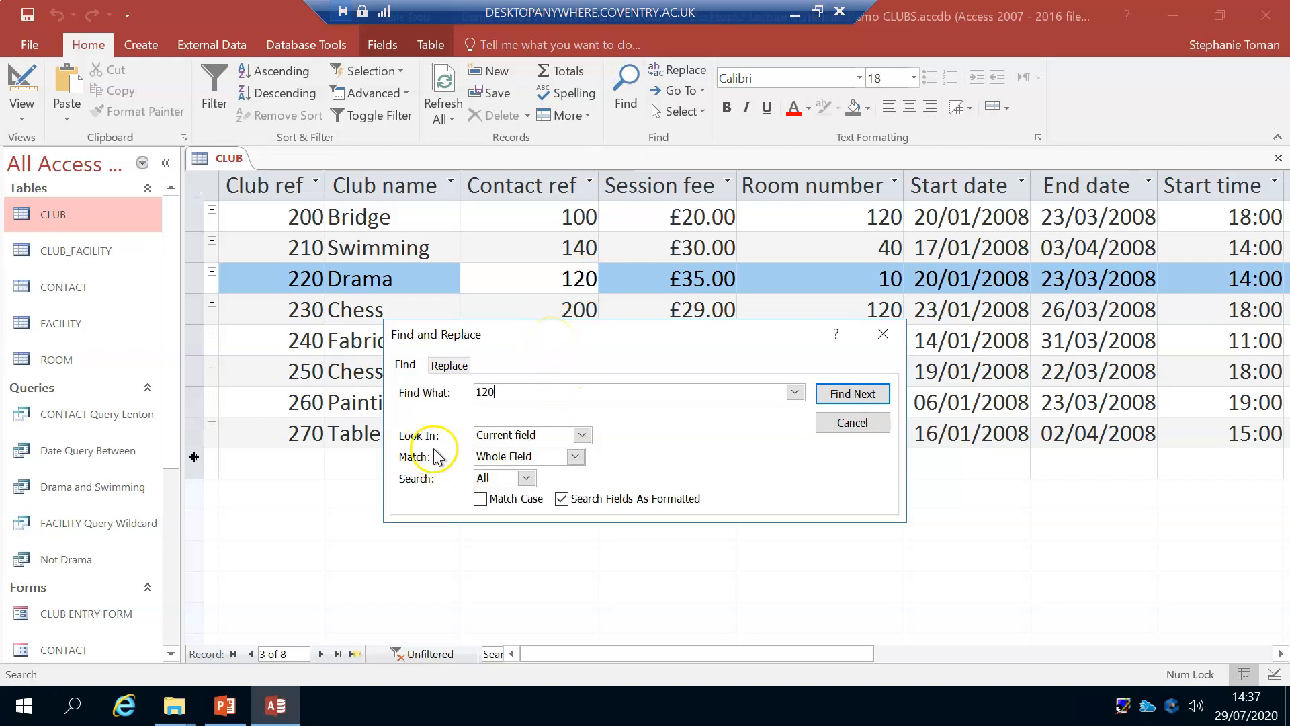
left_click(840, 396)
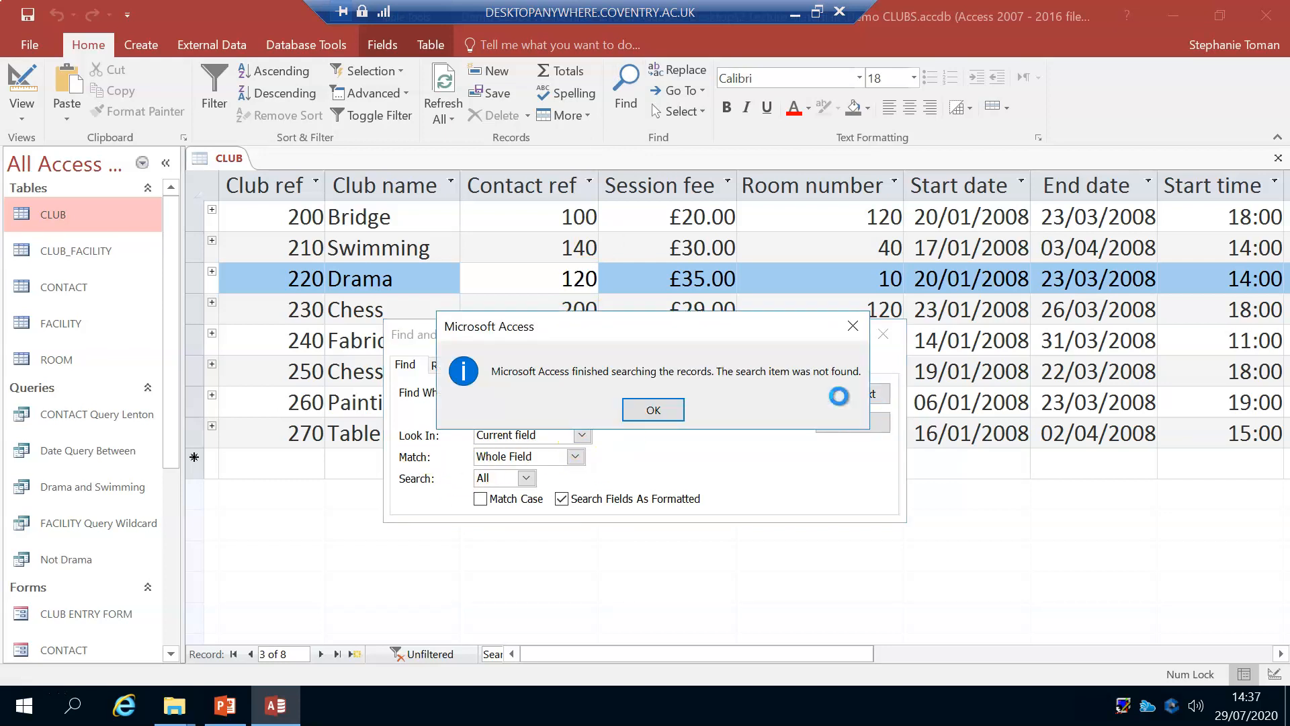
left_click(655, 411)
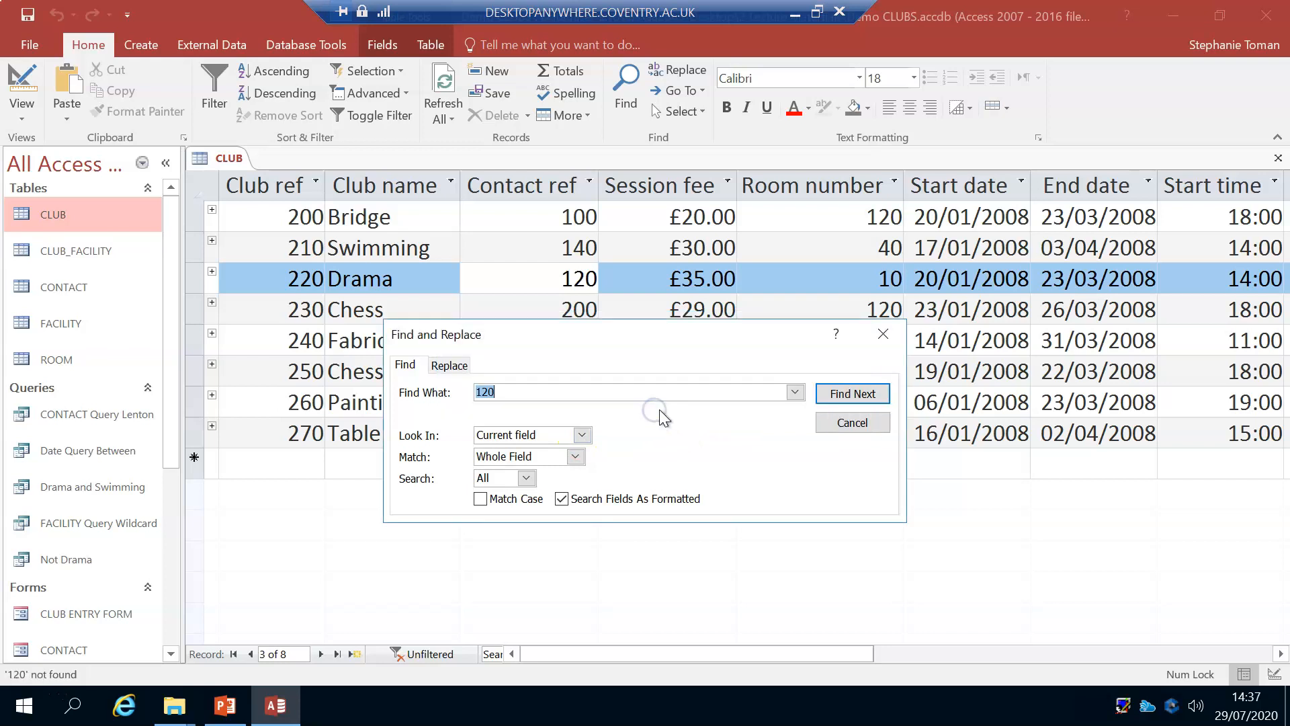
left_click(853, 423)
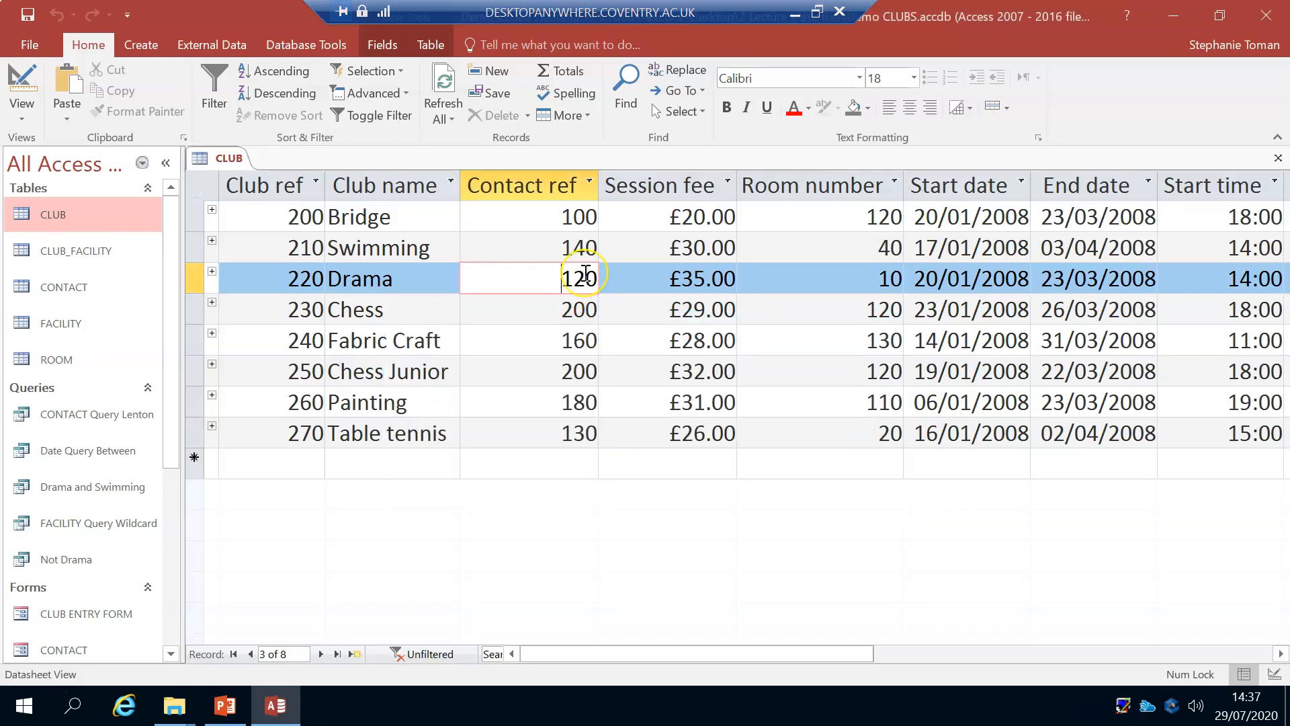
Step: Search the Club name field of the CLUB table with the wildcard P*, and close the search
left_click(872, 279)
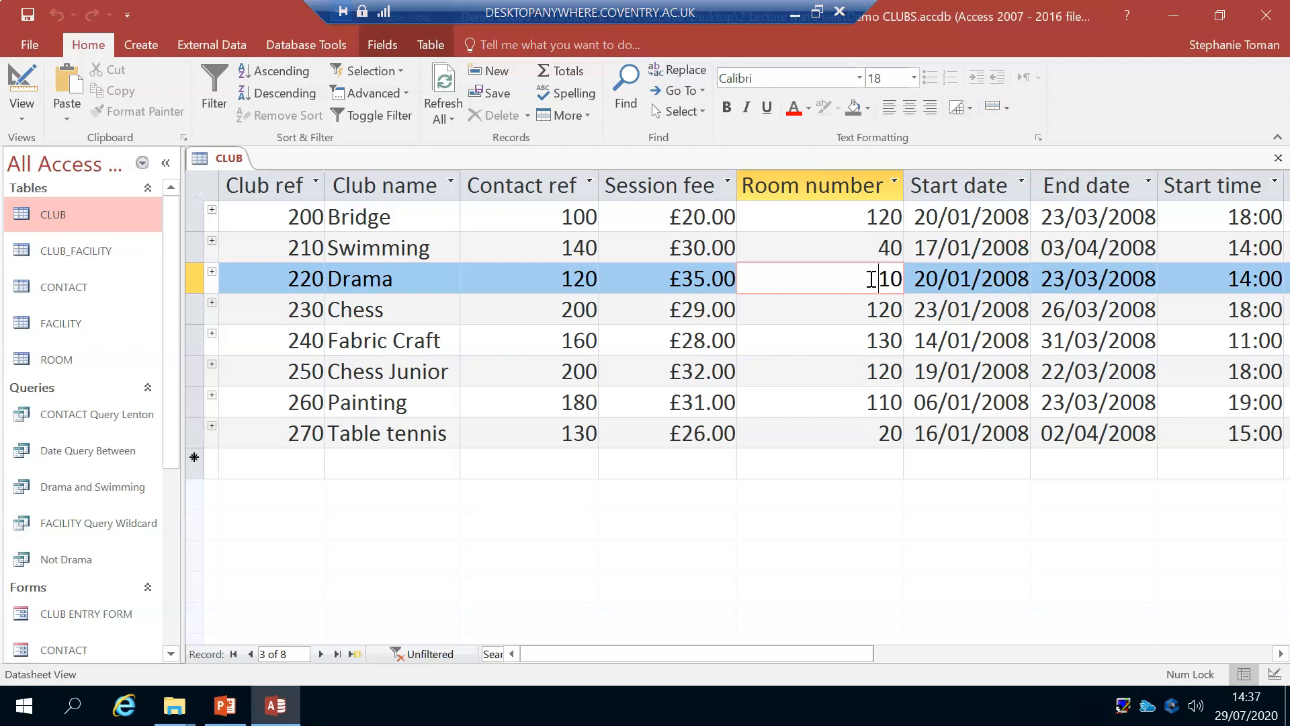
left_click(412, 215)
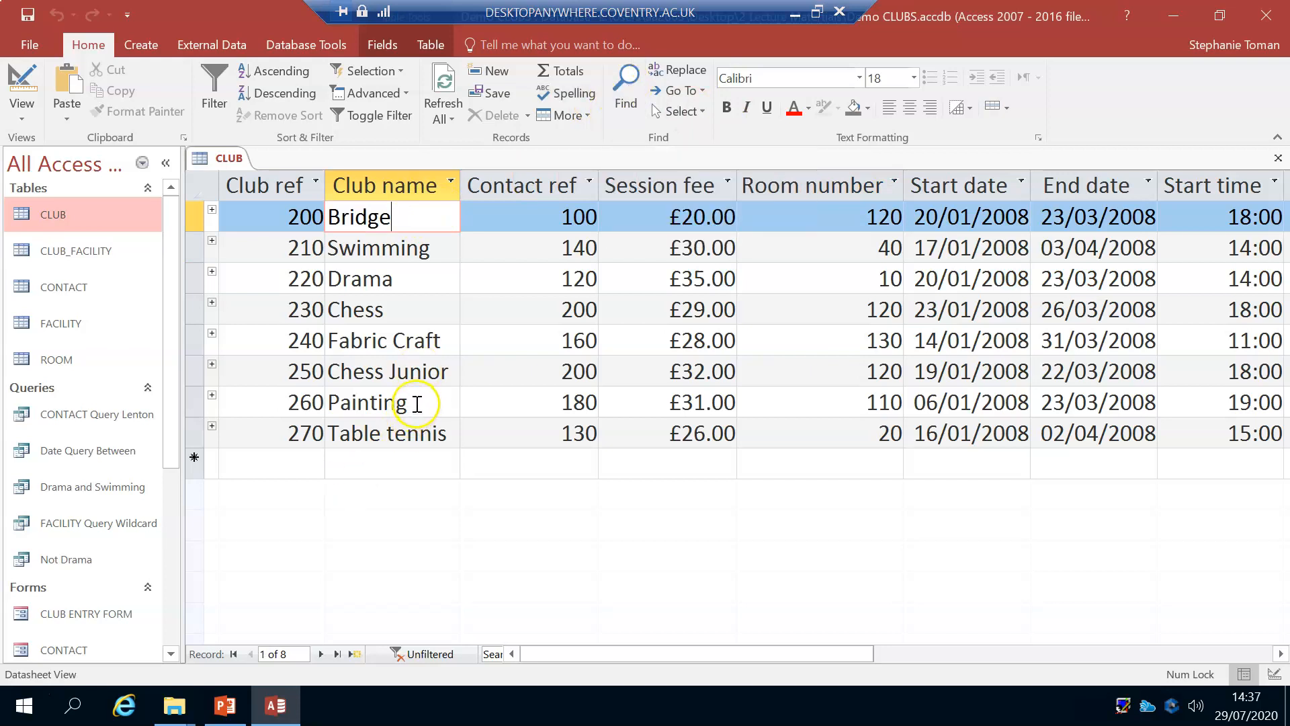
left_click(626, 90)
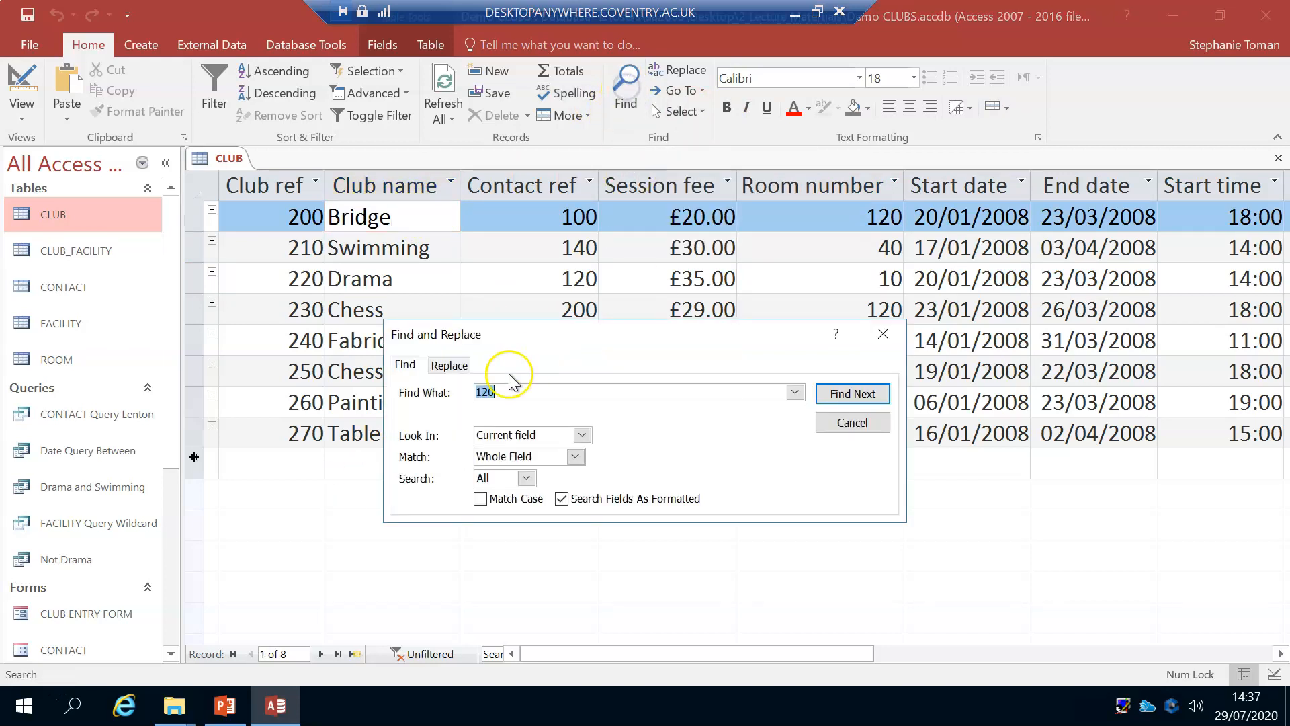
type("P")
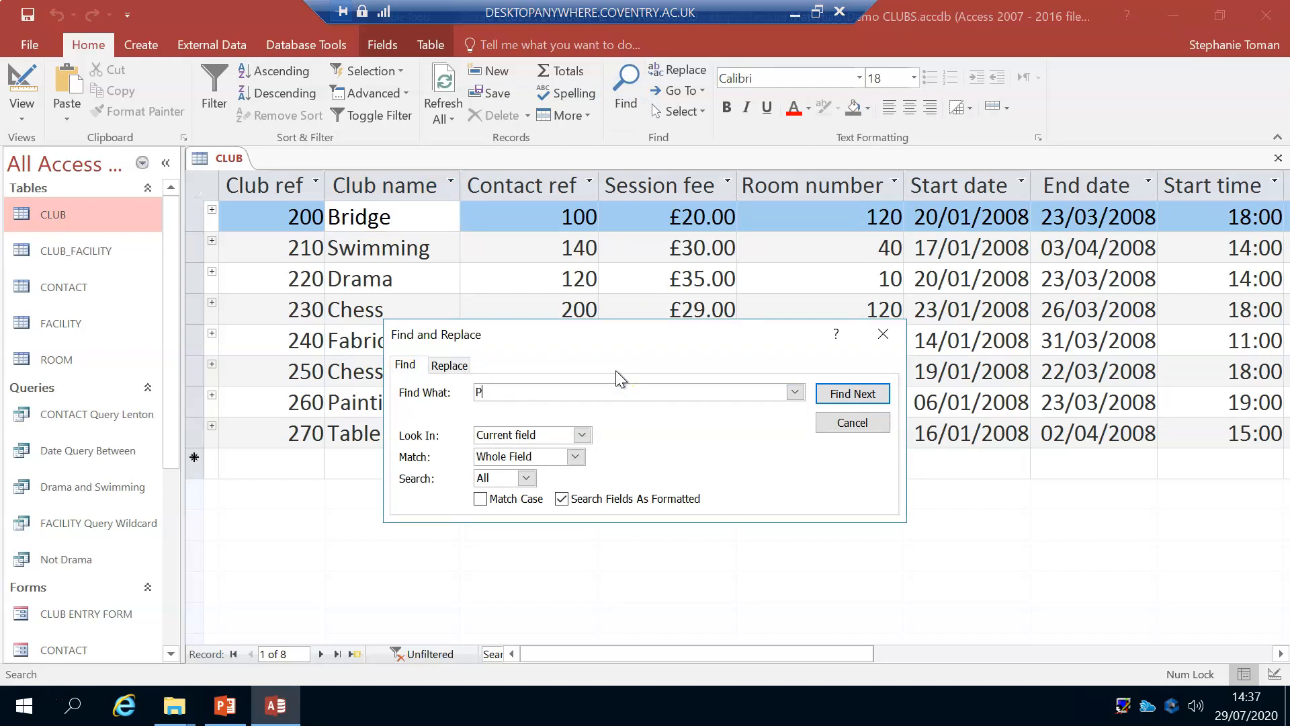
type("*")
left_click(860, 394)
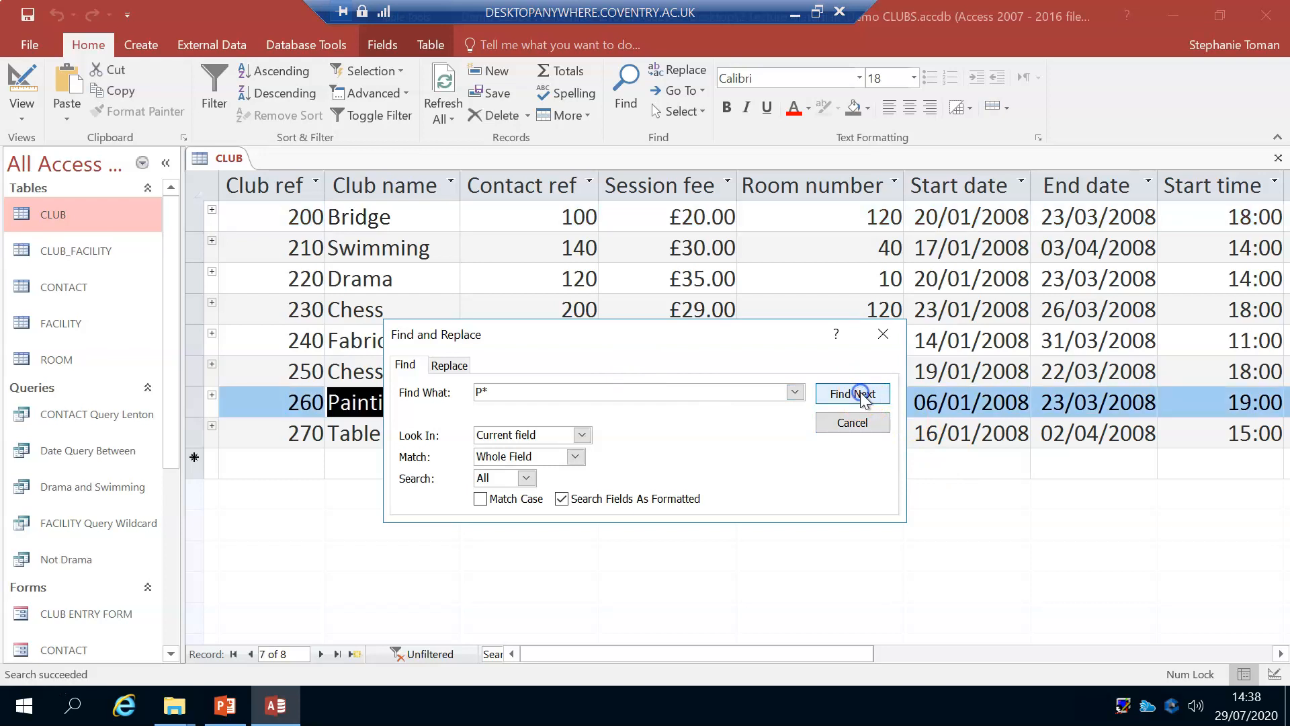
left_click(883, 334)
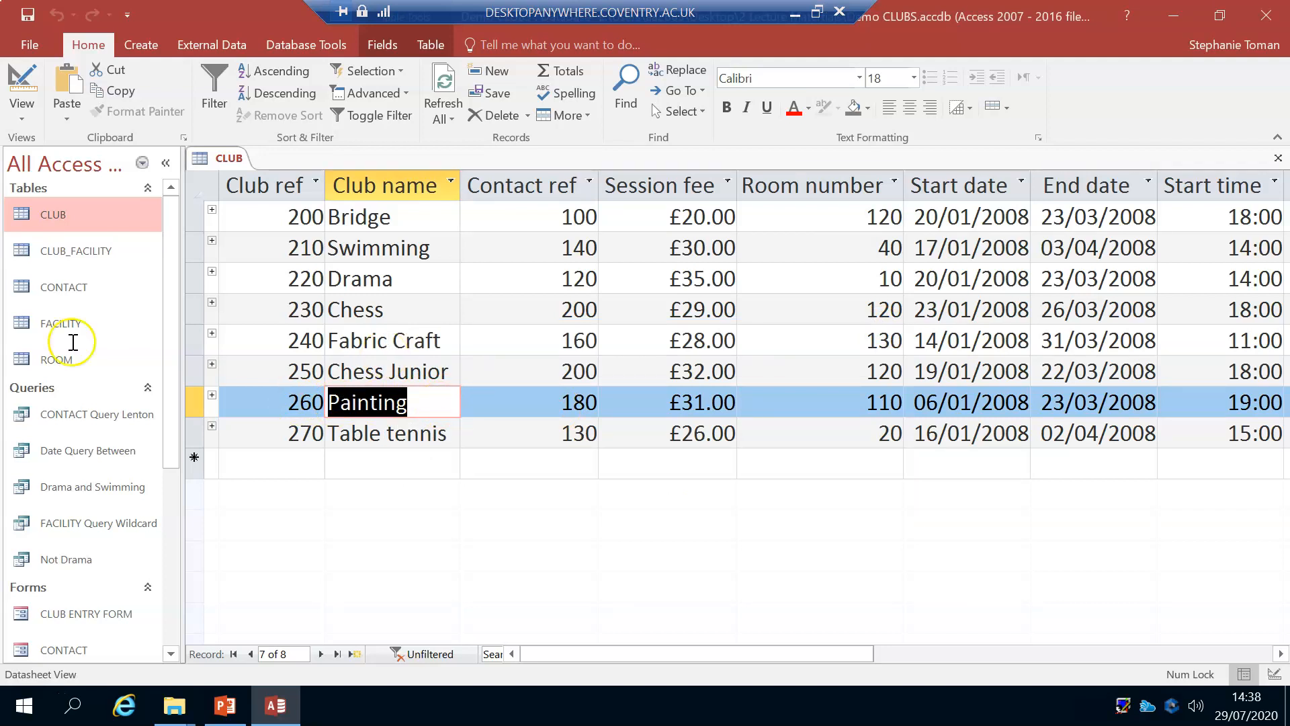
Step: Go to the empty new record of the CLUB table, and select the whole Club name column
left_click(253, 464)
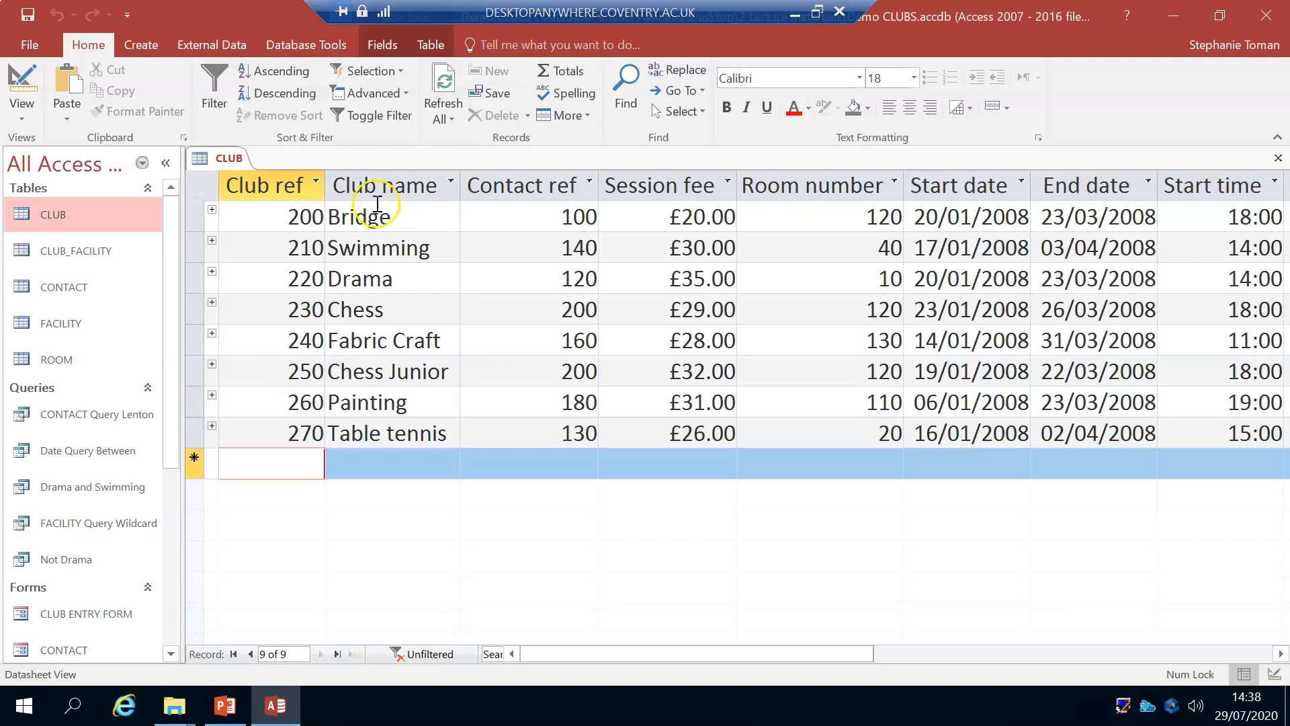
left_click(386, 174)
mouse_move(396, 180)
left_mouse_down()
mouse_move(714, 190)
mouse_move(399, 179)
left_mouse_up()
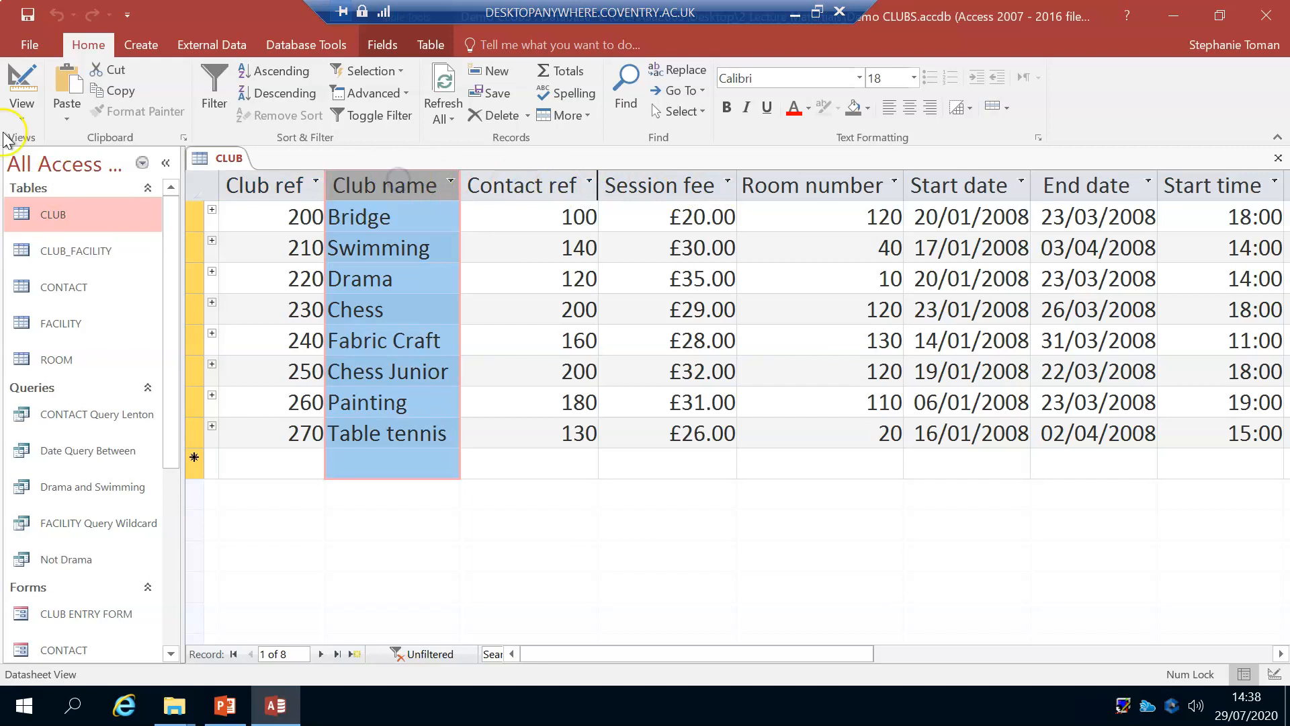
Step: Show the design of the CLUB table, and review the row commands available for the Contact ref field
left_click(30, 78)
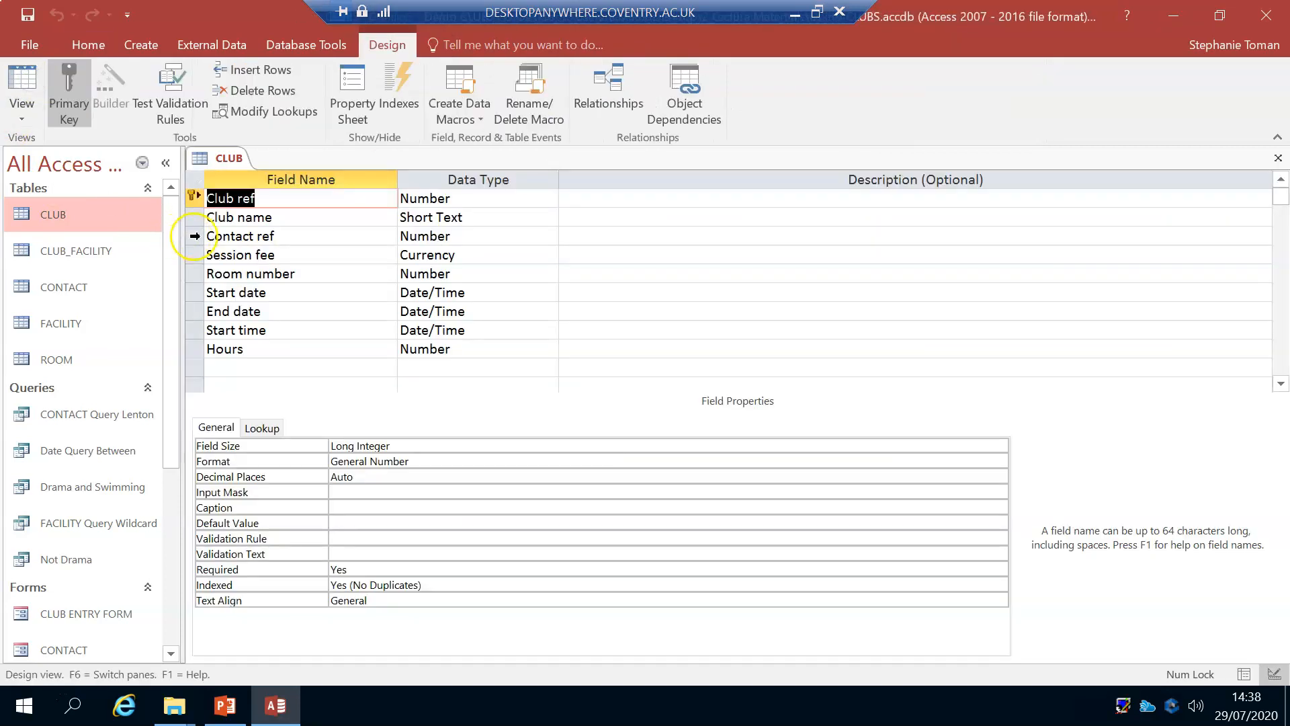
left_click(194, 237)
right_click(195, 239)
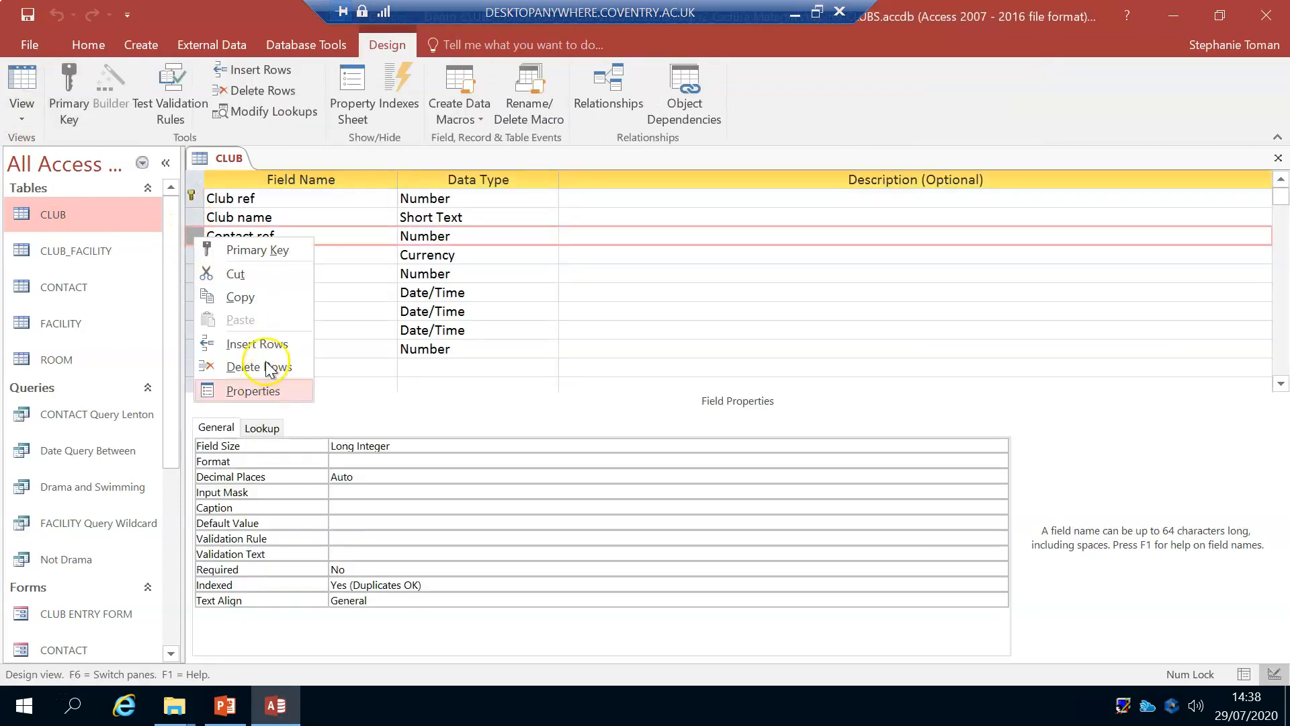
left_click(589, 413)
left_click_drag(195, 240, 190, 254)
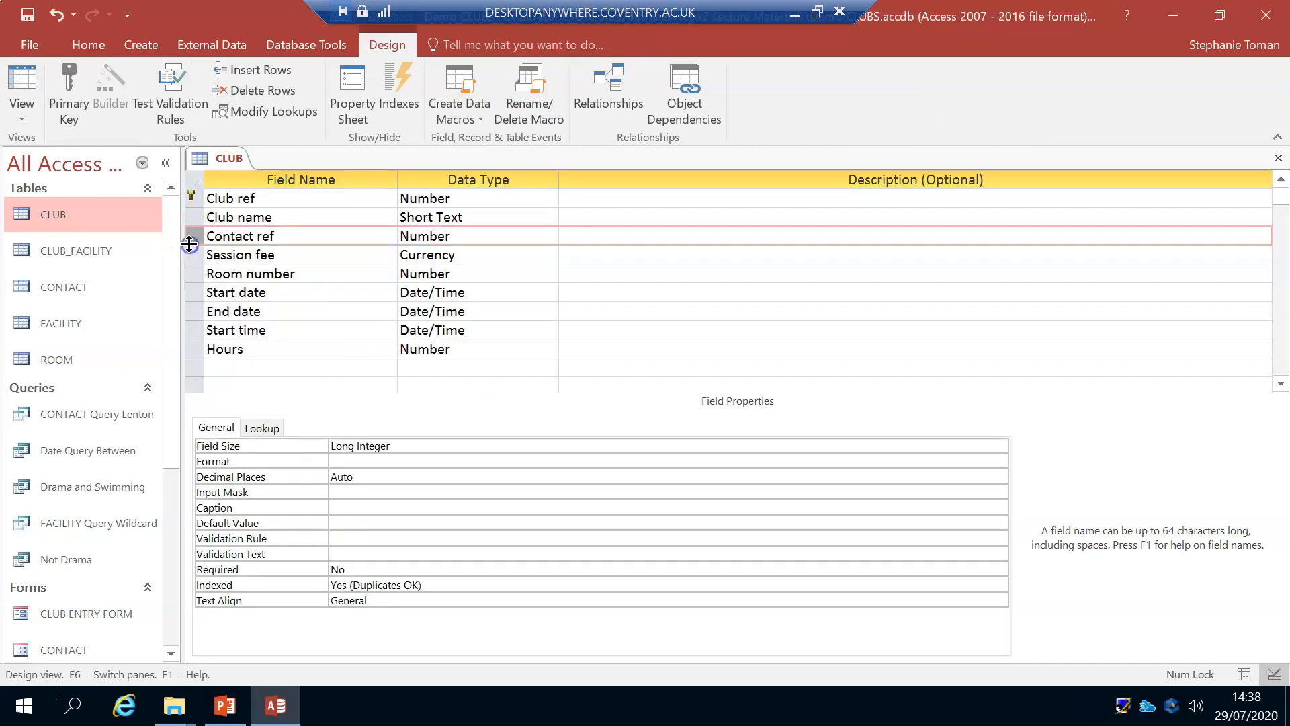
Step: Return the CLUB table to Datasheet view, and select the whole Club name column to review its commands
left_click(24, 76)
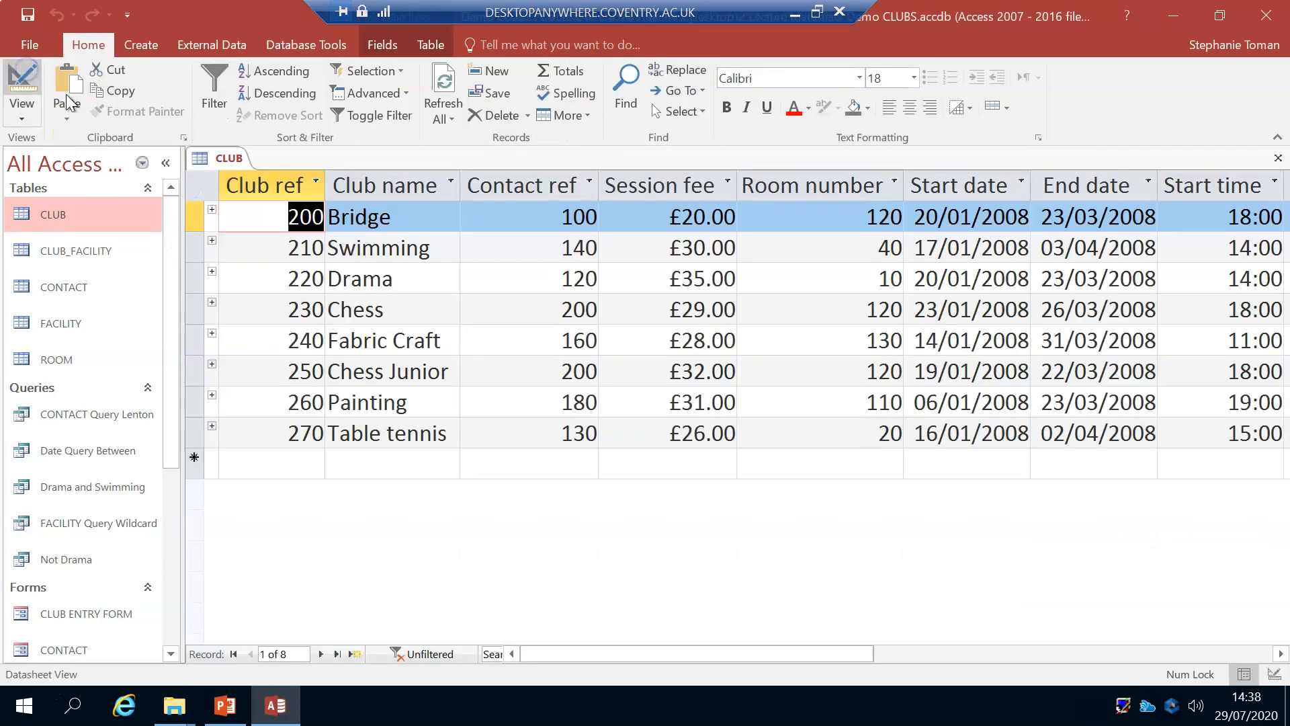
left_click(393, 170)
right_click(393, 171)
left_click(838, 558)
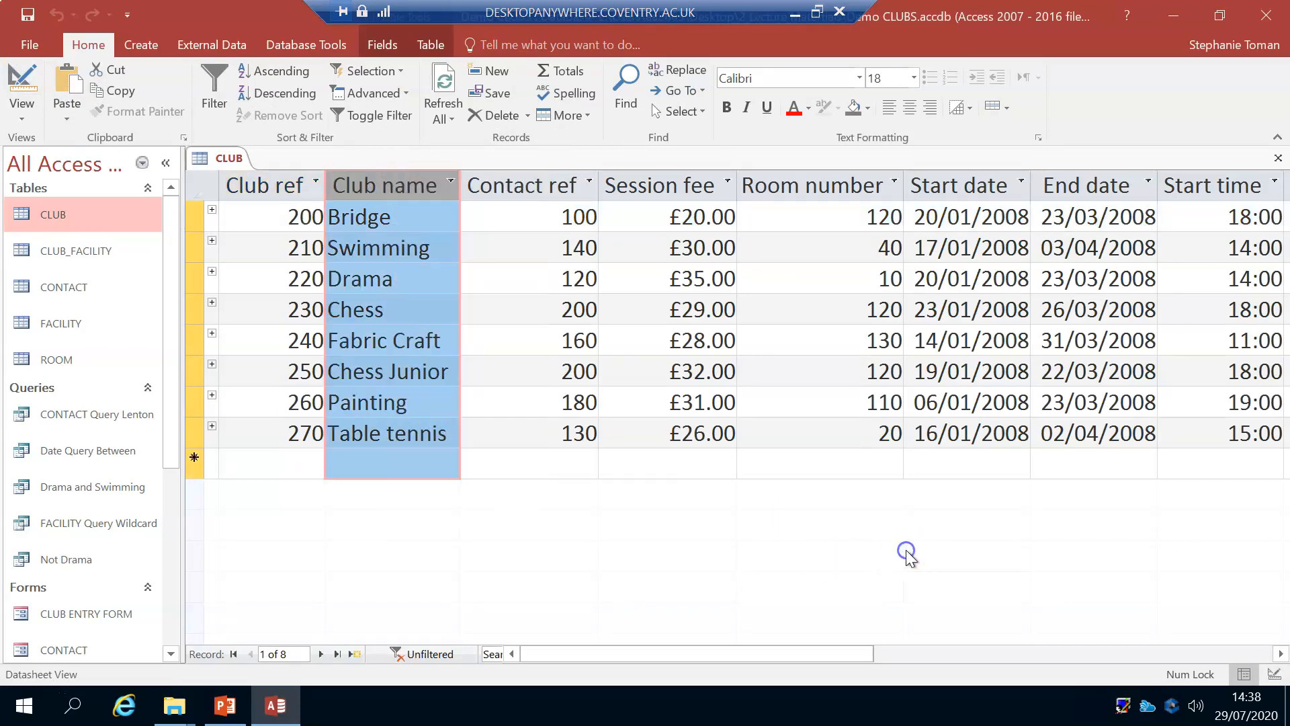
Step: Copy the Contact ref value of the Table tennis record into the new record below it, and clear it again
left_click(686, 420)
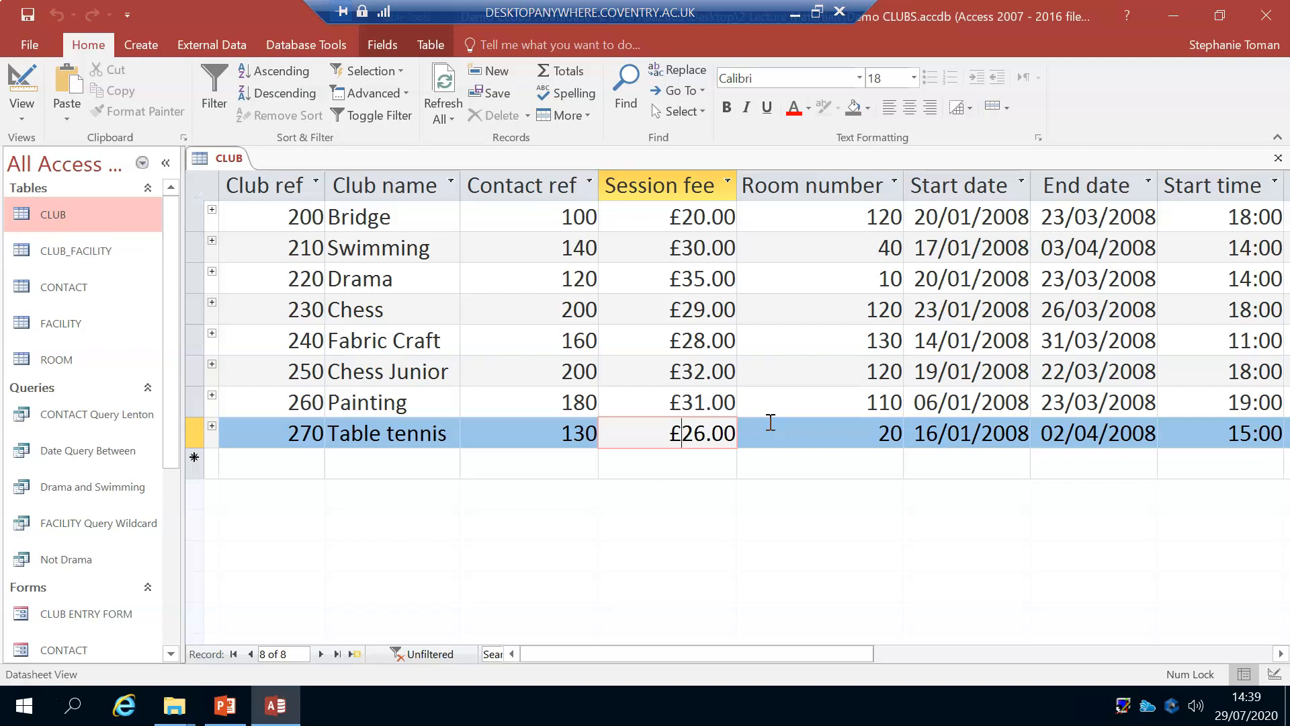
left_click(574, 465)
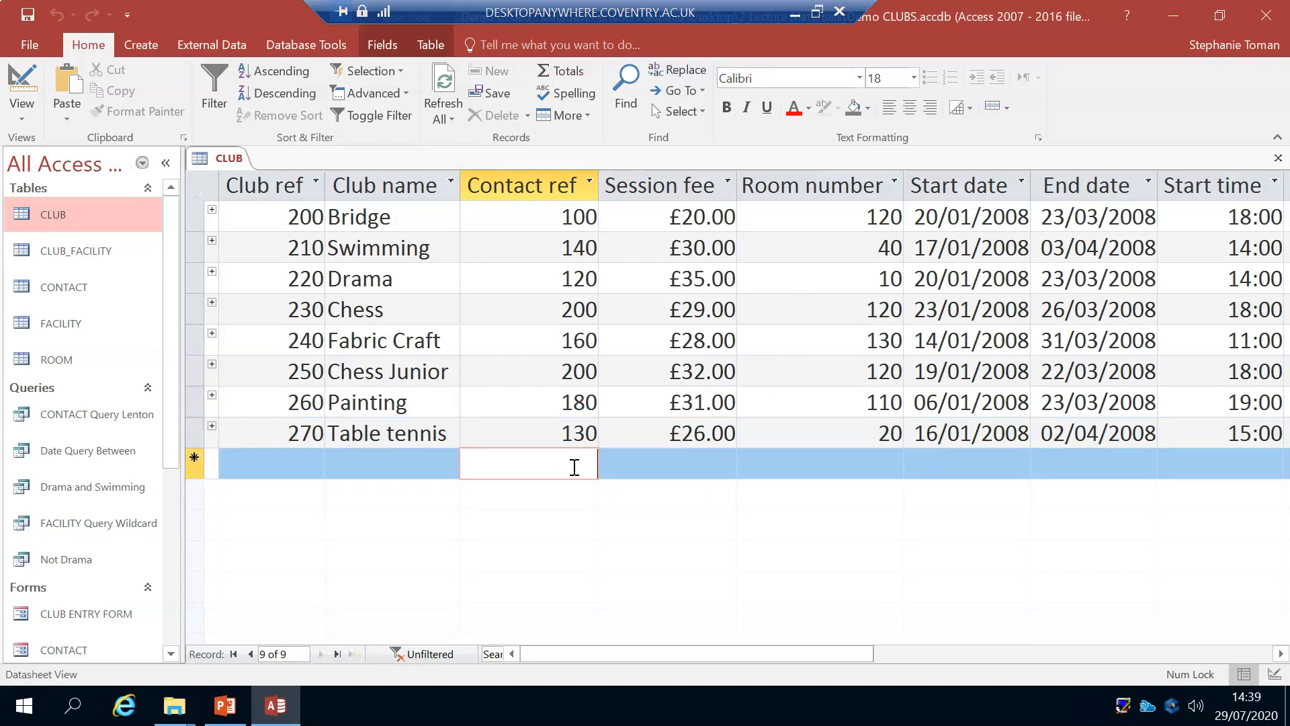
key("ctrl+apostrophe")
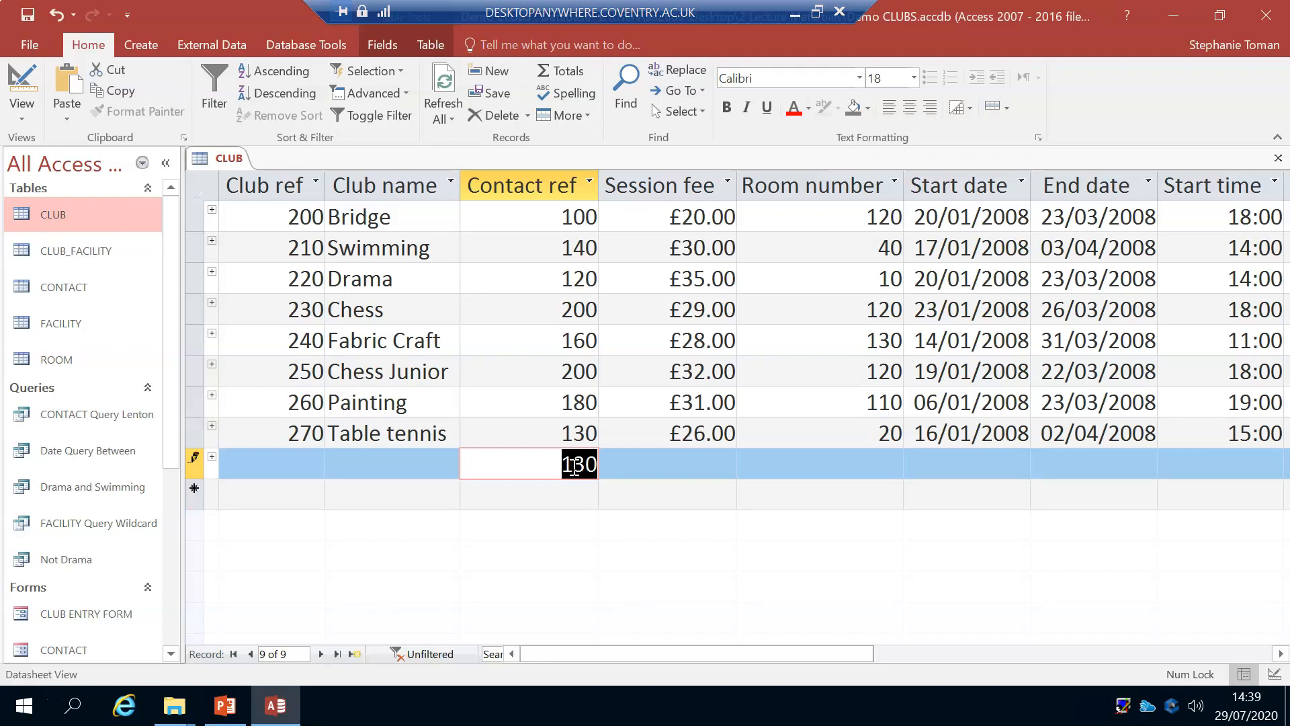
key("Delete")
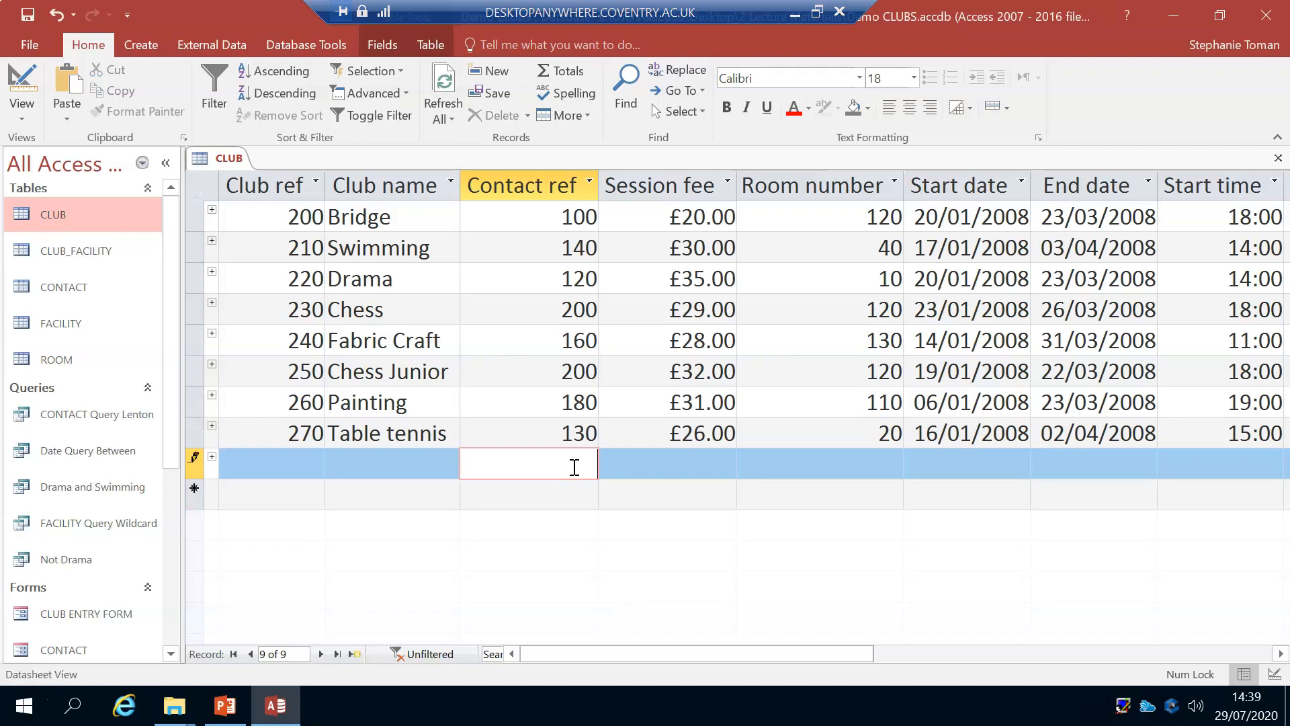
Step: Insert the current date, 29/07/2020, as the Start date of the new CLUB record, and erase it again
left_click(928, 461)
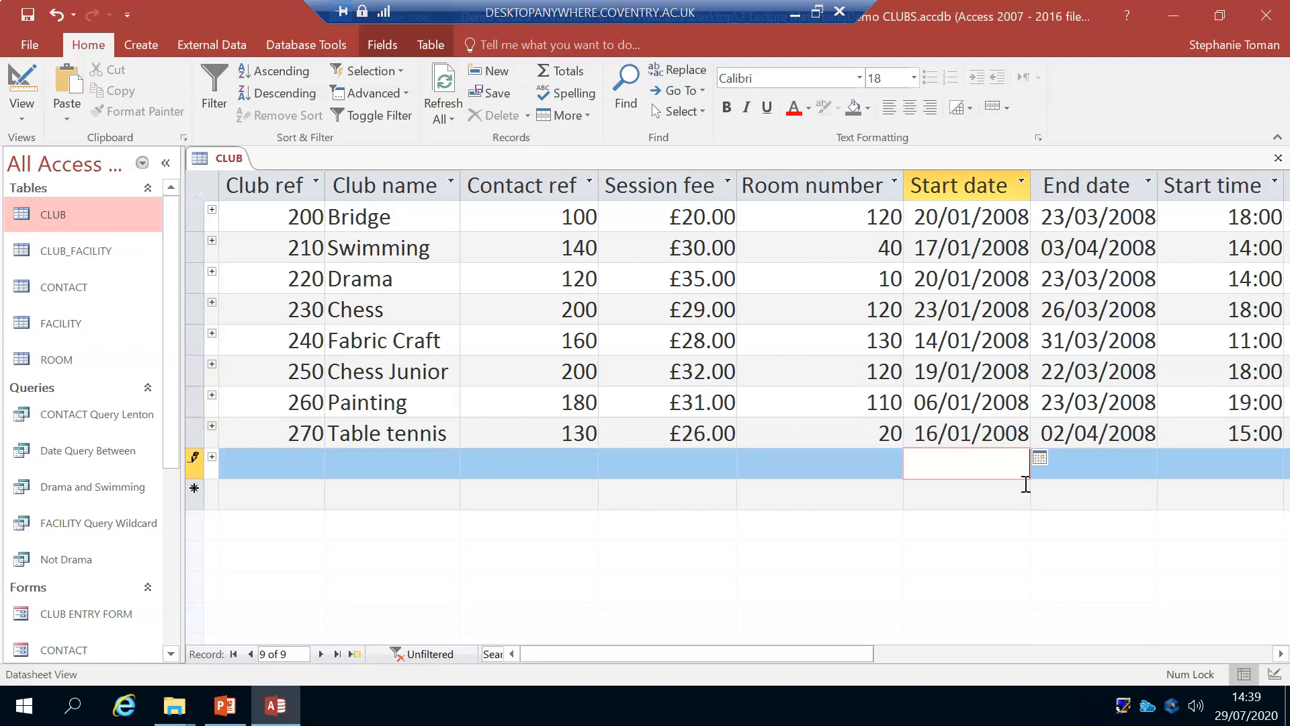
key("ctrl+semicolon")
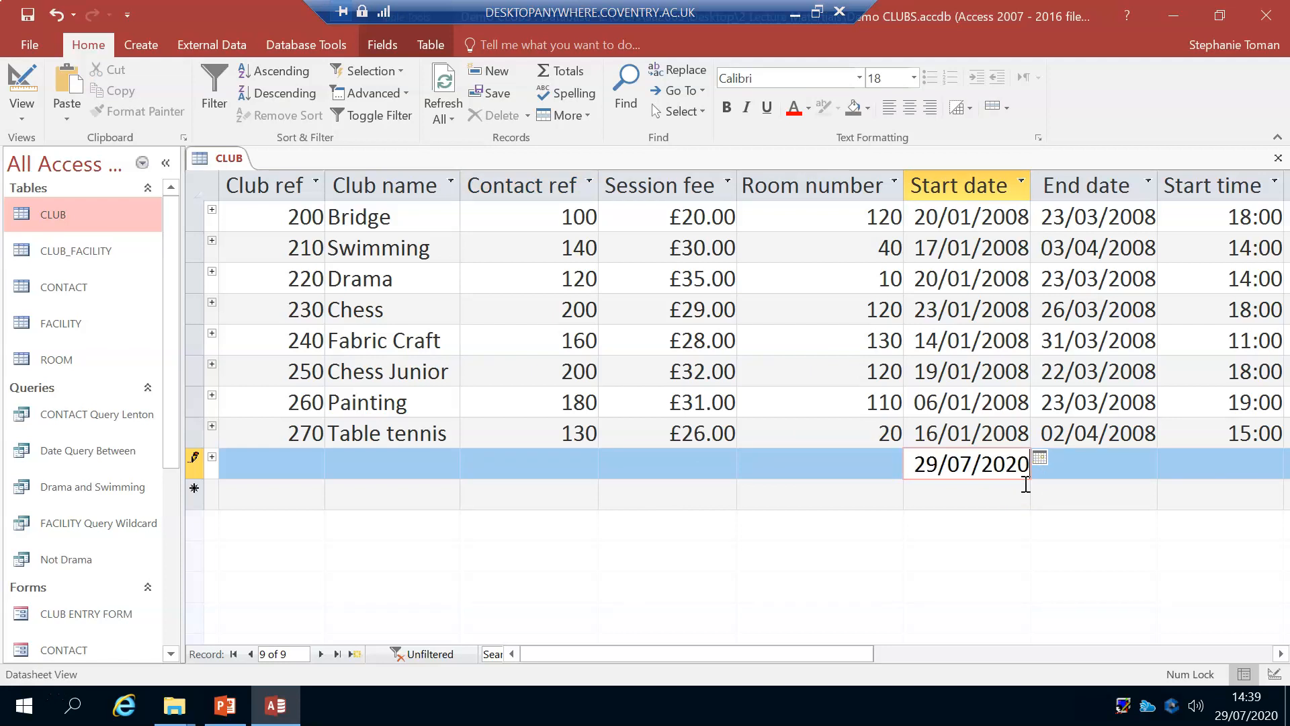
key("BackSpace")
key("BackSpace")
key("BackSpace")
key("BackSpace")
key("BackSpace")
key("BackSpace")
key("BackSpace")
key("BackSpace")
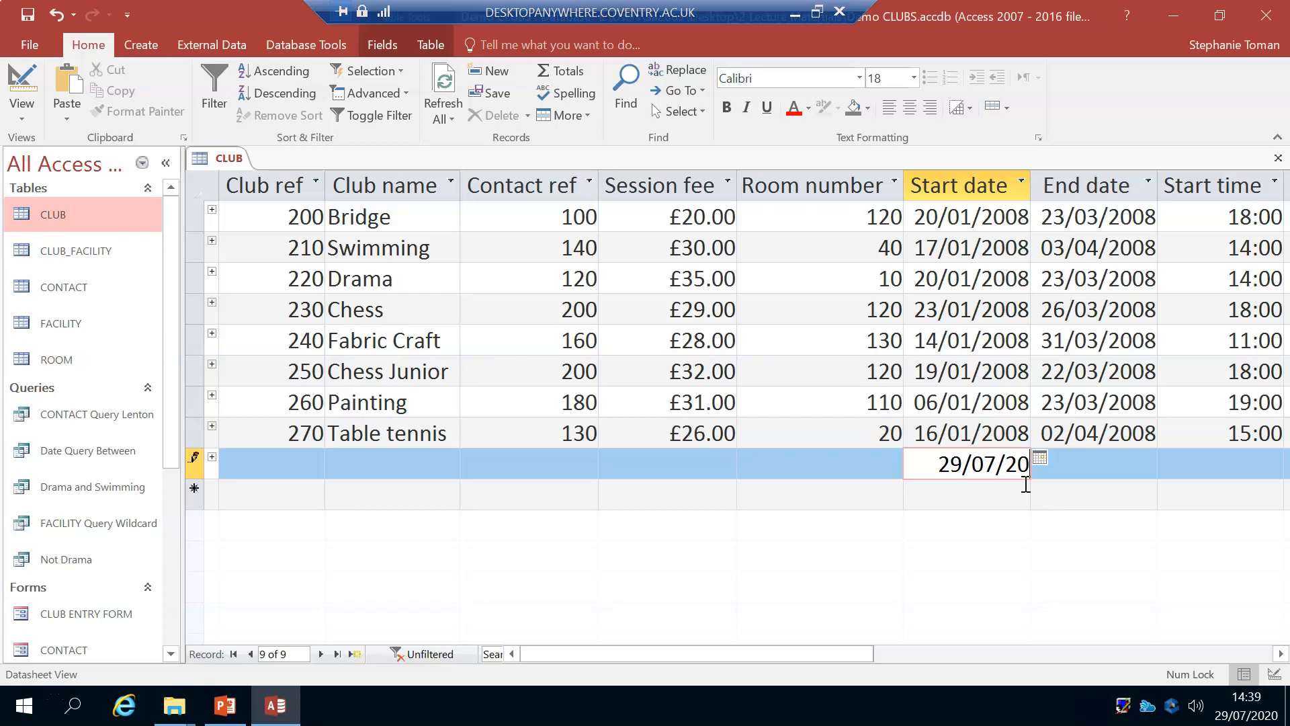
key("BackSpace")
key("BackSpace")
Step: Try to leave the new CLUB record with its Club ref blank, and undo the record entry
left_click(308, 457)
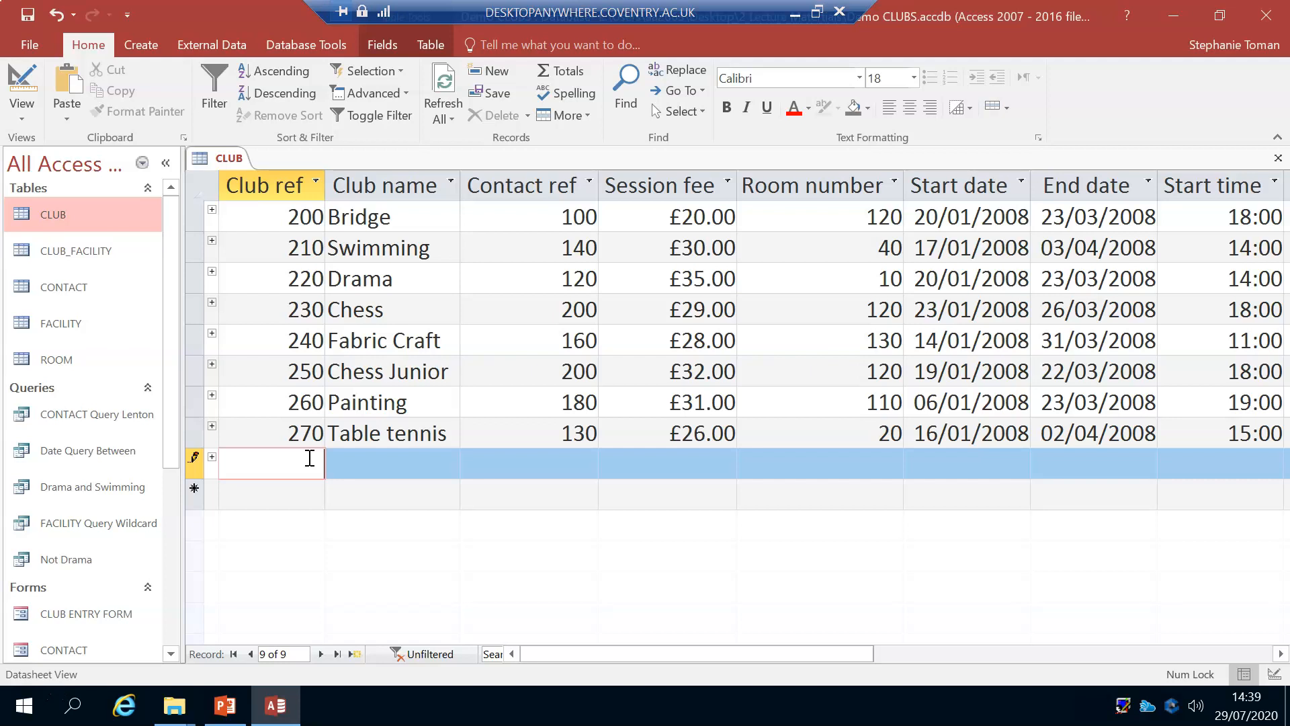
left_click(410, 216)
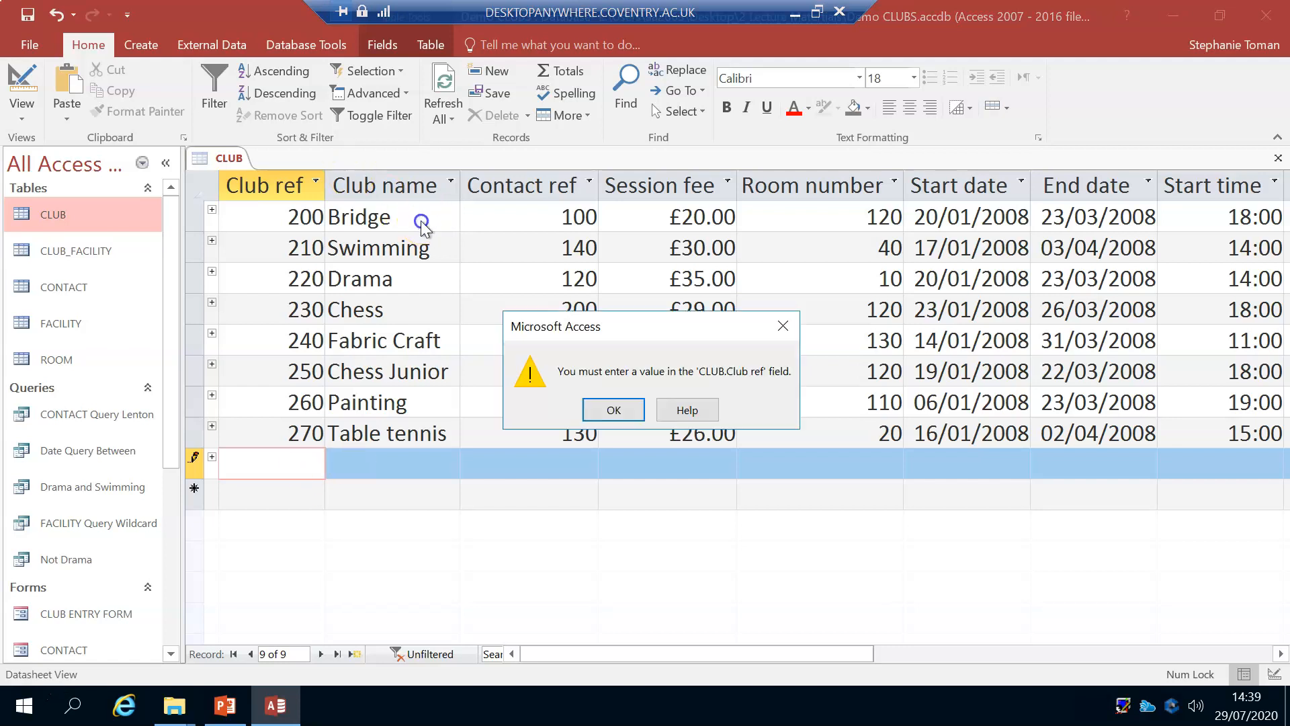
left_click(611, 409)
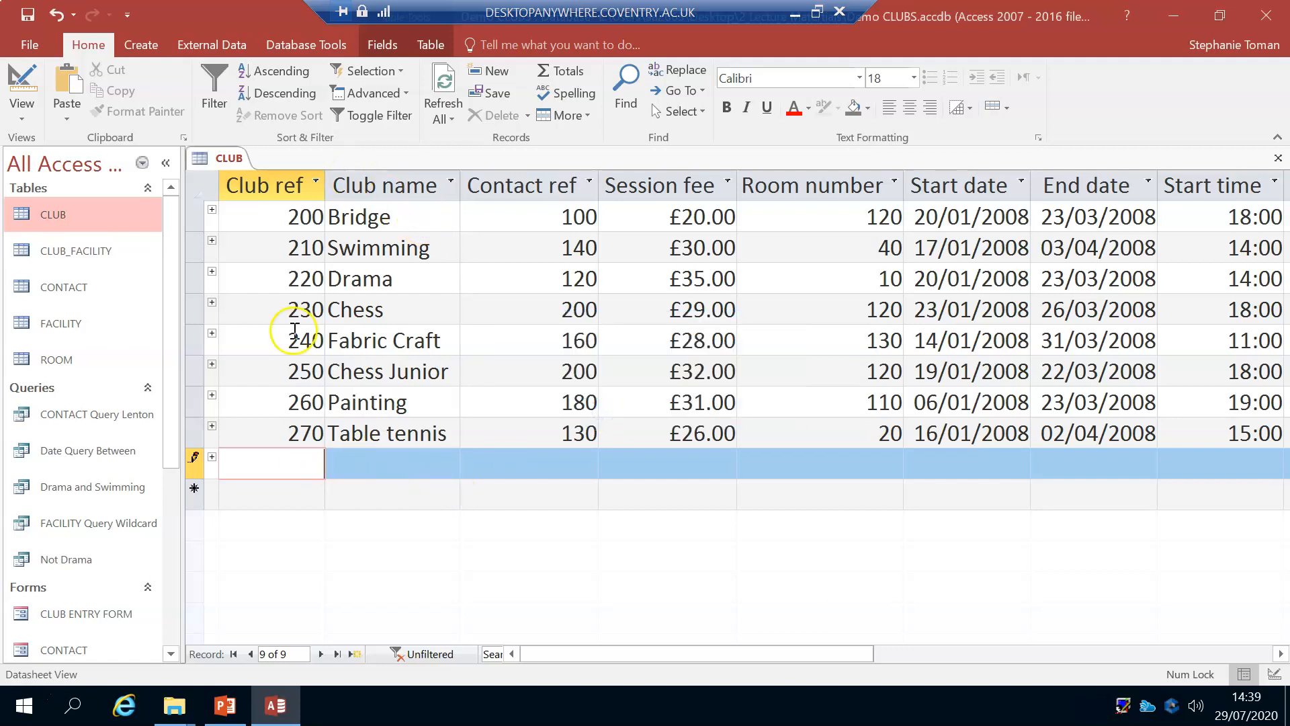
left_click(55, 16)
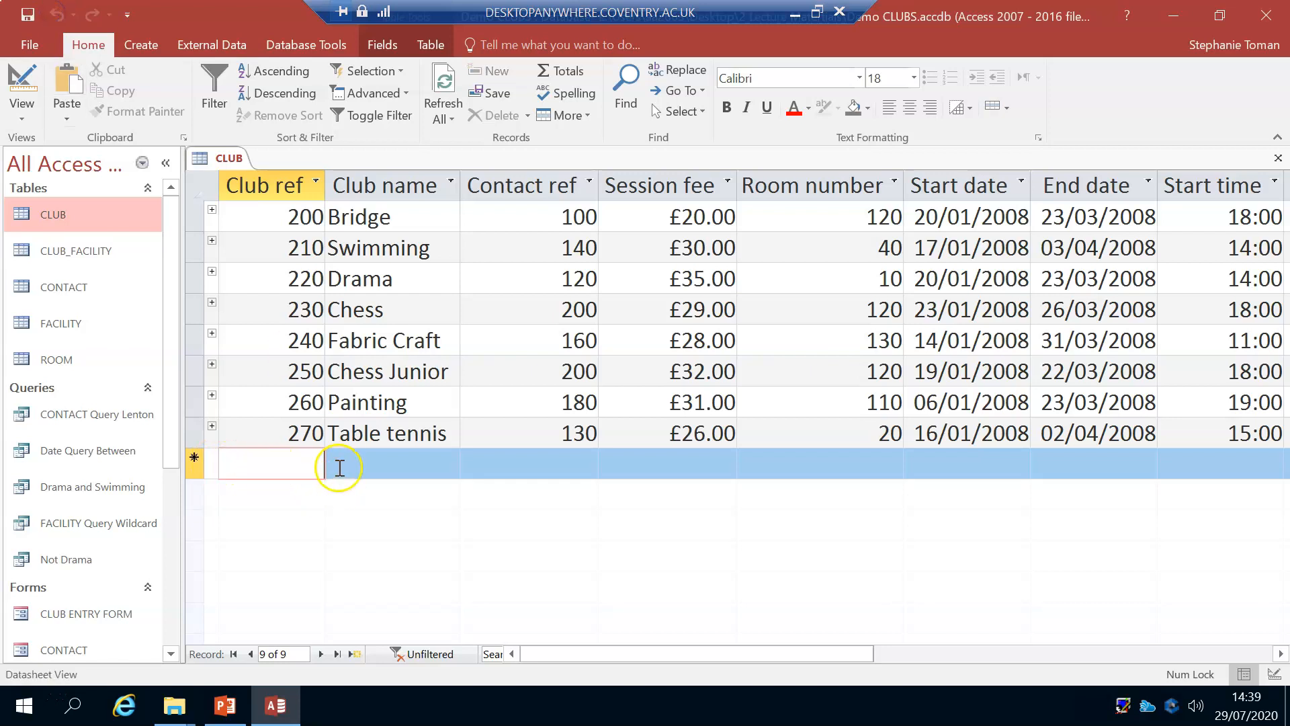
Step: Sort the CLUB records by Club name in ascending order, and remove the sort
left_click(417, 310)
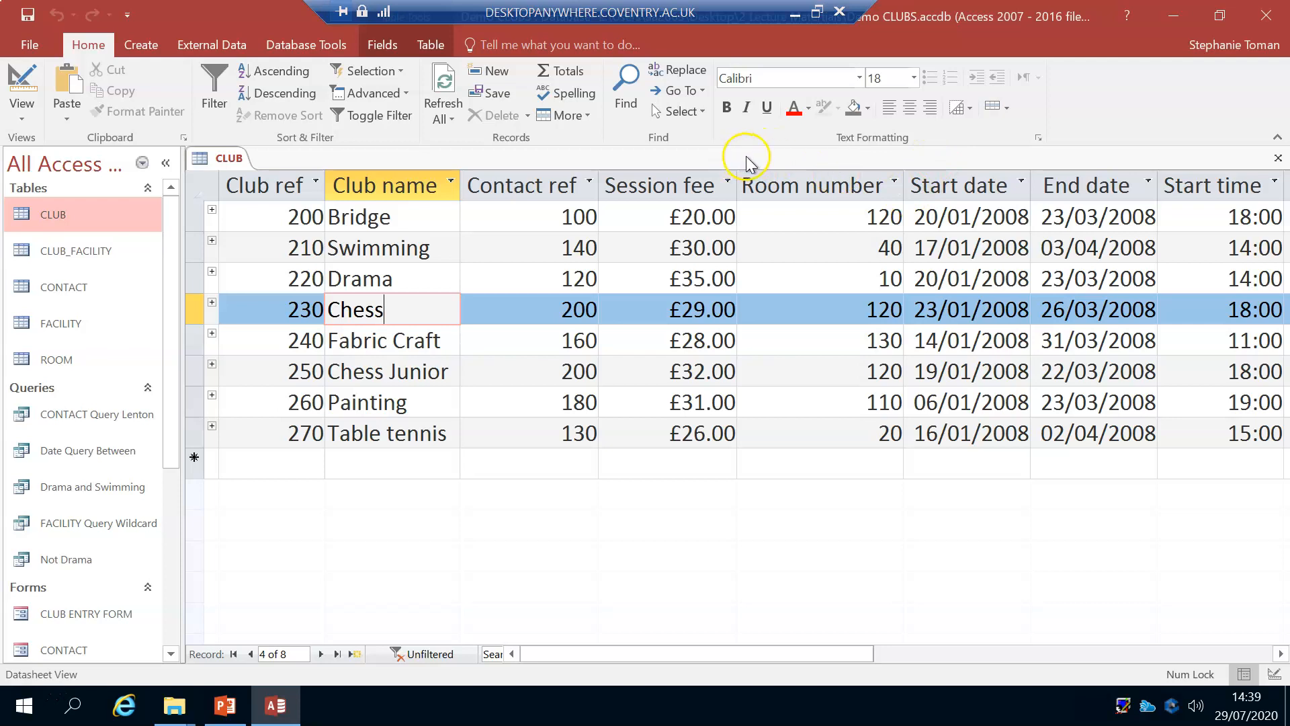
left_click(284, 78)
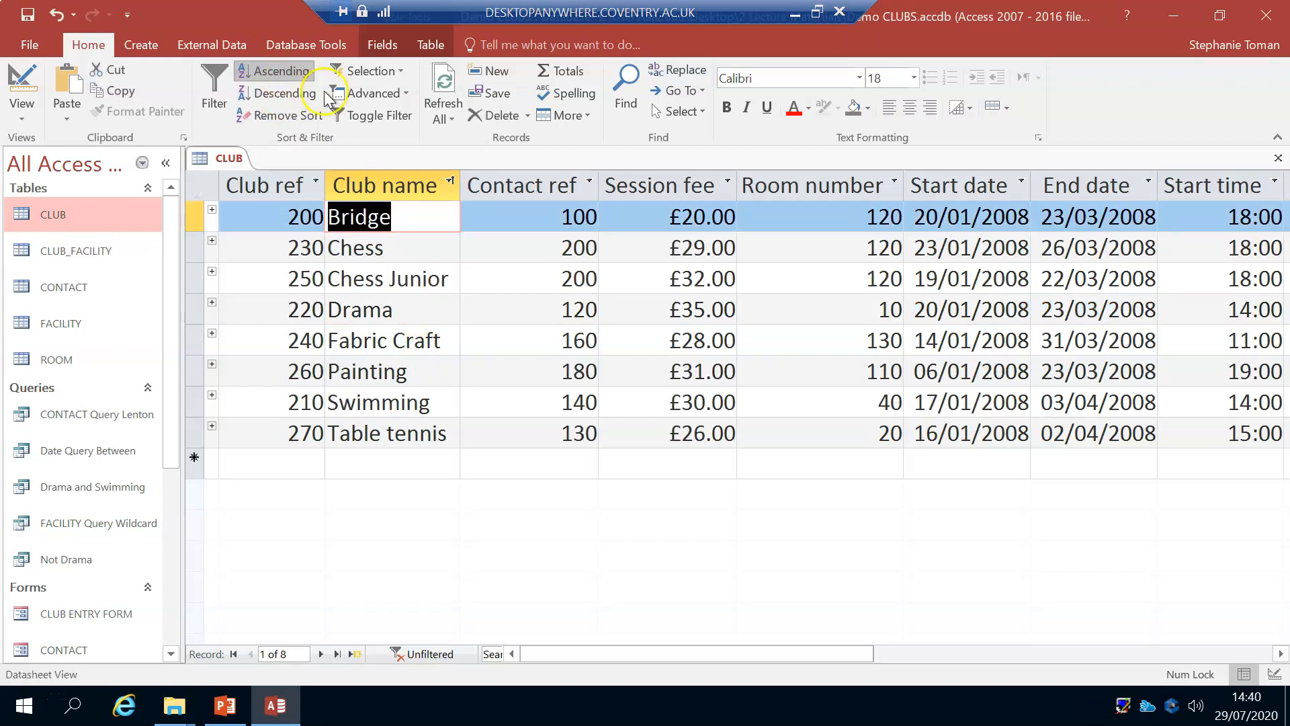
left_click(293, 115)
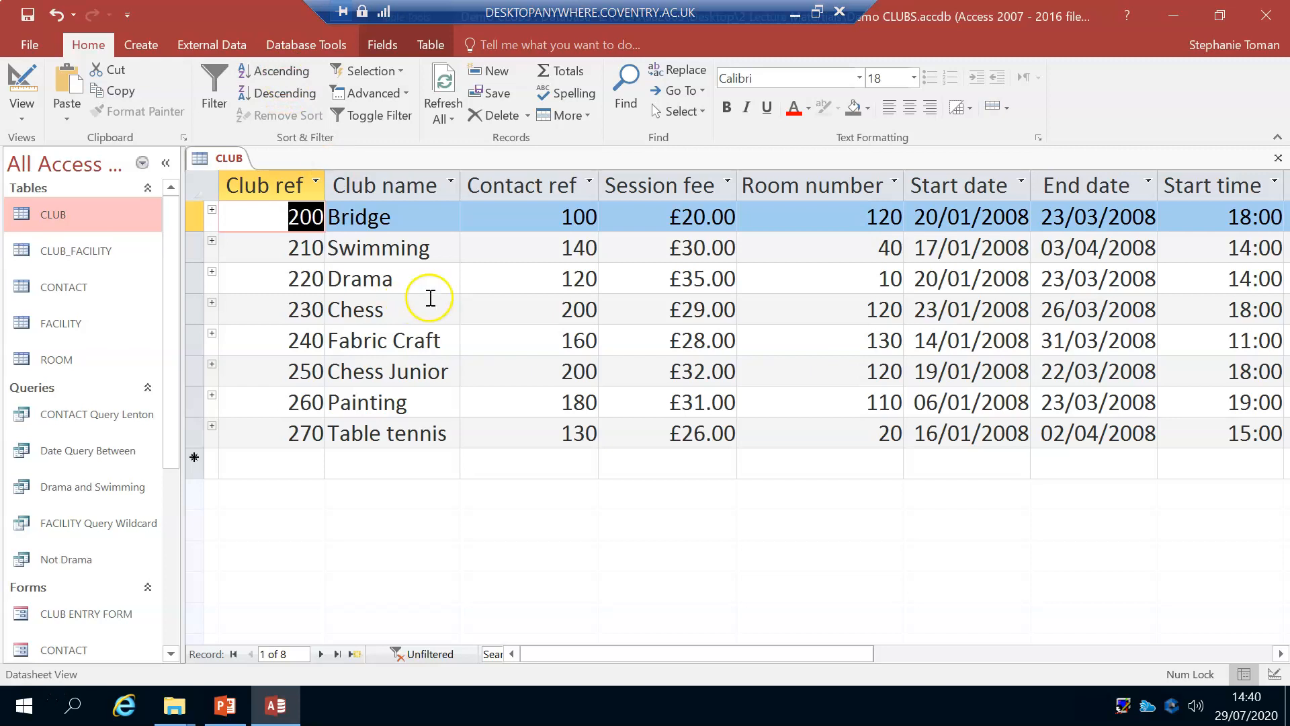
Step: Sort the CLUB records in ascending order of Club name, starting from the Bridge record
left_click(424, 222)
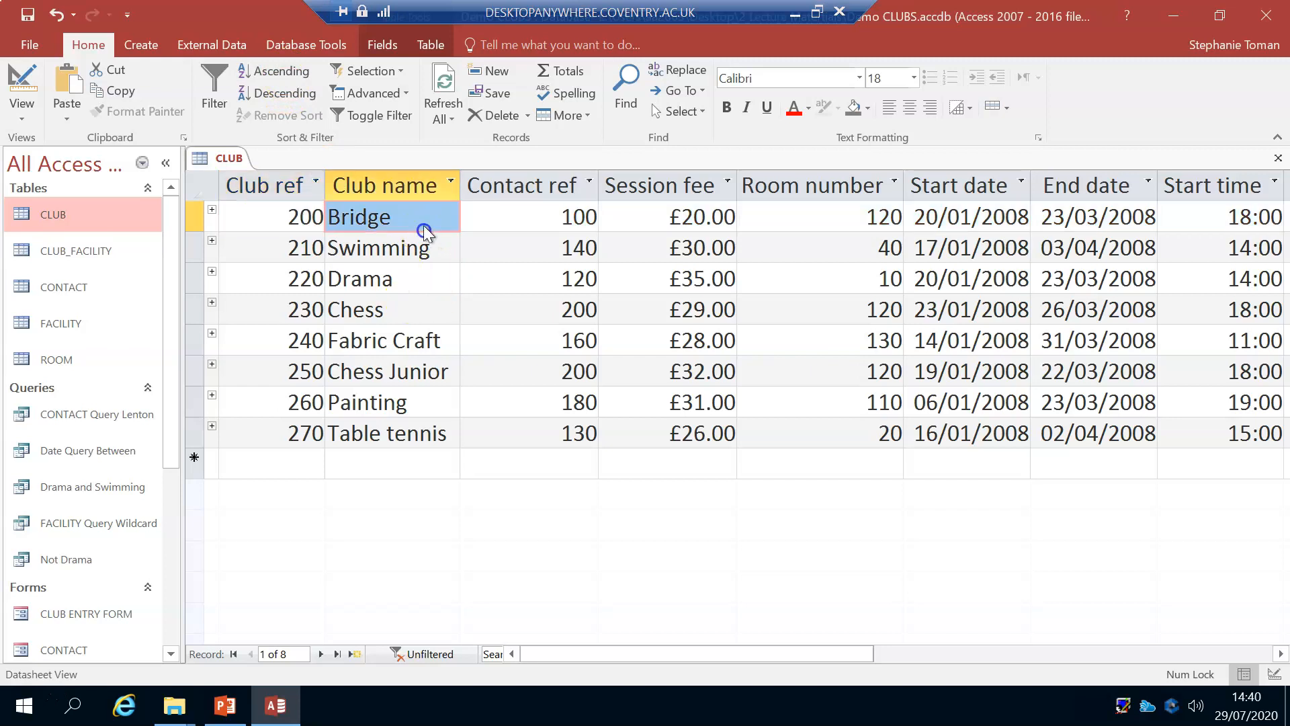
left_click(281, 70)
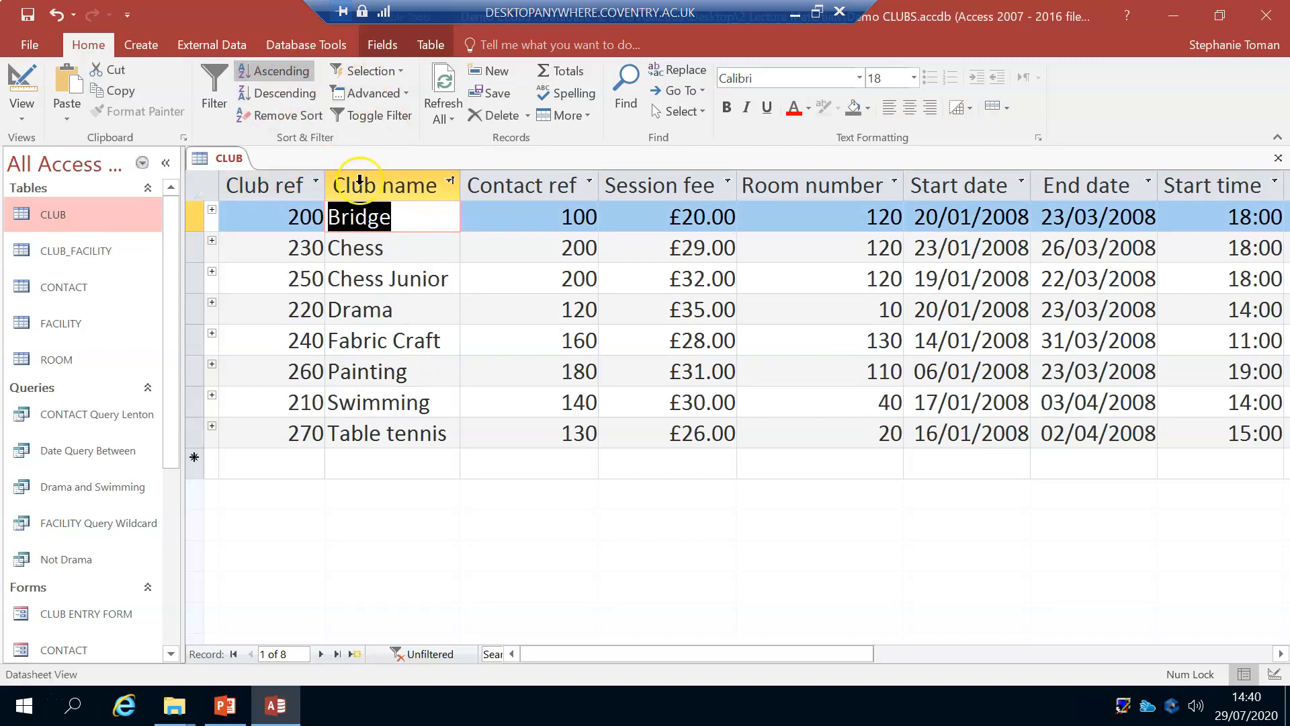
left_click(737, 530)
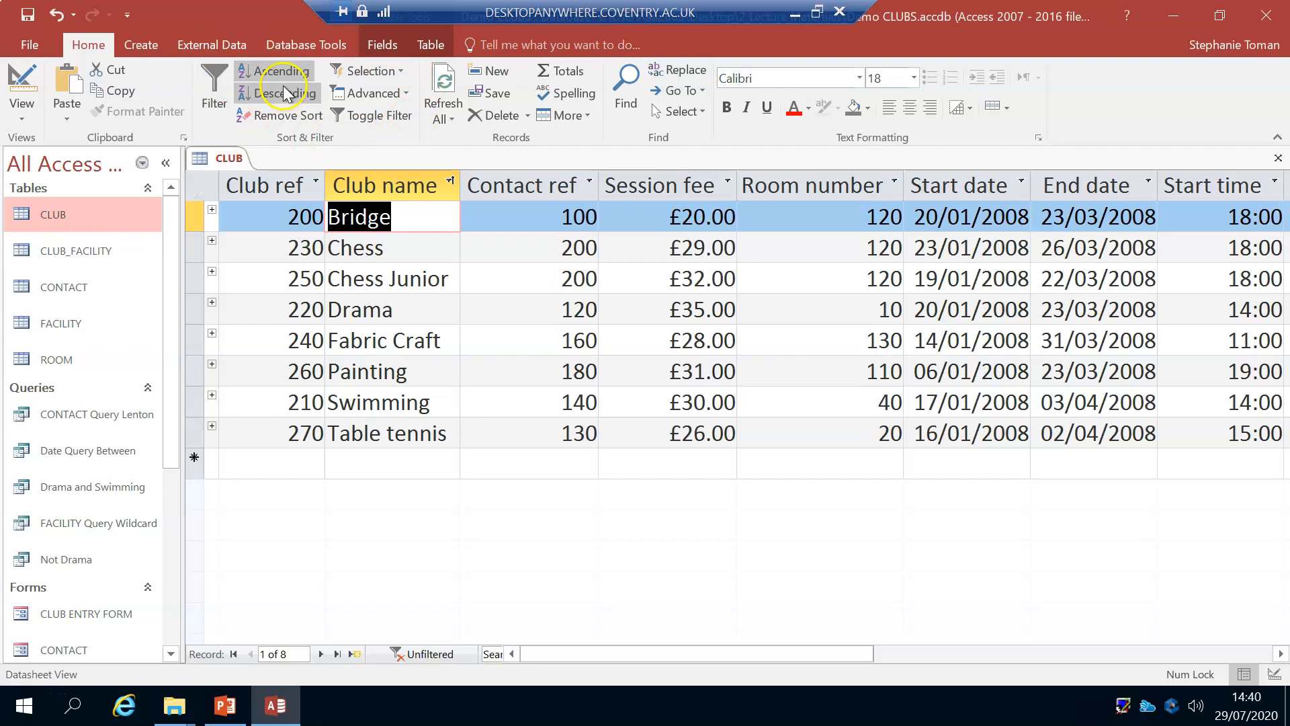
Step: Review the filter choices for the Club name field, and close them without applying a filter
left_click(411, 221)
left_click(214, 114)
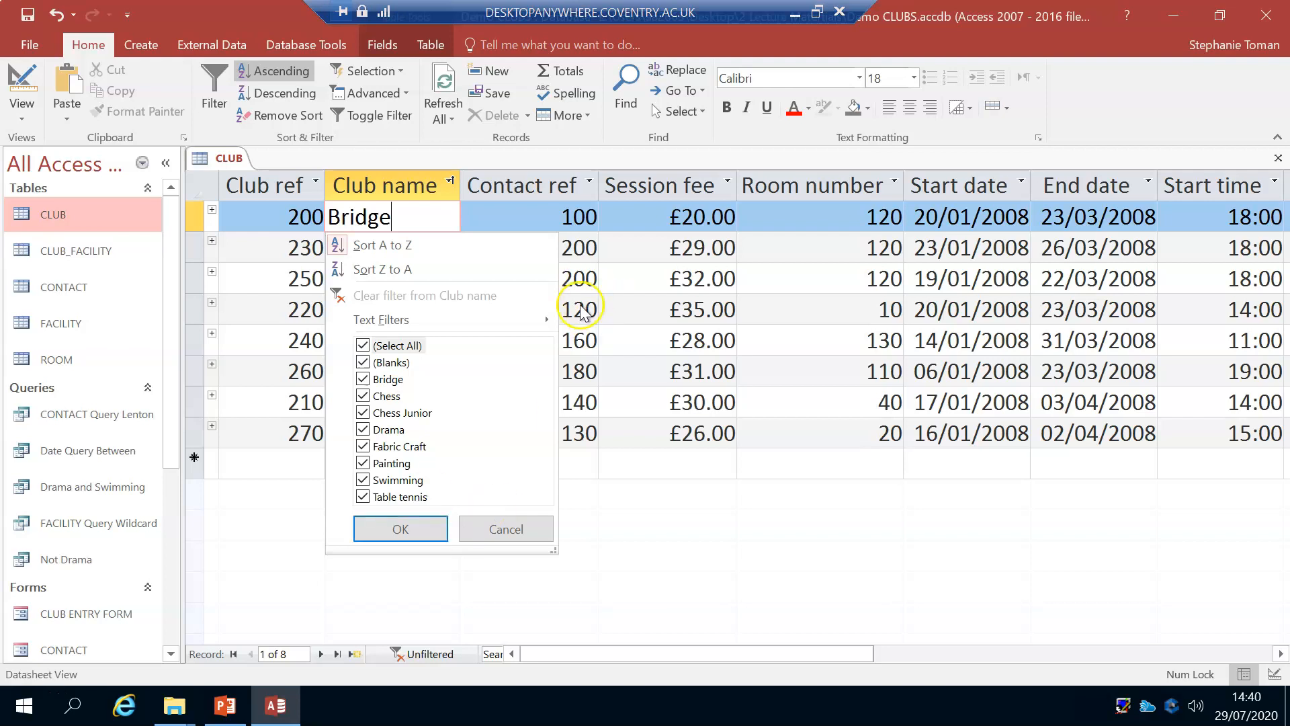
left_click(562, 229)
Step: Filter the Contact ref field to exclude the value 100, and clear the filter from that field
left_click(562, 217)
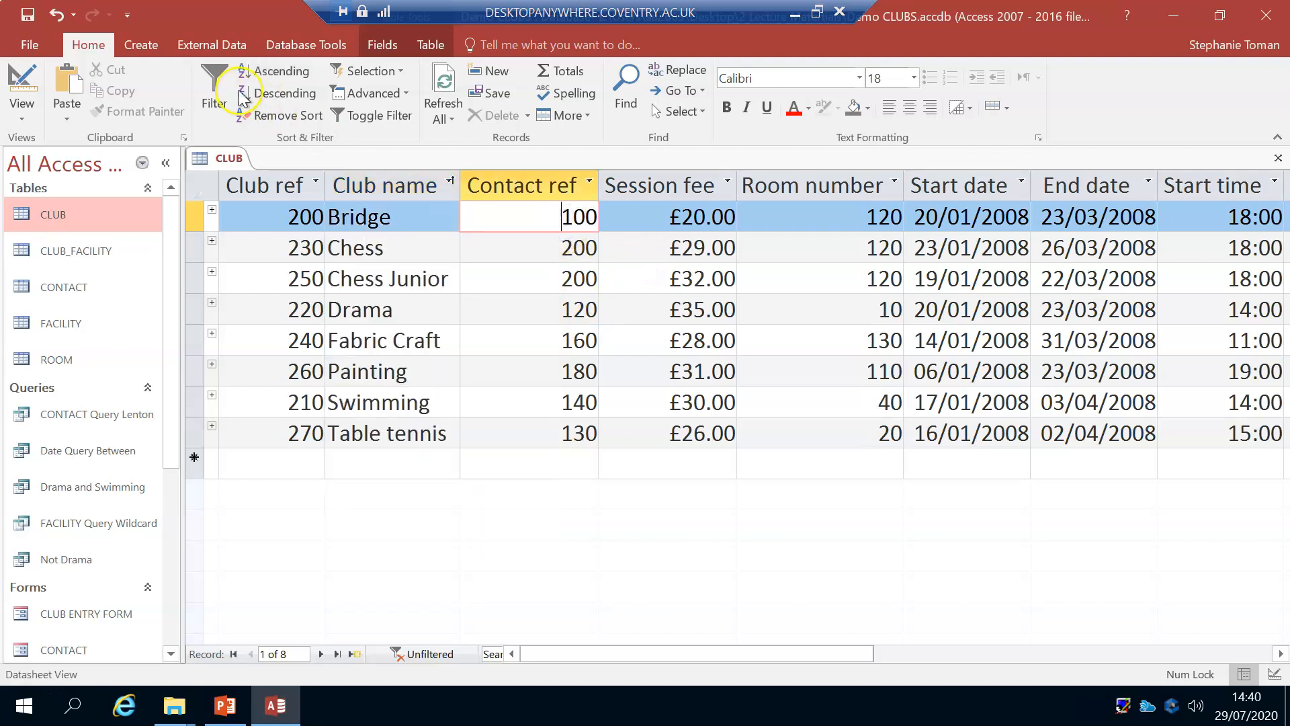
left_click(214, 90)
left_click(498, 379)
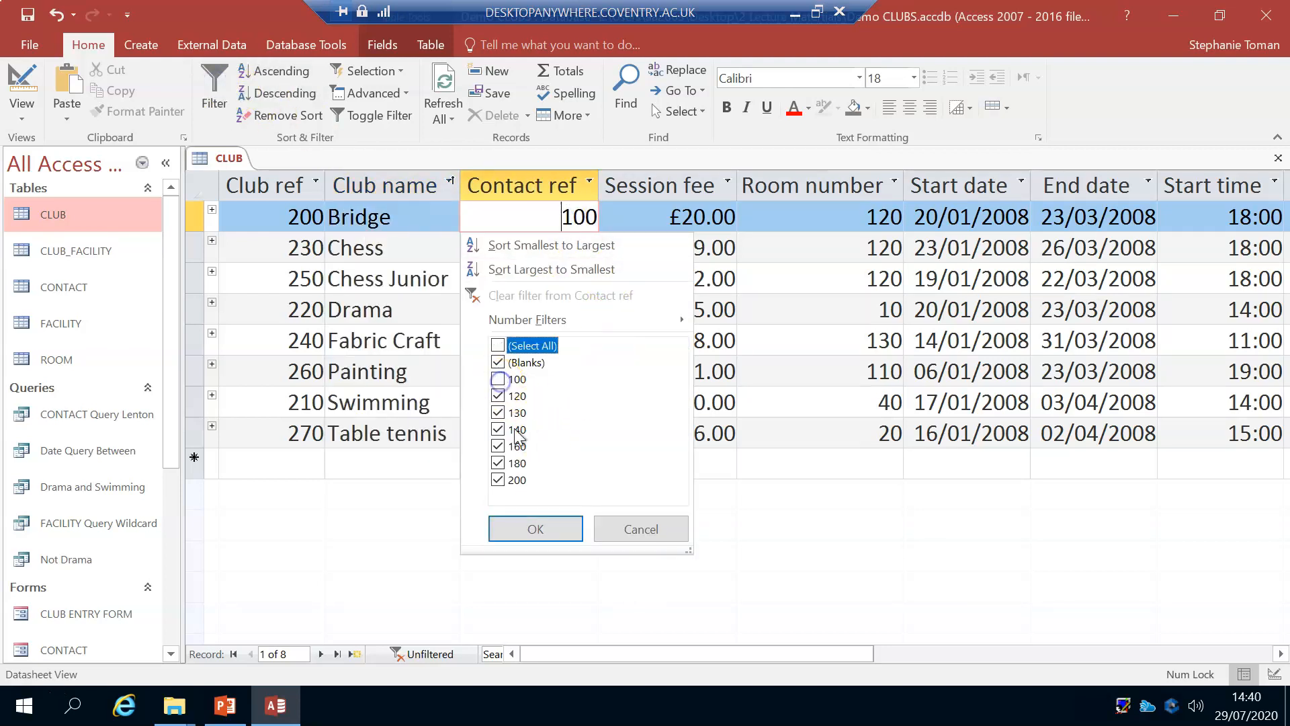
left_click(535, 529)
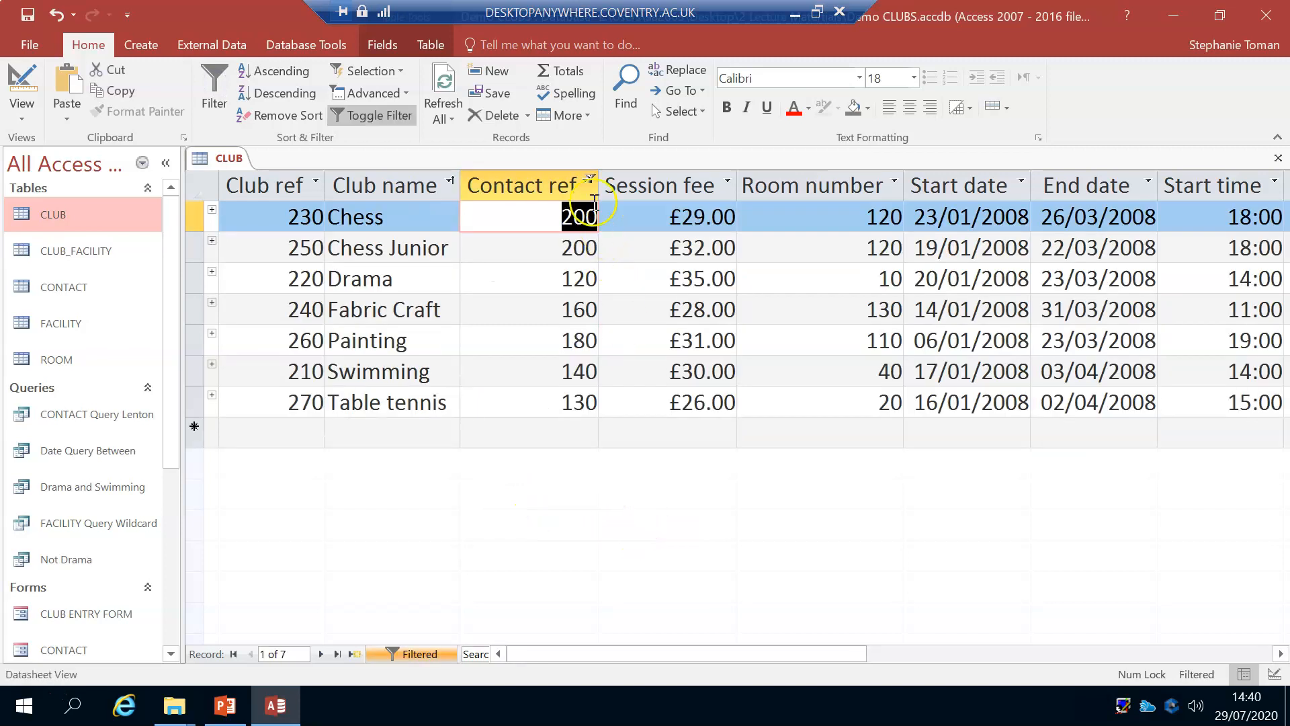
left_click(589, 180)
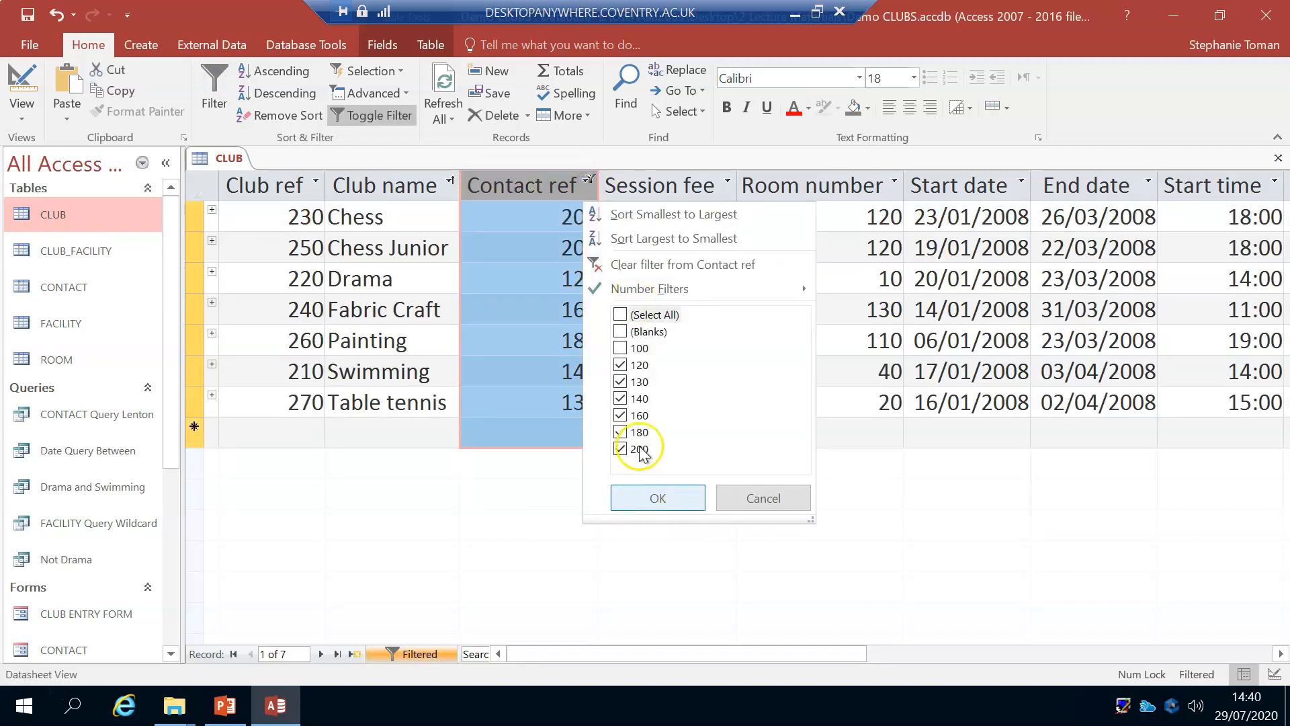
left_click(619, 263)
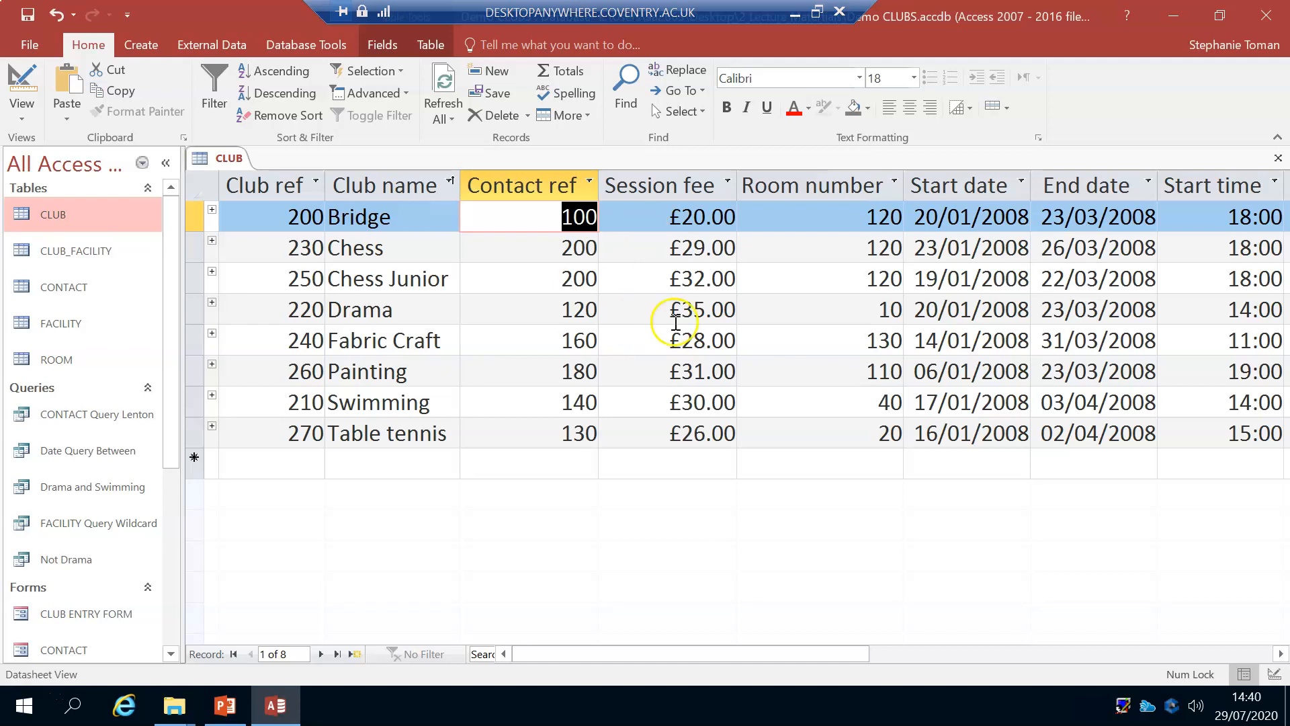
Step: Filter the Session fee field to records equal to £29.00, and clear the filter from that field
right_click(668, 247)
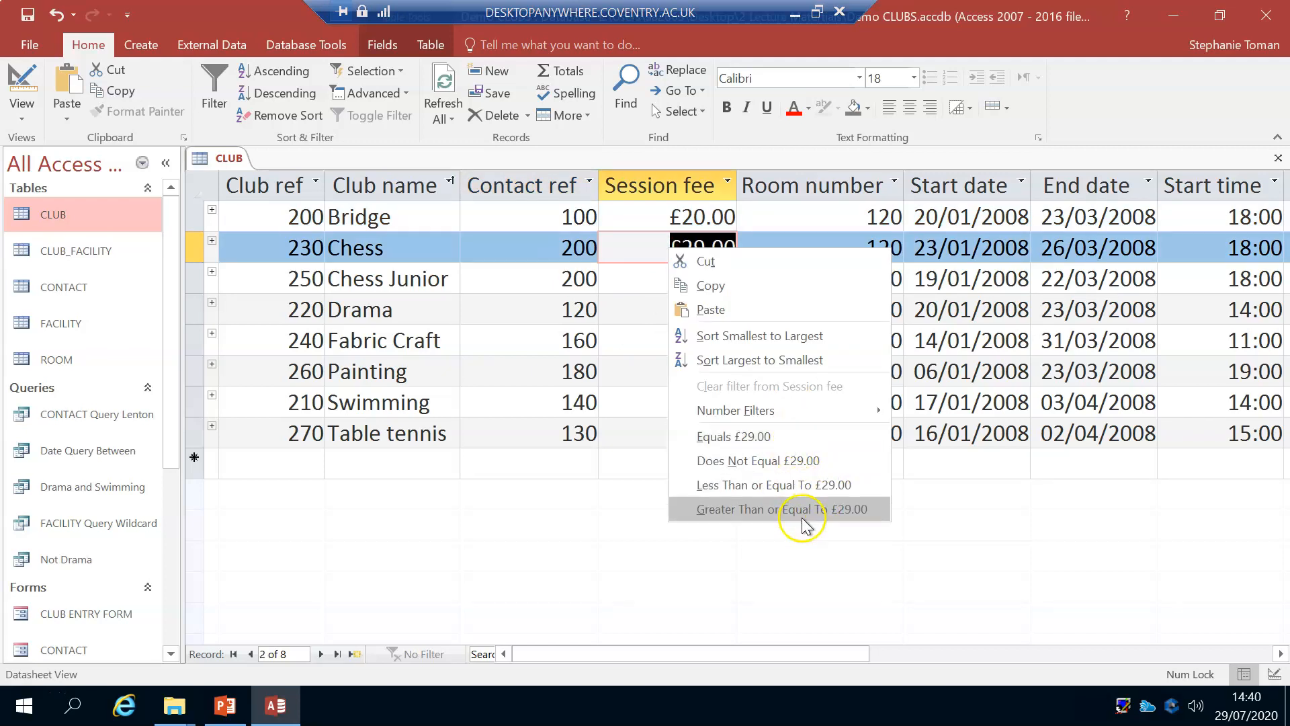
left_click(777, 440)
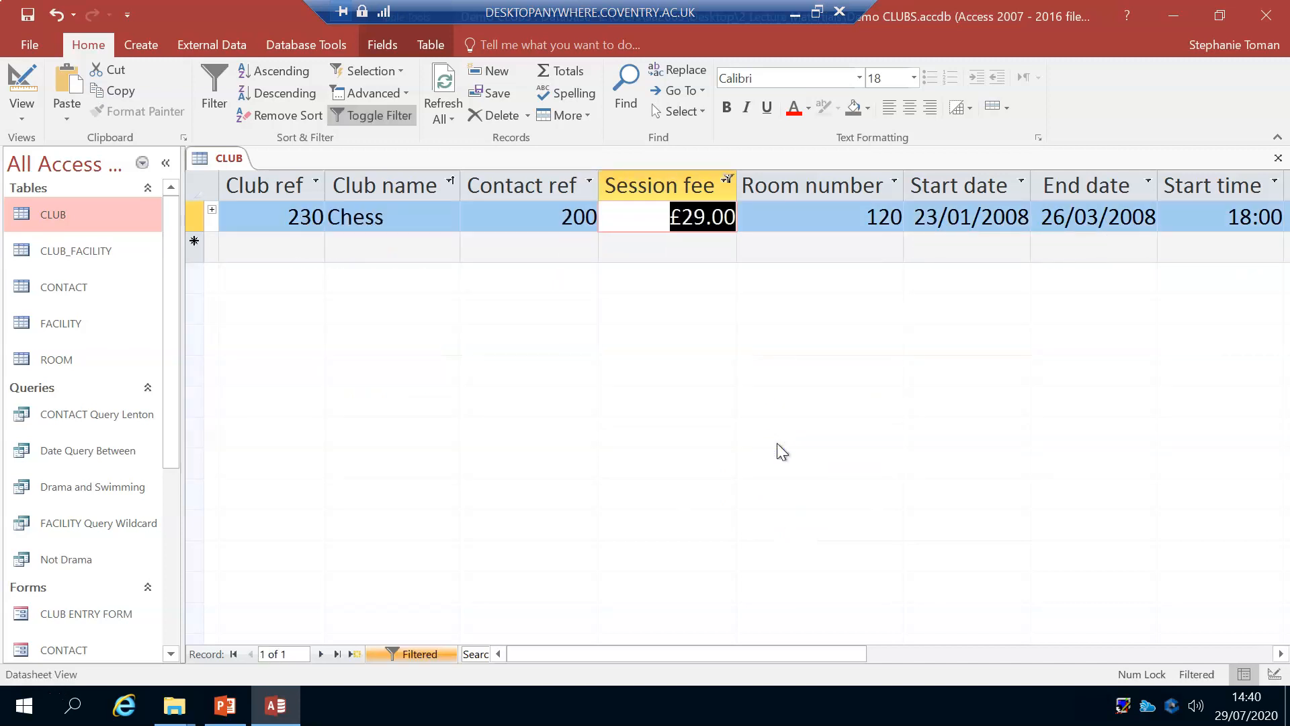
right_click(659, 217)
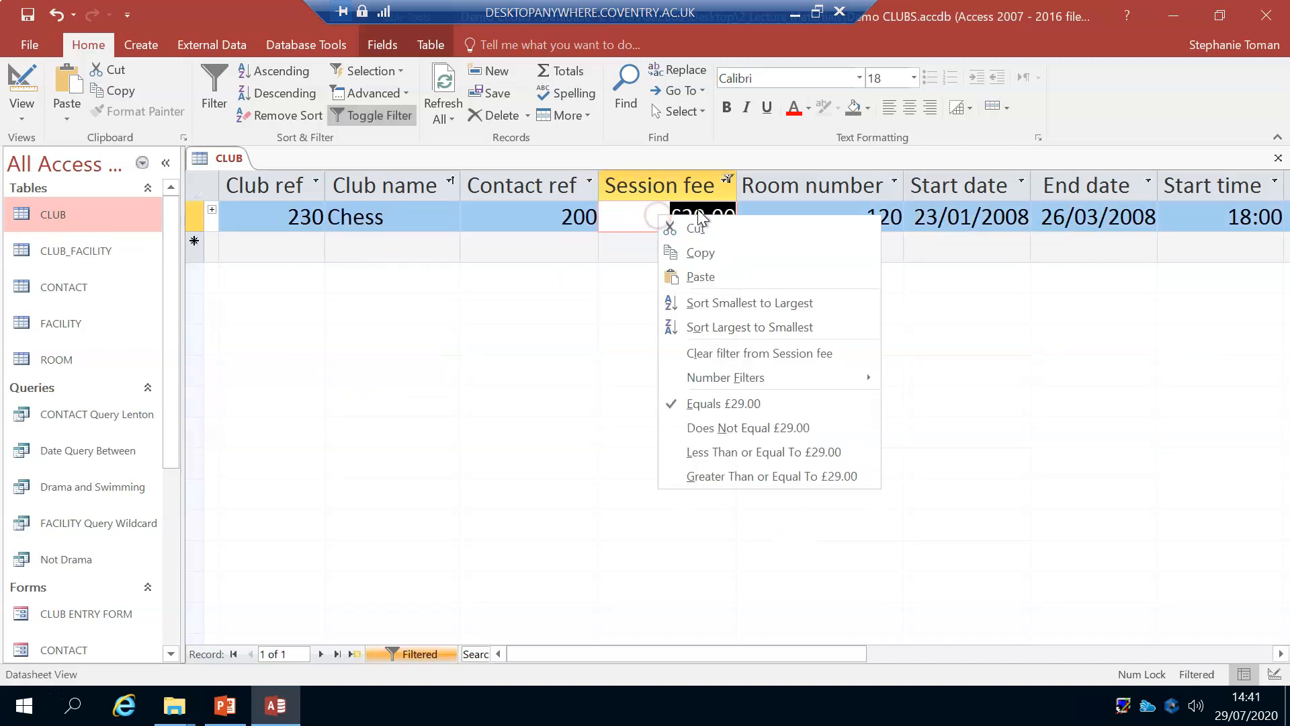
left_click(732, 356)
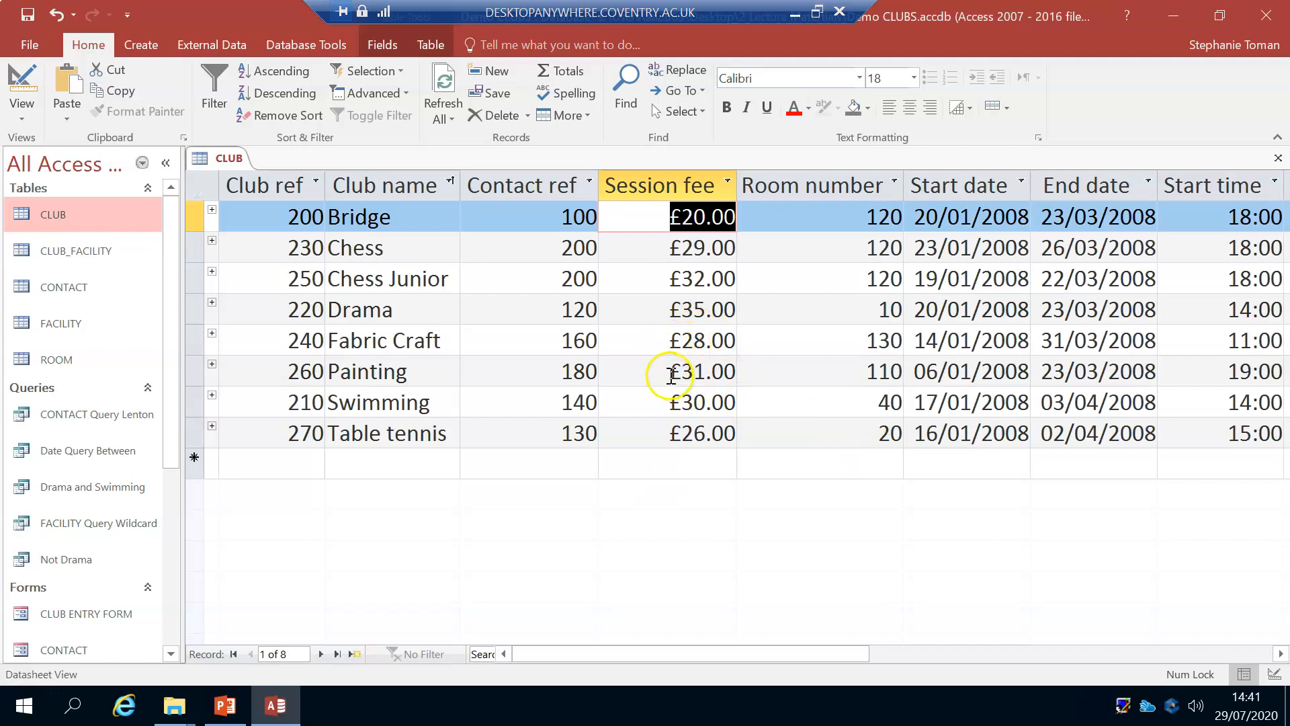
Step: Filter the Session fee field to exclude £30.00, starting from the Swimming record, and clear the filter from that field
right_click(669, 403)
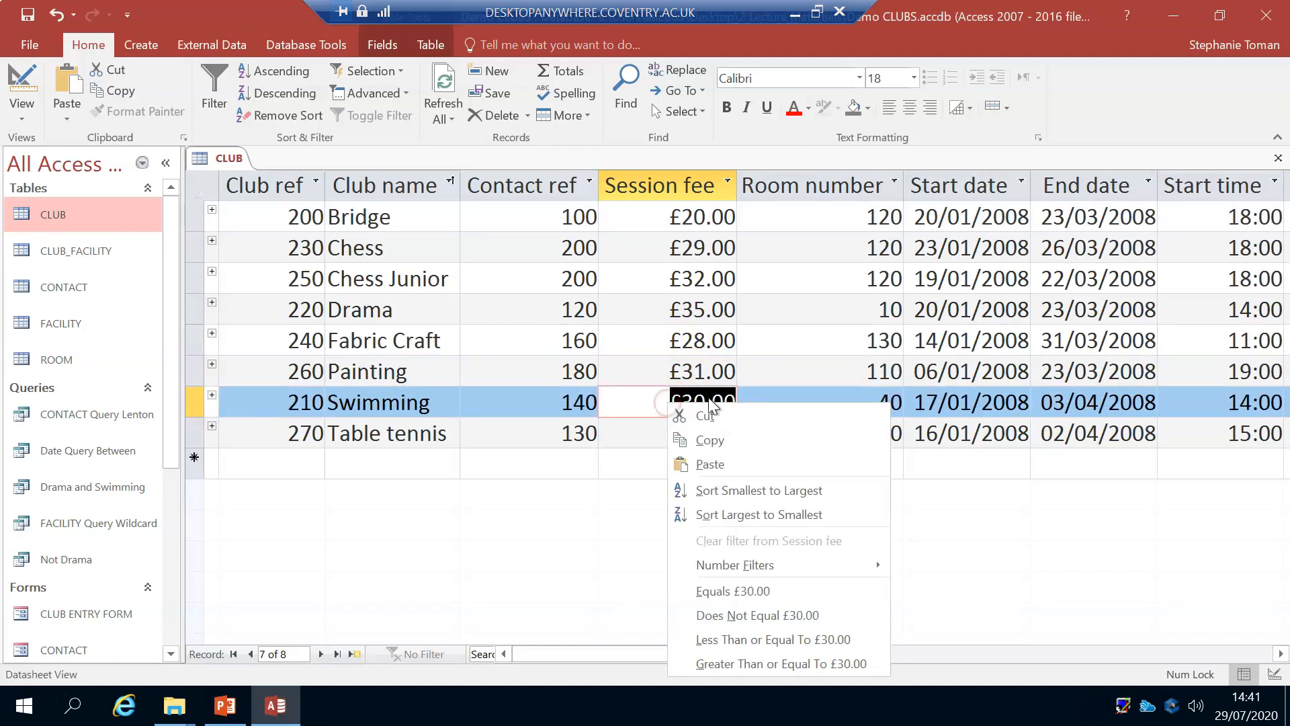
left_click(773, 616)
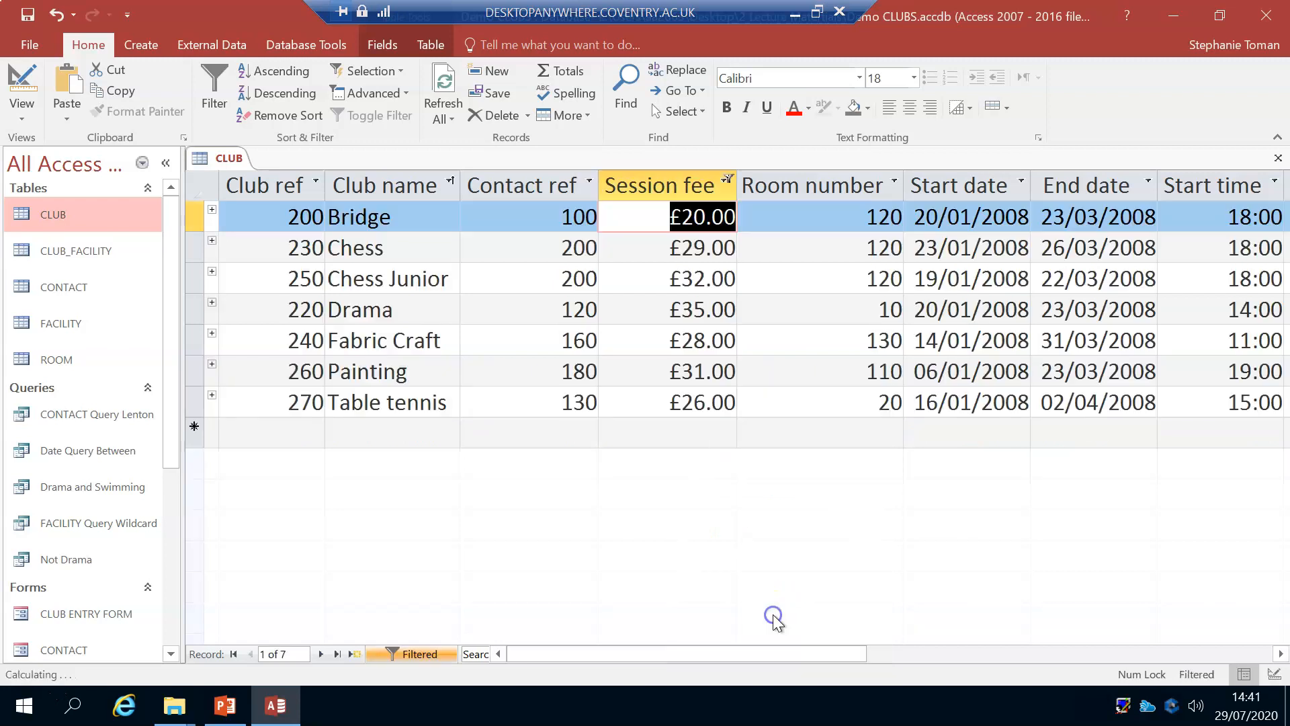
left_click(727, 179)
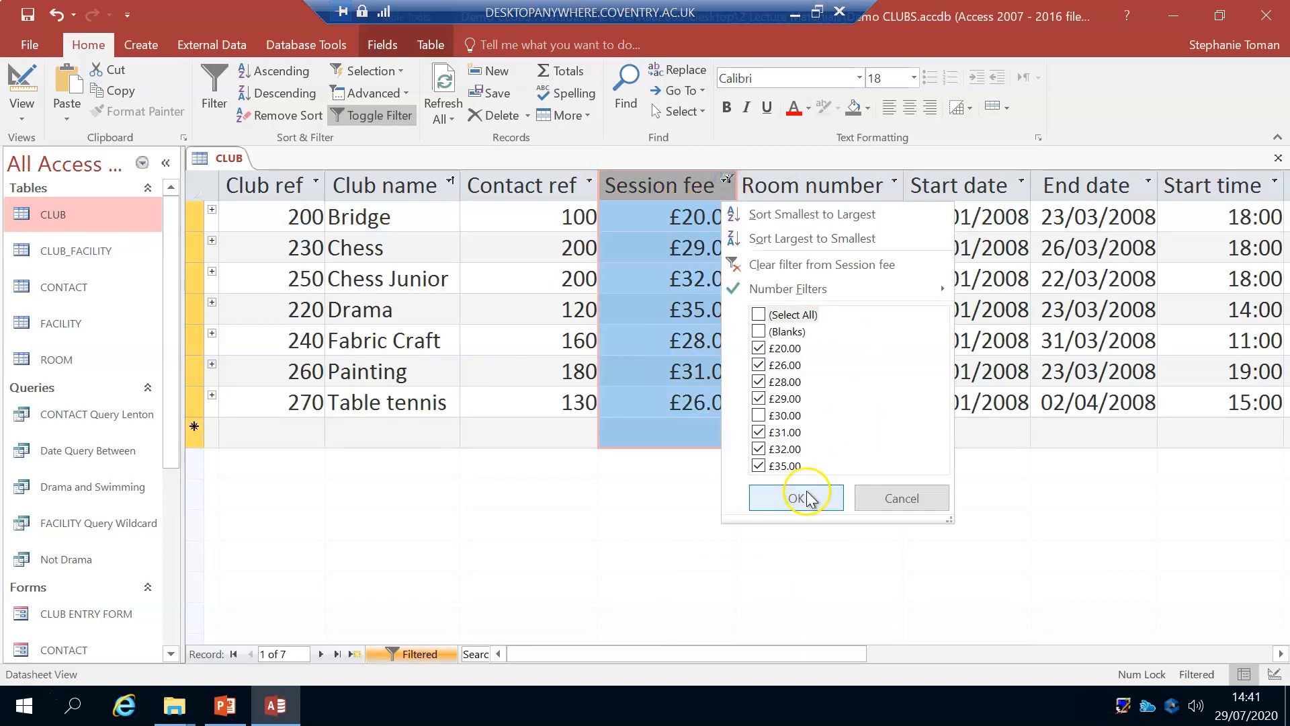
left_click(800, 264)
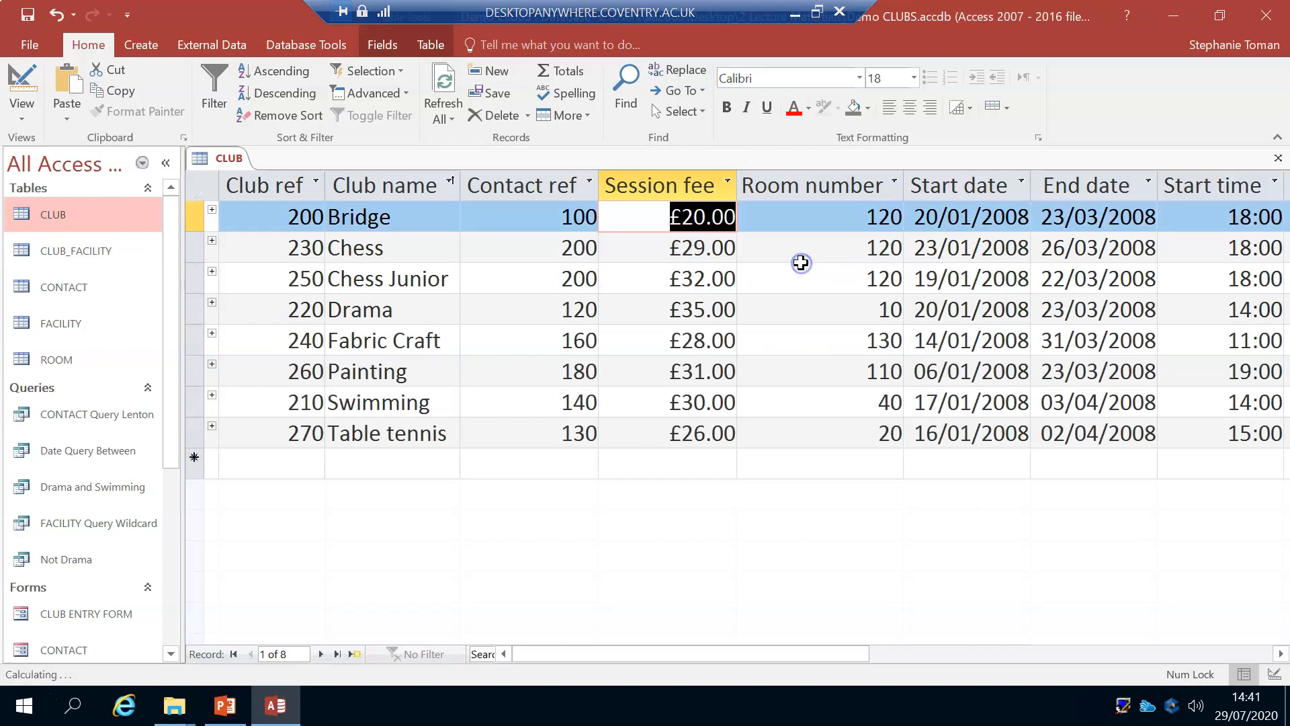
Step: Filter the Session fee field to records equal to £20.00 from the Bridge record's value, and clear the filter from that field
right_click(667, 222)
left_click(743, 406)
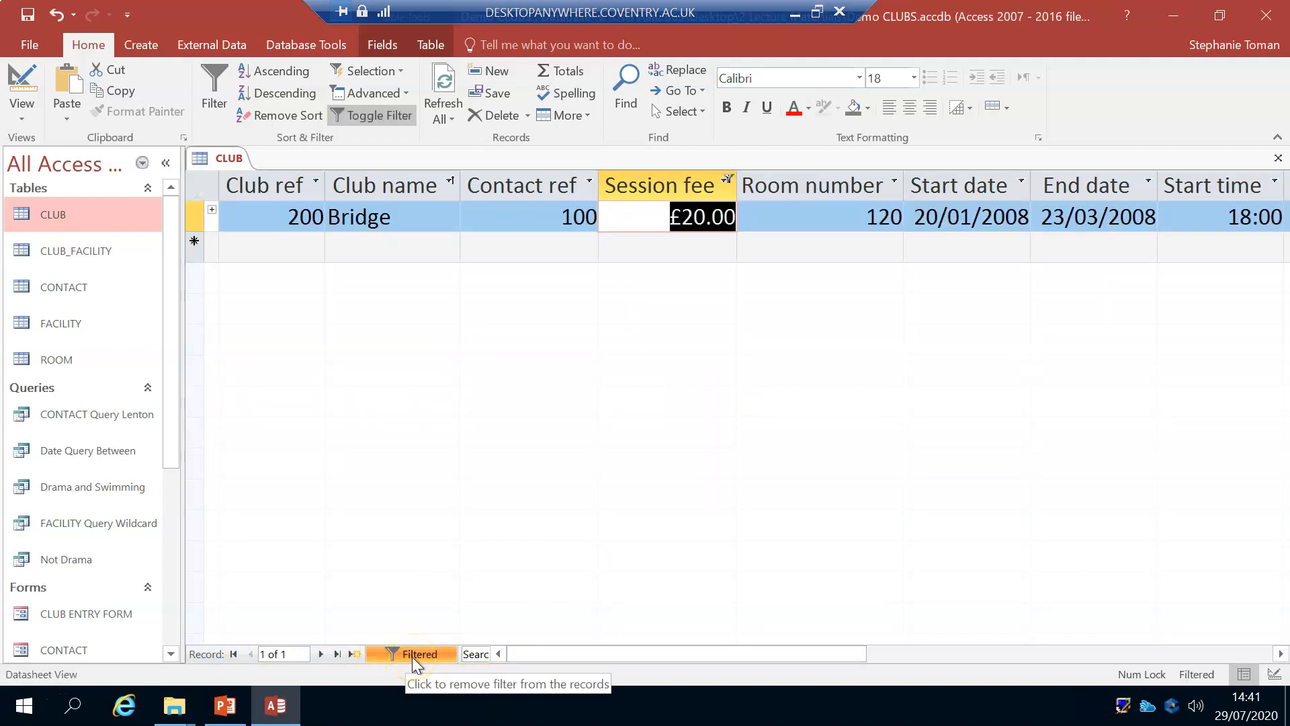
right_click(663, 217)
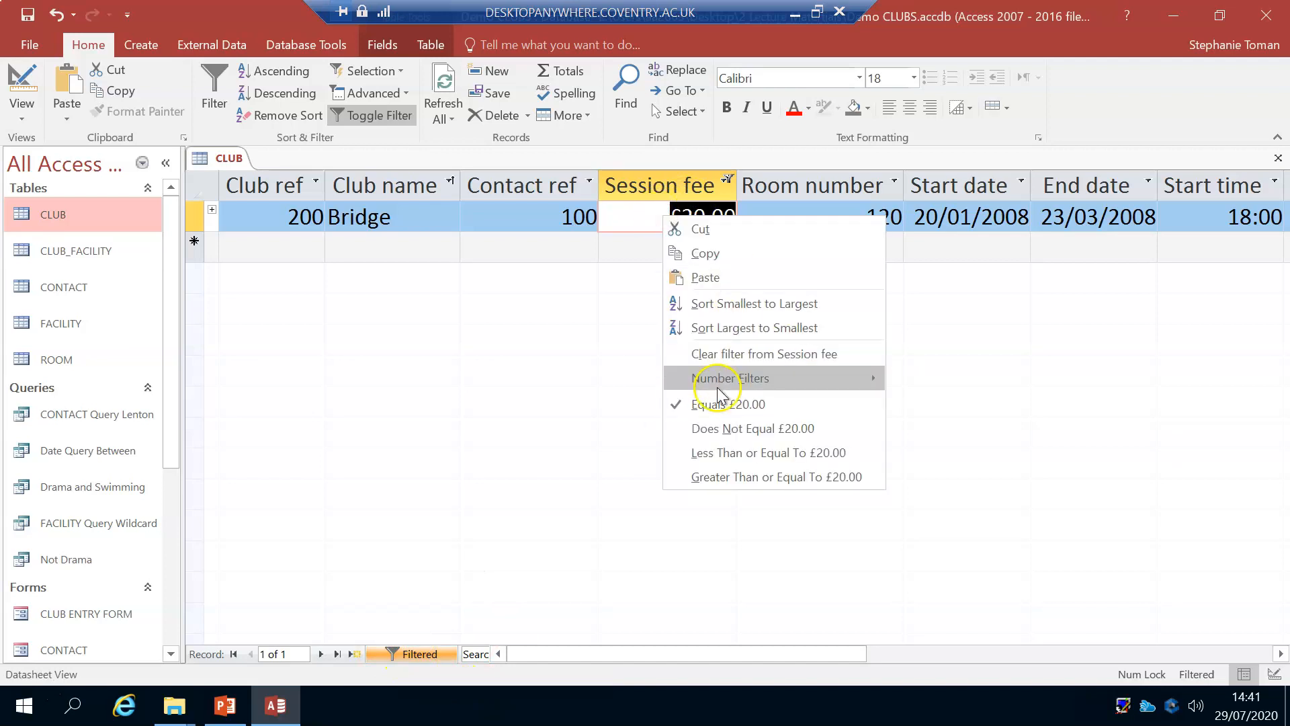
left_click(716, 354)
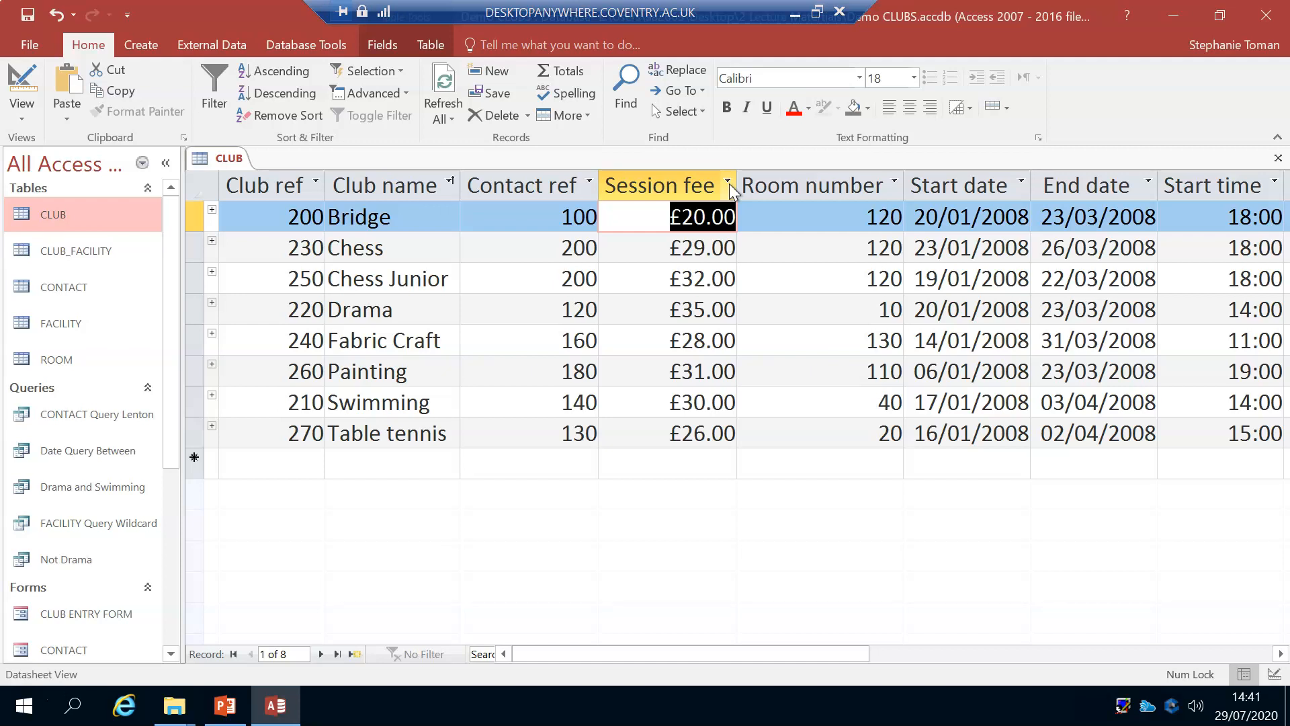
Step: Apply a filter by selection on the Bridge record's Session fee so only records equal to £20.00 are listed
left_click(216, 107)
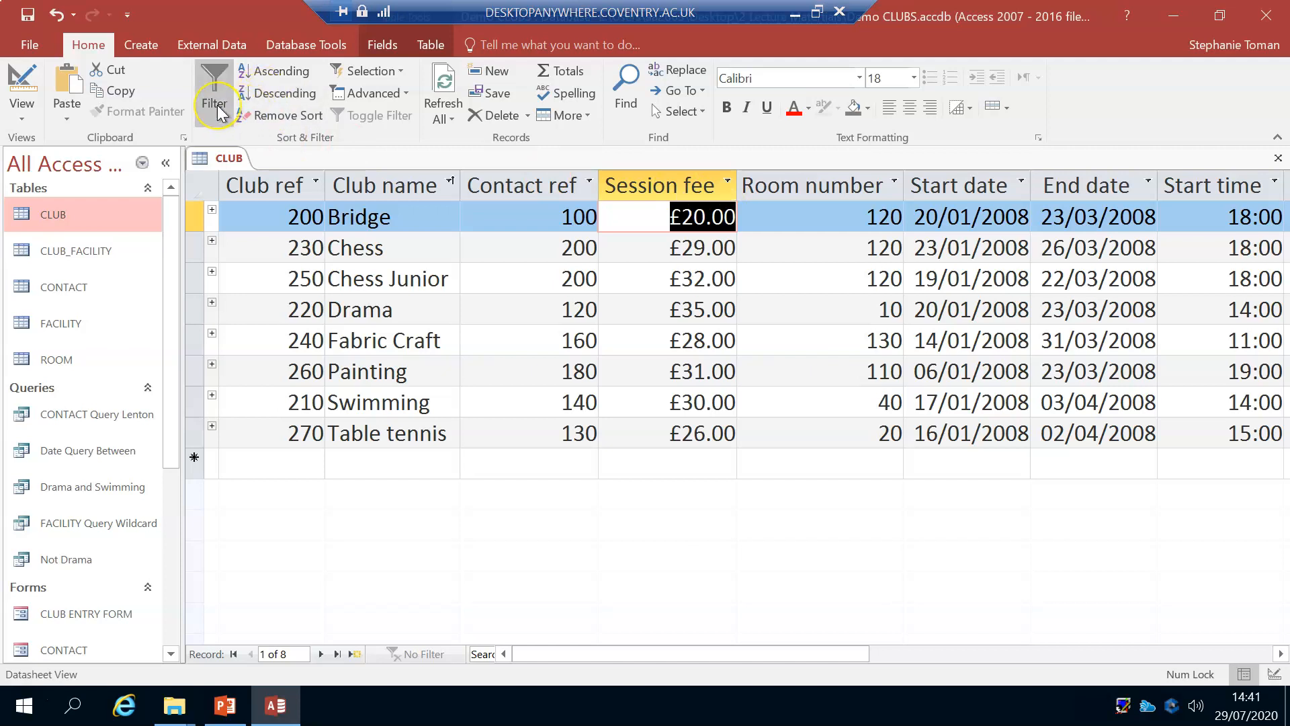
left_click(400, 70)
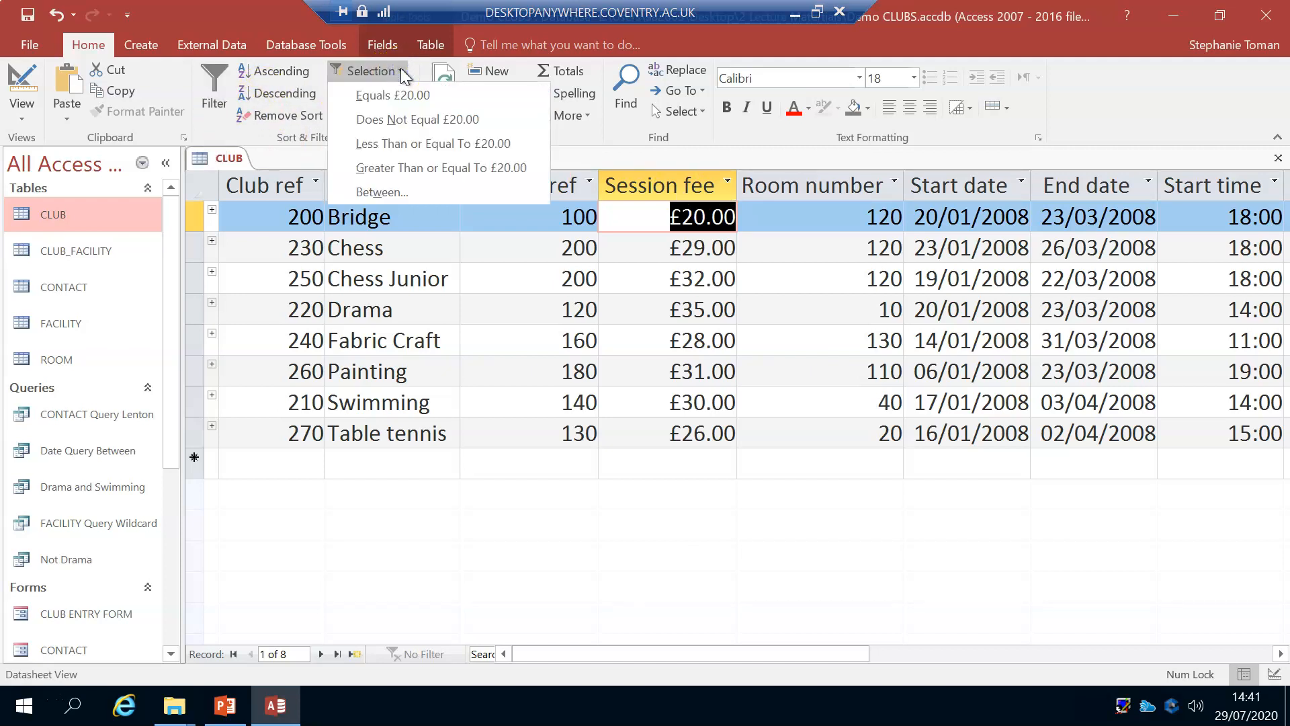
left_click(399, 94)
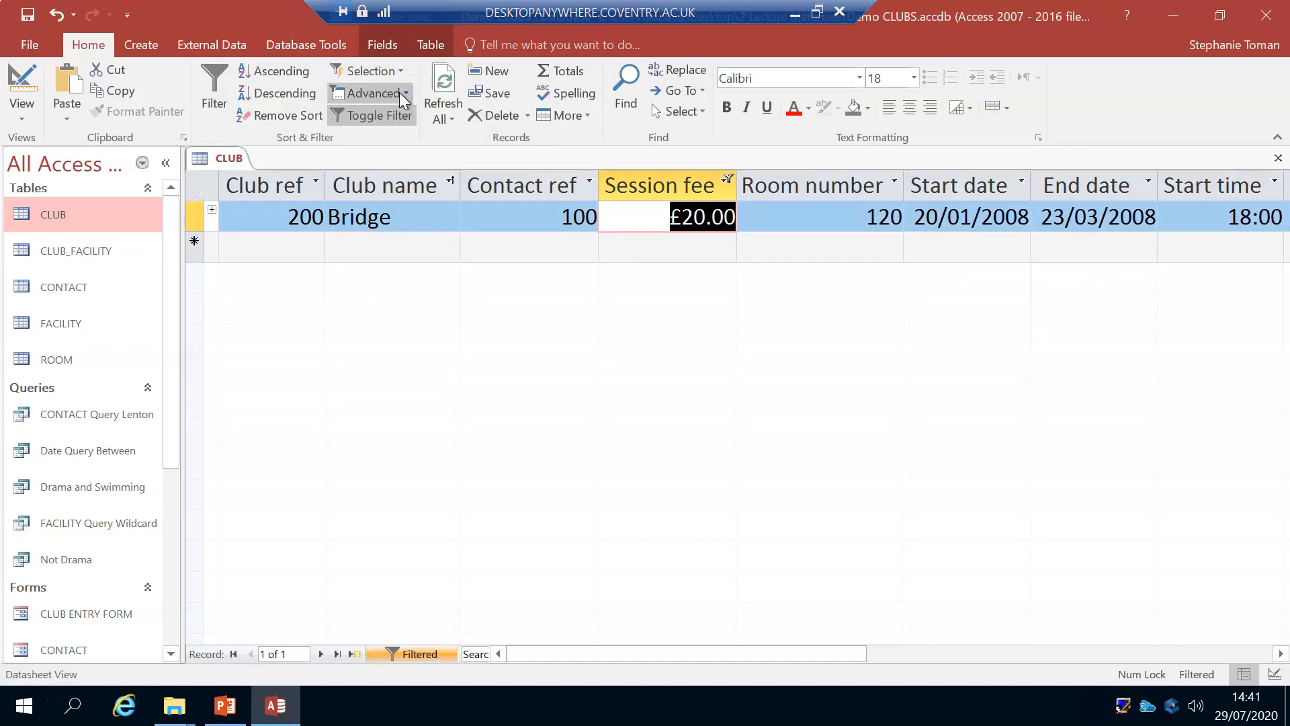
Step: Toggle the Session fee filter off and on repeatedly, and leave the CLUB table unfiltered
left_click(387, 124)
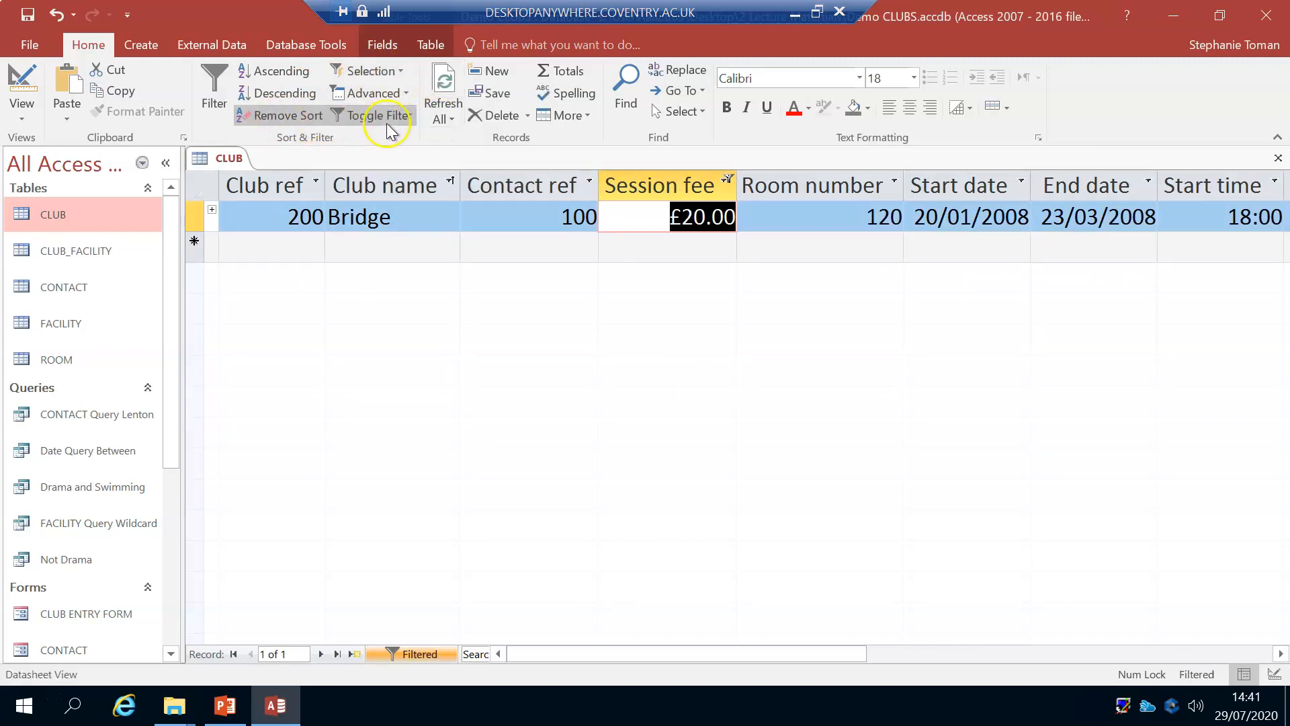
left_click(388, 115)
left_click(388, 116)
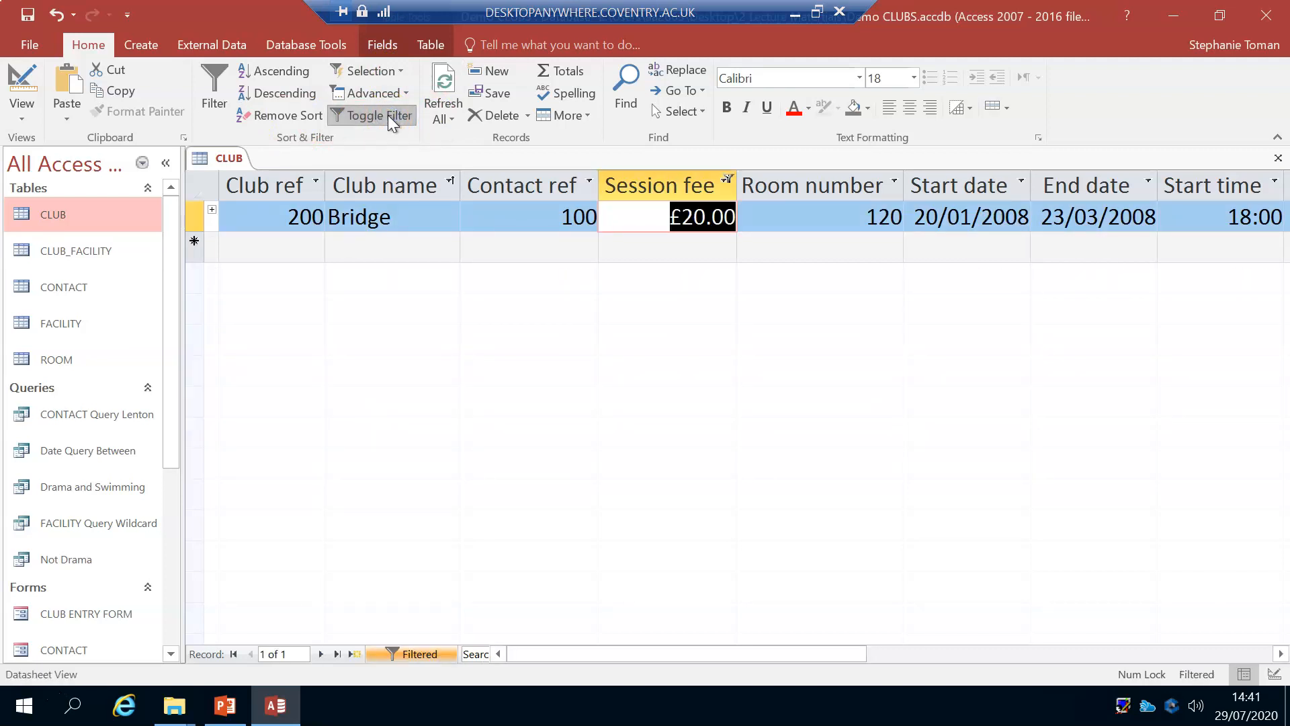
left_click(388, 114)
left_click(389, 115)
left_click(389, 115)
left_click(380, 115)
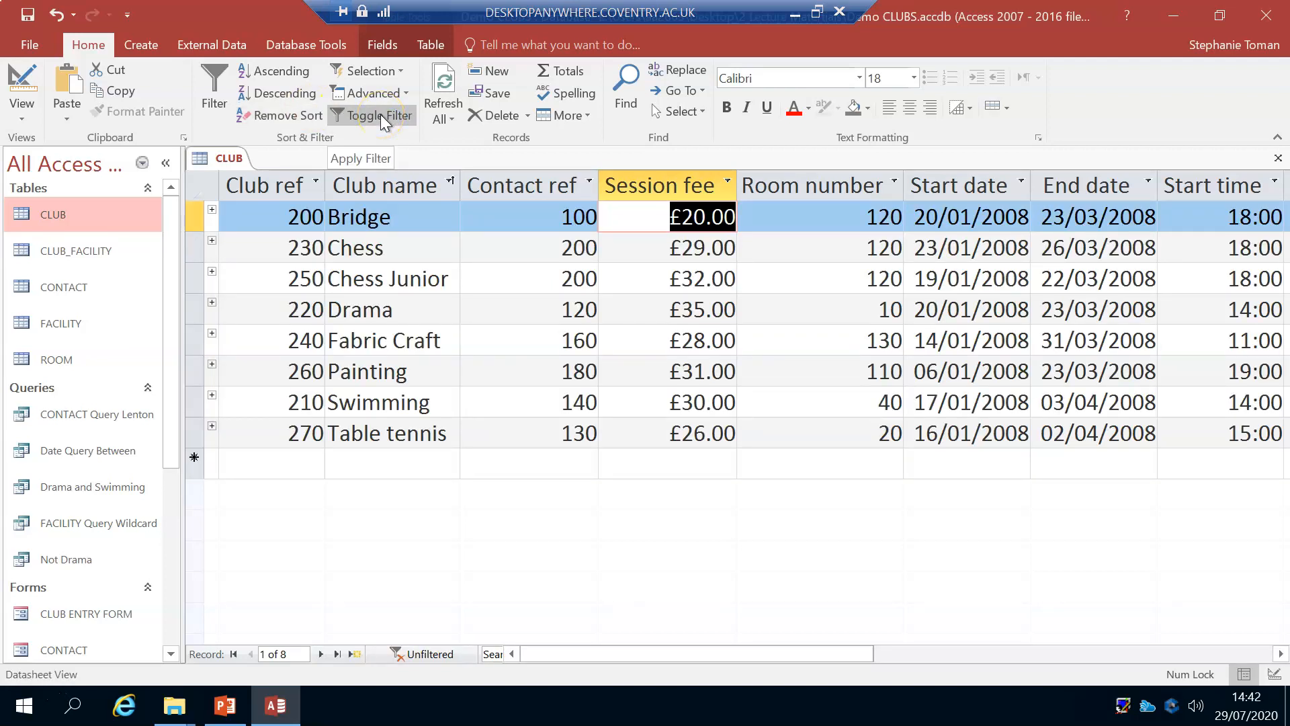
Step: Review the advanced filtering options without applying one, and examine the Room number and Contact ref values of the first records
left_click(403, 94)
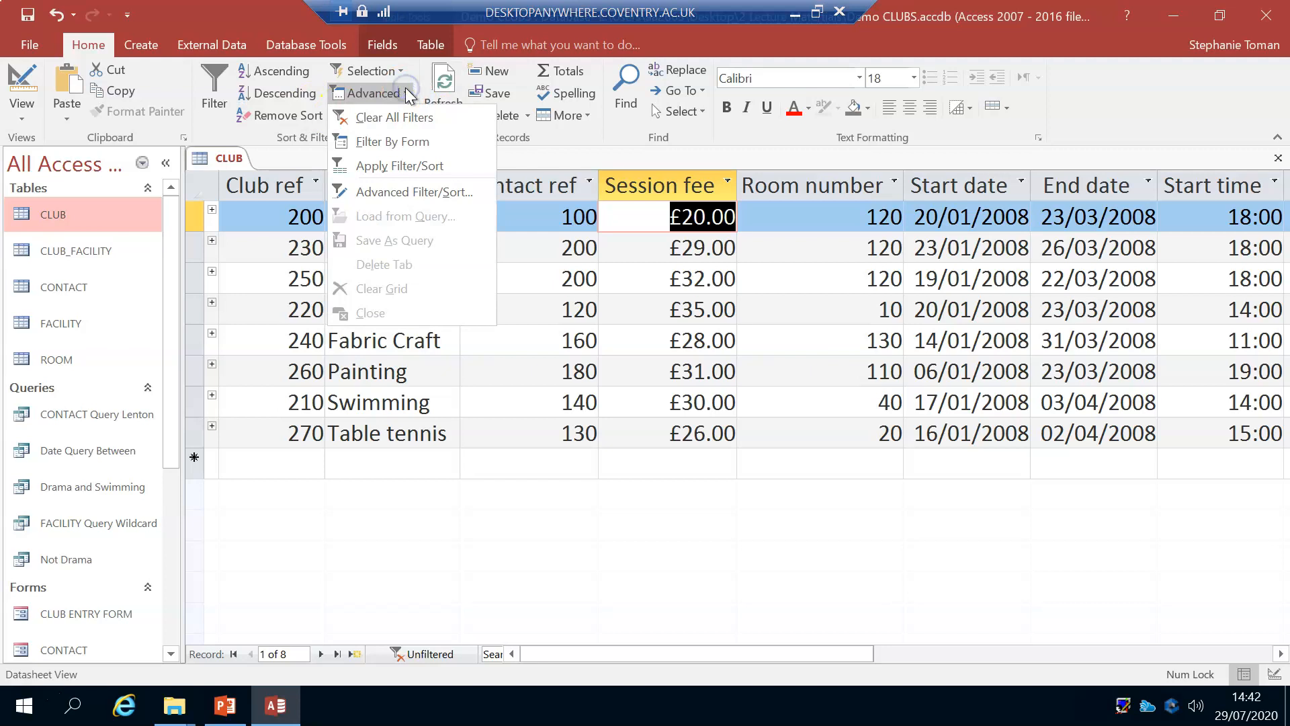
left_click(412, 145)
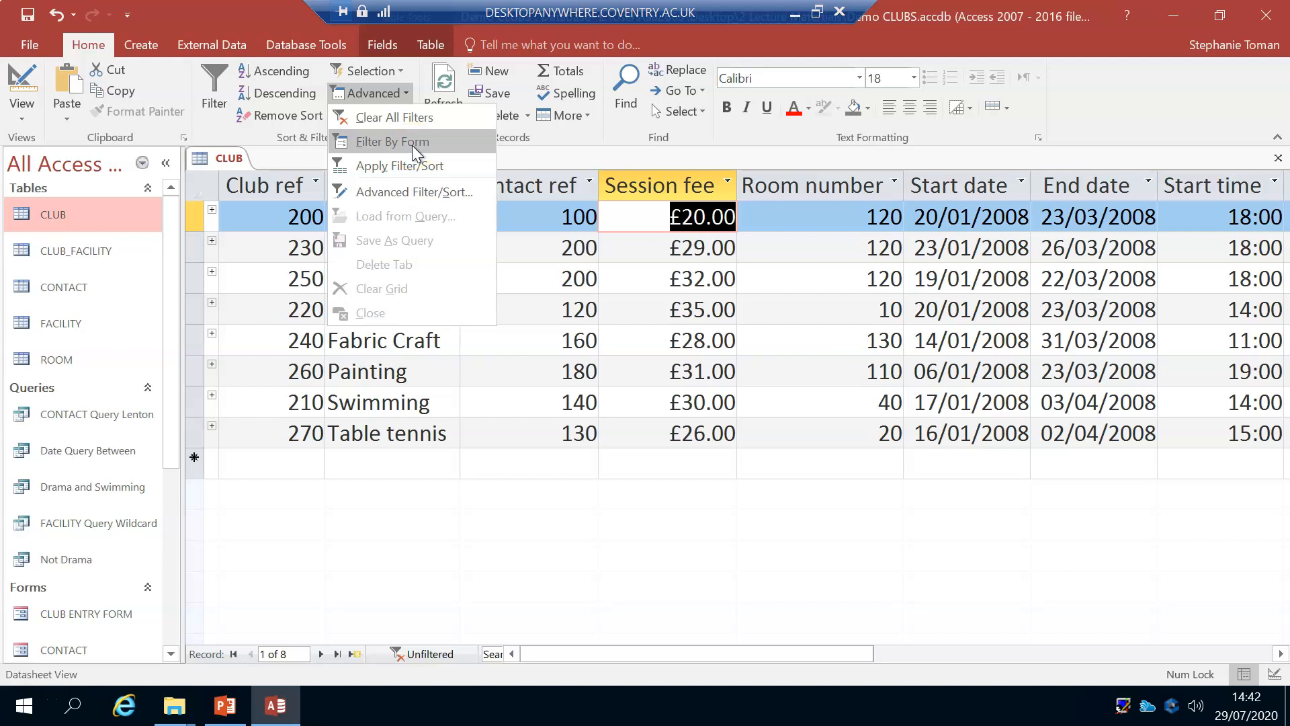
left_click(608, 354)
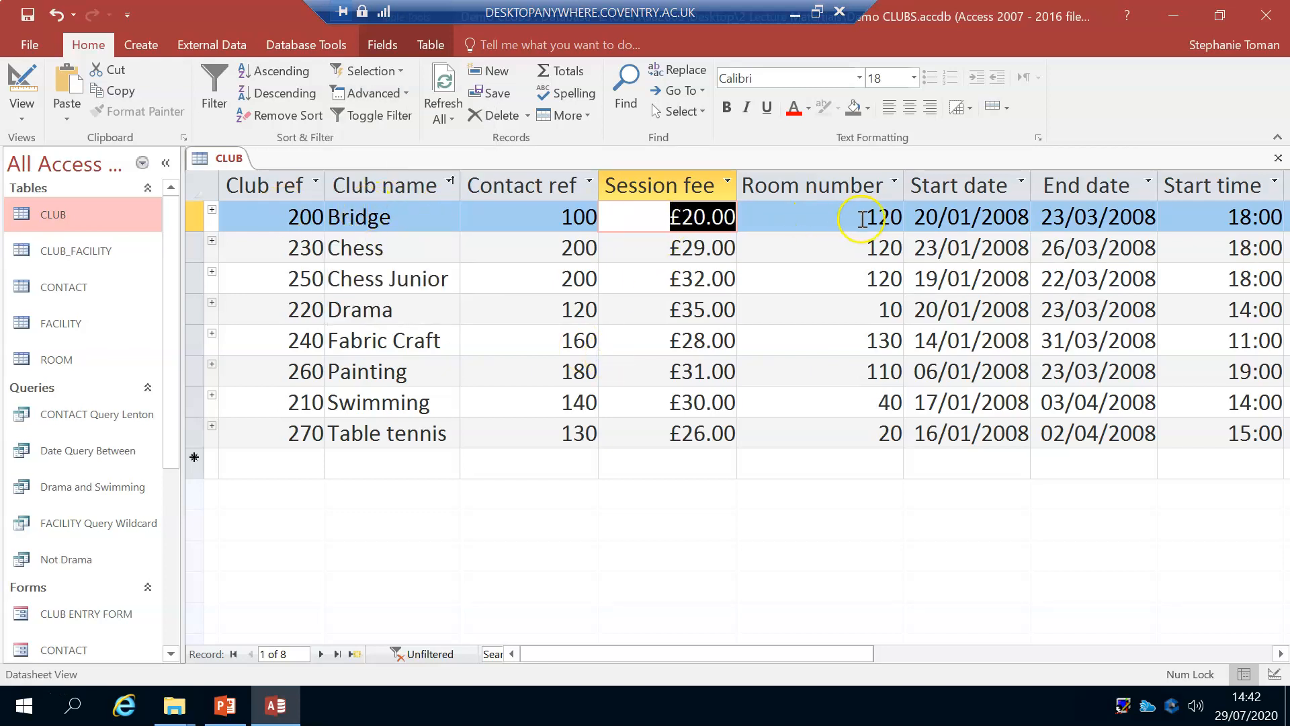
left_click(814, 208)
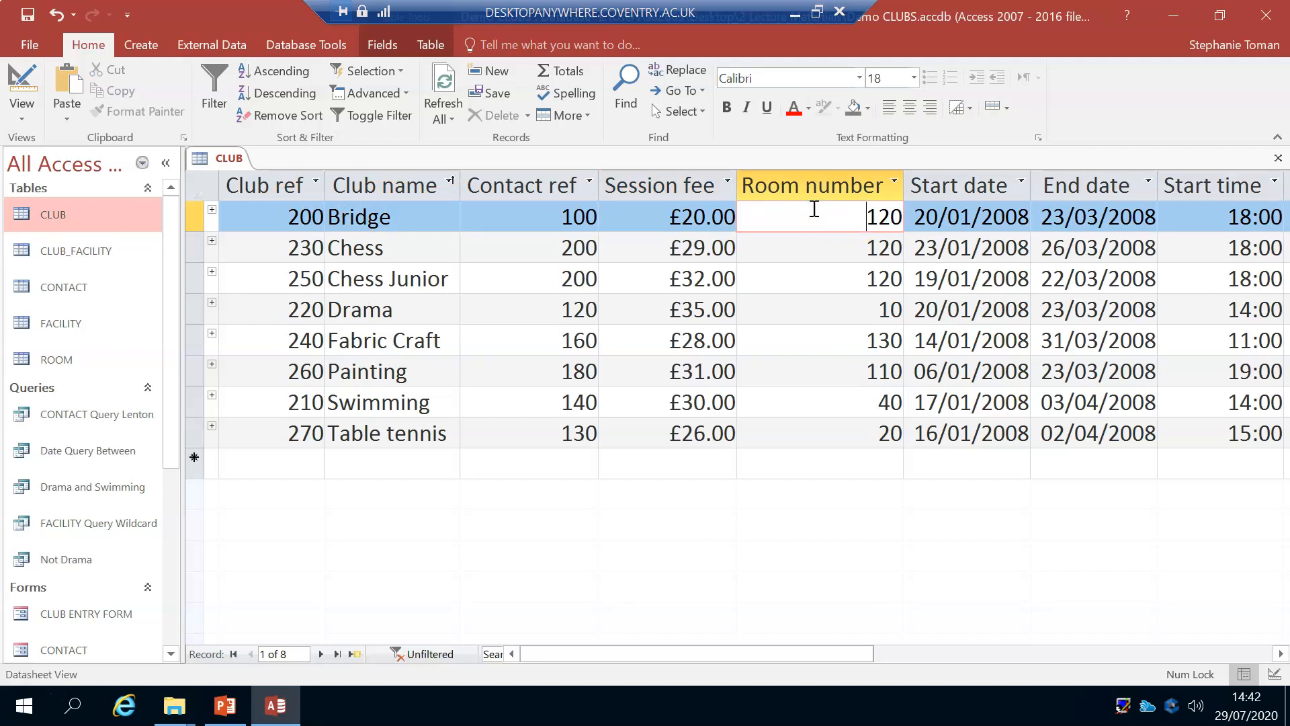
left_click(561, 248)
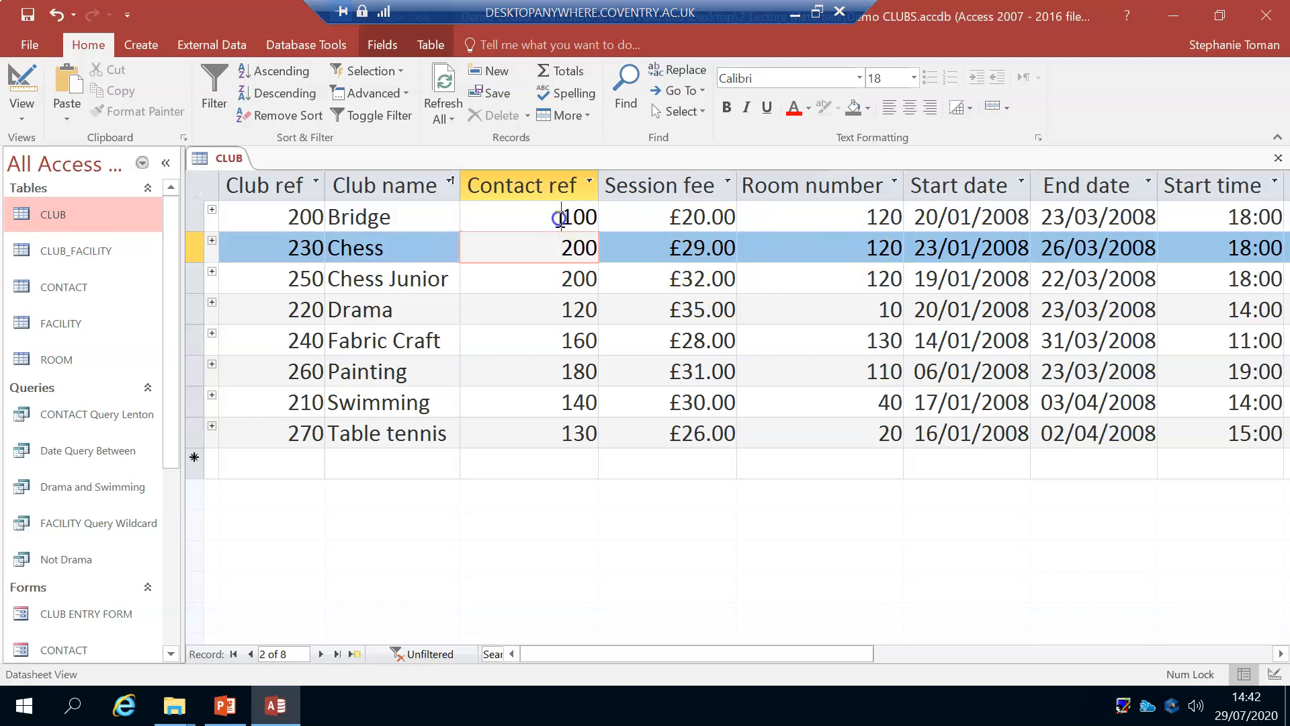
left_click(562, 217)
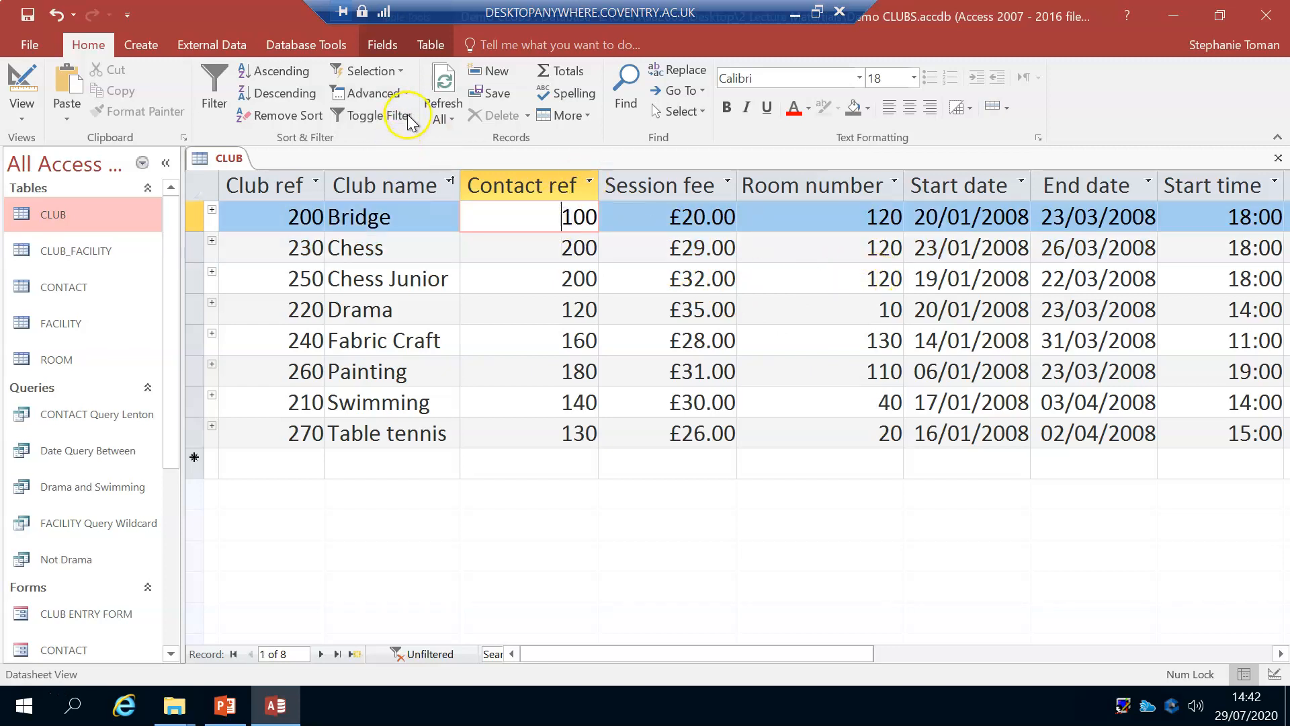
Step: Start a Filter By Form on the CLUB table with Contact ref 200 and Room number 120 as criteria
left_click(404, 94)
left_click(376, 138)
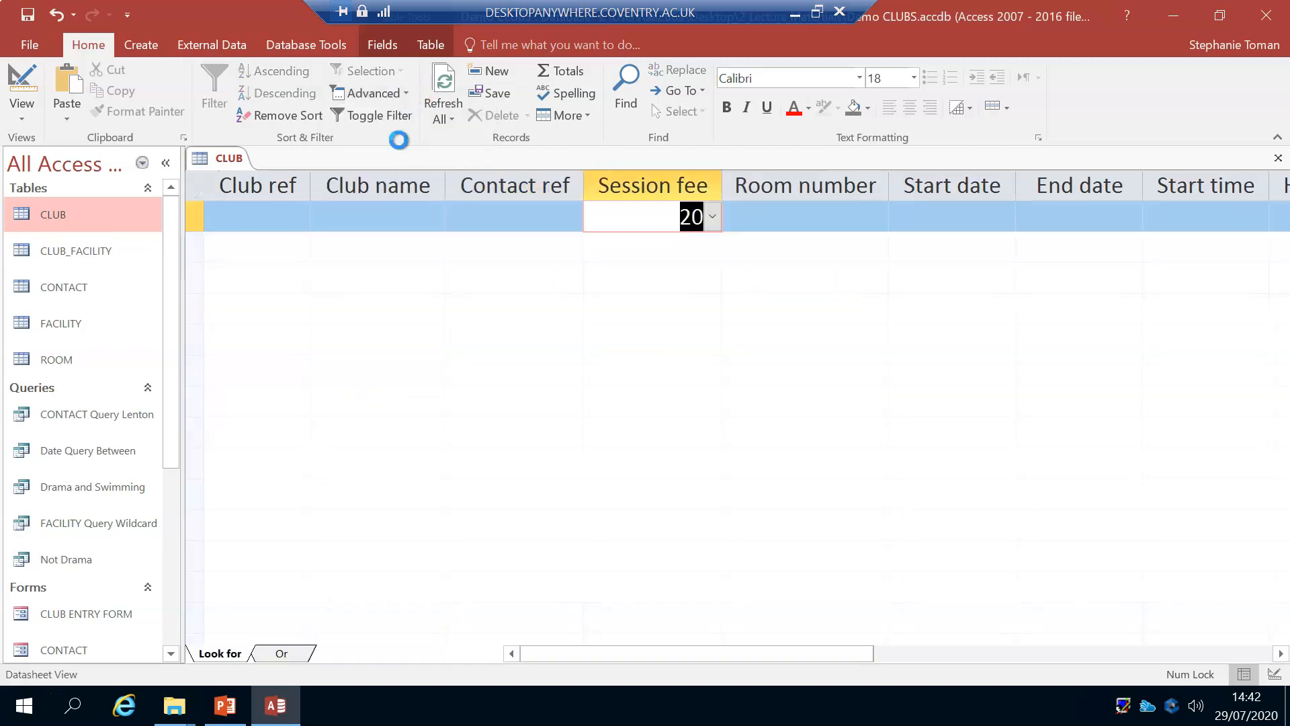
left_click(511, 222)
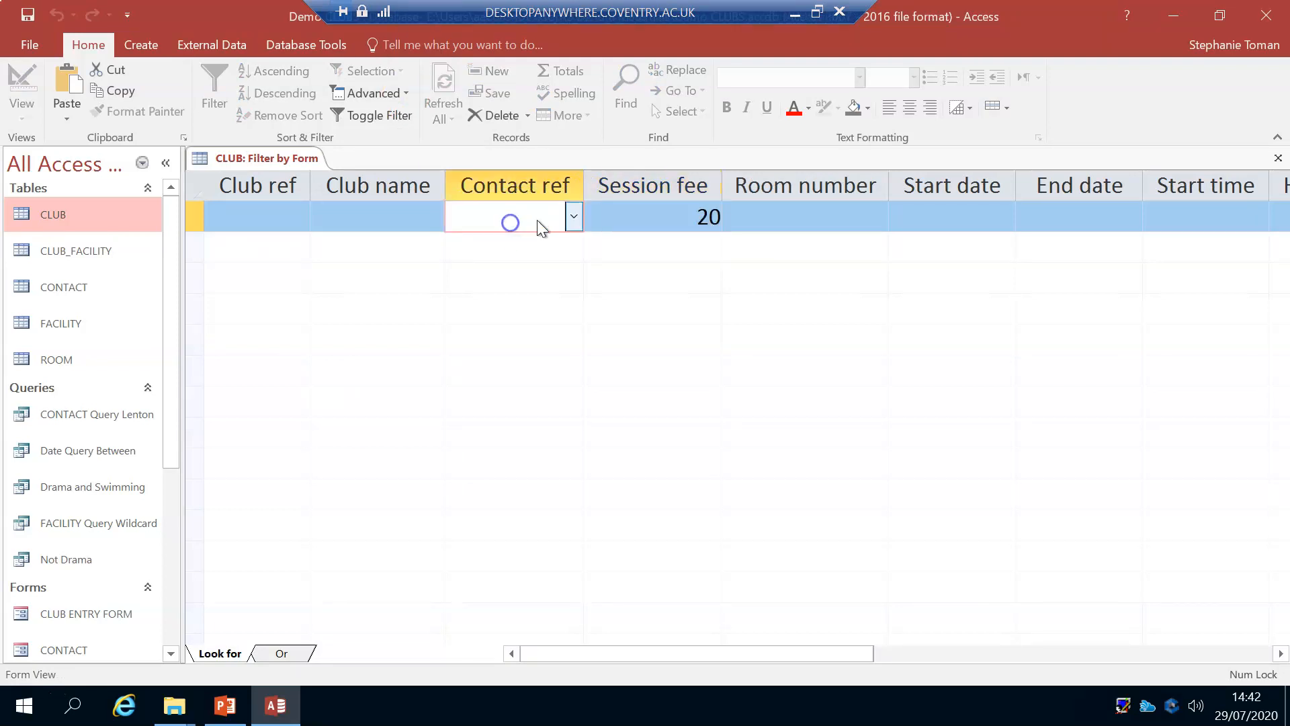
left_click(573, 216)
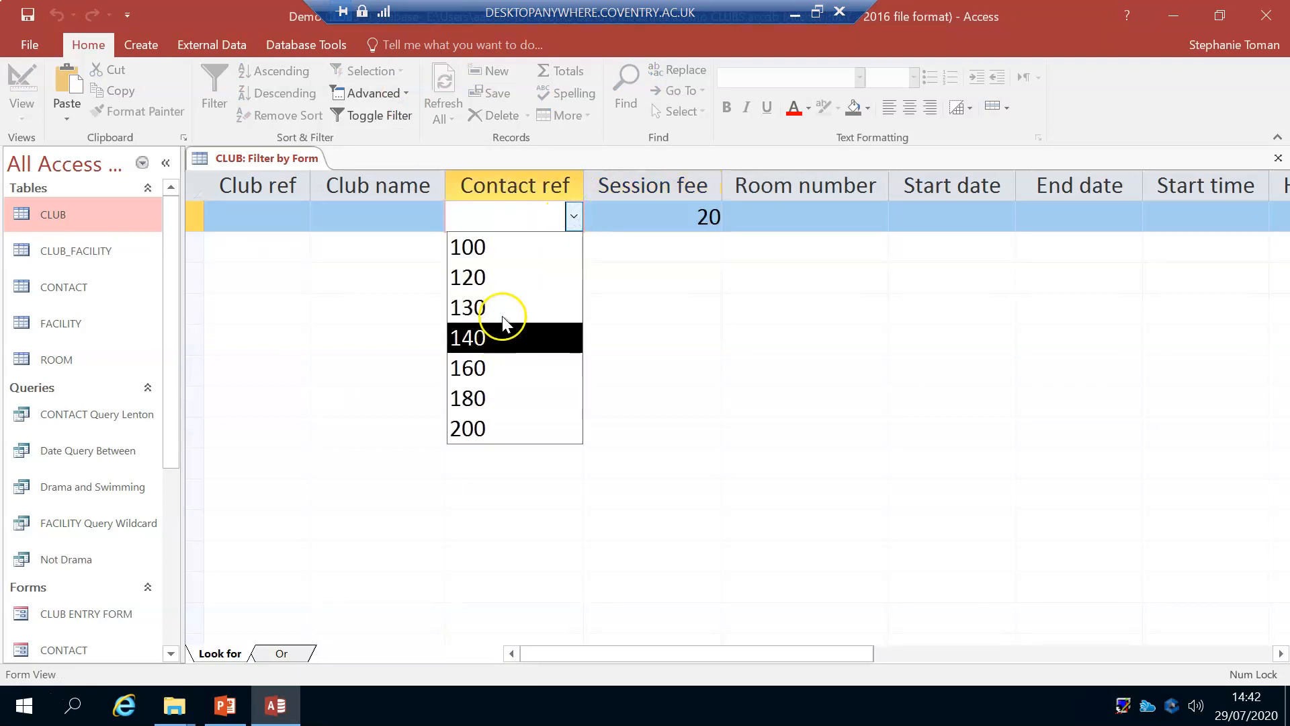
left_click(513, 428)
left_click(847, 215)
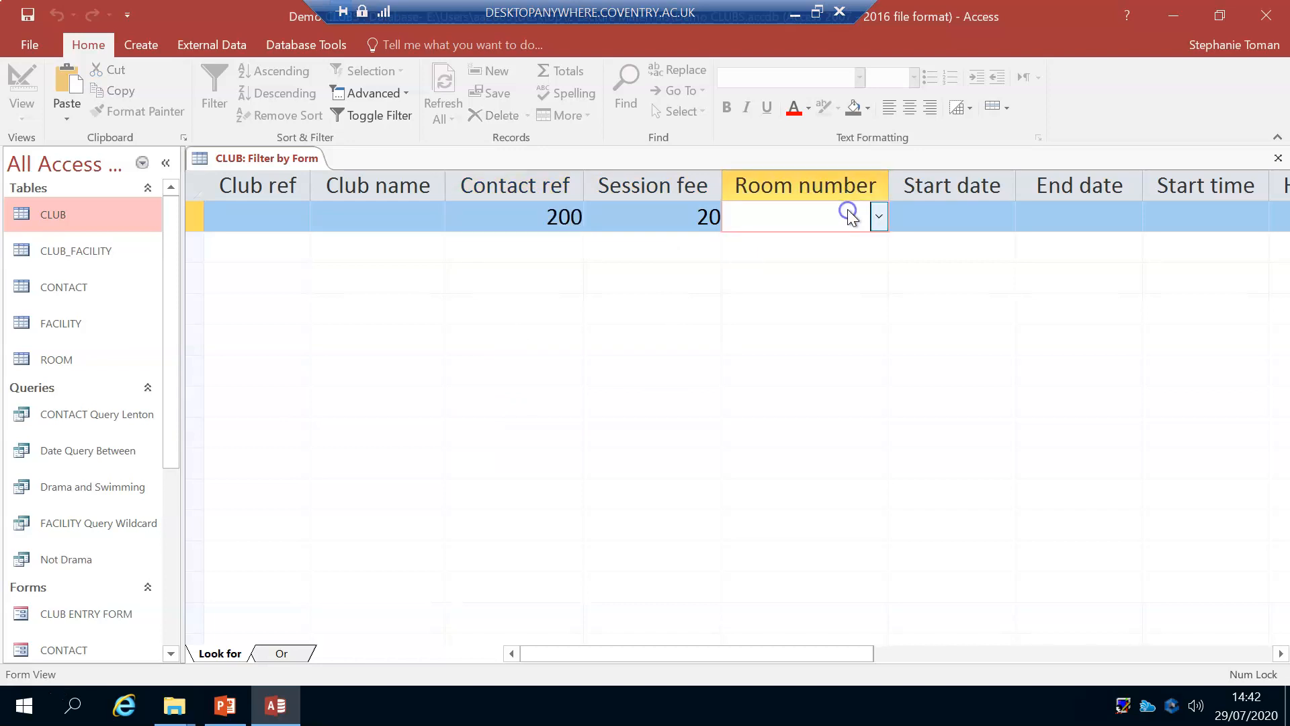
left_click(879, 218)
left_click(783, 367)
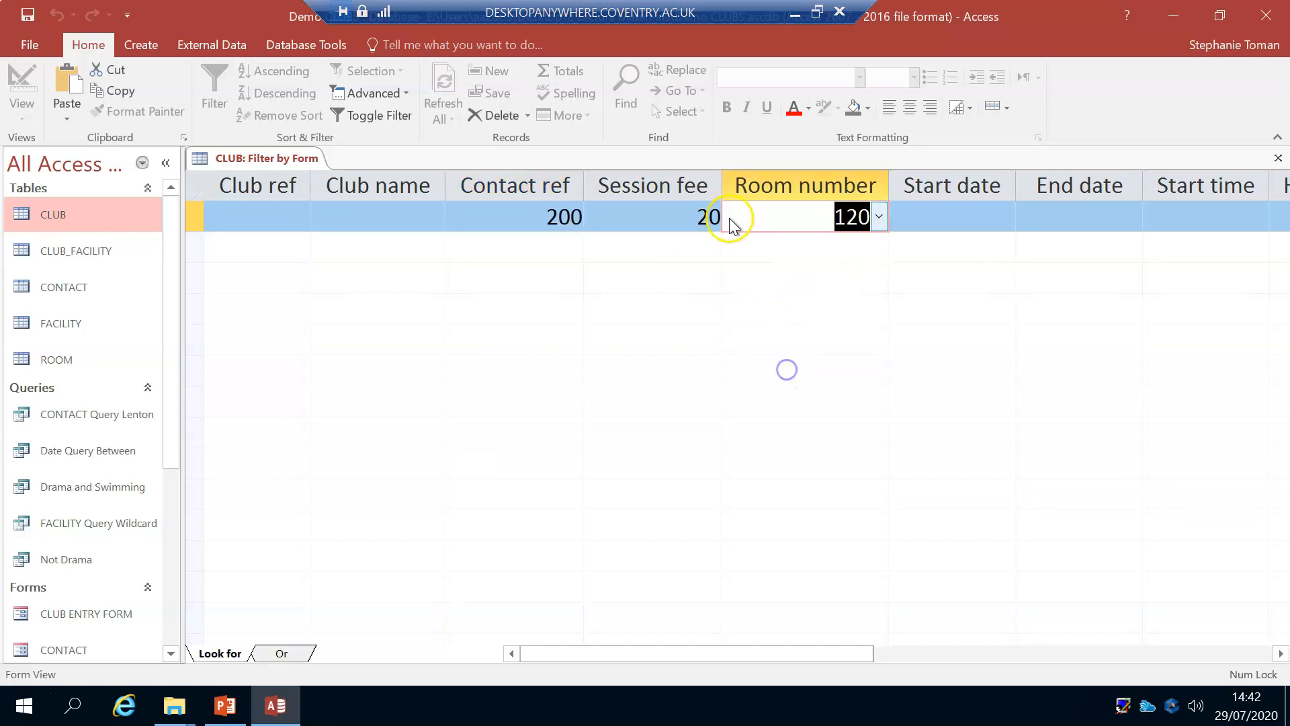
Step: Remove the Session fee criterion from the filter form, and apply the filter to the CLUB table
left_click(706, 216)
left_click(707, 217)
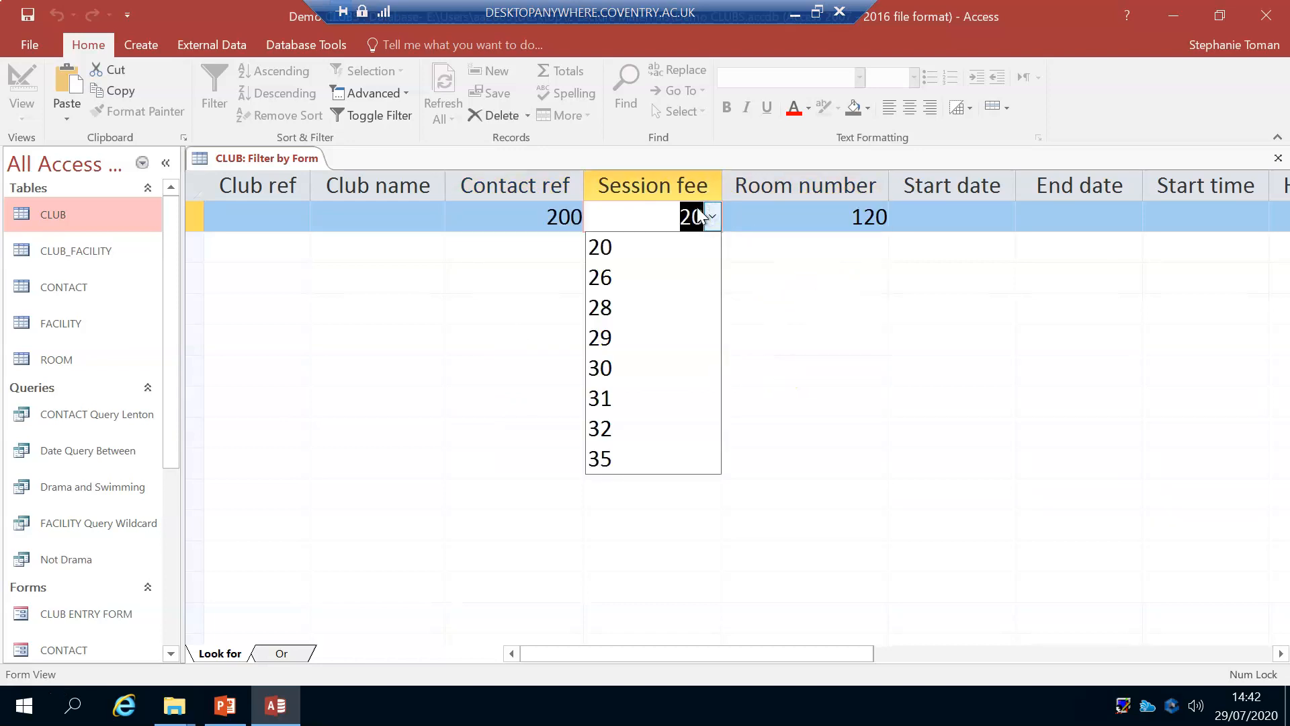
key("Delete")
left_click(900, 314)
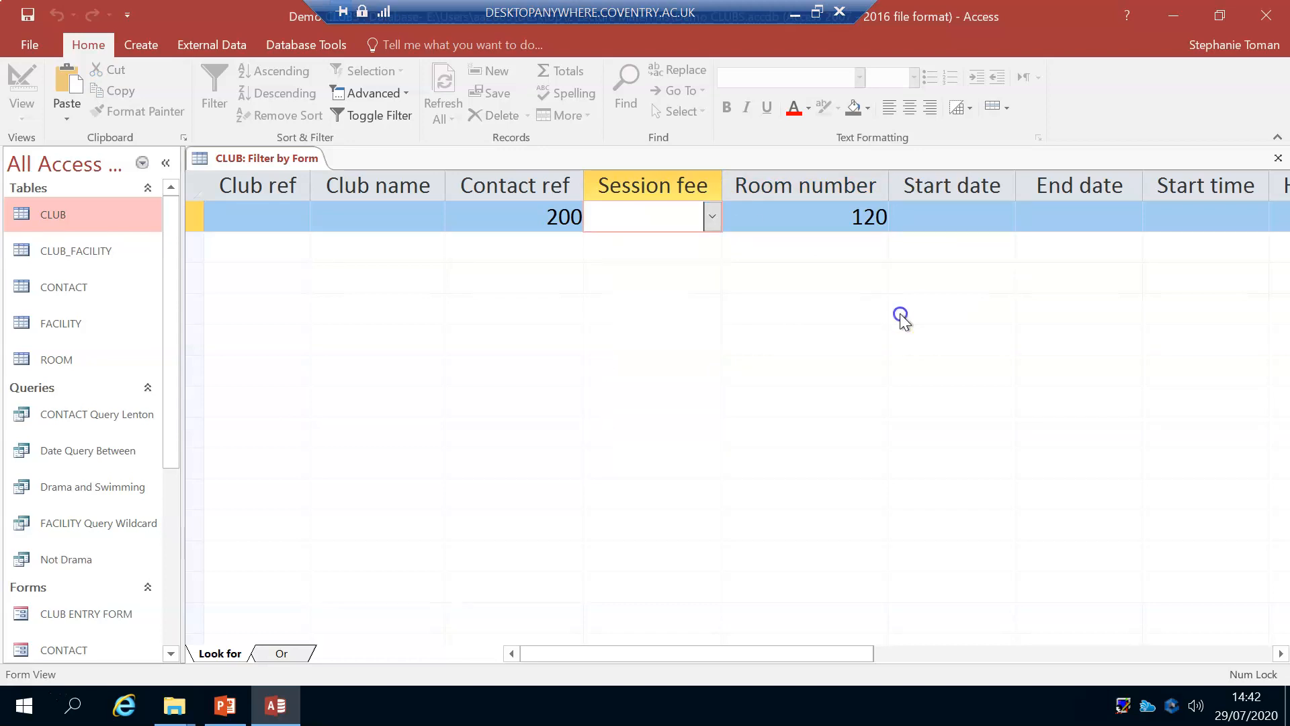
left_click(363, 116)
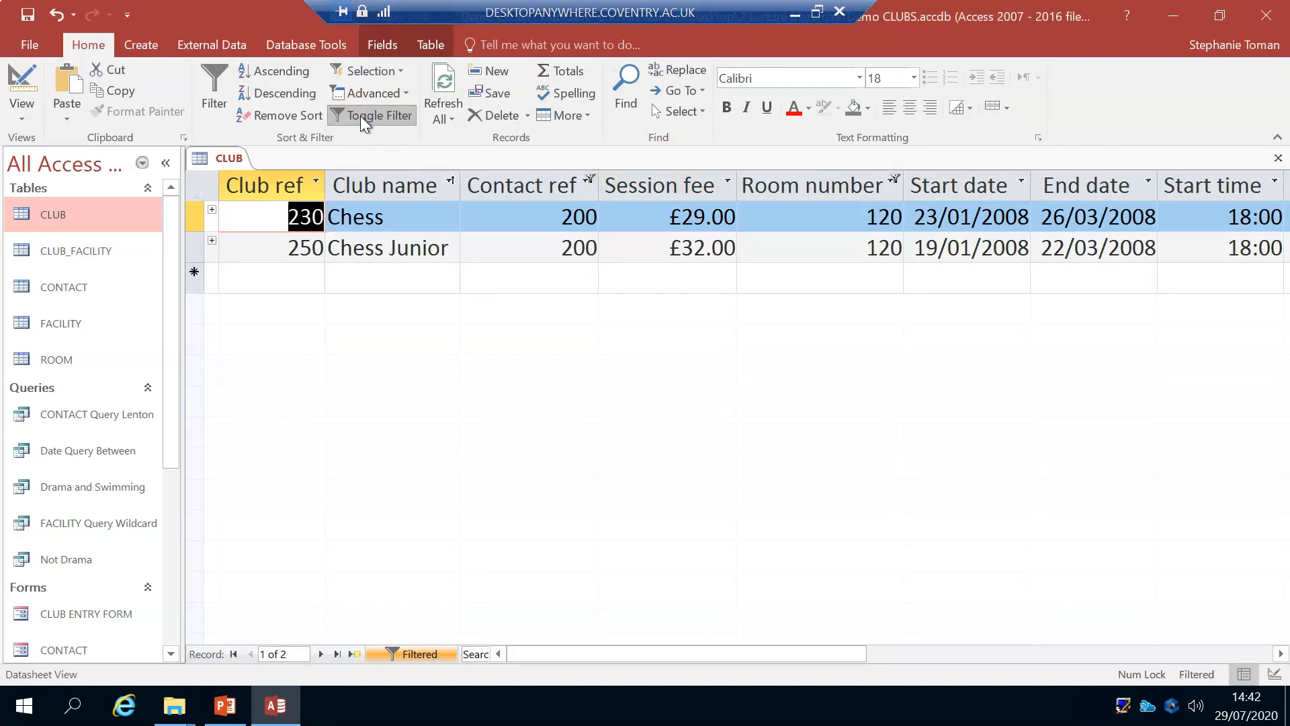
Step: Toggle the Contact ref and Room number filter off and on several times, and leave it switched off
left_click(360, 116)
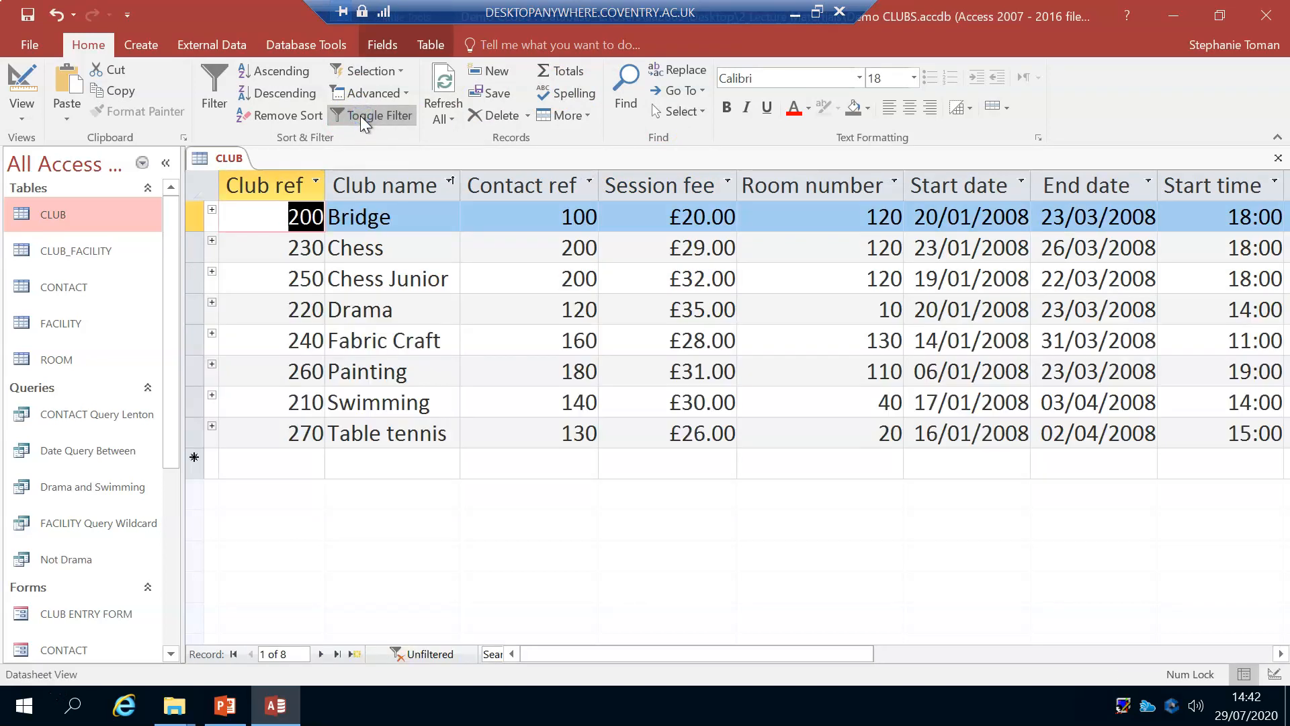
left_click(360, 116)
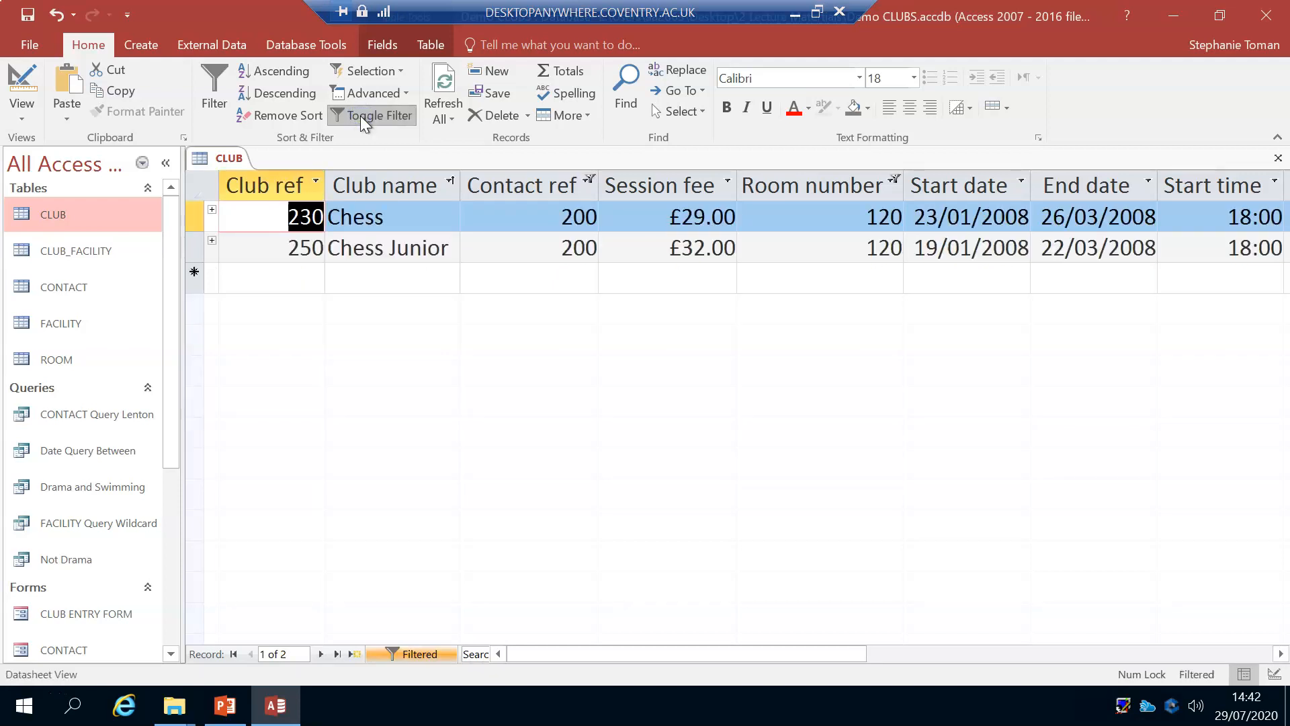
left_click(360, 115)
left_click(360, 116)
left_click(380, 114)
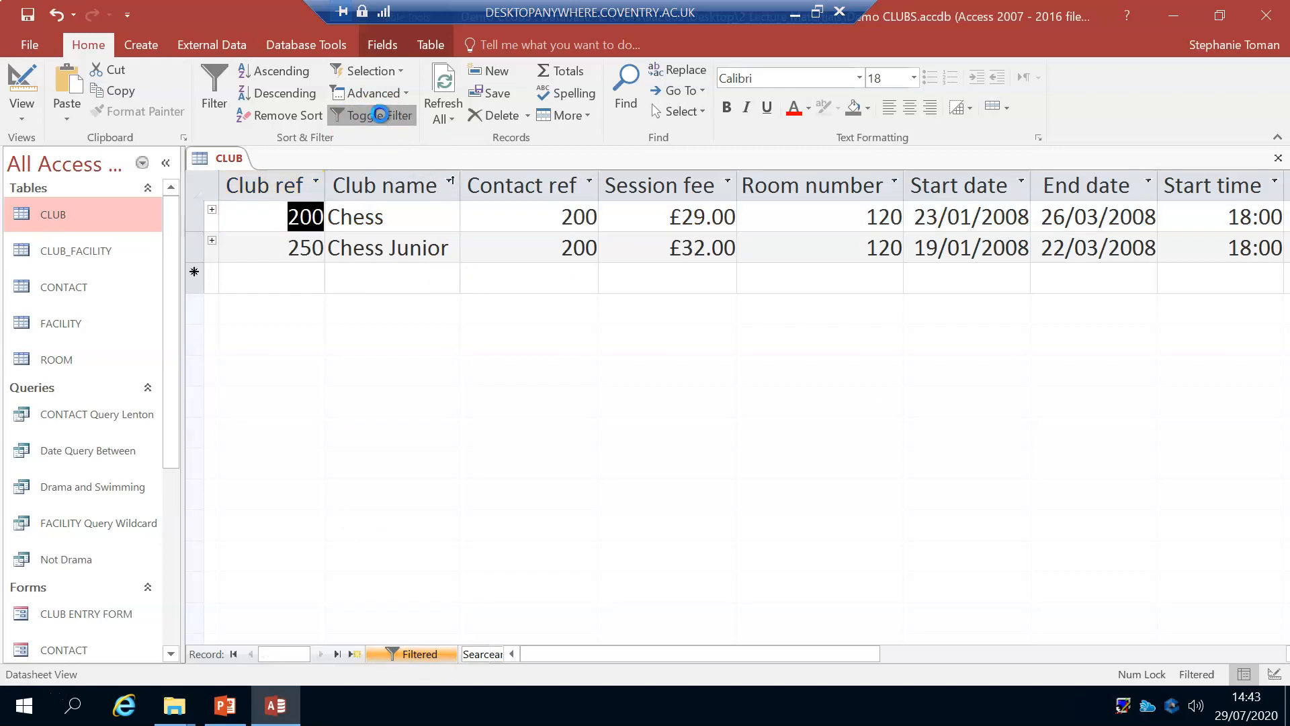